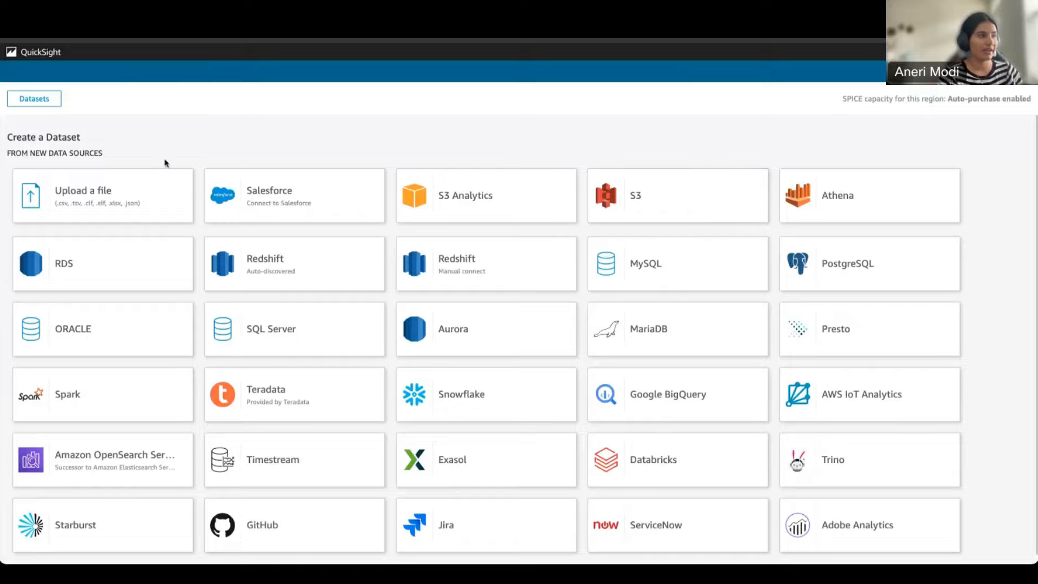
Create a dataset by uploading the loandataset.csv file with its default upload settings, and open it for visualization.
click(139, 182)
click(455, 285)
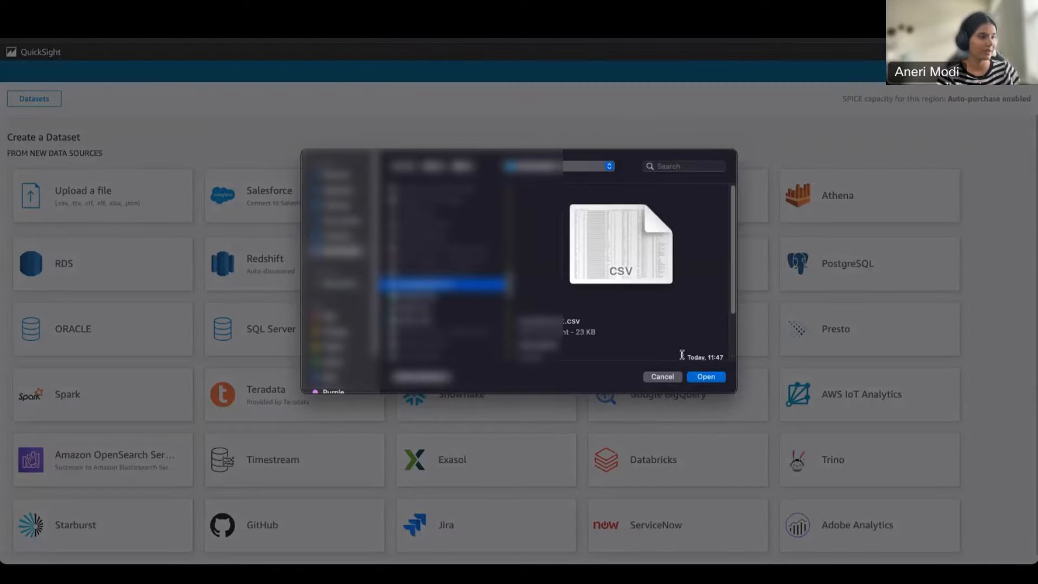
click(710, 379)
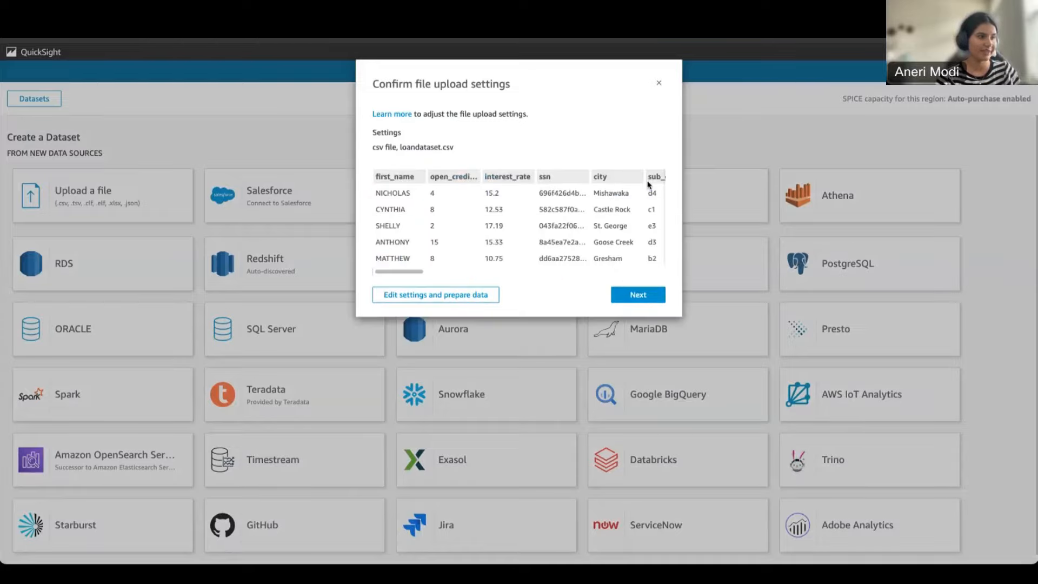
click(638, 295)
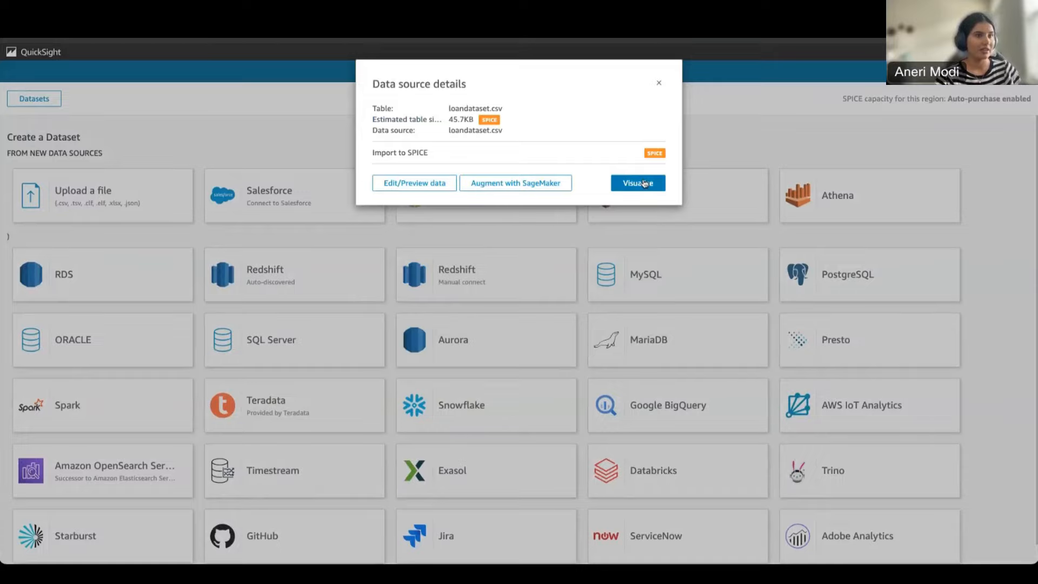
click(644, 183)
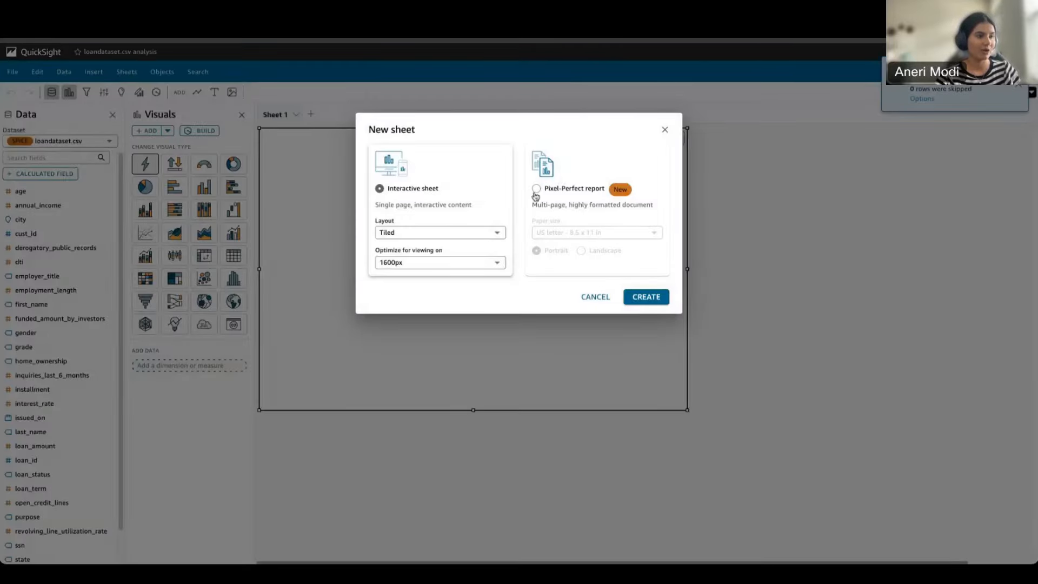
Create the new sheet as a Pixel-Perfect report with US letter 8.5 x 11 in paper in portrait orientation.
click(538, 189)
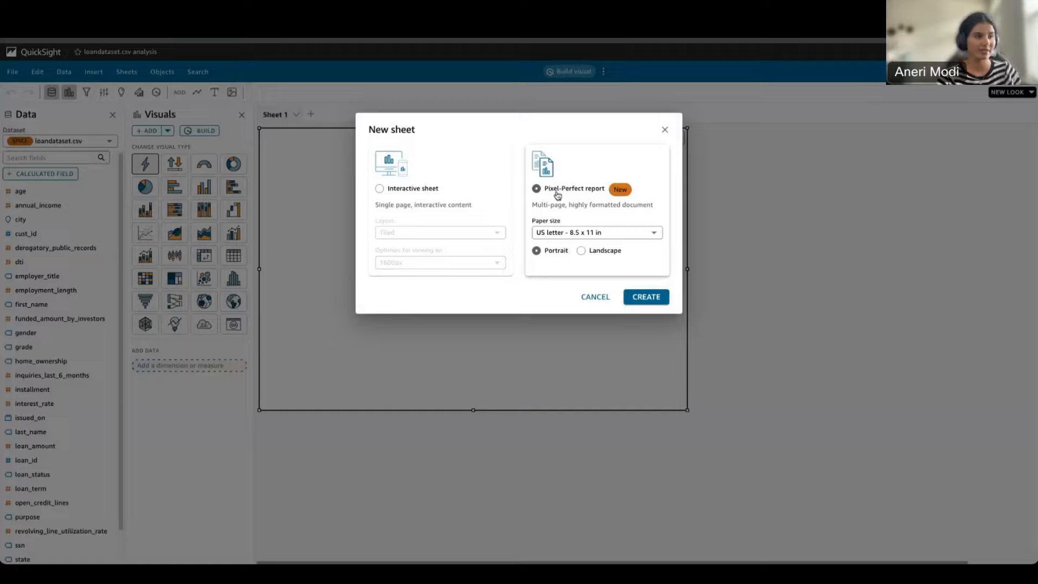
click(604, 231)
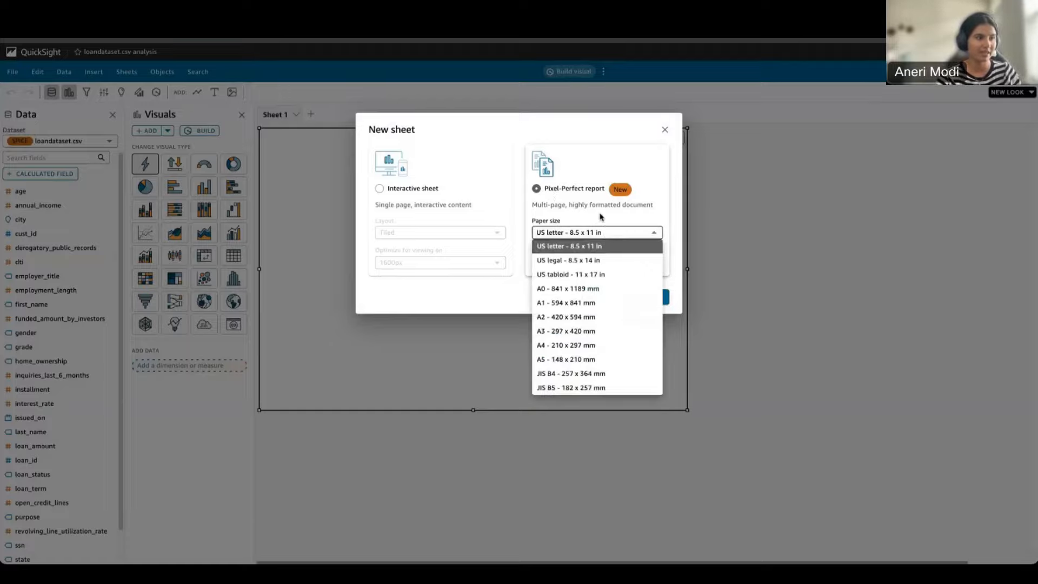
click(601, 217)
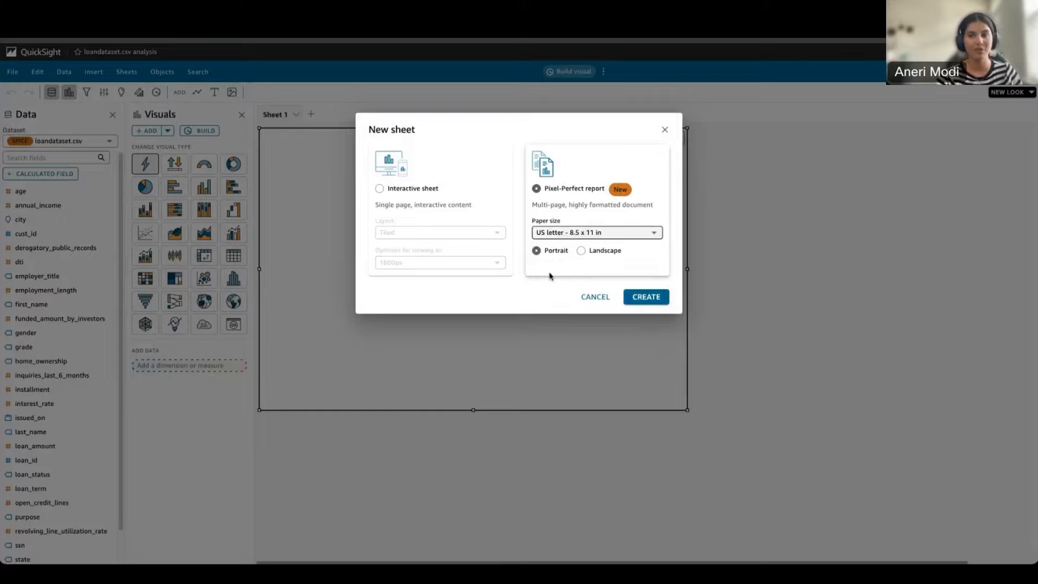
click(634, 296)
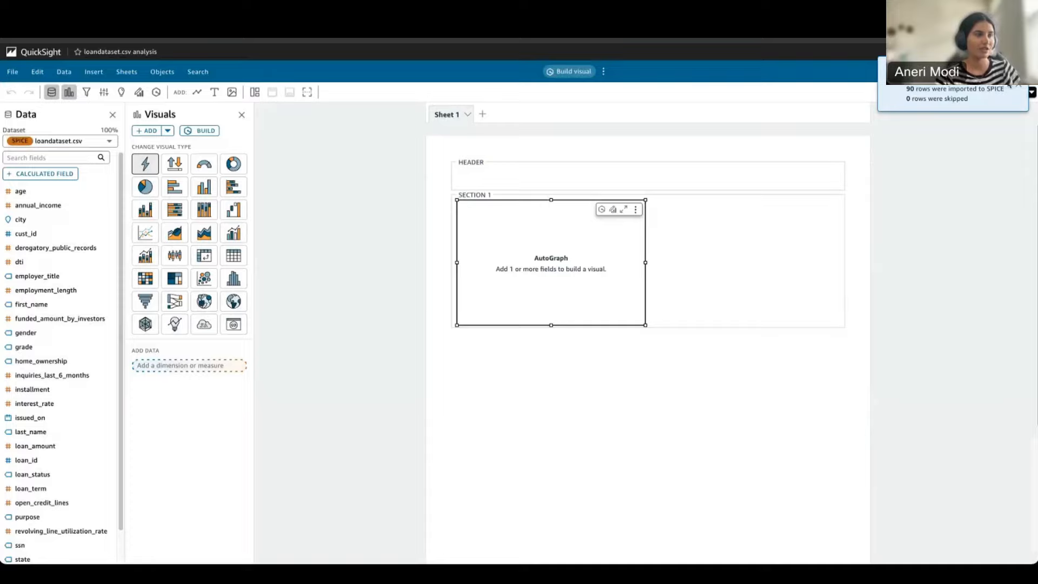
click(1020, 89)
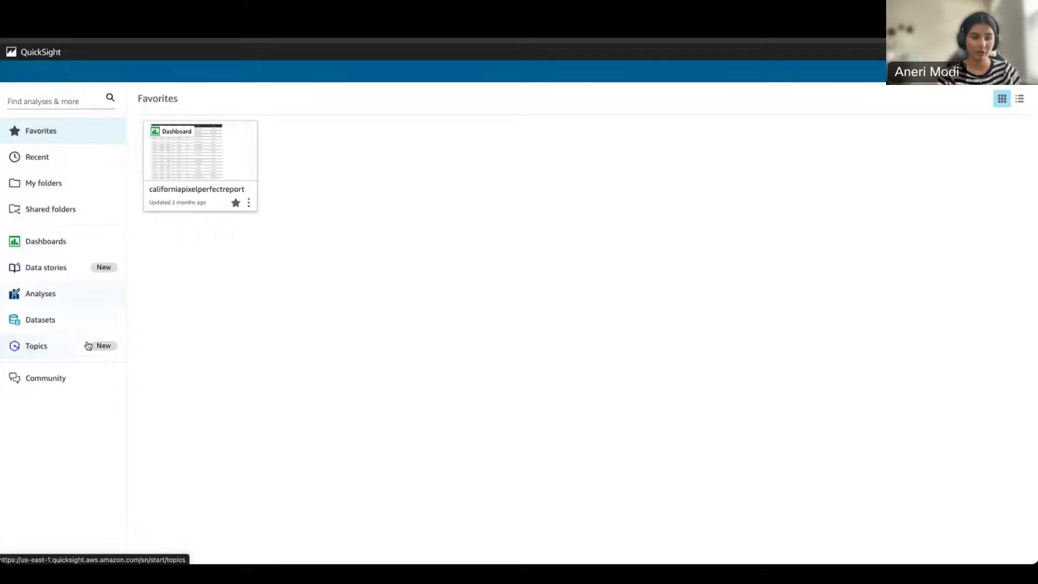
Create a Q topic named loandatasettopic with the description "this topic is for loan officer", based on the loandataset.csv dataset.
click(47, 355)
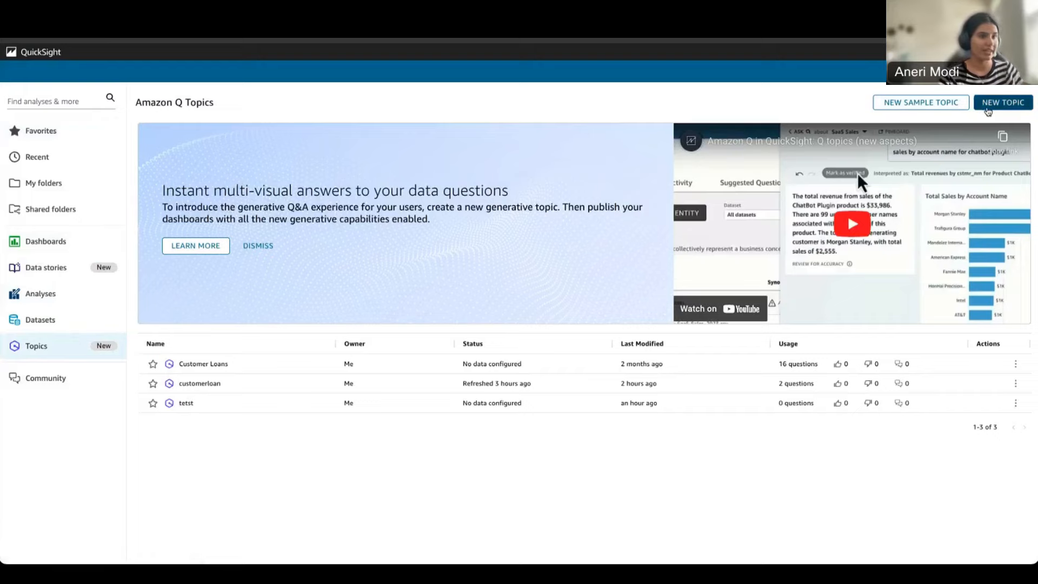
click(987, 105)
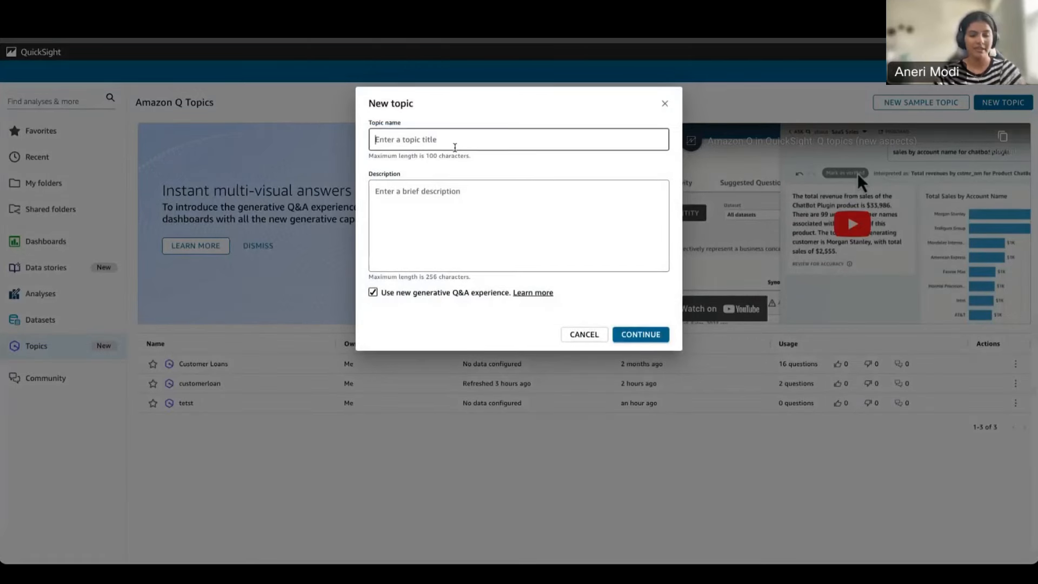
text(loandataset)
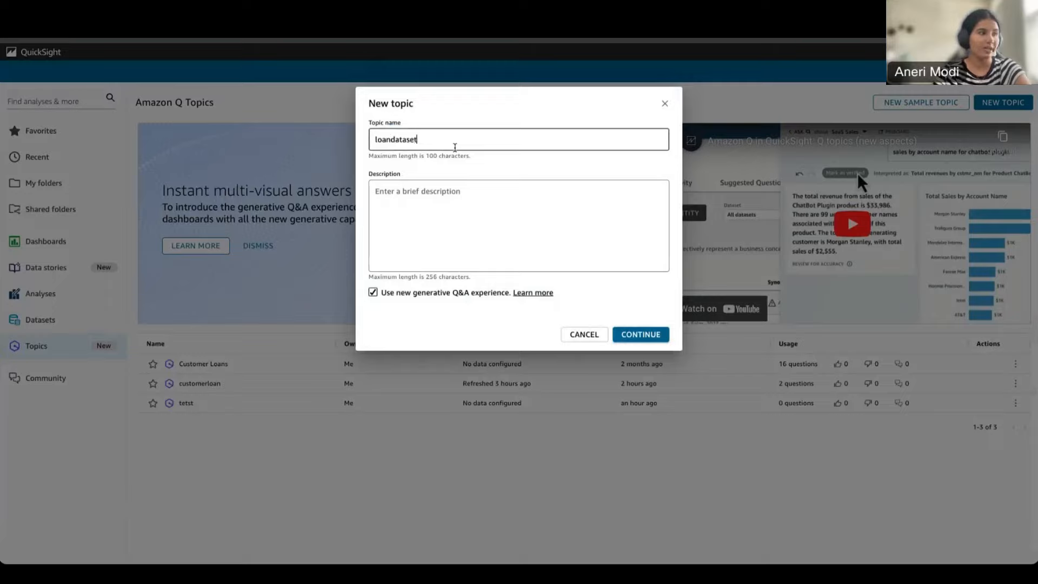
text(topic)
click(485, 211)
text(th)
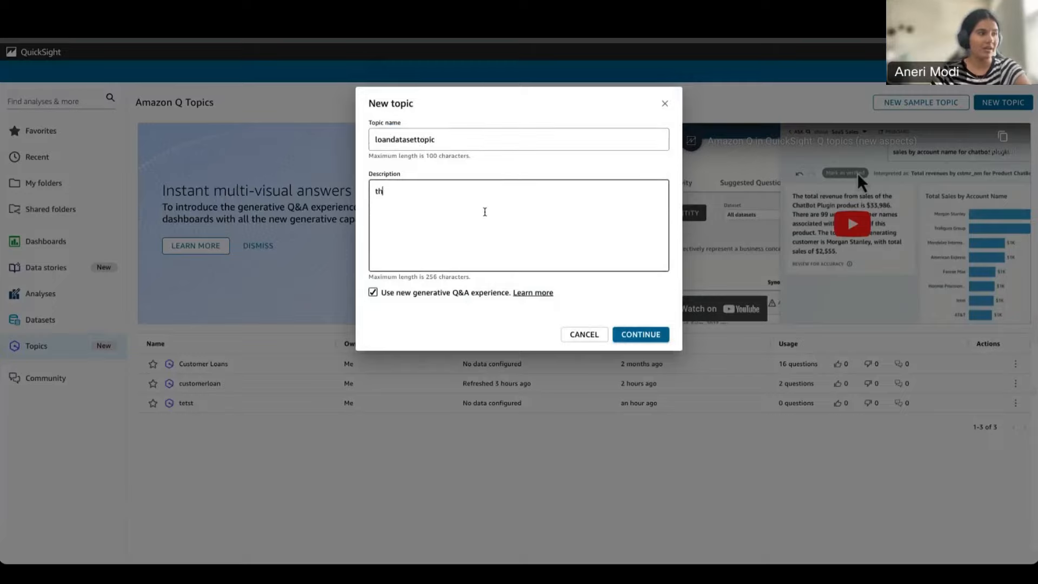
text(is top)
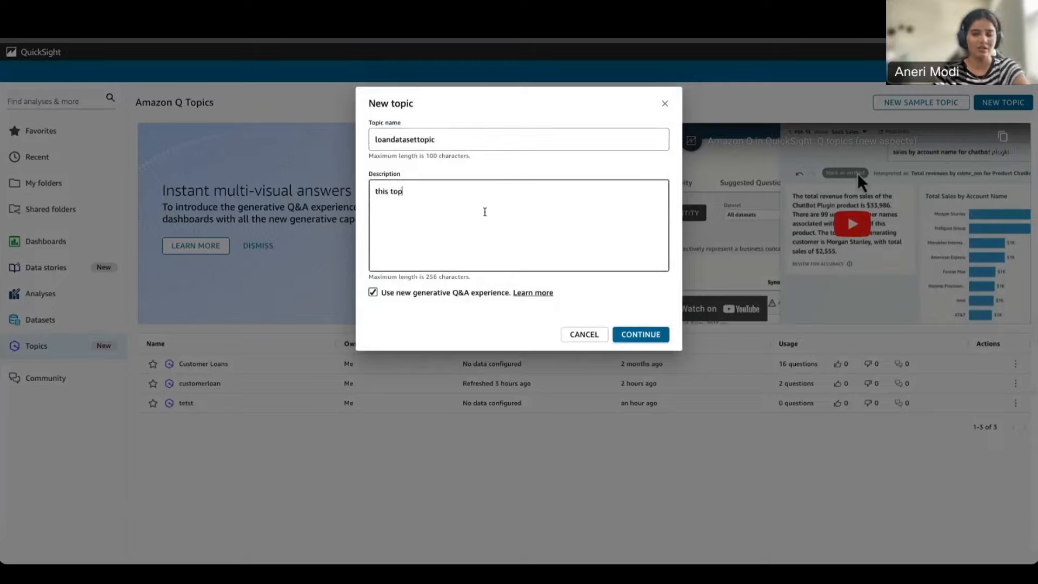
text(ic is )
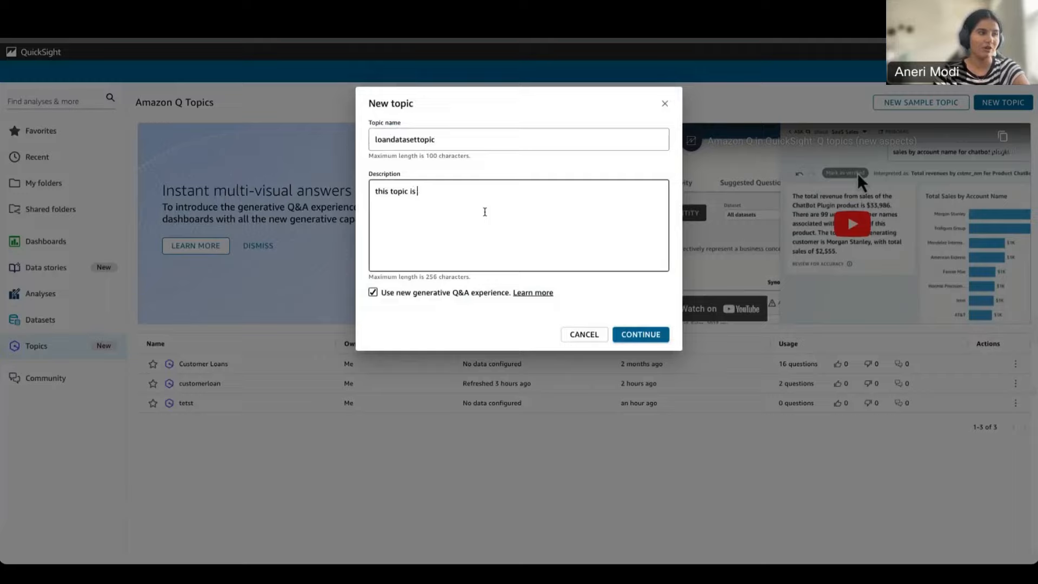
text(for loan offered)
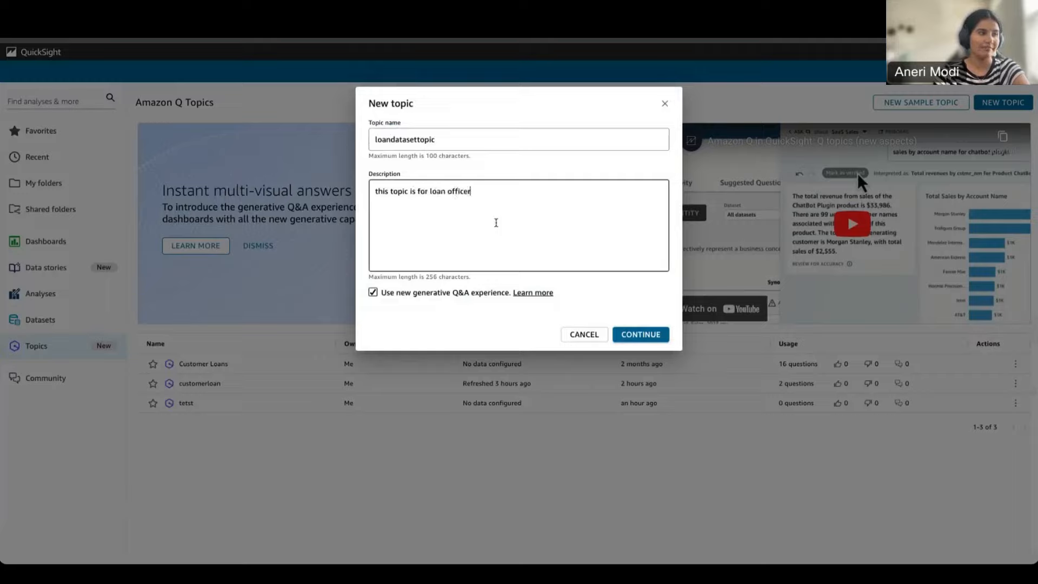
click(631, 334)
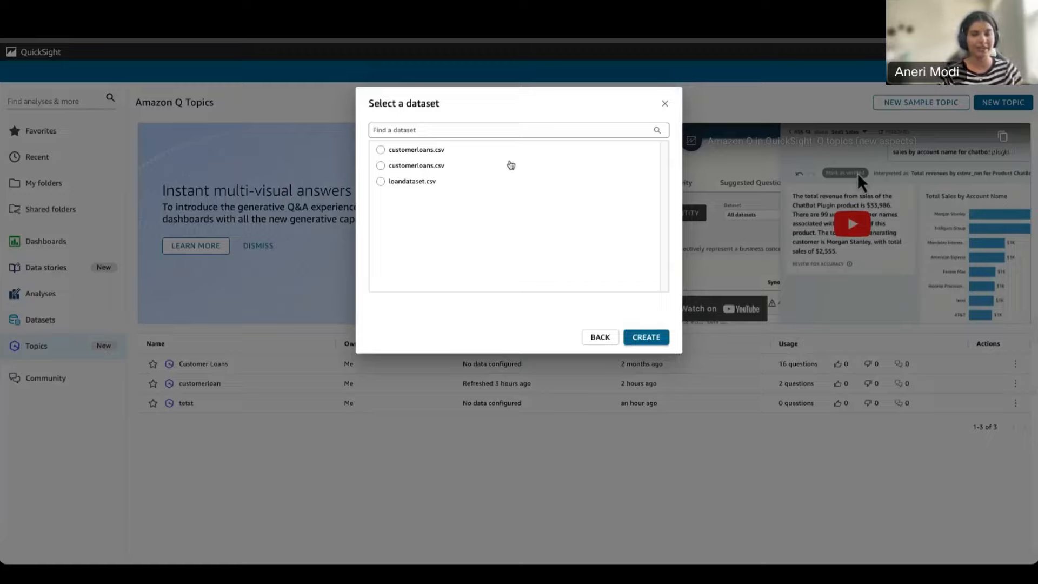
click(391, 183)
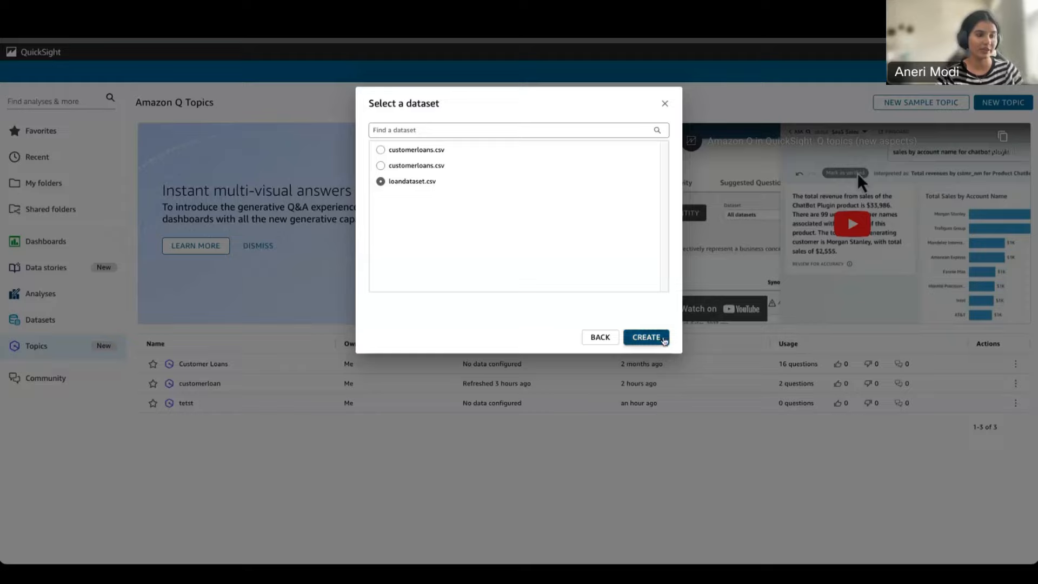
click(665, 339)
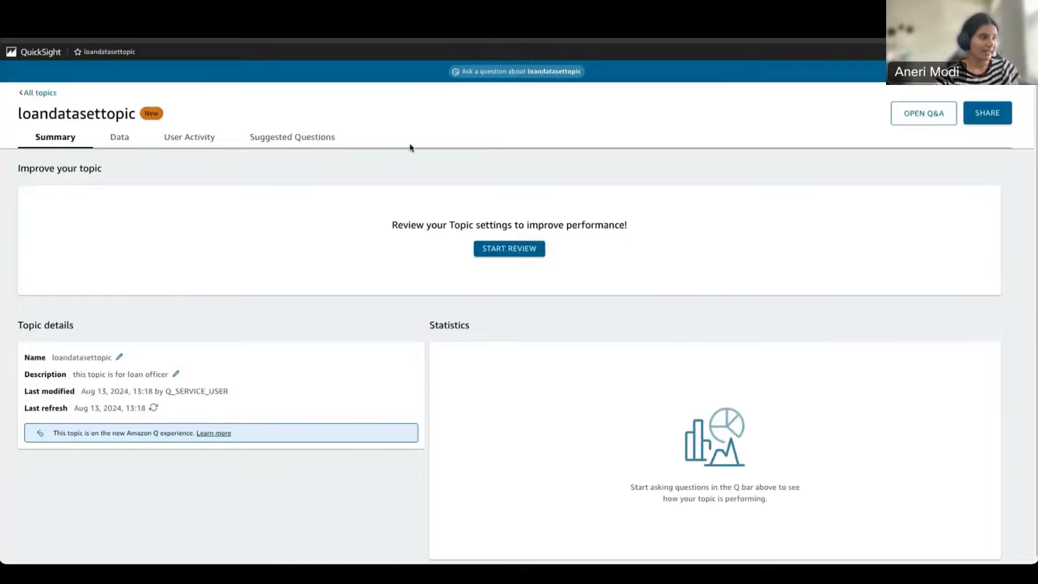
Examine the topic's data fields, including which are included, their friendly names, synonyms and details.
click(120, 137)
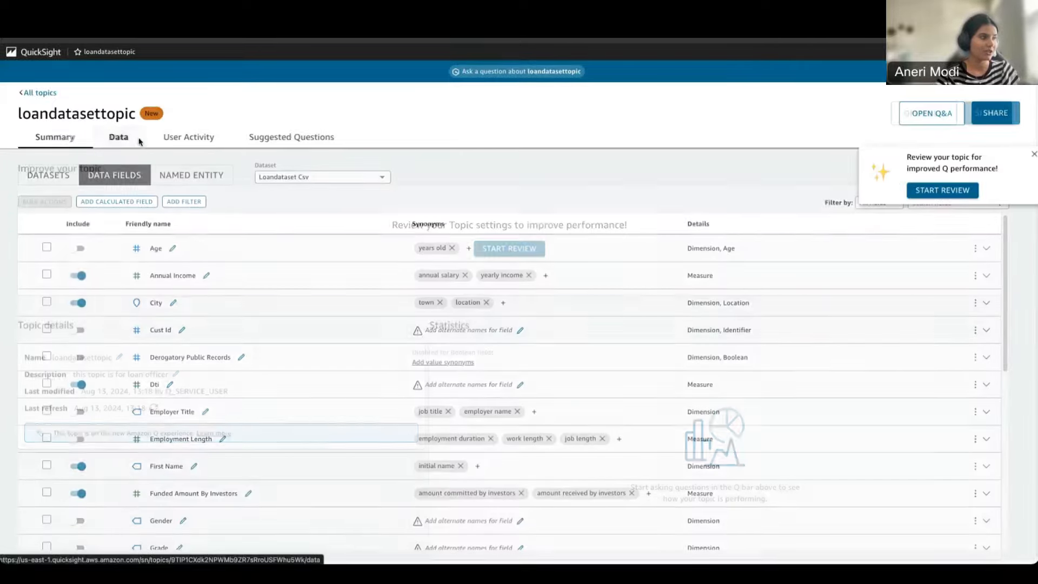
click(1032, 154)
scroll(760, 251, down, 1)
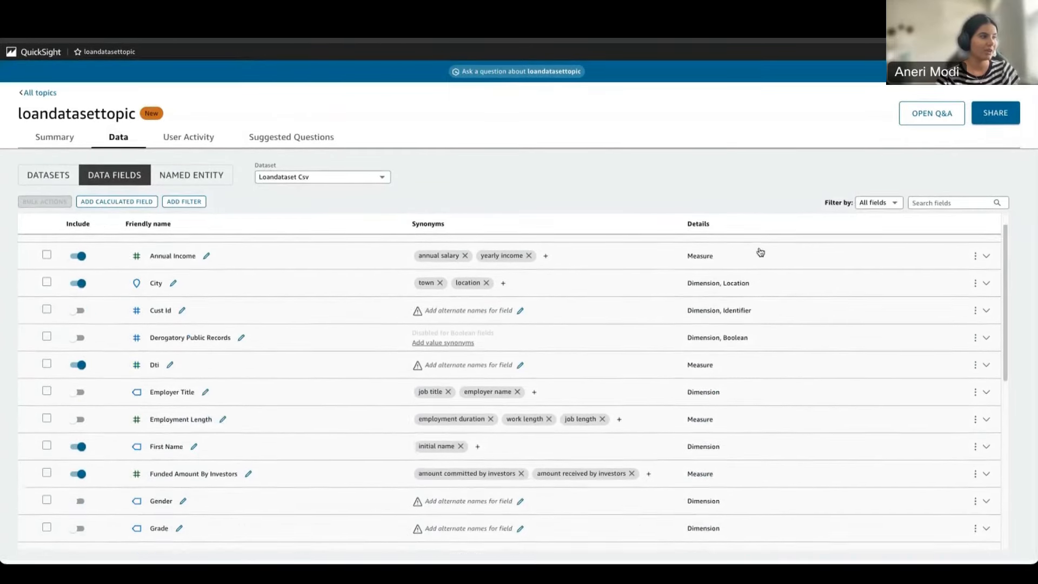
scroll(759, 247, up, 1)
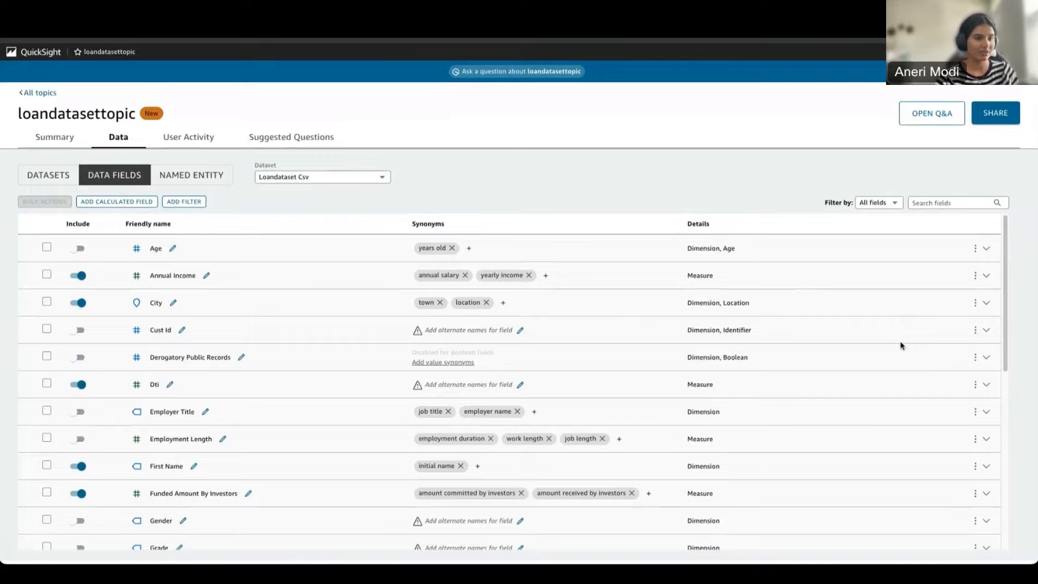
scroll(195, 256, down, 1)
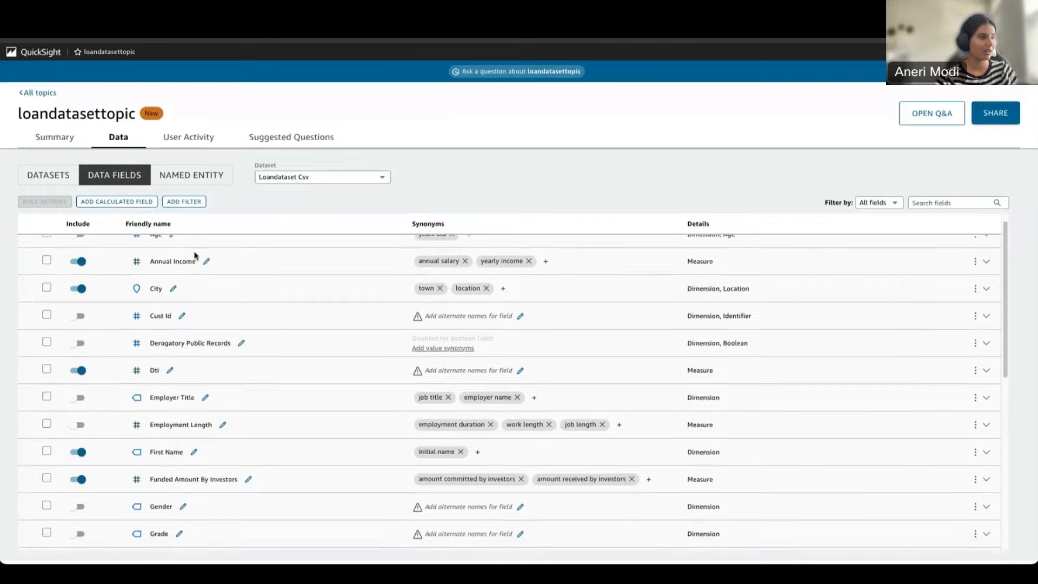
scroll(196, 256, up, 1)
scroll(195, 255, down, 2)
scroll(194, 254, up, 2)
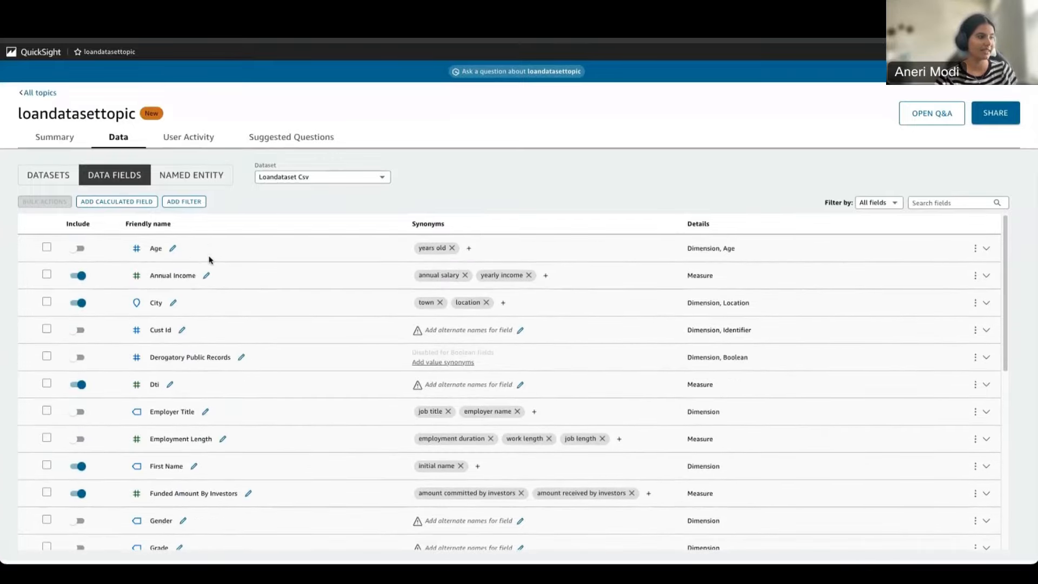
scroll(198, 326, down, 1)
scroll(198, 326, up, 1)
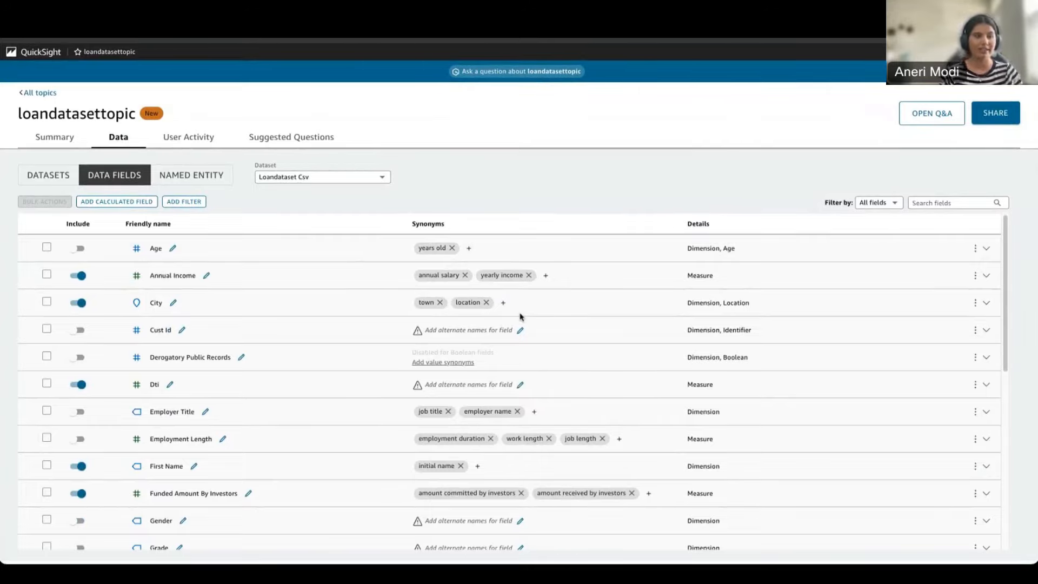
scroll(521, 317, down, 10)
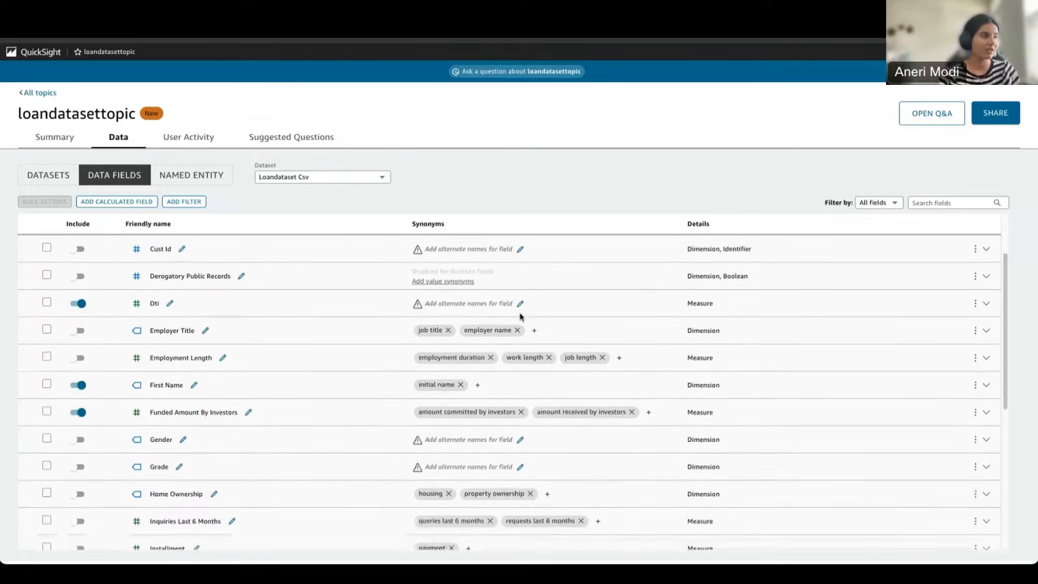
scroll(521, 316, down, 2)
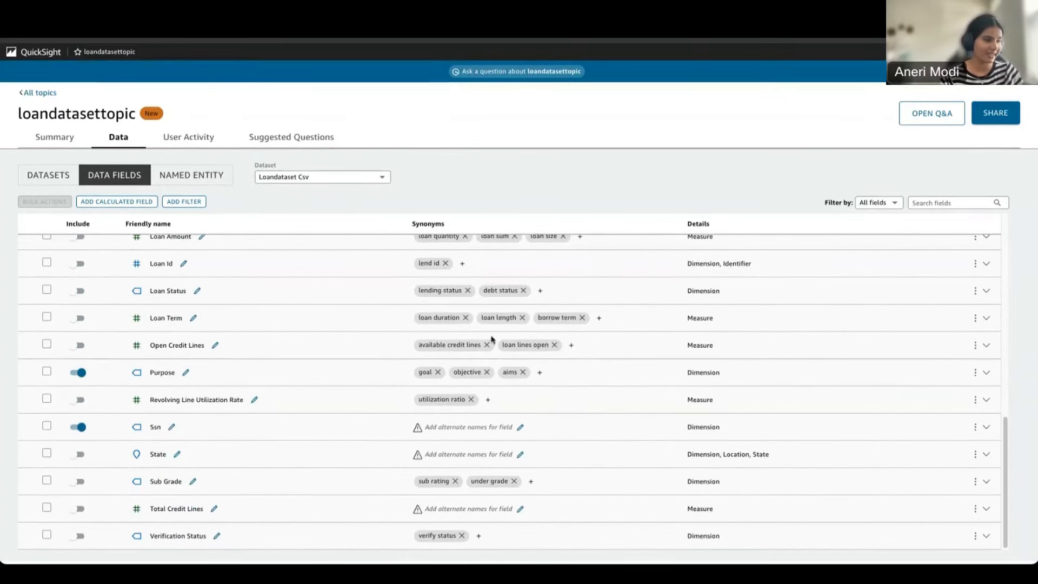
scroll(323, 470, up, 2)
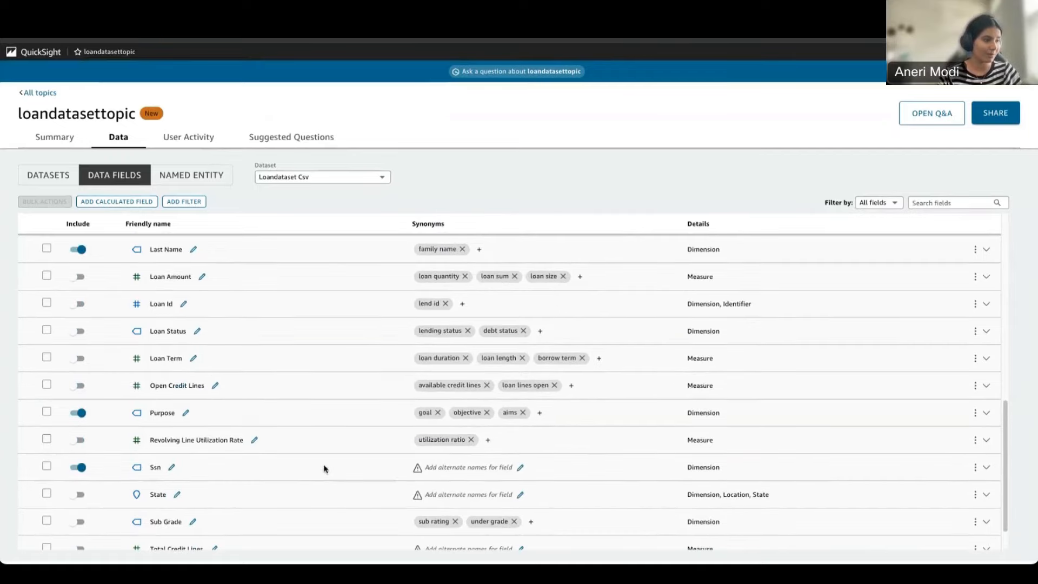
scroll(295, 338, down, 2)
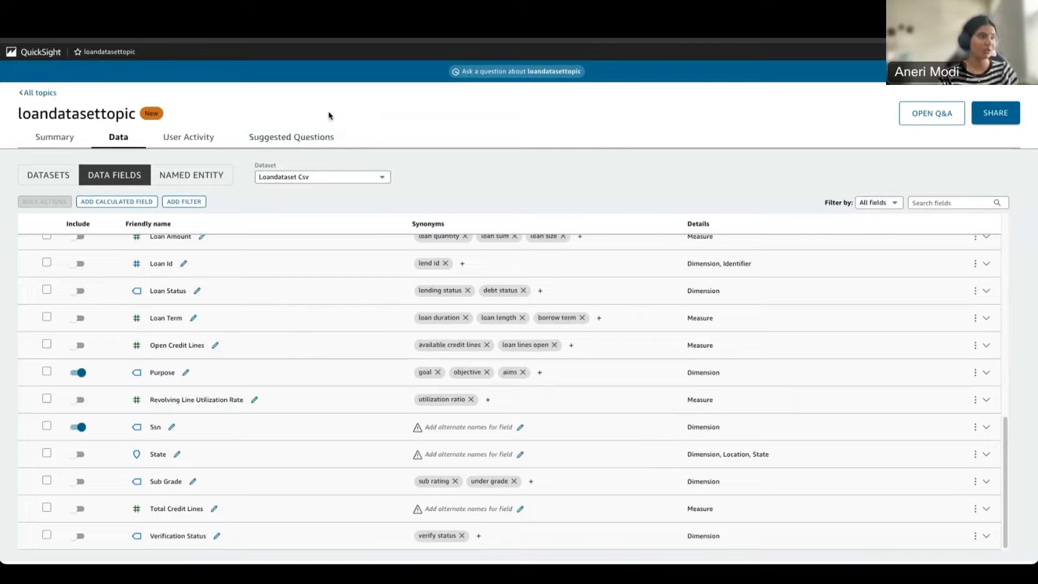
Review the topic's user activity and its AI-generated suggested questions.
click(205, 135)
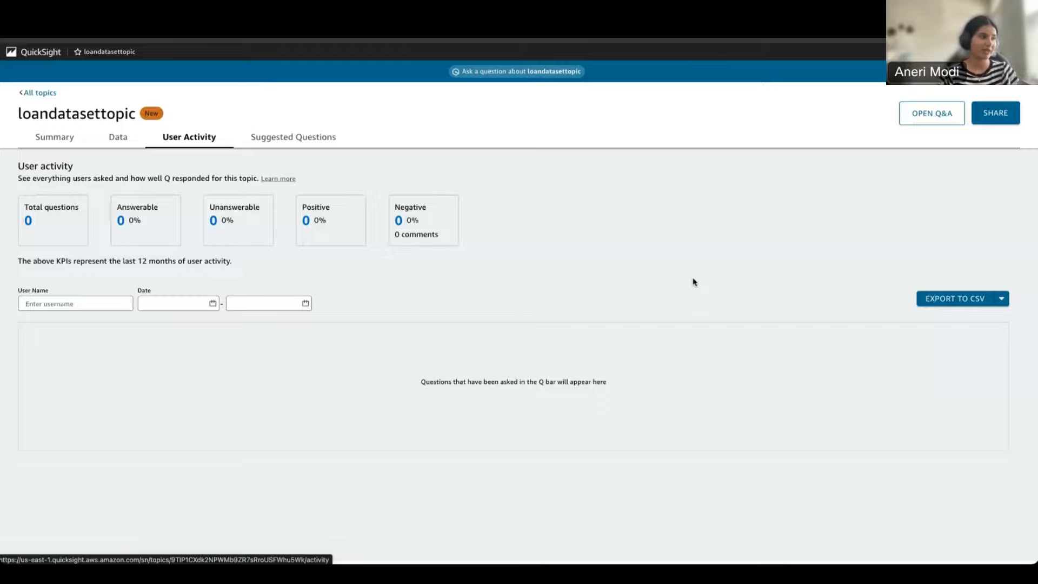
click(306, 142)
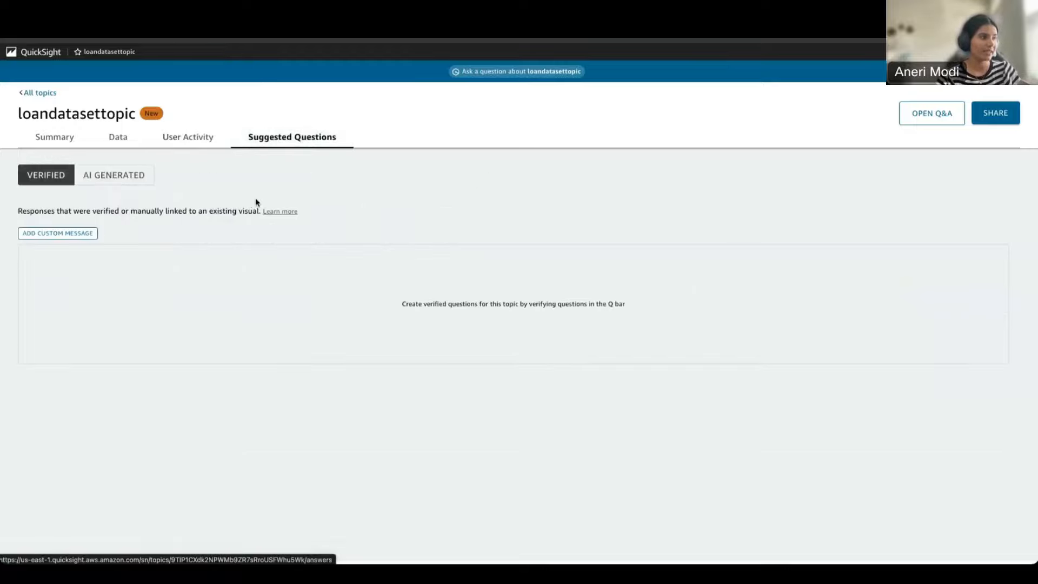
click(98, 184)
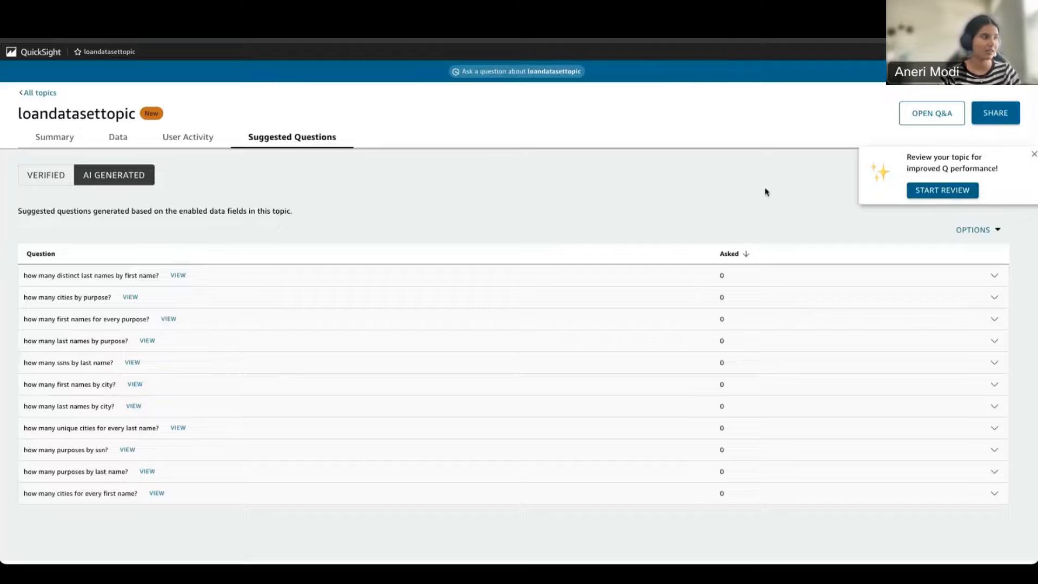
Open the topic's Q&A, ask the suggested question "how many cities by purpose?" and look through the Purpose and City table.
click(924, 112)
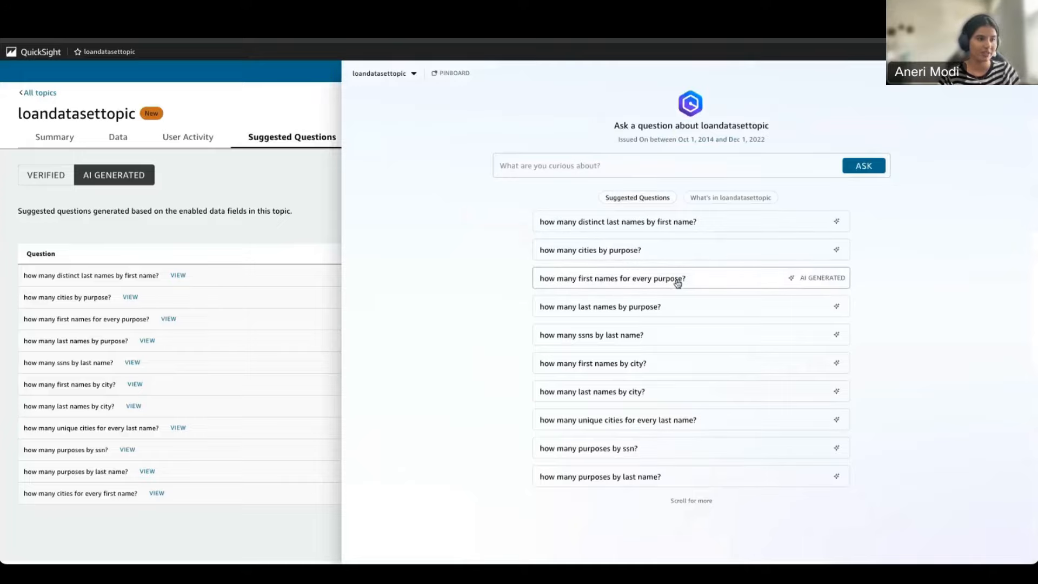
click(640, 252)
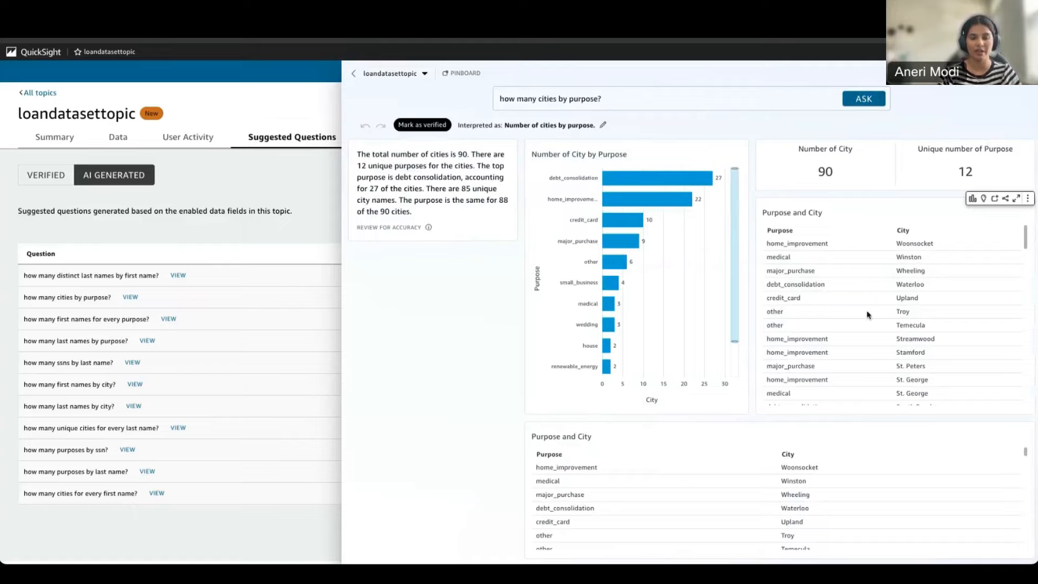
scroll(805, 246, down, 3)
scroll(806, 457, down, 3)
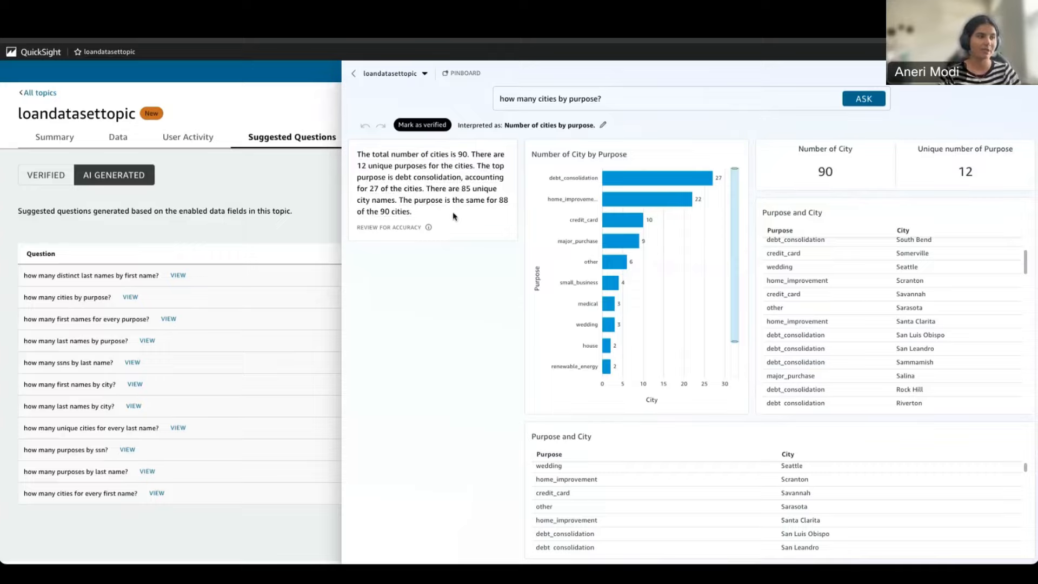
Close the topic's Q&A and open the most recent loandataset.csv analysis.
click(292, 182)
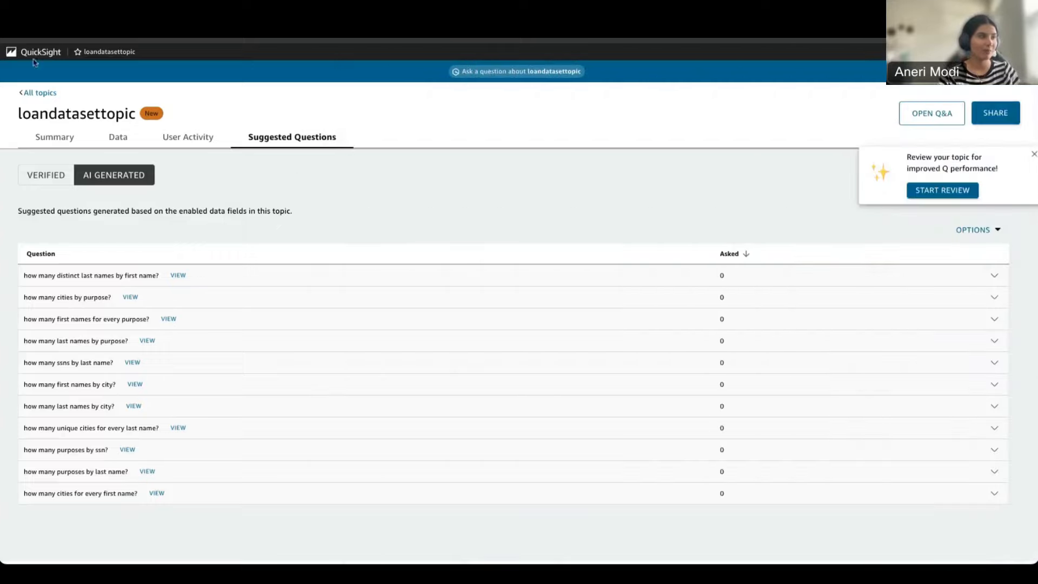
click(39, 60)
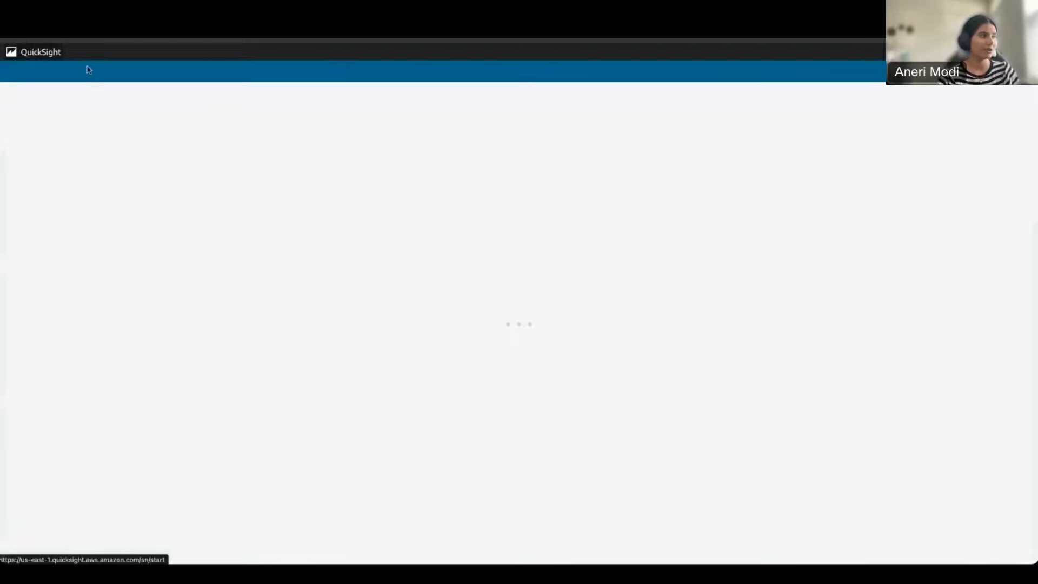
click(91, 298)
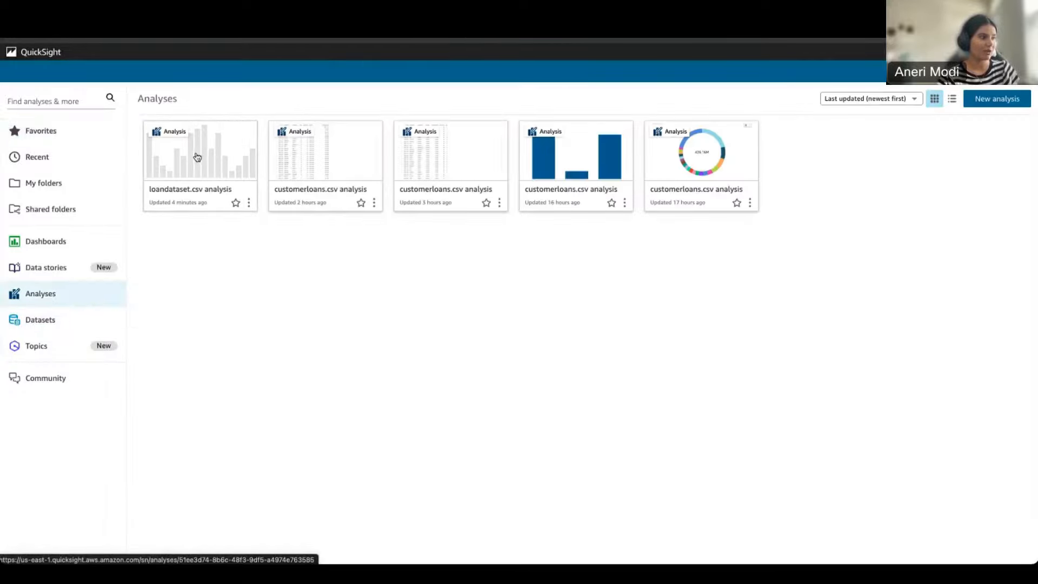
click(197, 157)
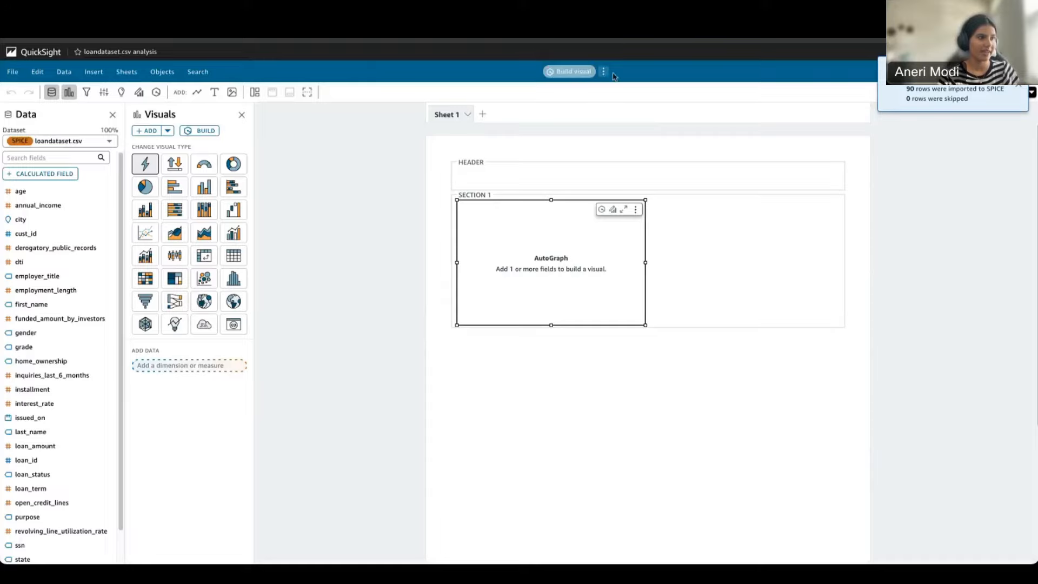
Link the topic loandatasettopic to the analysis for Build Visual and Q&A, and apply the change.
click(604, 73)
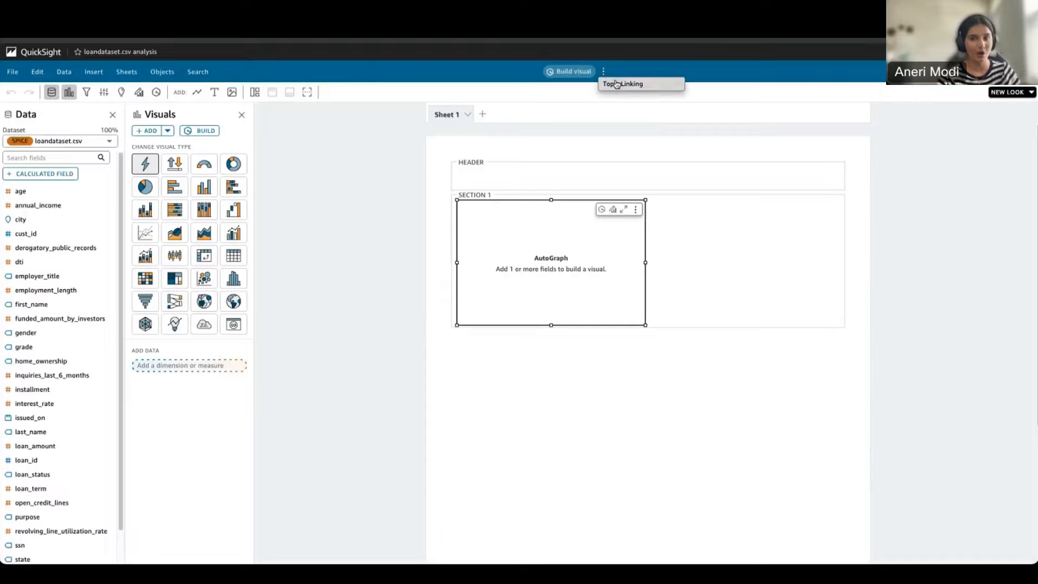
click(617, 84)
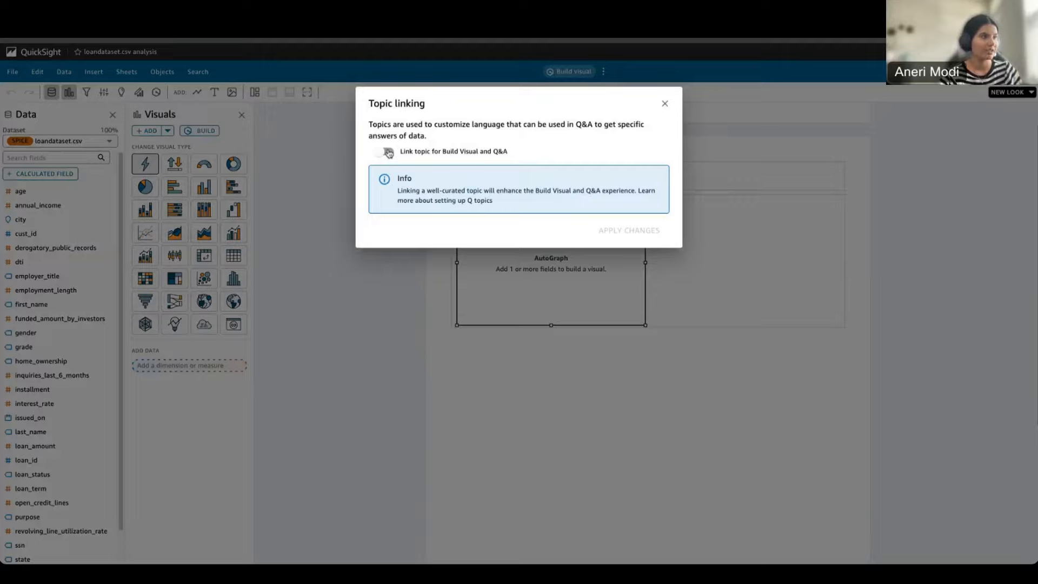
click(387, 152)
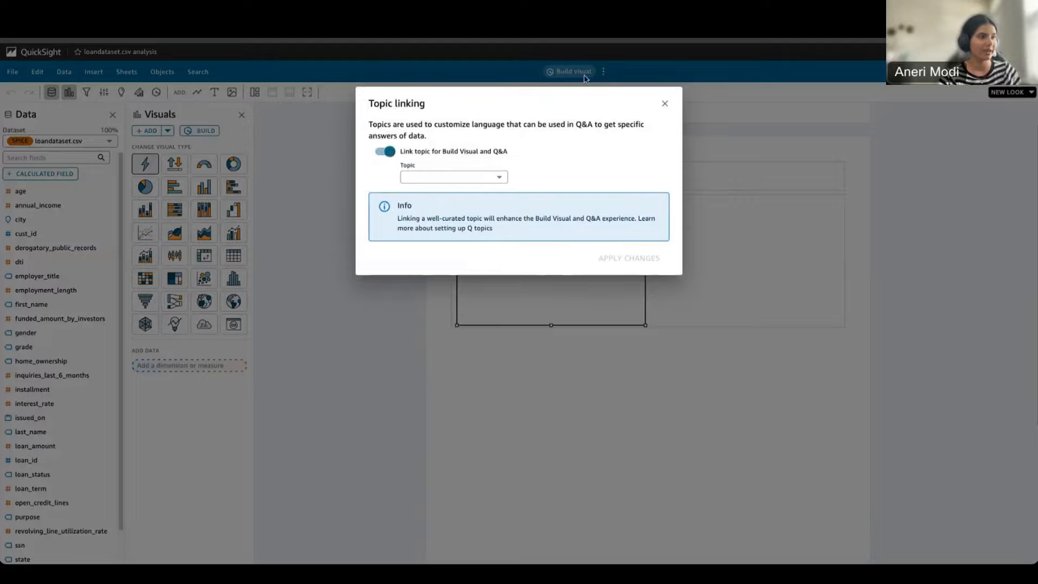
click(490, 174)
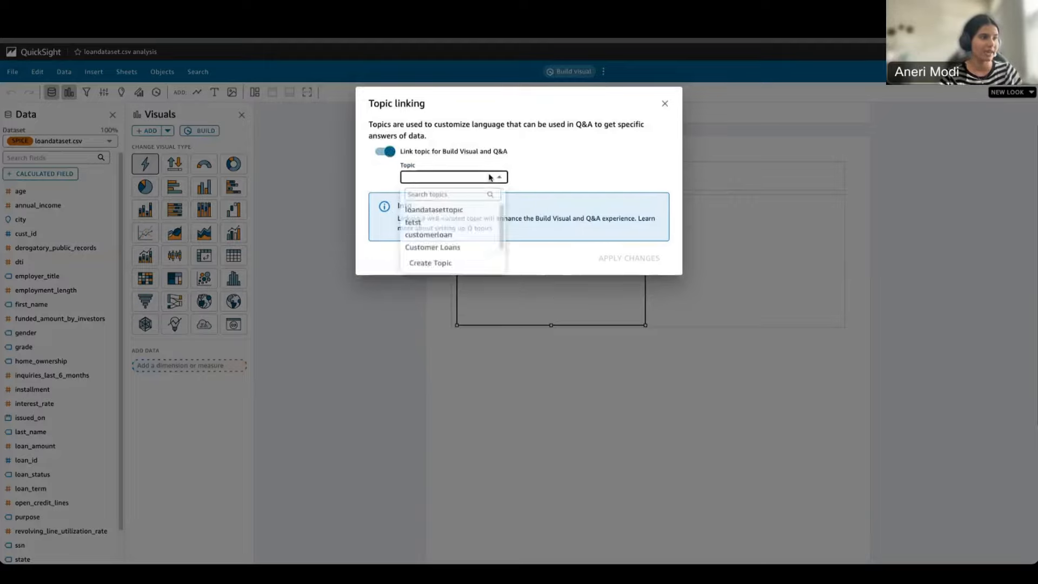
click(475, 212)
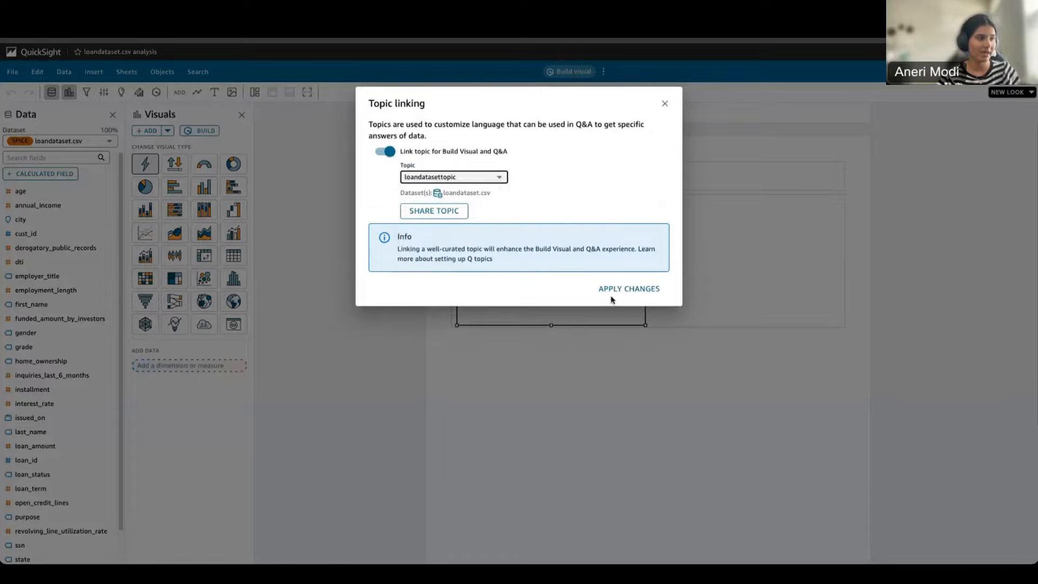
click(611, 292)
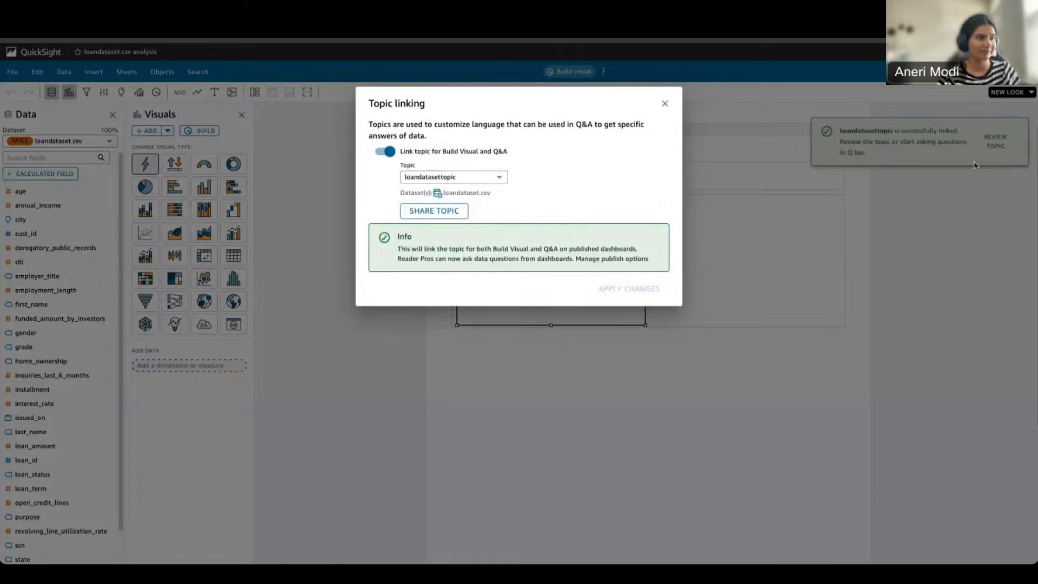
click(666, 104)
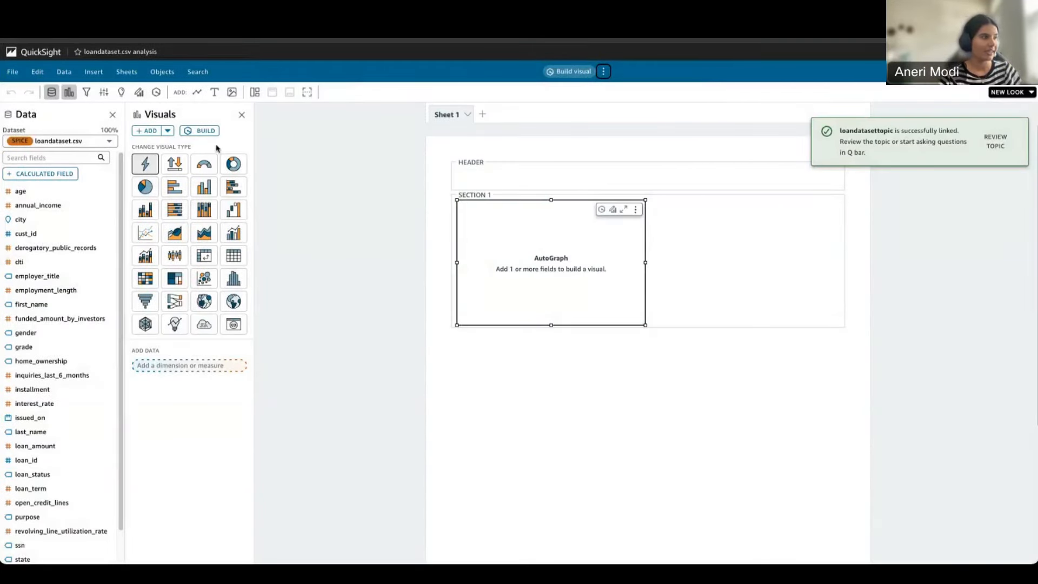
click(208, 132)
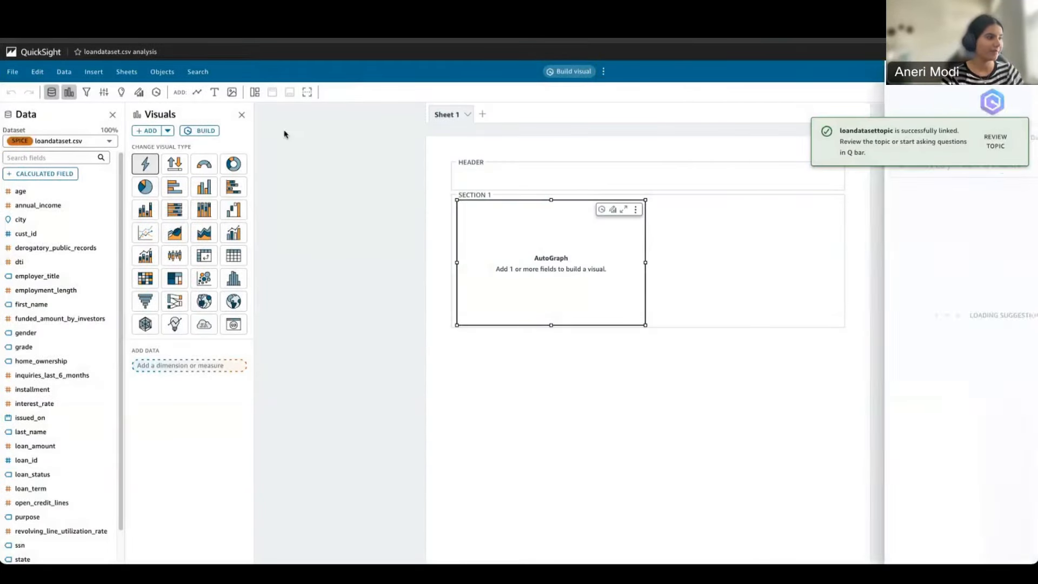
click(760, 183)
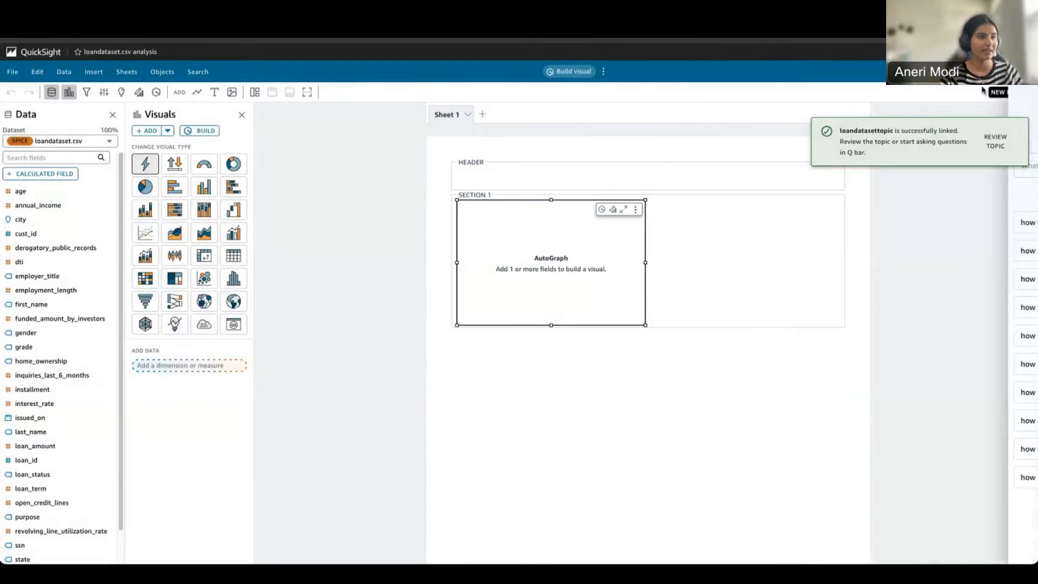
Add a text box to the sheet's header reading "Loan Porfolio Summary Report".
click(692, 187)
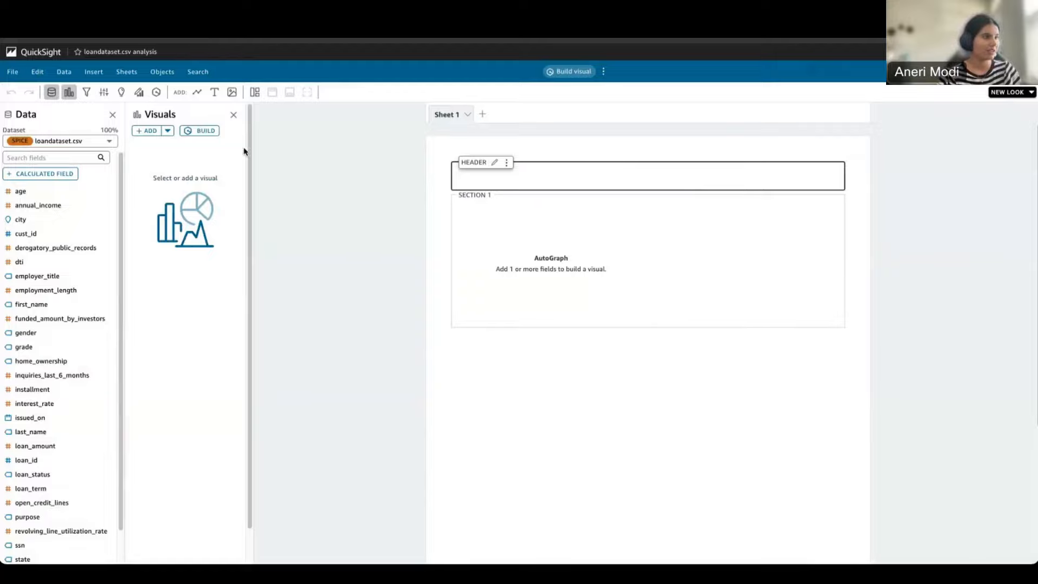
click(214, 93)
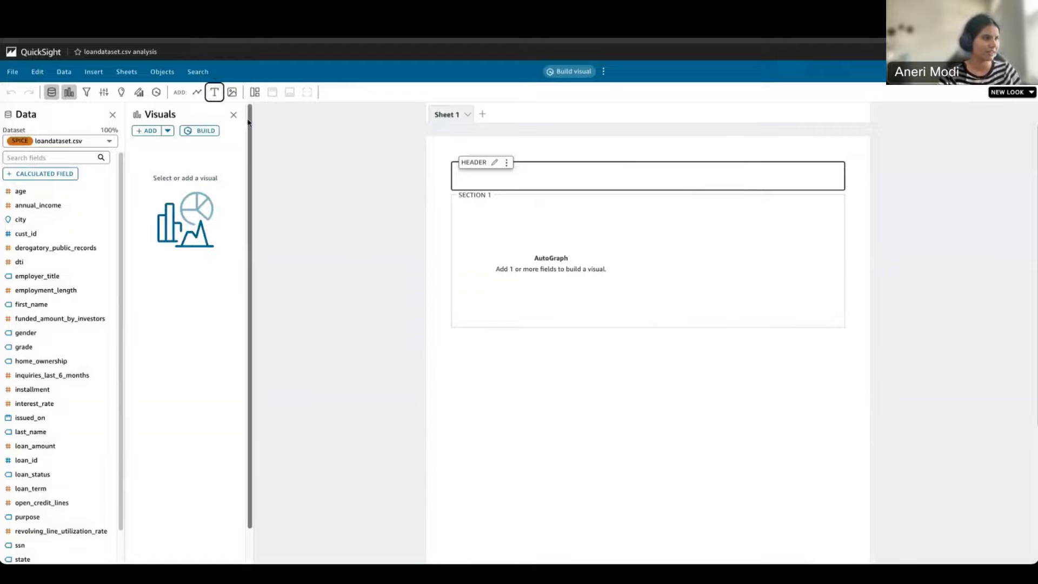
click(215, 92)
click(506, 182)
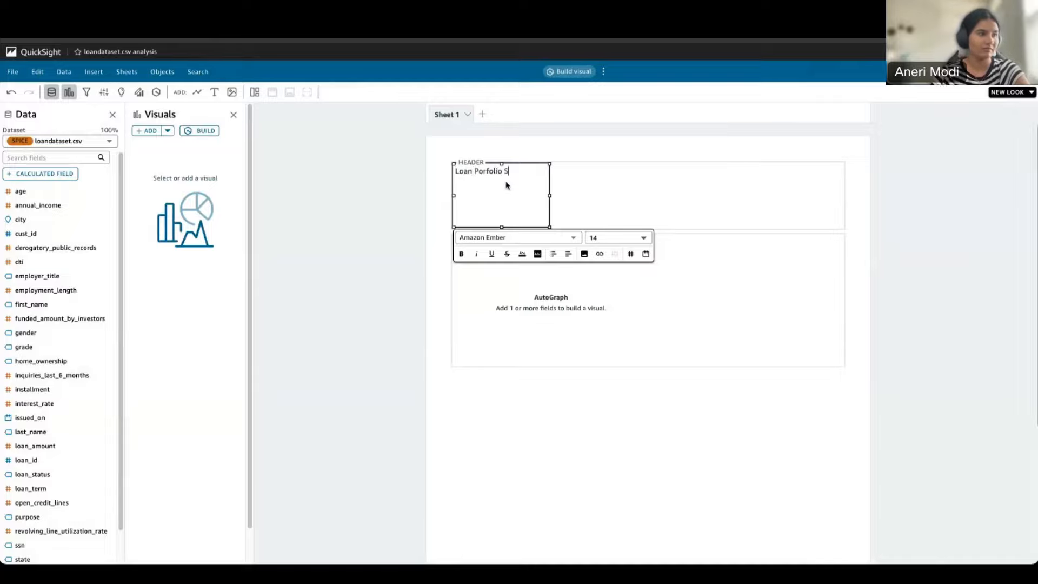
text(Umma)
key(BackSpace)
key(BackSpace)
key(BackSpace)
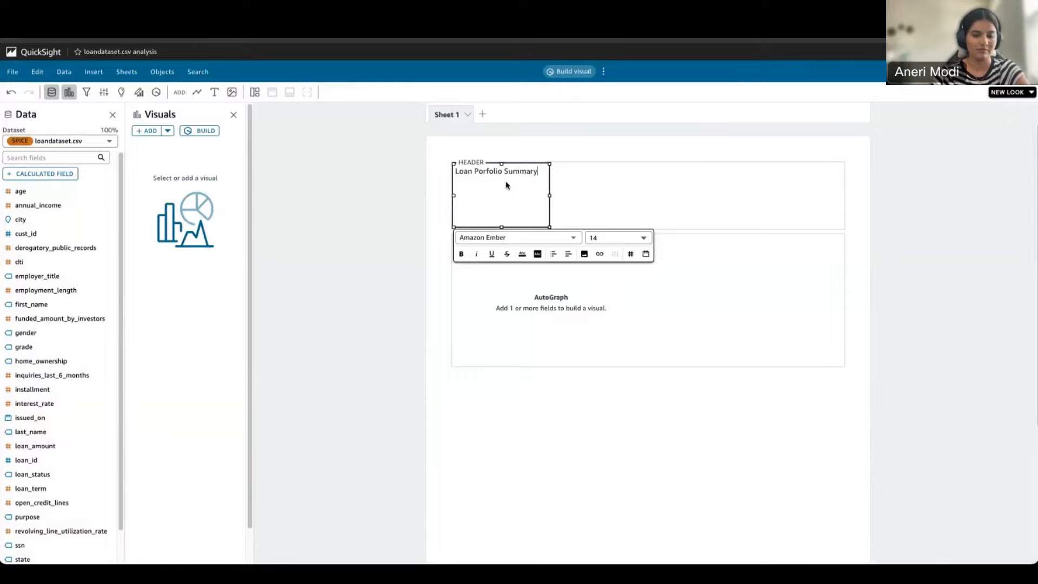
key(Return)
text(Report)
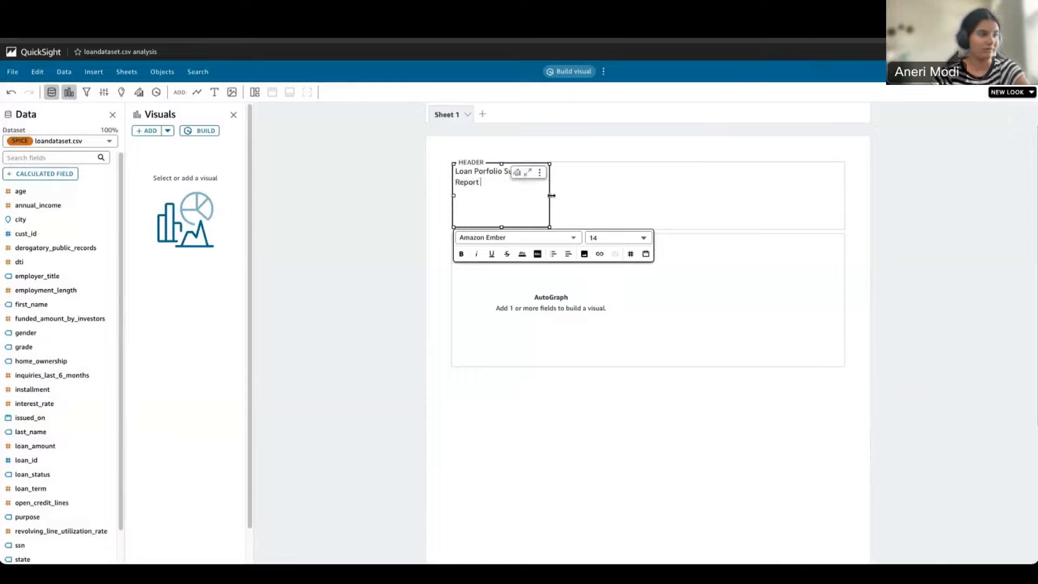
Widen the header text box and set the whole title's font size to 40.
drag(552, 195, 685, 195)
key(ctrl+a)
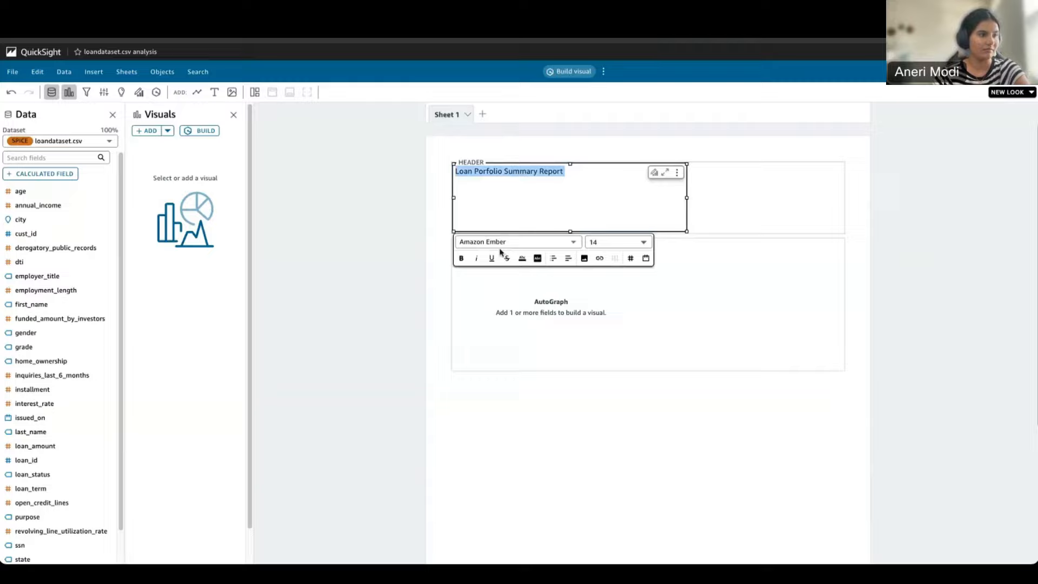
click(605, 247)
click(615, 395)
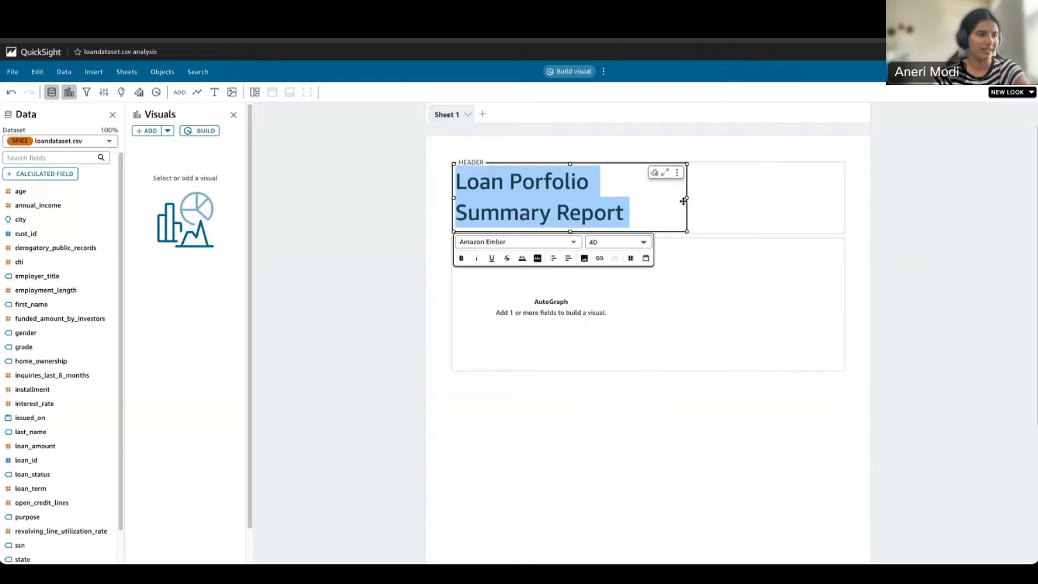
Resize the title box so the title fits on one line, and align it with the header's right edge, leaving space on its left.
drag(683, 201, 800, 195)
drag(613, 162, 649, 162)
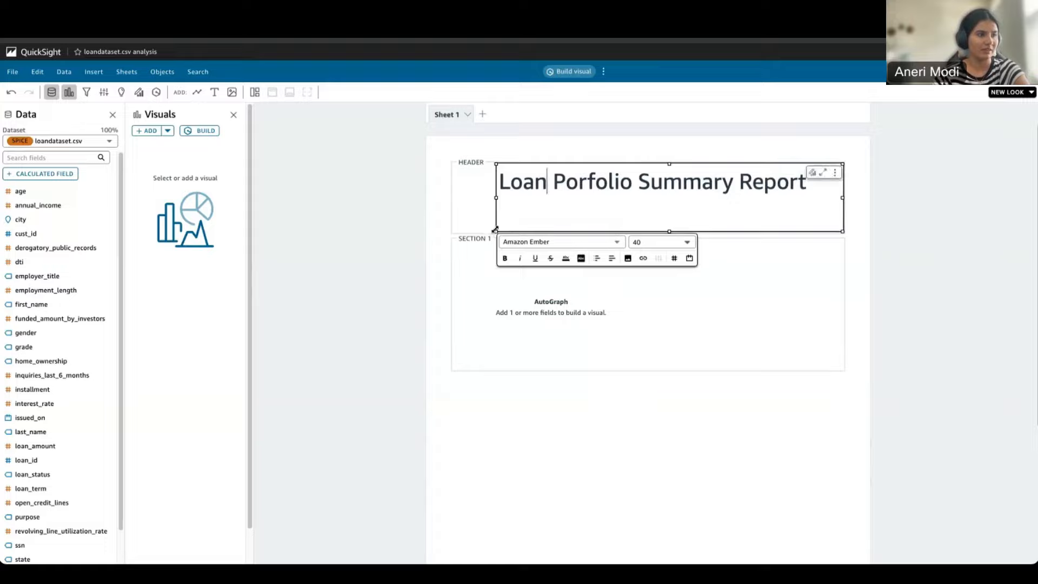
drag(495, 229, 514, 214)
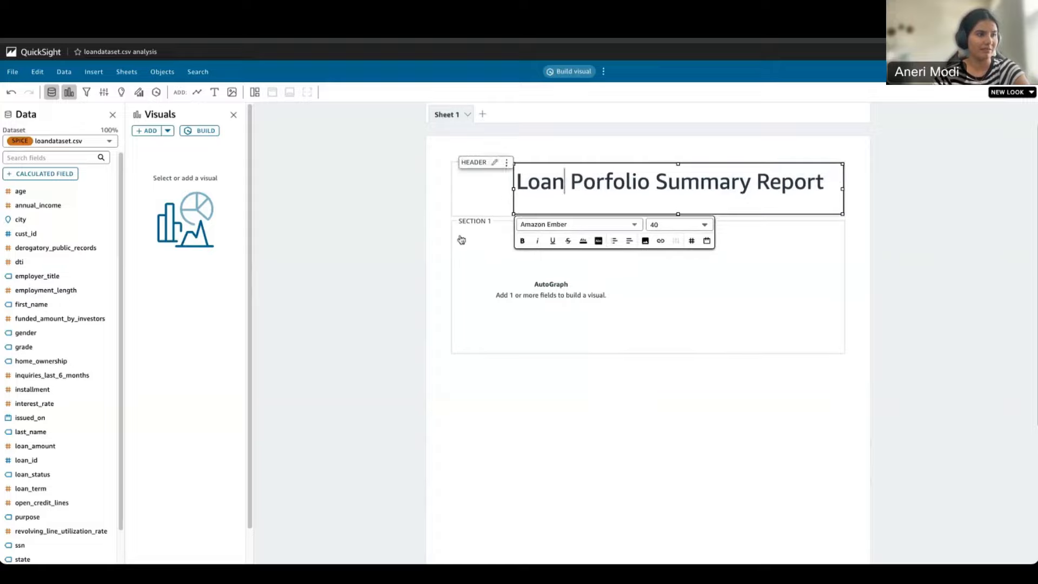
click(462, 239)
click(486, 194)
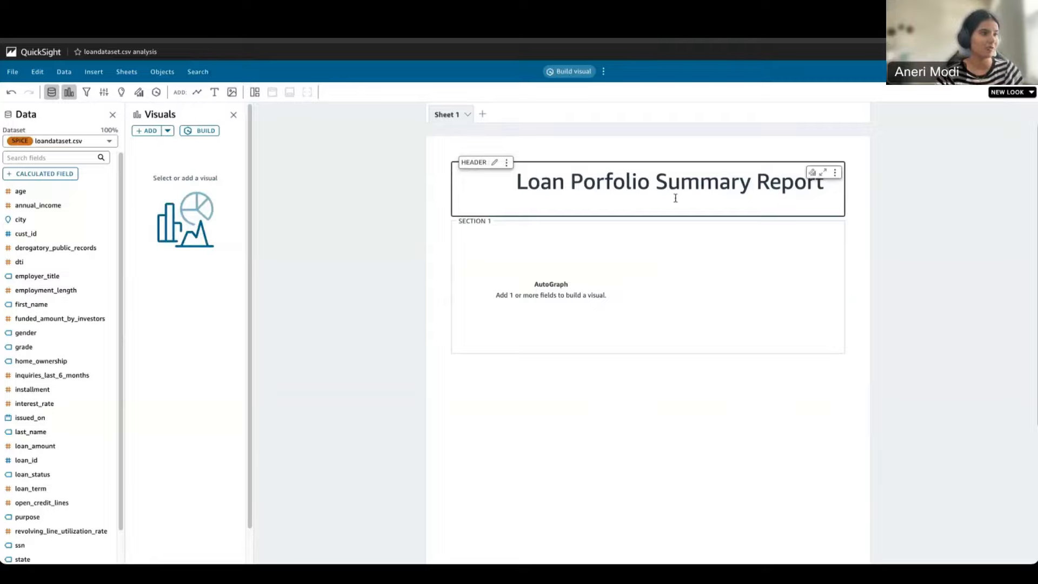
click(709, 207)
click(468, 205)
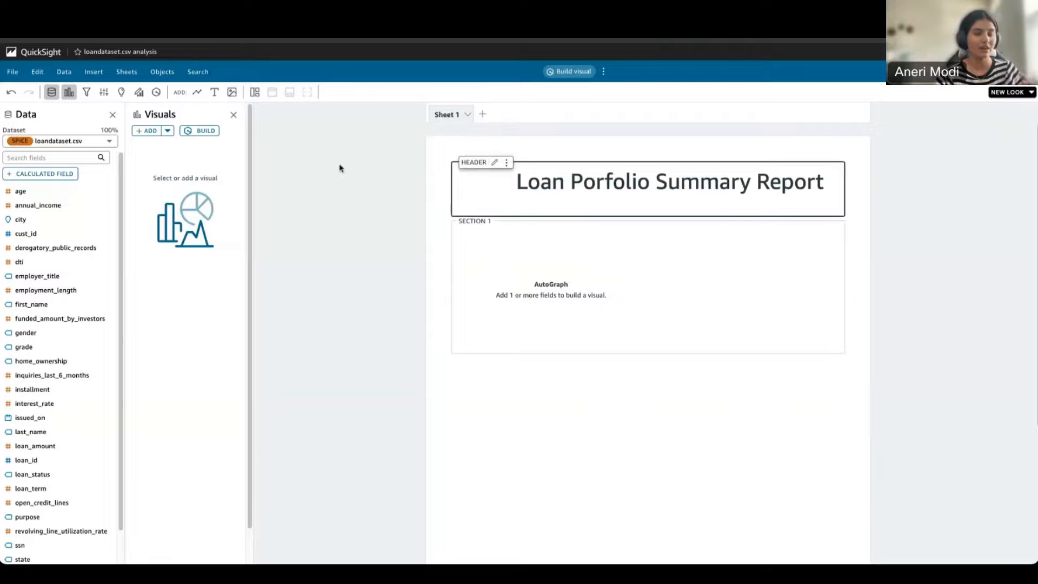
Add a custom visual content block to the header, shrink it and place it to the left of the title.
click(231, 92)
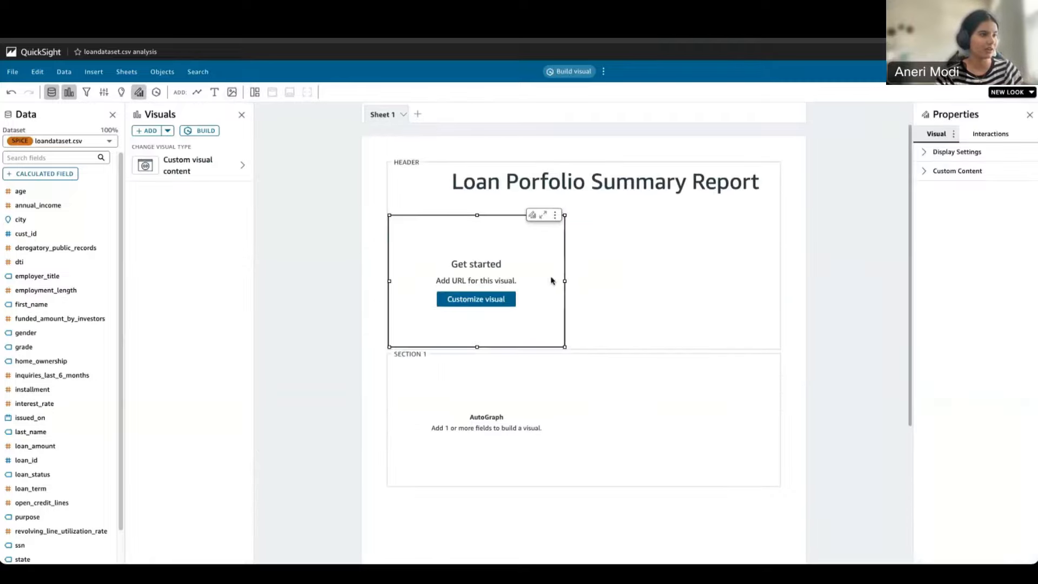
drag(565, 280, 468, 279)
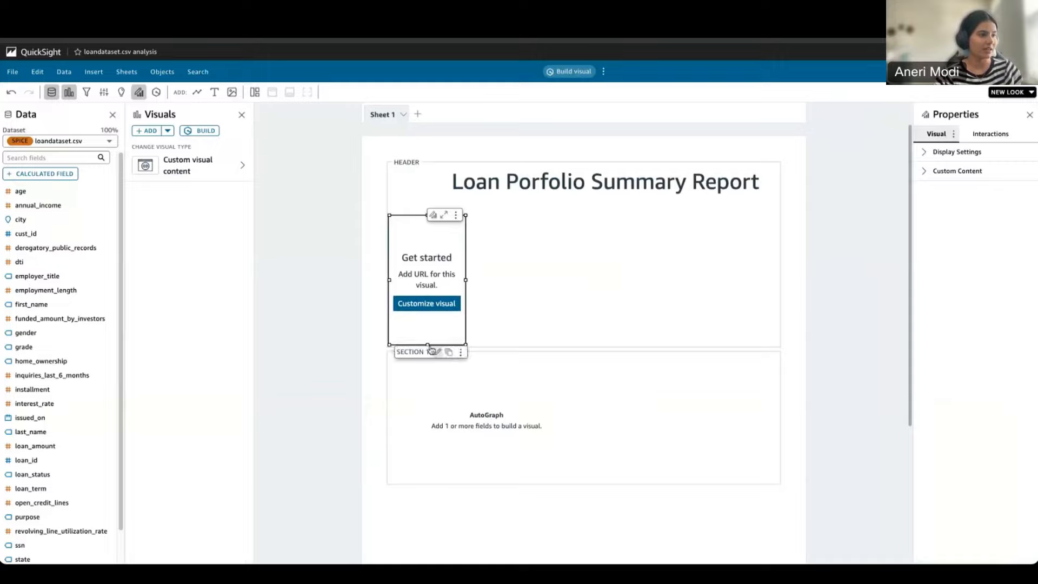
drag(427, 346, 427, 331)
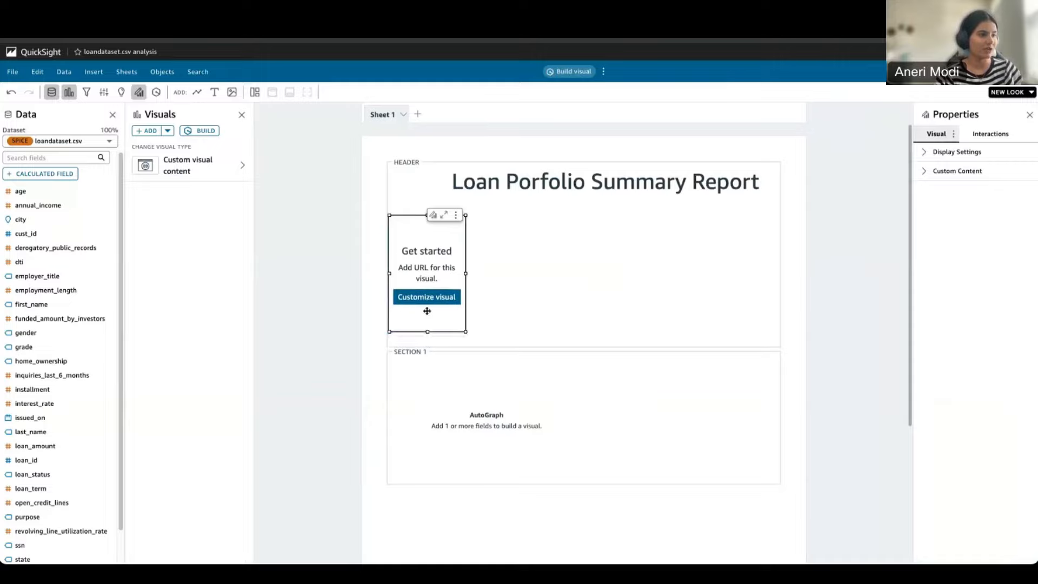
click(407, 202)
click(405, 223)
drag(403, 212, 401, 157)
Make the title box narrower and taller so it clears the custom content block and the title wraps onto two lines.
click(533, 185)
click(533, 185)
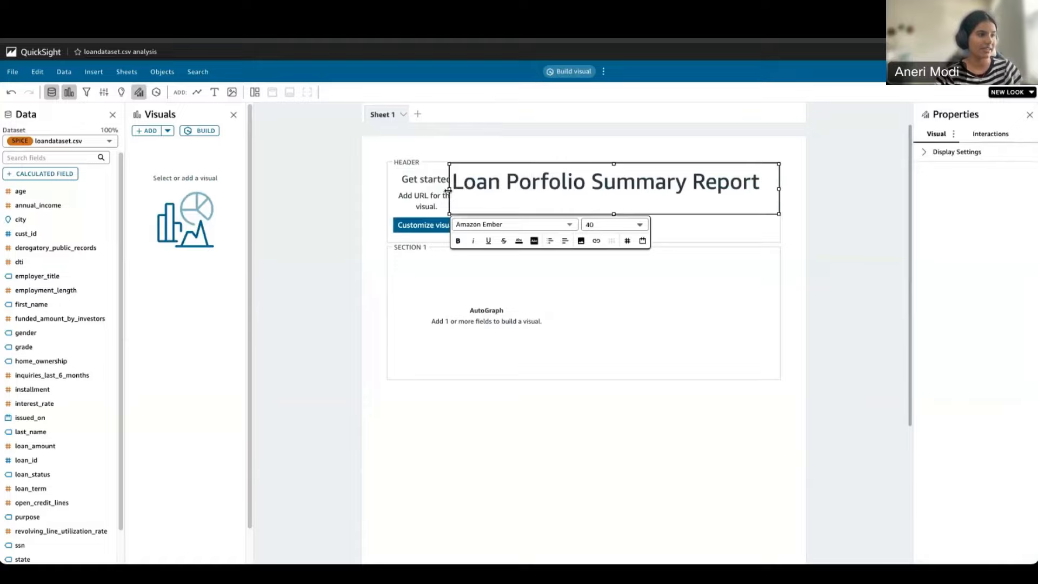
drag(621, 214, 619, 232)
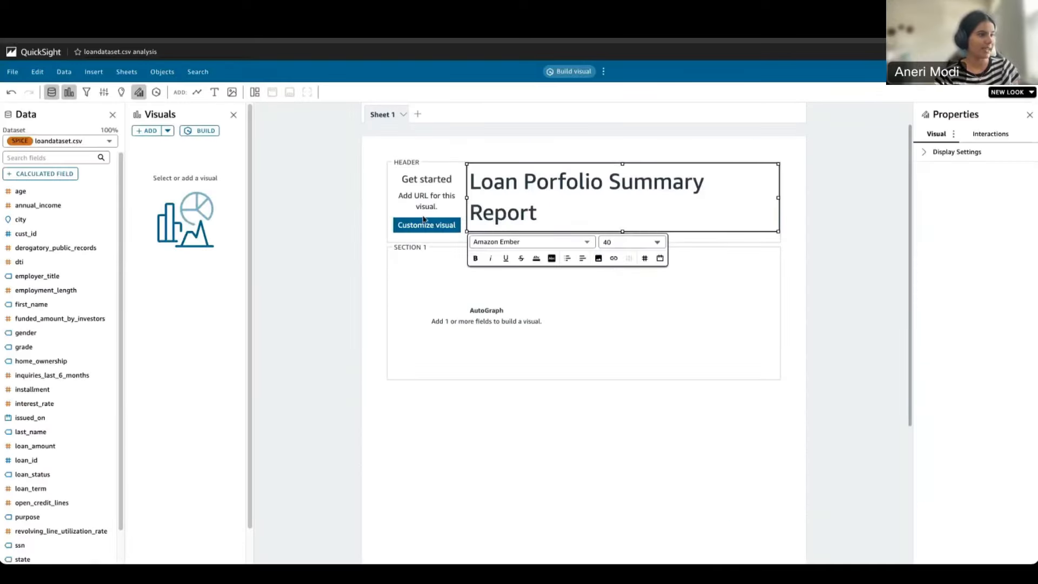
click(403, 187)
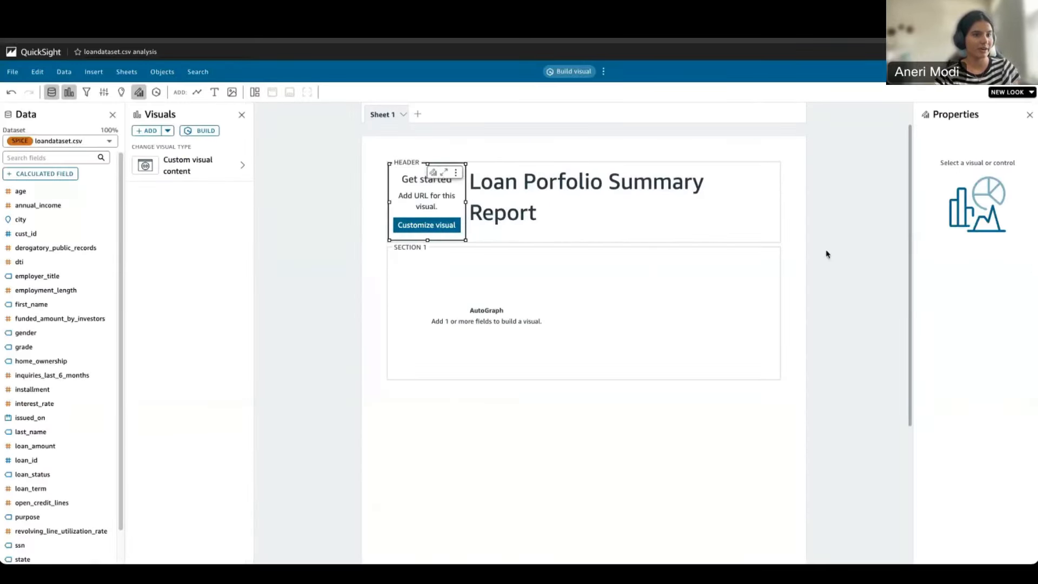
click(426, 225)
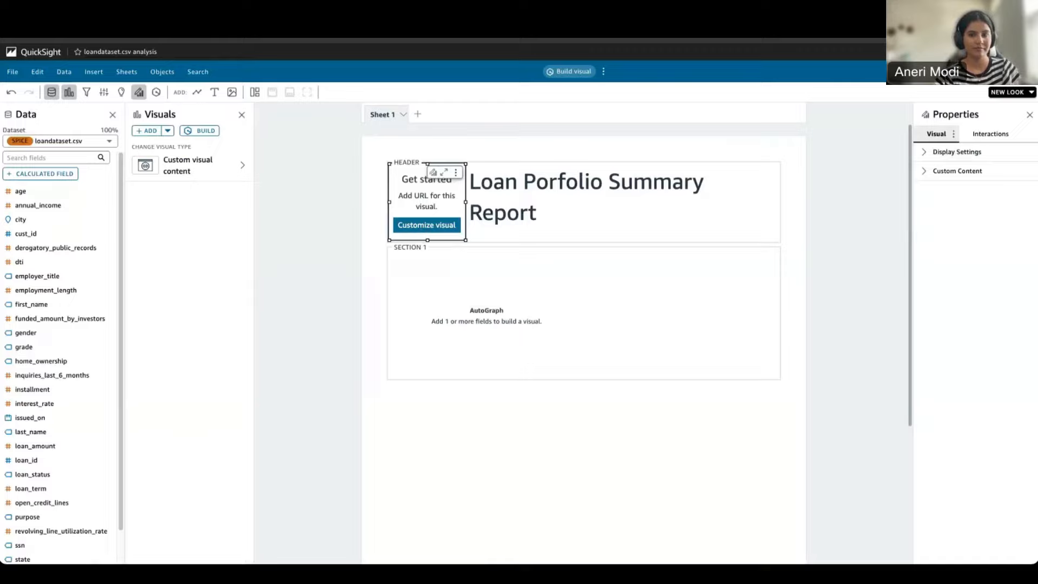
click(957, 171)
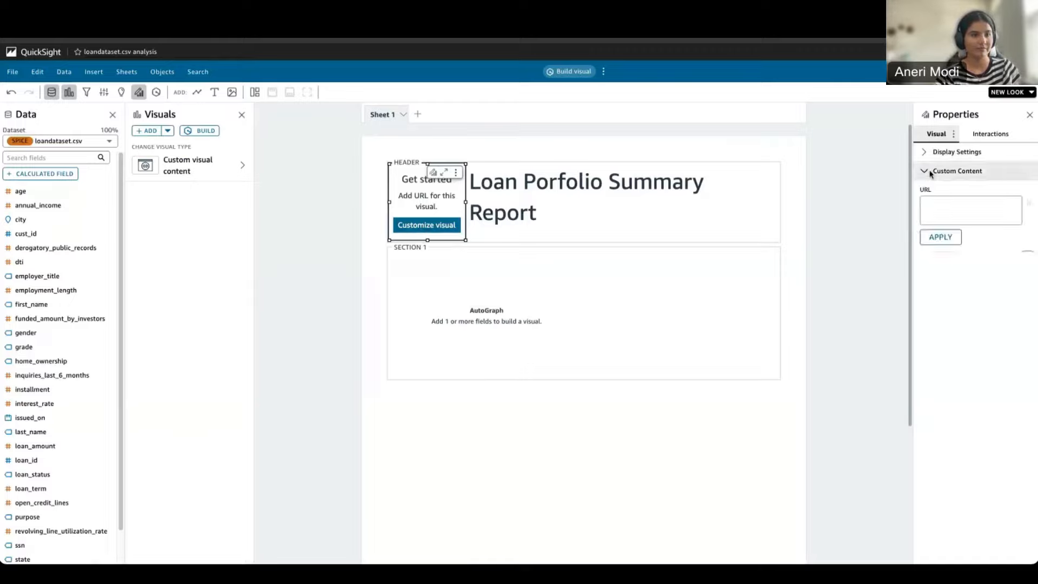
click(970, 210)
text(https://upload.wikimedia.org/wikipedia/commons/9/93/Amazon_Web_Services_Logo.svg)
click(941, 237)
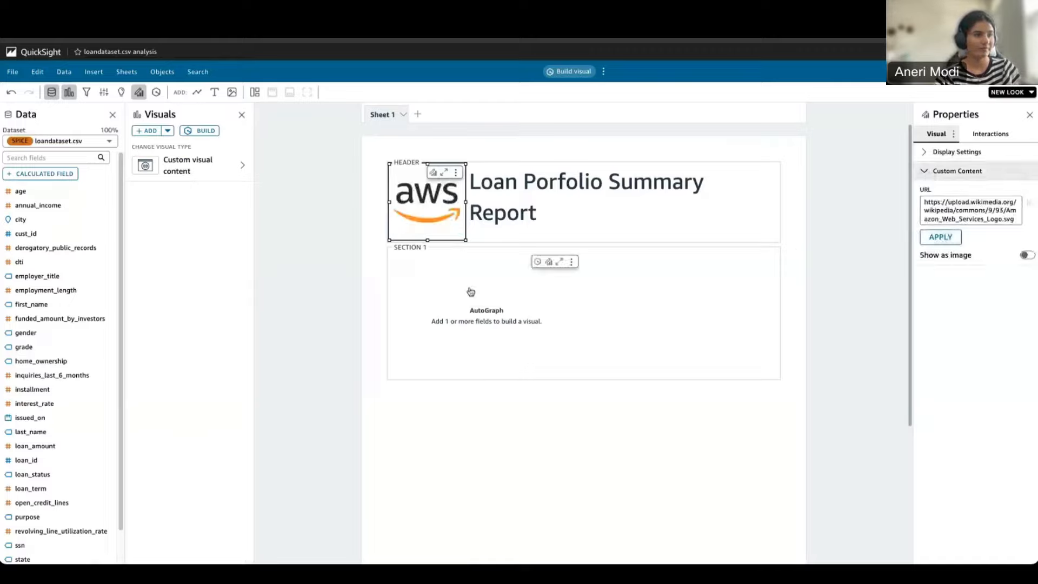
click(519, 280)
click(689, 190)
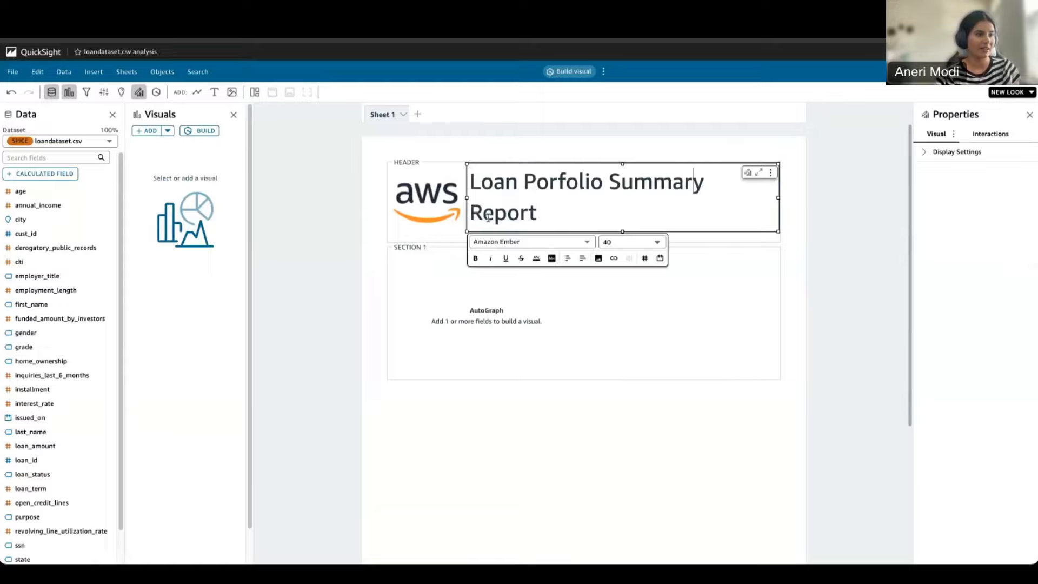
drag(542, 213, 479, 184)
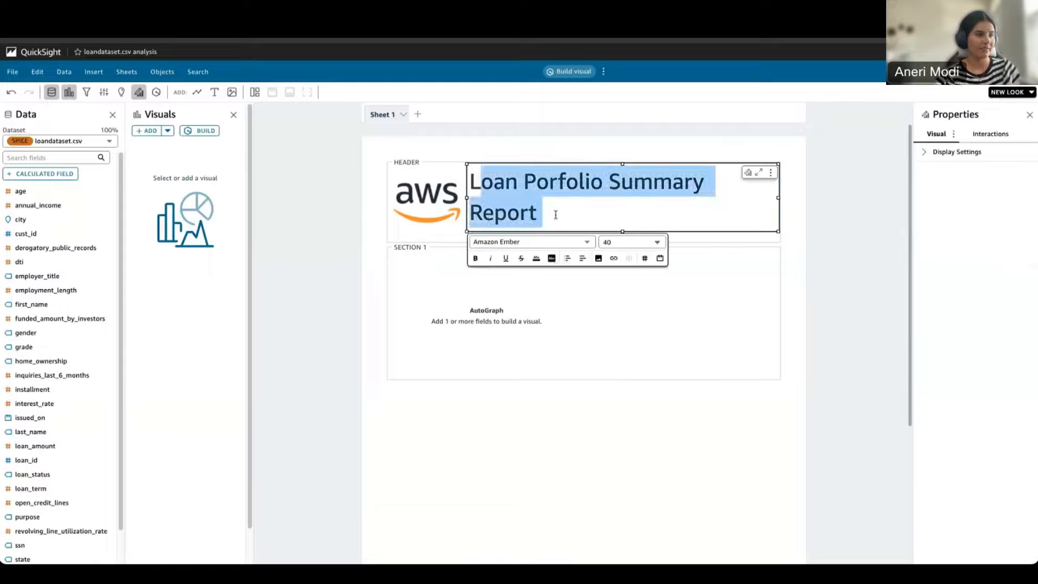
drag(555, 214, 456, 164)
click(534, 190)
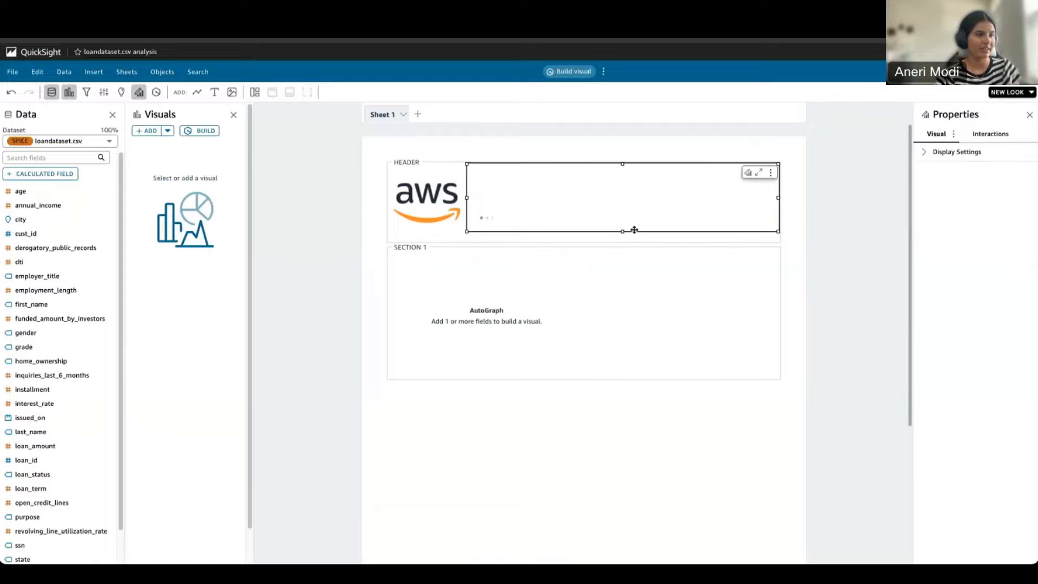
click(567, 258)
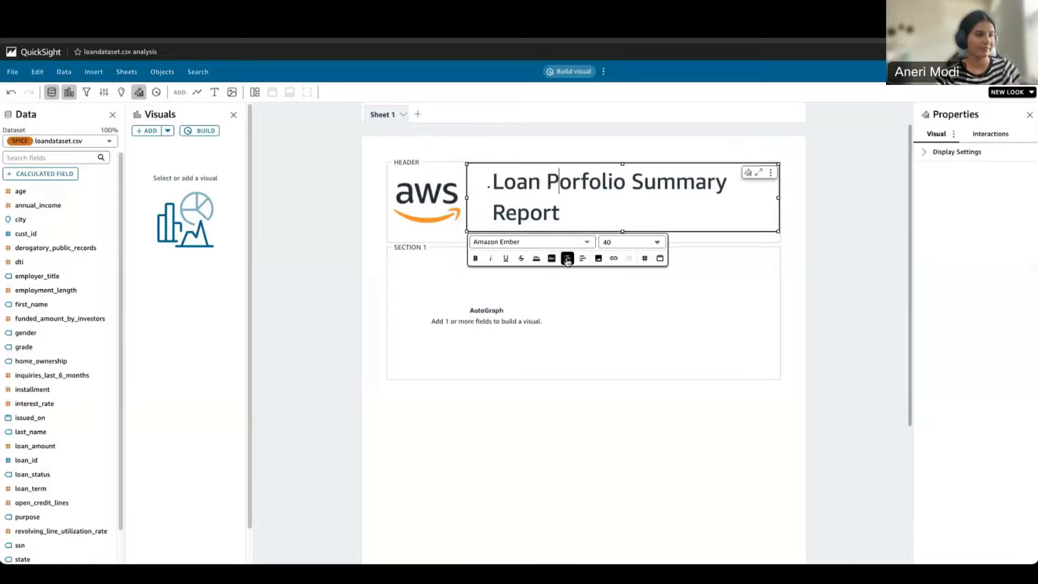
click(488, 174)
key(BackSpace)
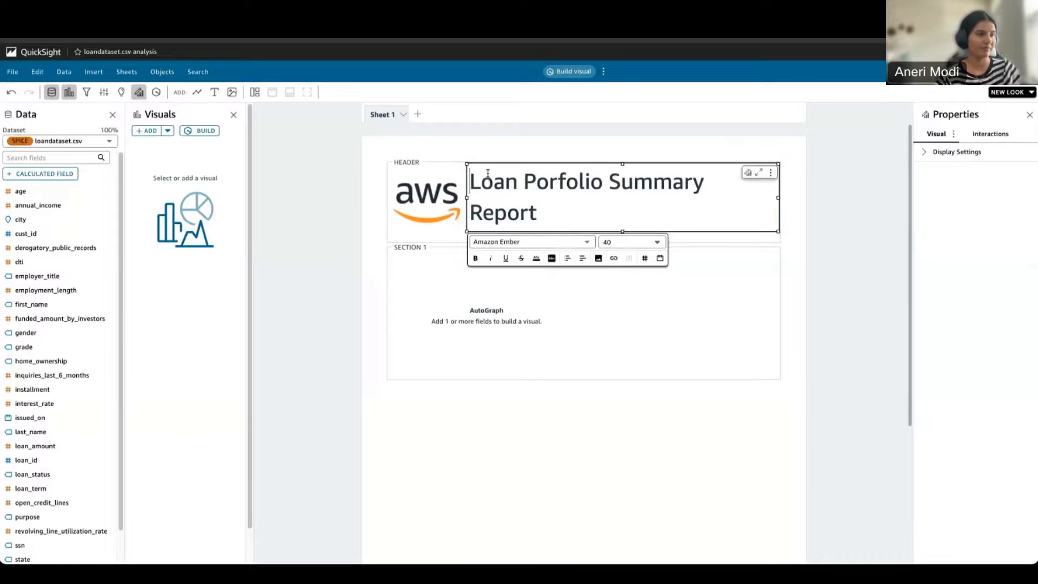
Add a second section below Section 1 and close its section-editing pane.
click(654, 331)
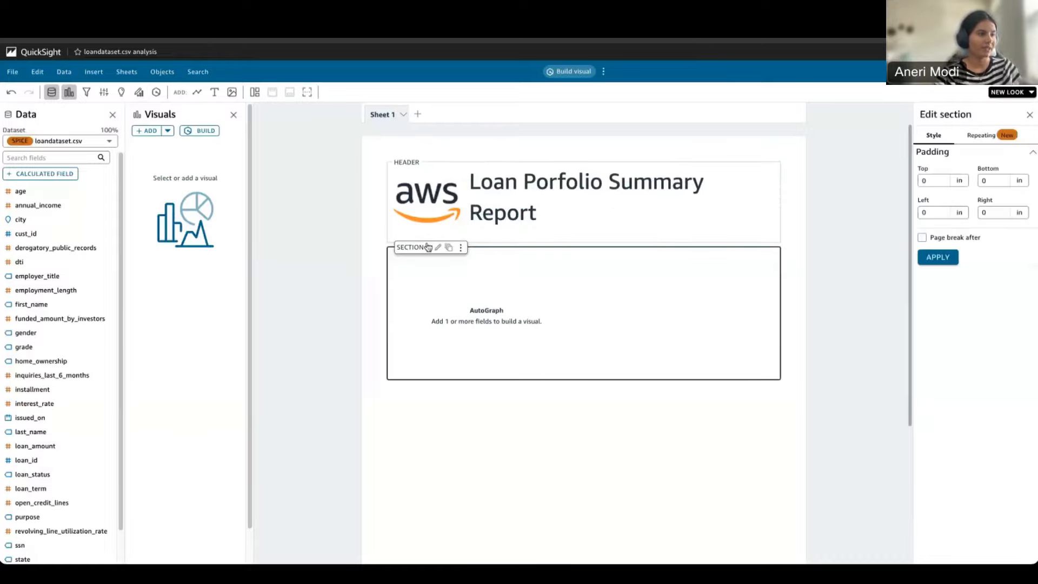
click(488, 315)
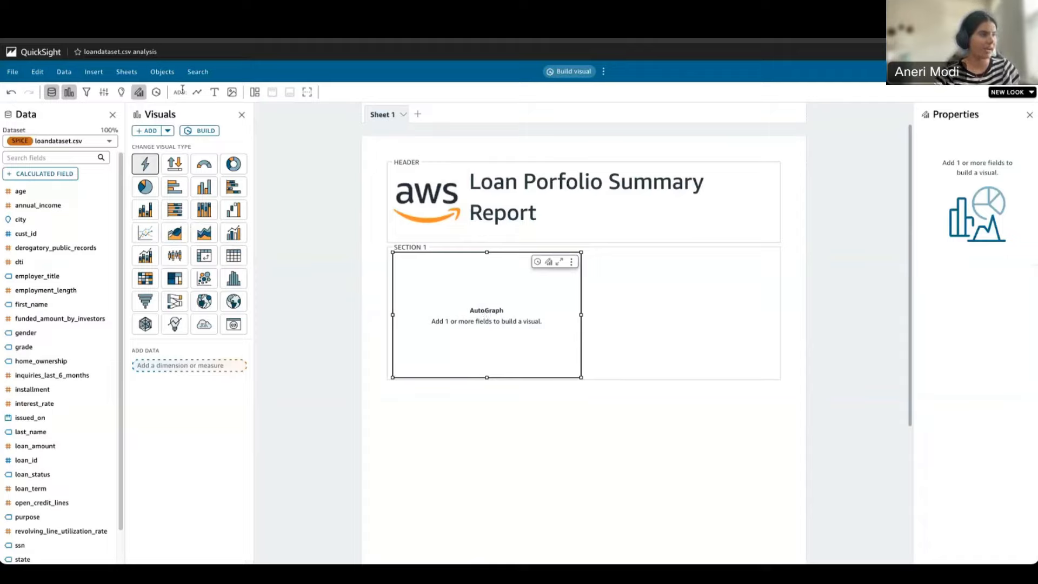
click(106, 73)
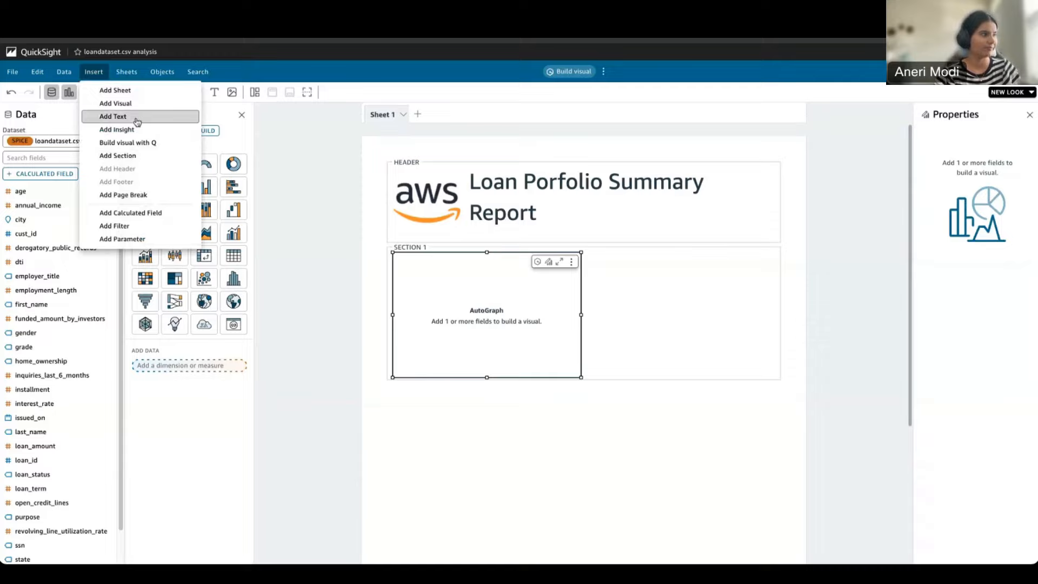
click(136, 153)
scroll(489, 204, up, 4)
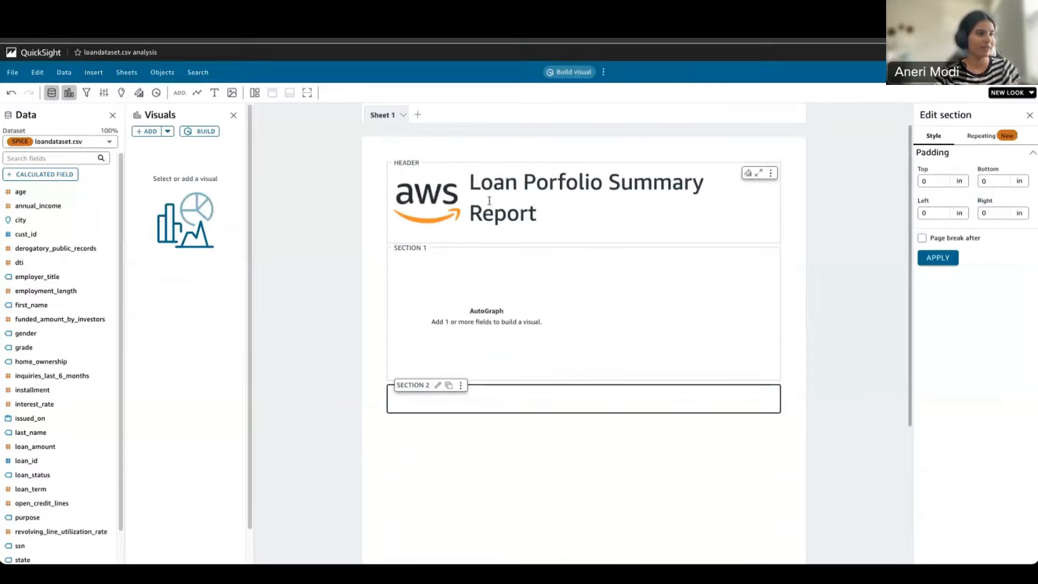
click(1029, 115)
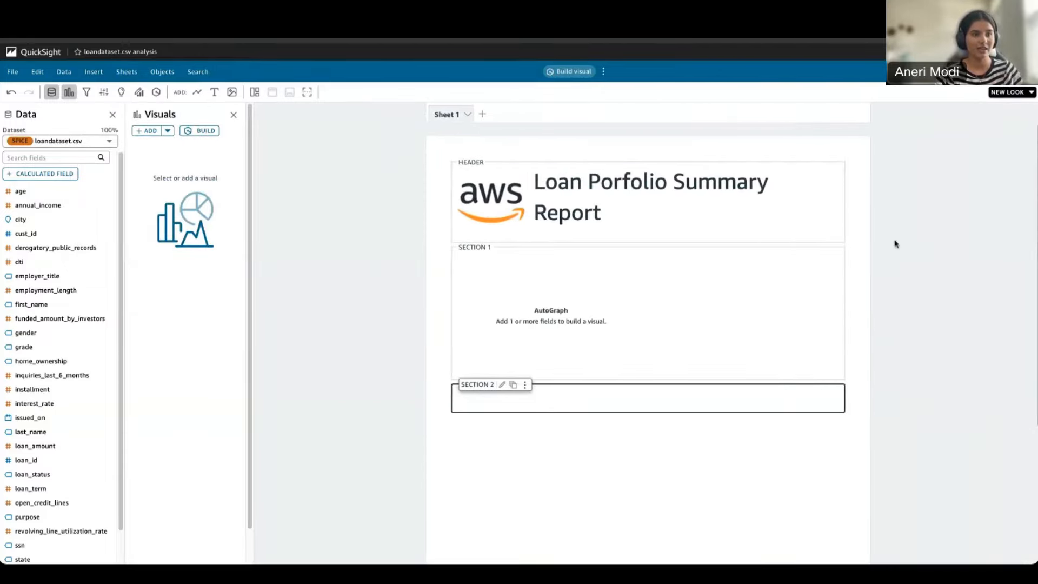
Hide the Visuals pane and open Q's Build a visual pane.
click(207, 132)
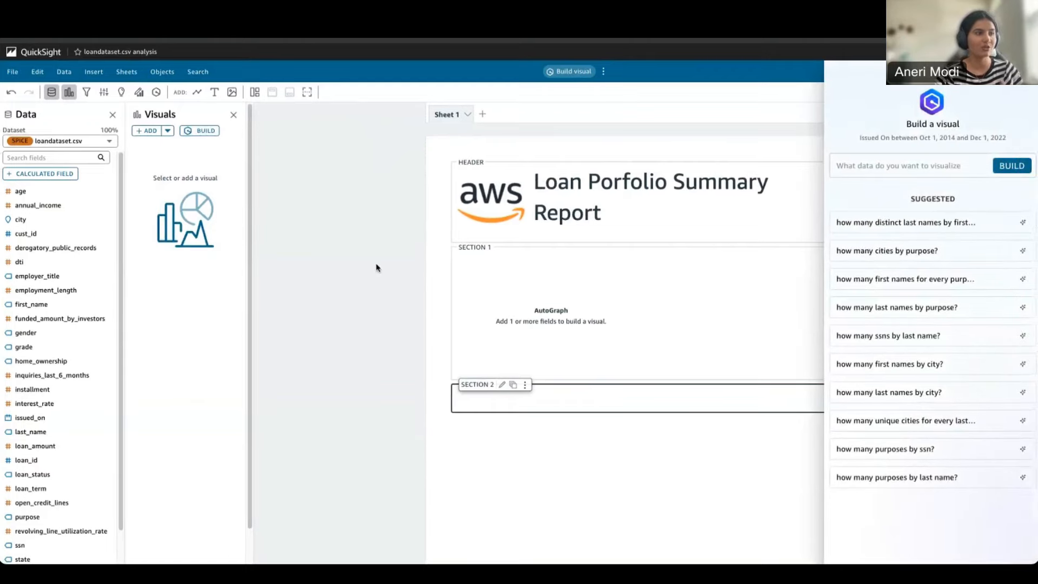
click(234, 115)
click(234, 115)
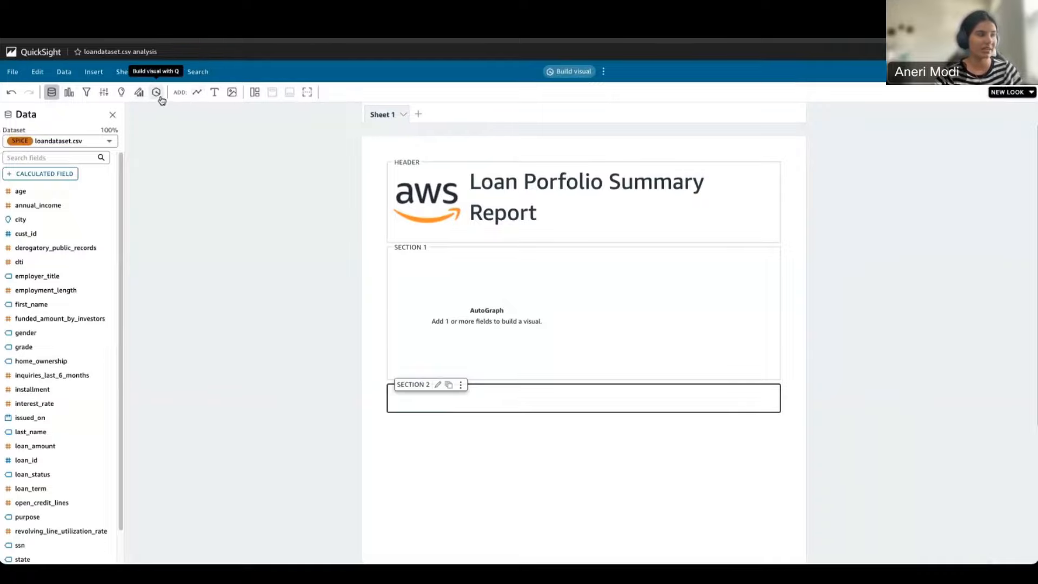
click(160, 97)
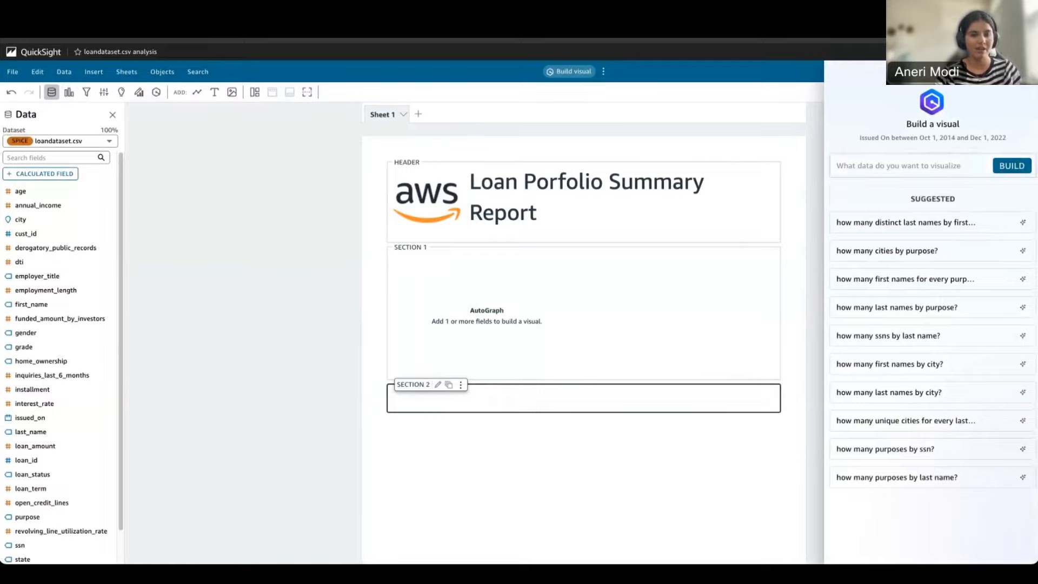
Have Q build a visual with customer ID, first name, last name, age, annual income, loan term and purpose.
click(928, 167)
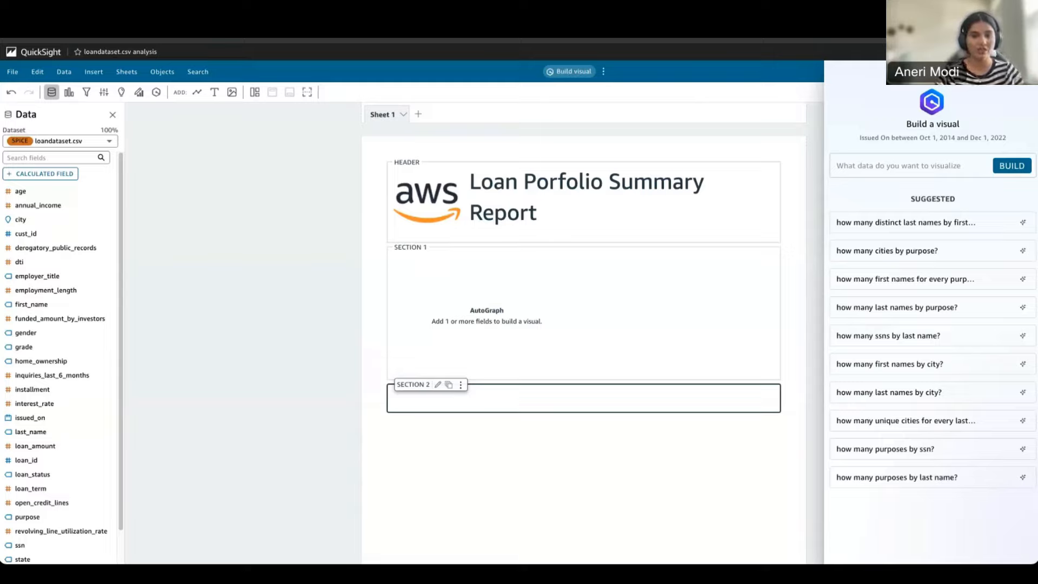
click(922, 164)
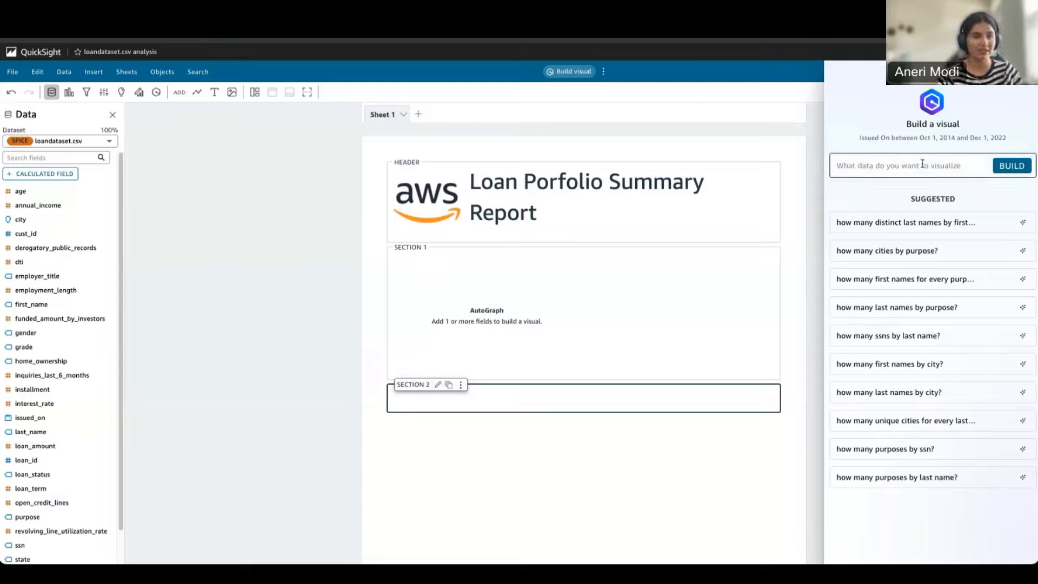
text(bu)
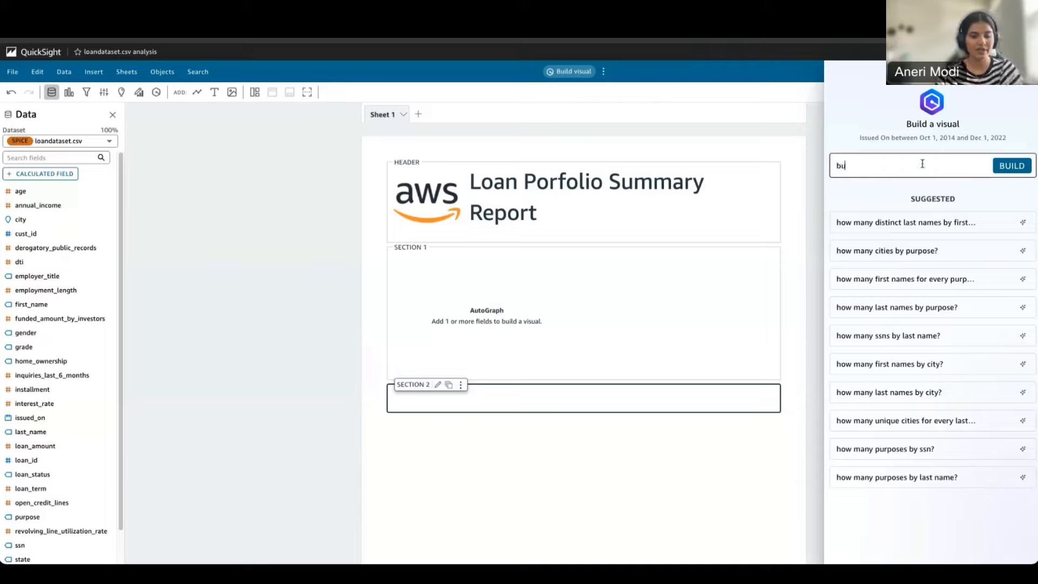
text(i)
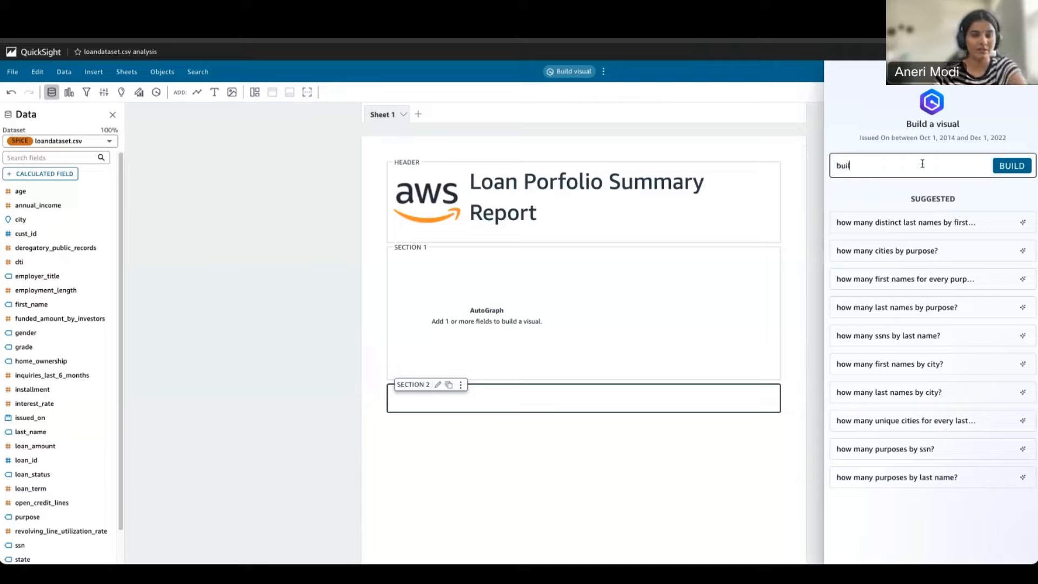
text(l)
key(BackSpace)
key(BackSpace)
key(BackSpace)
key(BackSpace)
text(age , annual income, loan term and purpose)
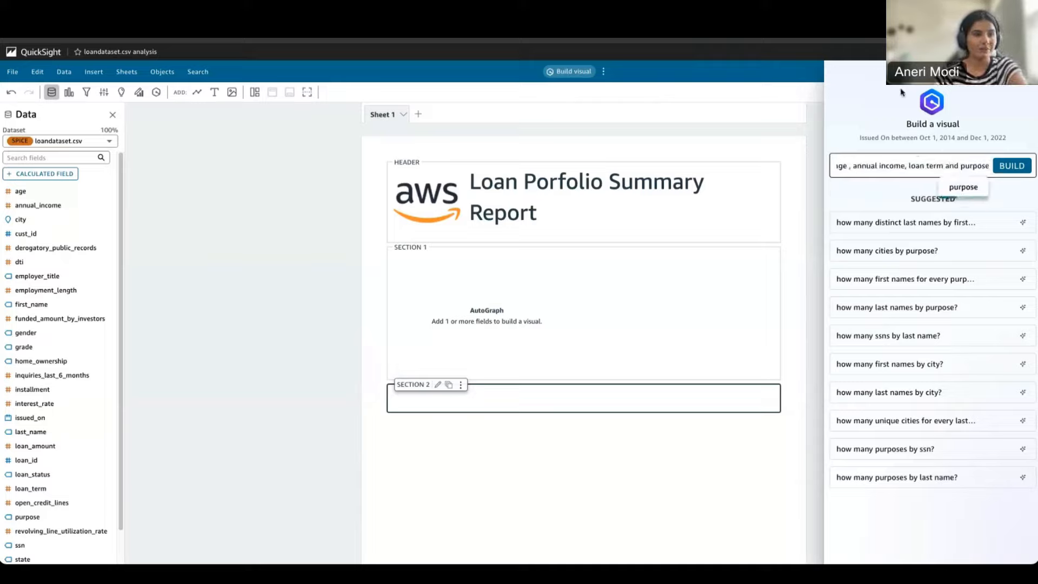
click(1011, 166)
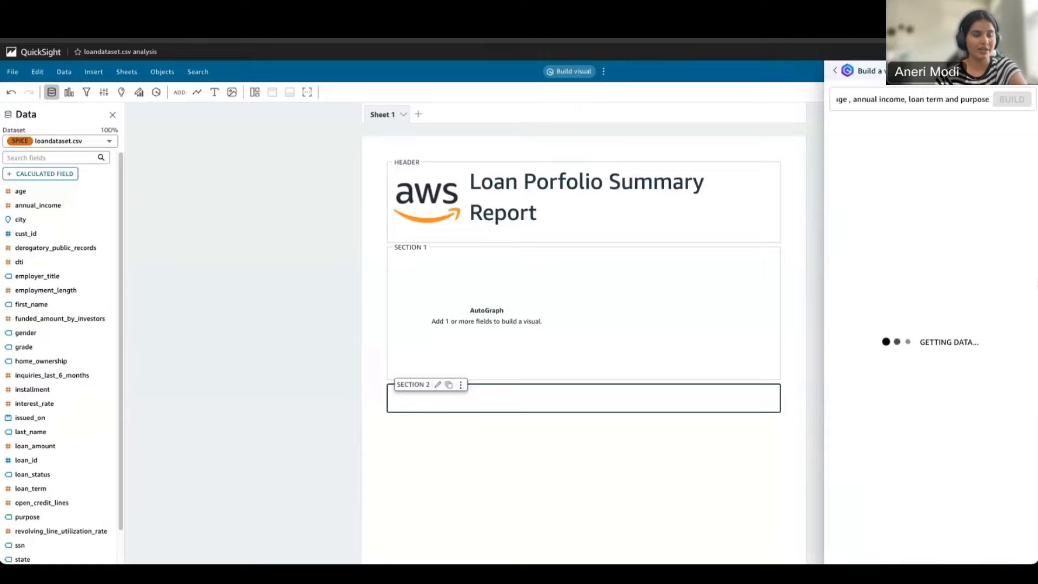
Add the generated table to the analysis in Section 2, close the Q pane, and widen the table to the section's full width.
scroll(952, 280, right, 5)
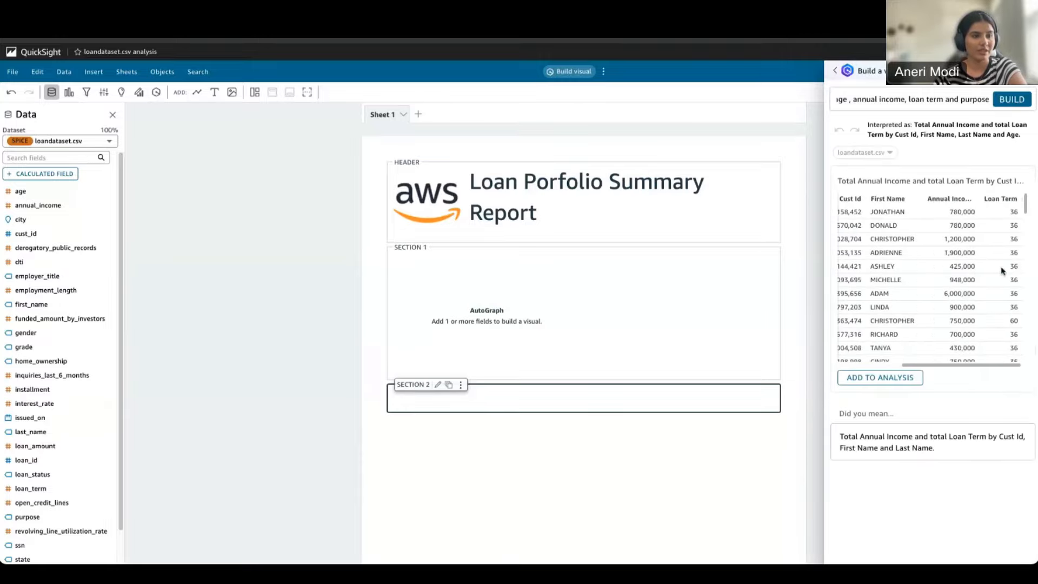
scroll(1002, 270, left, 5)
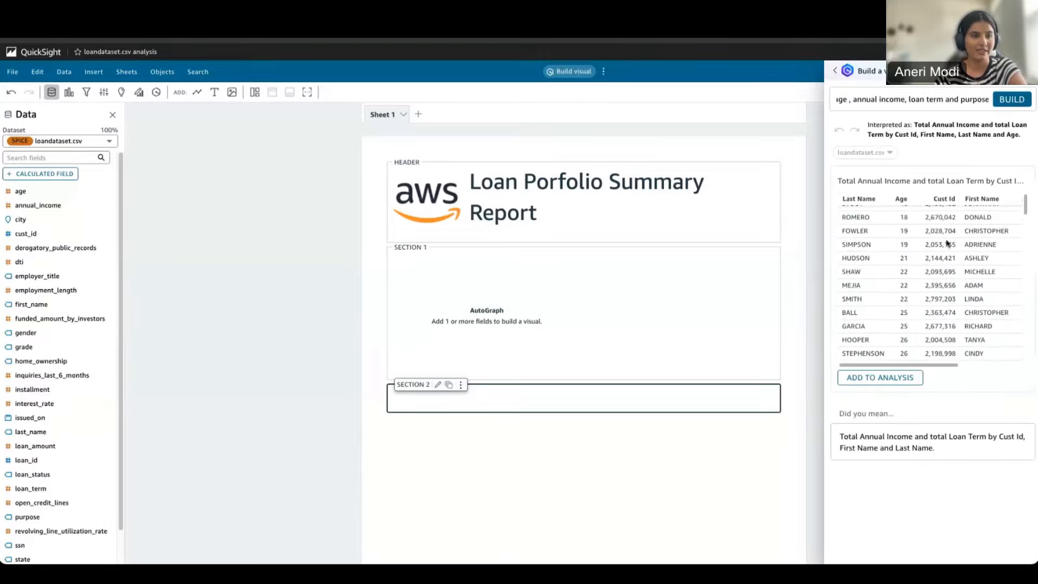
scroll(947, 243, right, 5)
scroll(915, 250, left, 5)
scroll(900, 316, down, 1)
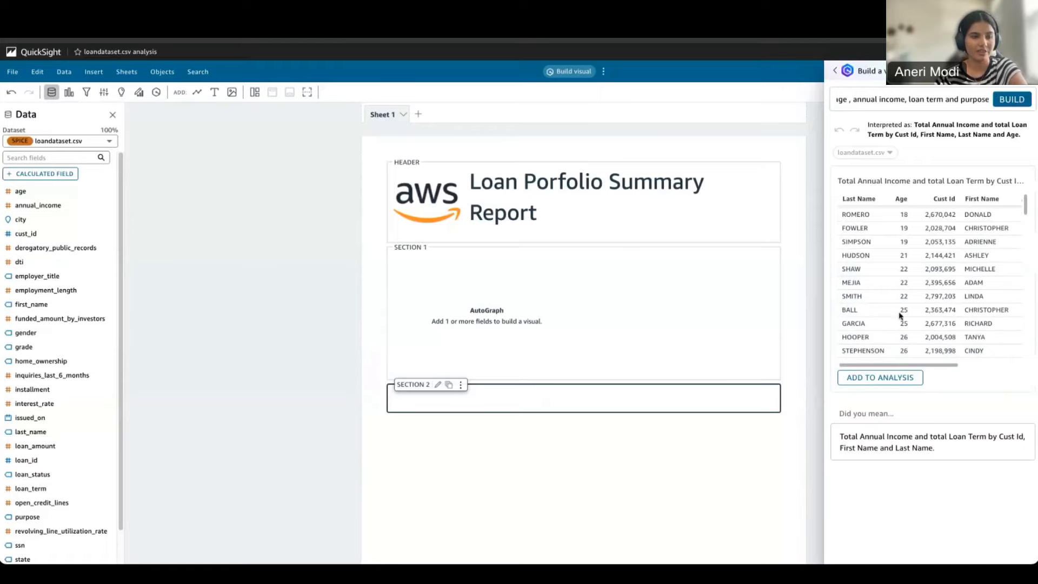
click(882, 378)
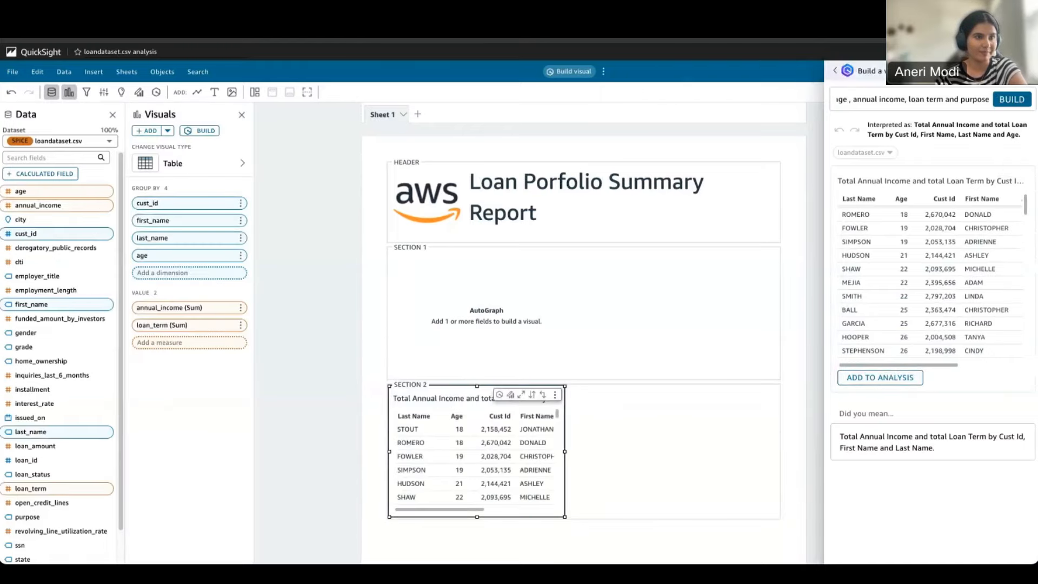
click(1025, 71)
drag(564, 452, 782, 448)
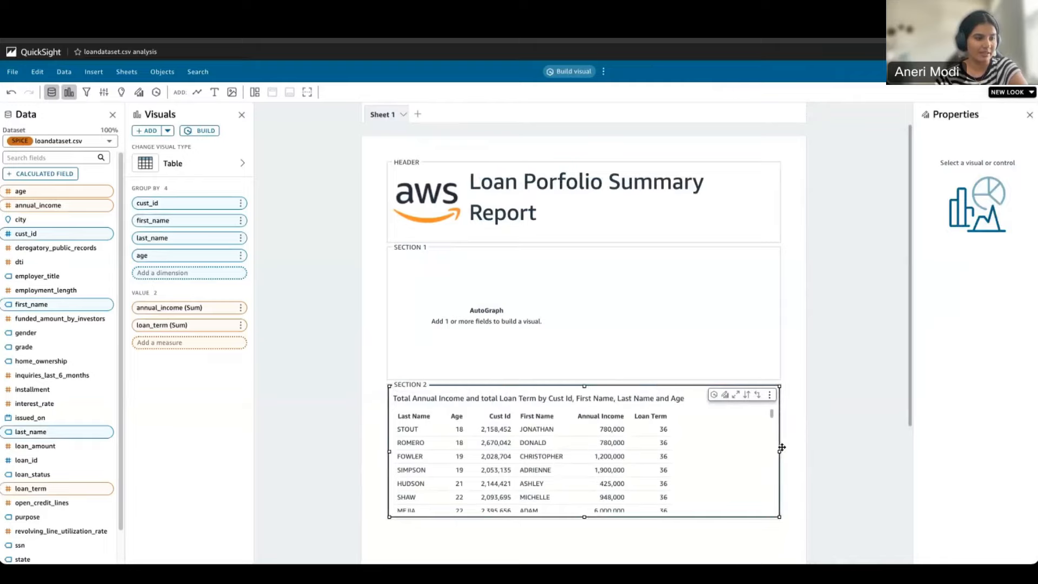
click(799, 424)
Move the Cust Id column of the Section 2 table to the first position.
scroll(799, 424, down, 2)
click(748, 377)
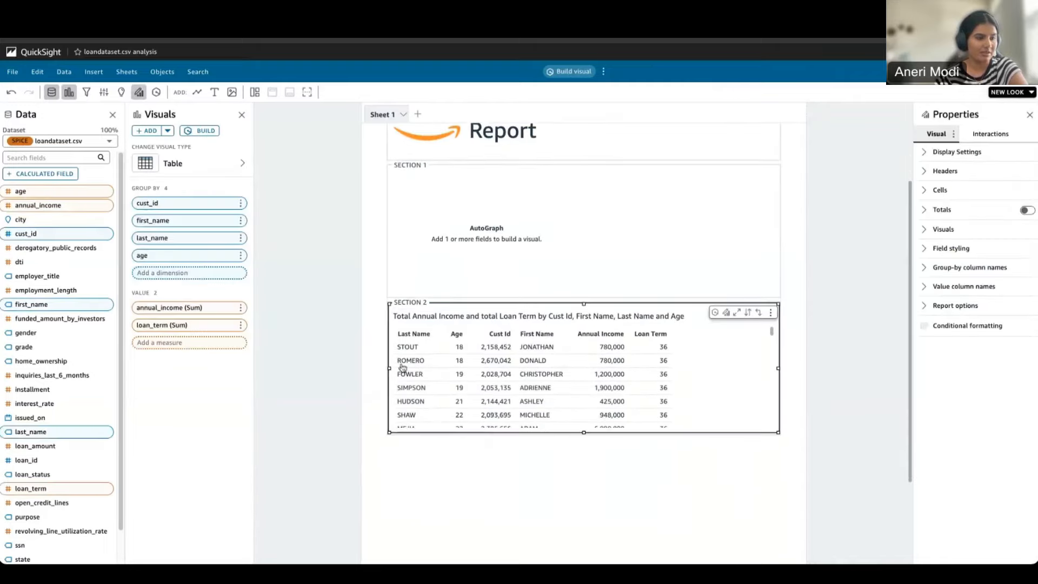
click(497, 339)
click(615, 362)
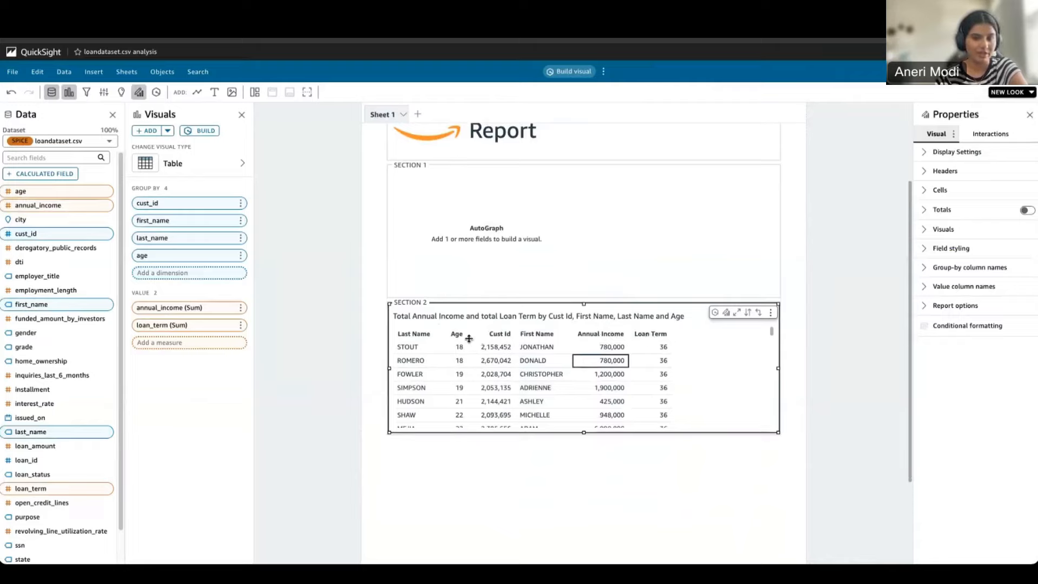
click(488, 335)
click(487, 336)
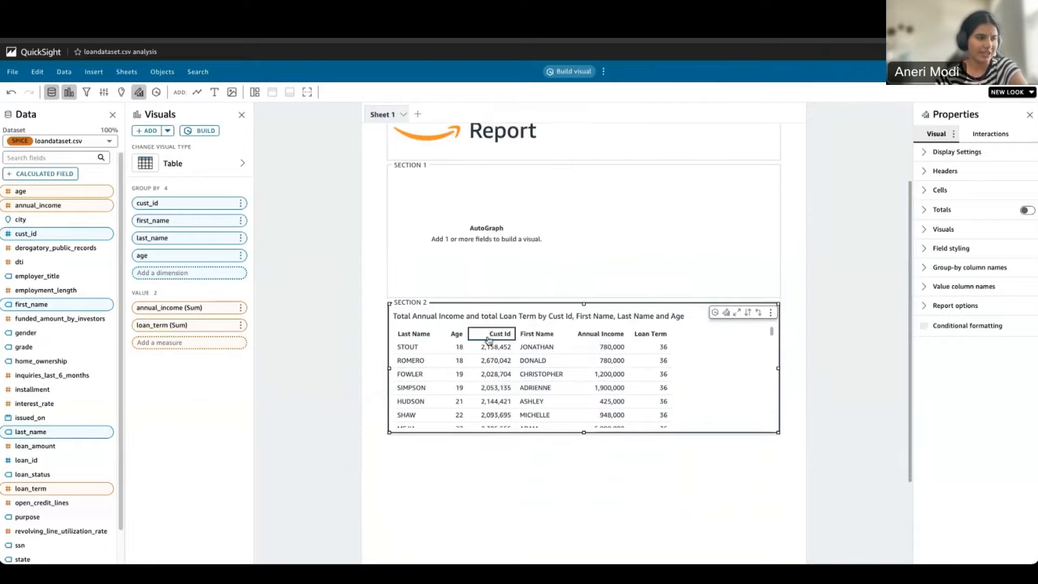
click(497, 335)
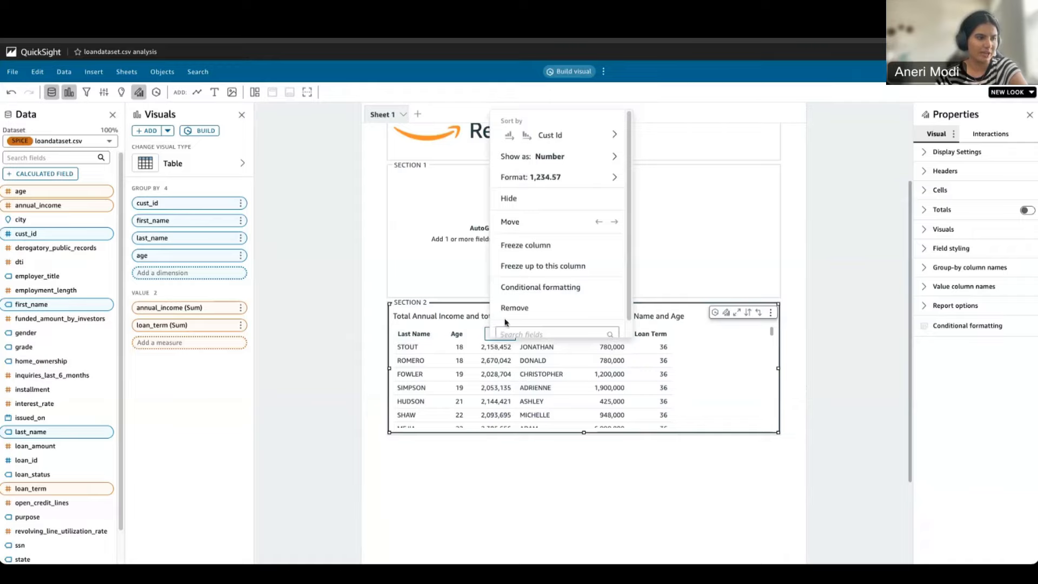
click(599, 222)
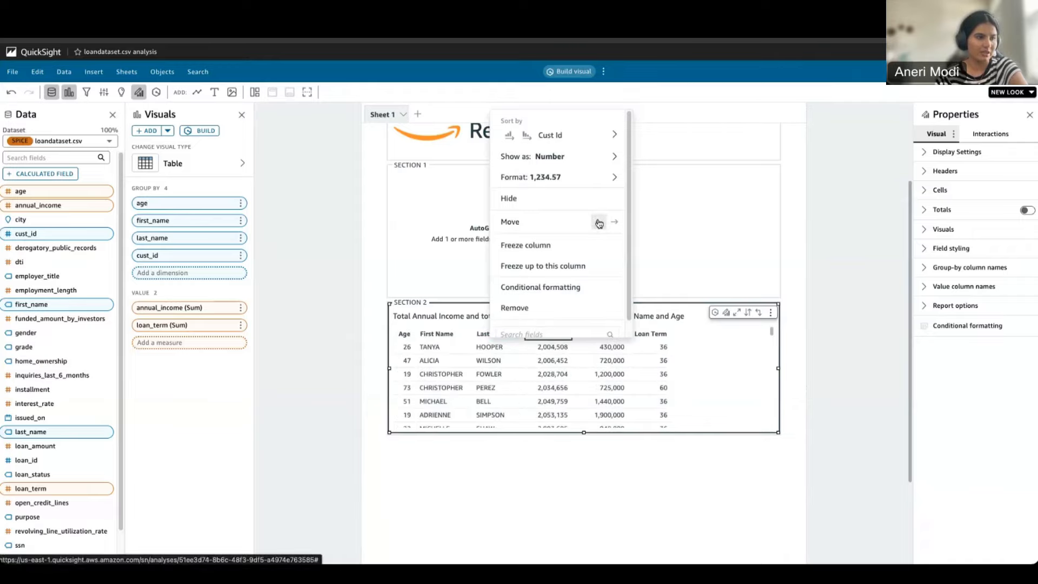
click(598, 223)
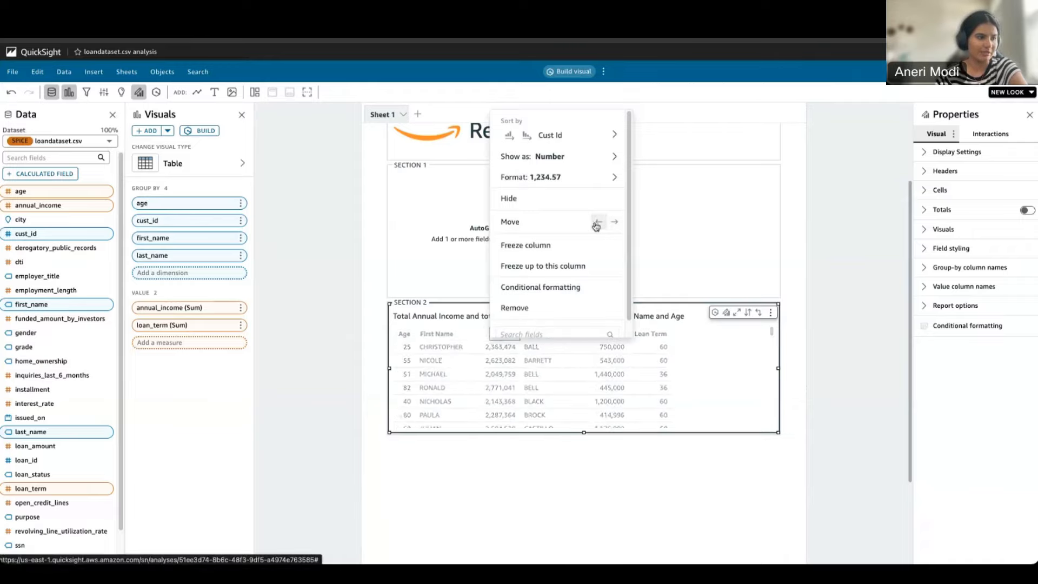
click(597, 223)
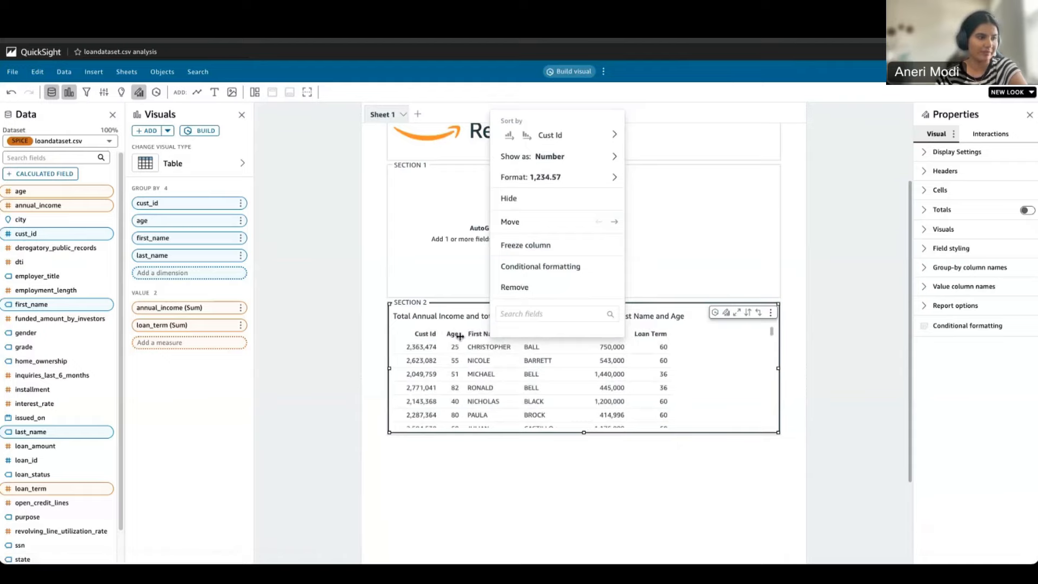
Move the Age column of the Section 2 table two places to the right, directly after Last Name.
click(460, 335)
click(571, 222)
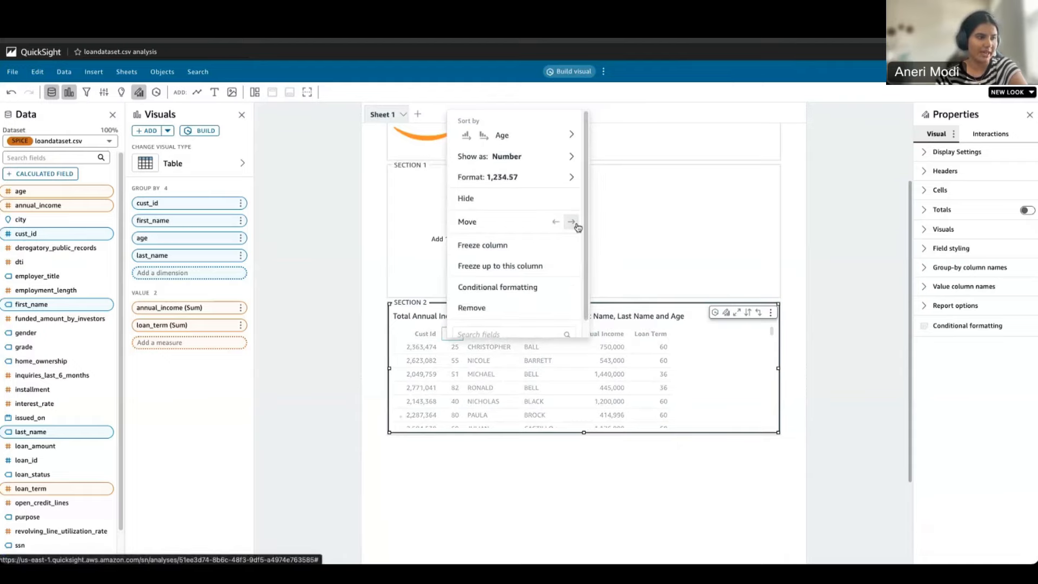
click(572, 222)
click(516, 473)
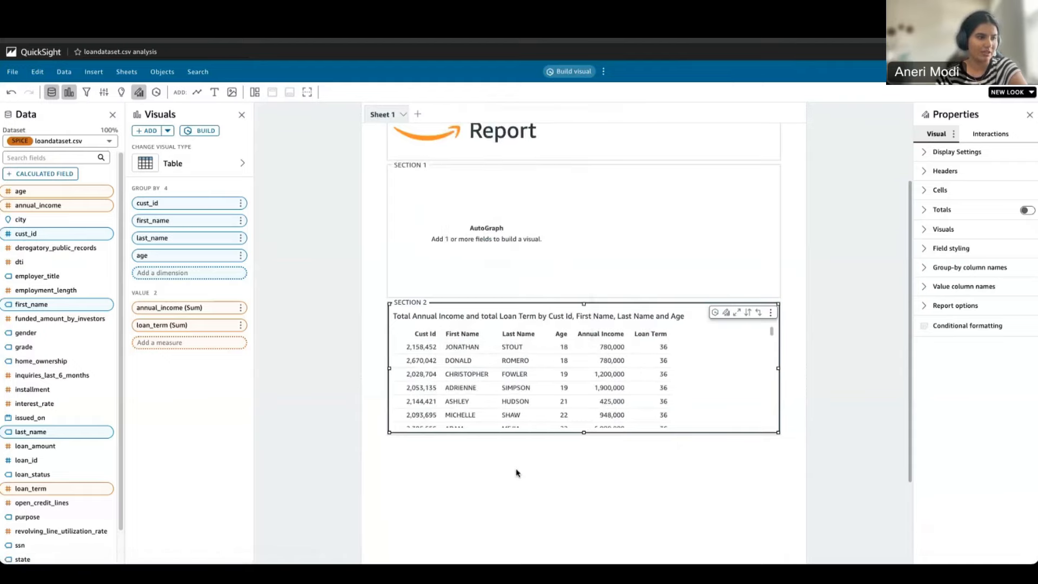
click(517, 473)
click(497, 397)
scroll(498, 447, down, 1)
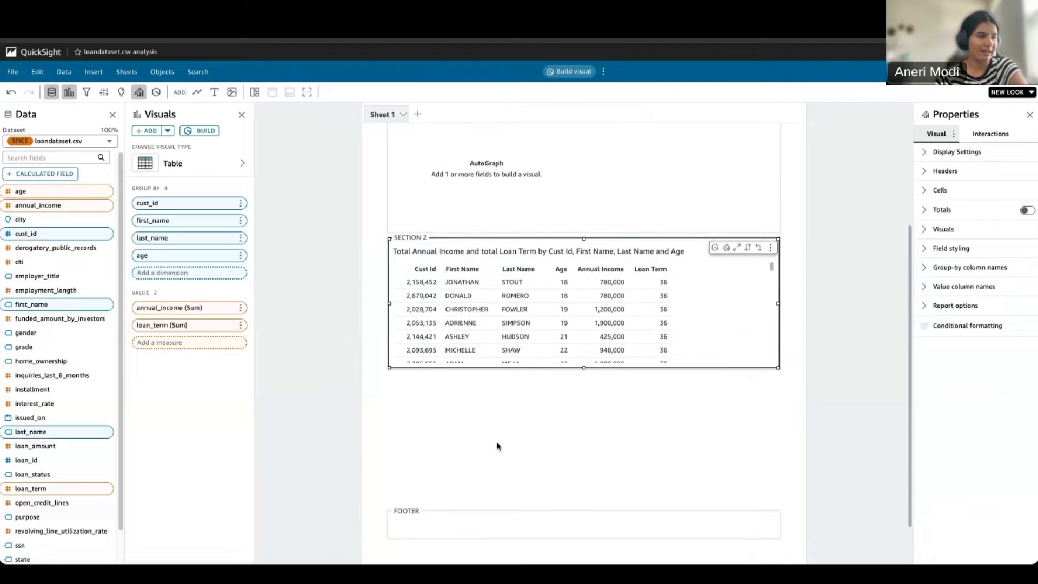
scroll(498, 446, down, 1)
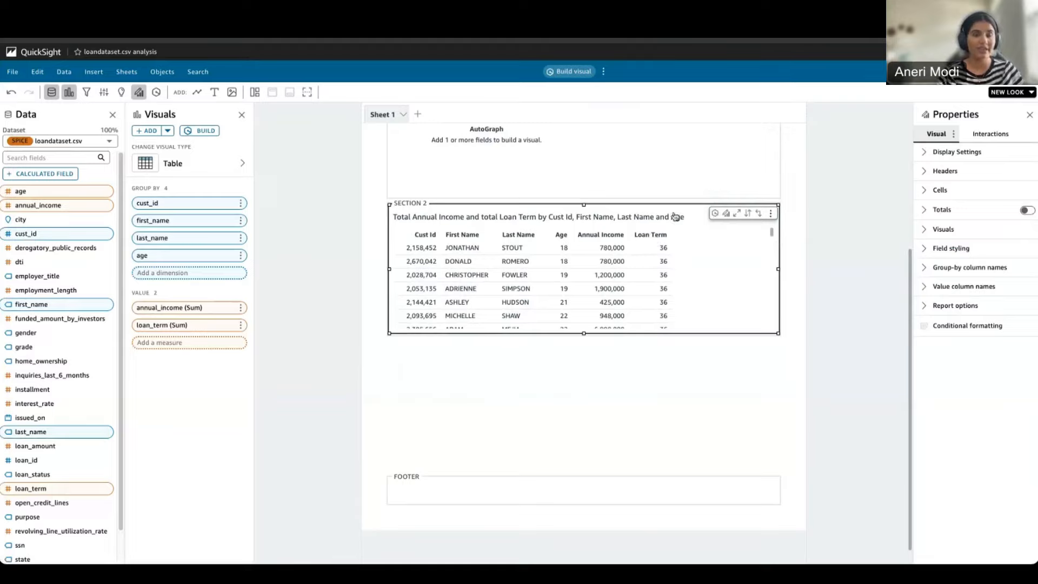
Have Q change the title of the Section 2 table to "Loan Applications".
click(715, 213)
click(813, 253)
text(cha)
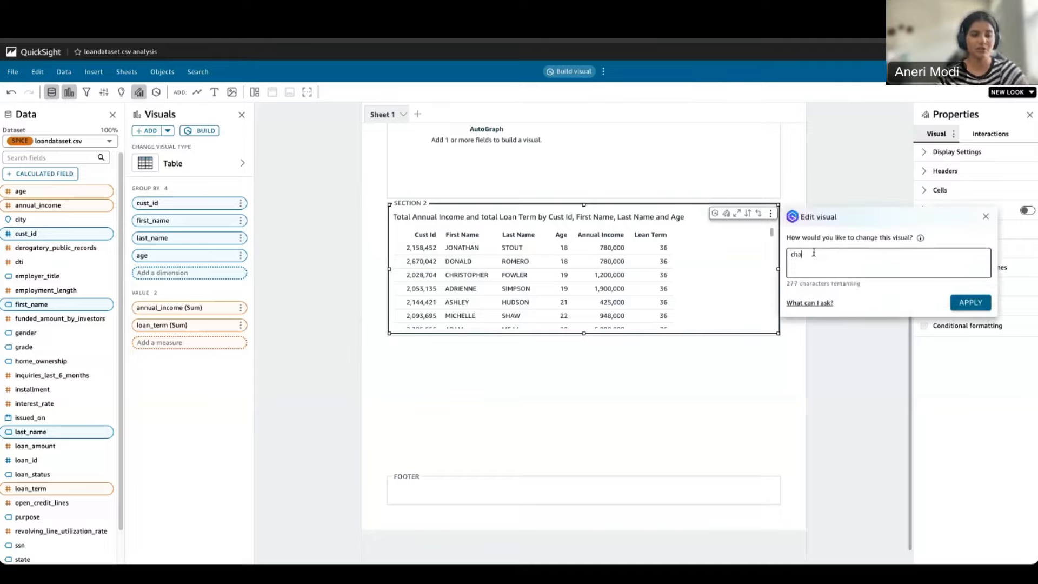
text(nge title to Loan Applic)
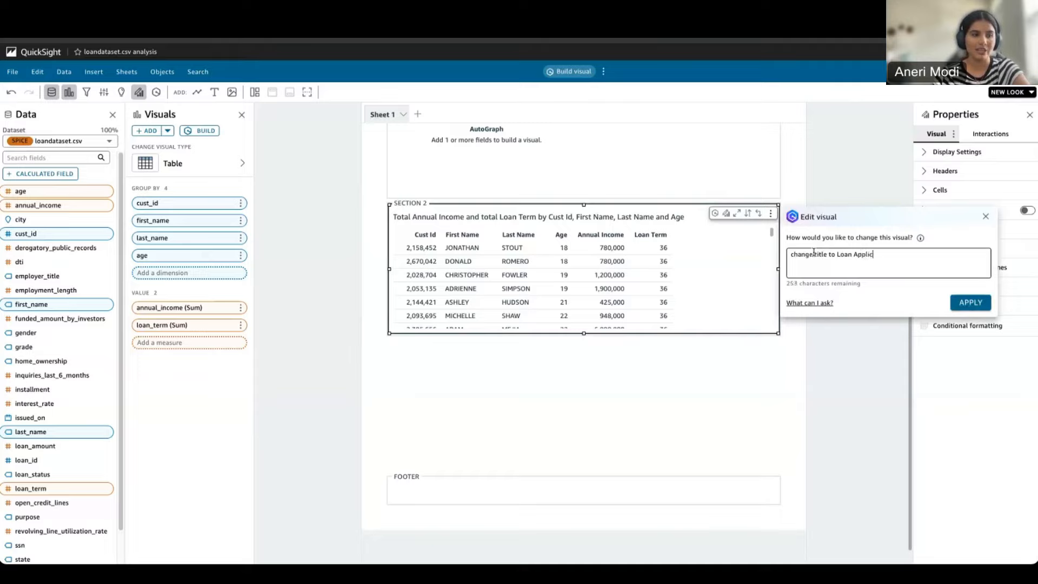
text(ations)
click(968, 302)
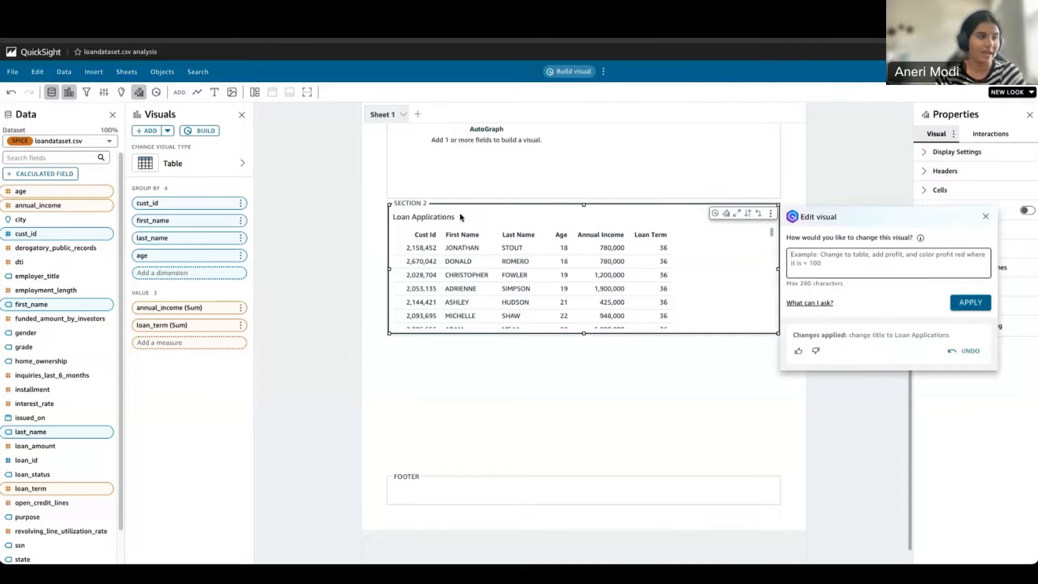
click(443, 221)
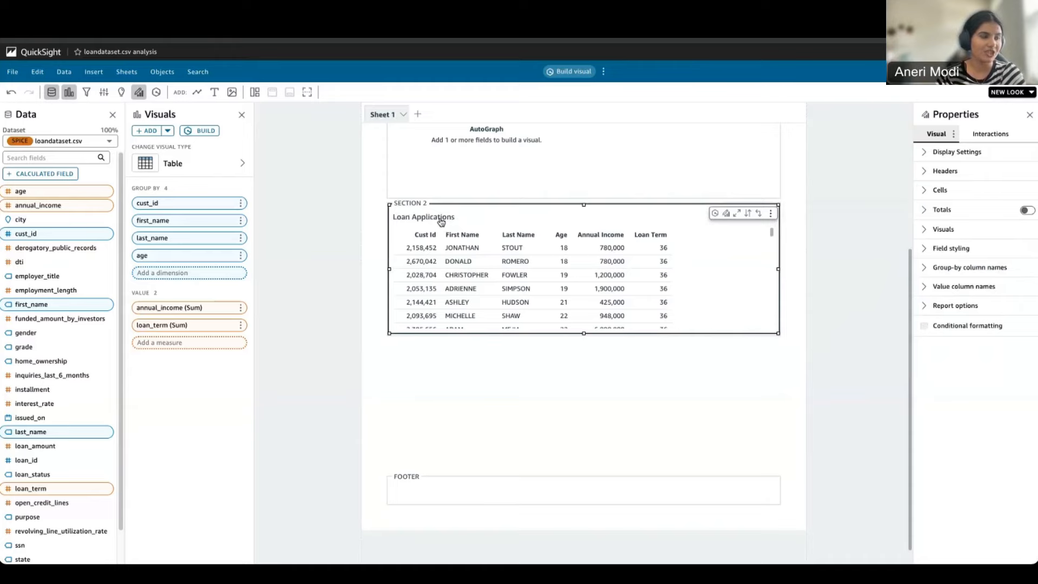
Format the Loan Applications table title as bold and extra large, and save it.
double_click(428, 222)
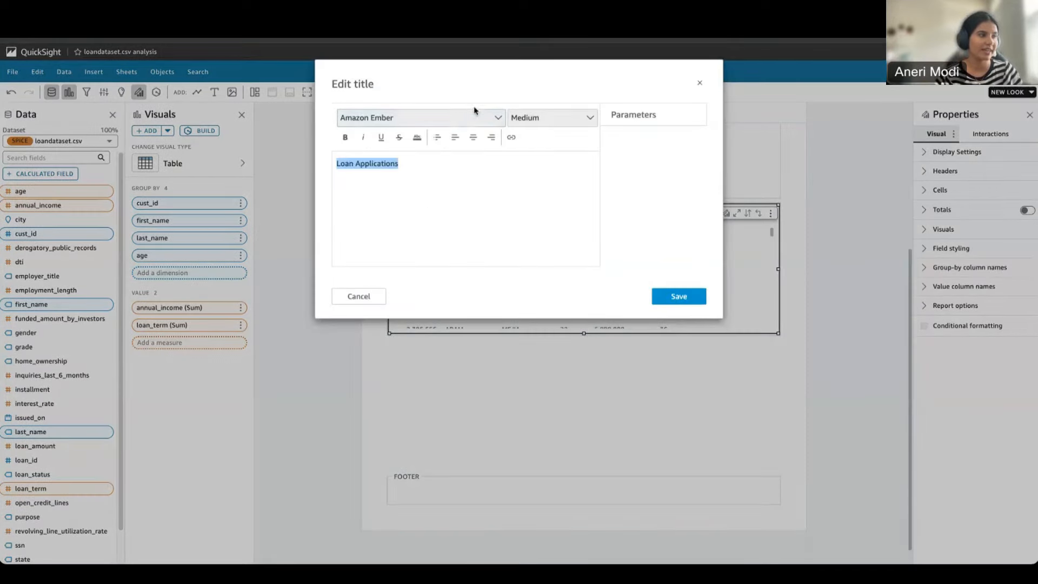
click(557, 118)
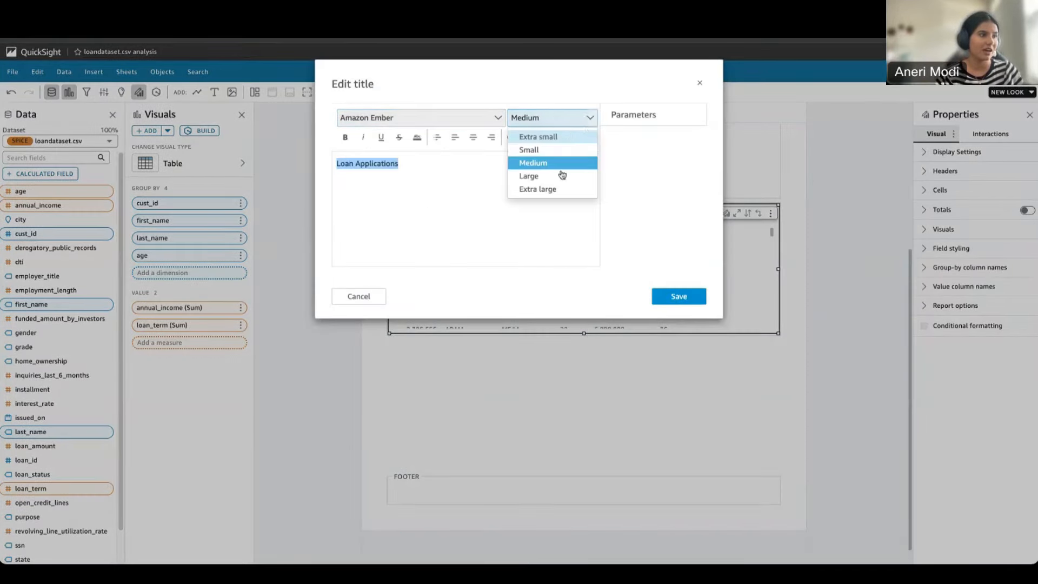
click(557, 177)
key(ctrl+z)
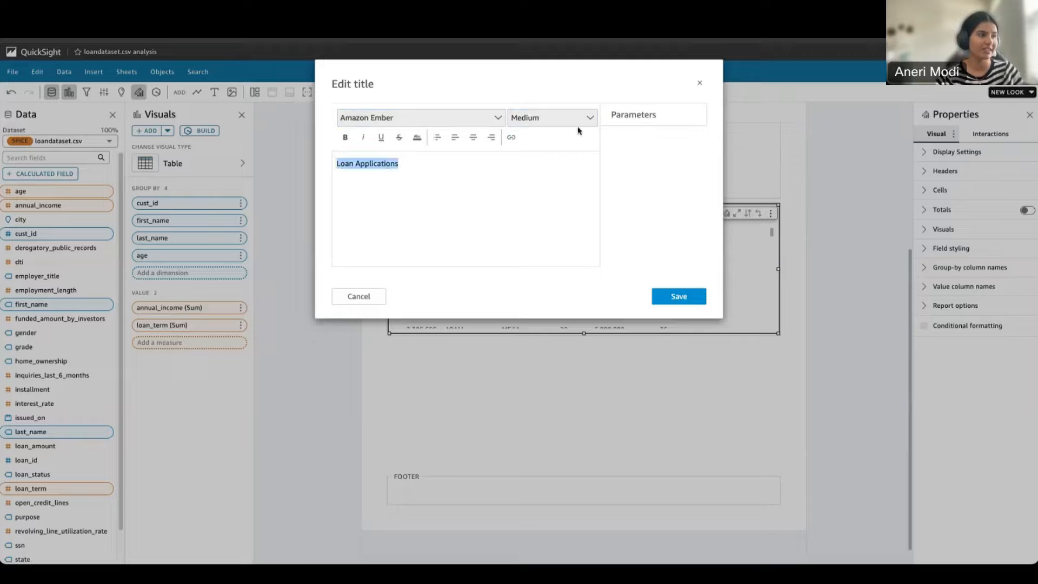
click(578, 125)
click(577, 174)
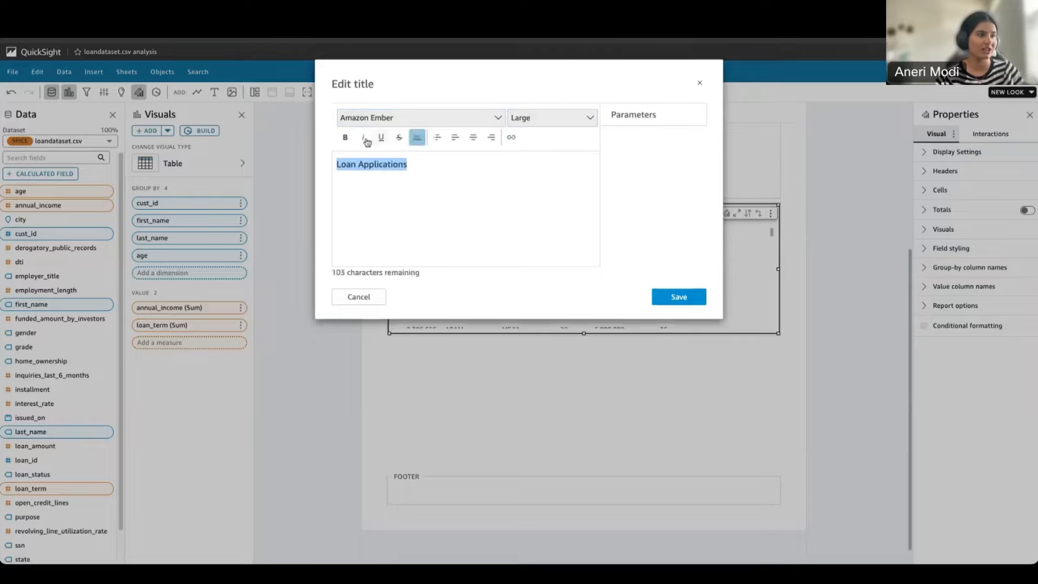
click(345, 138)
click(491, 138)
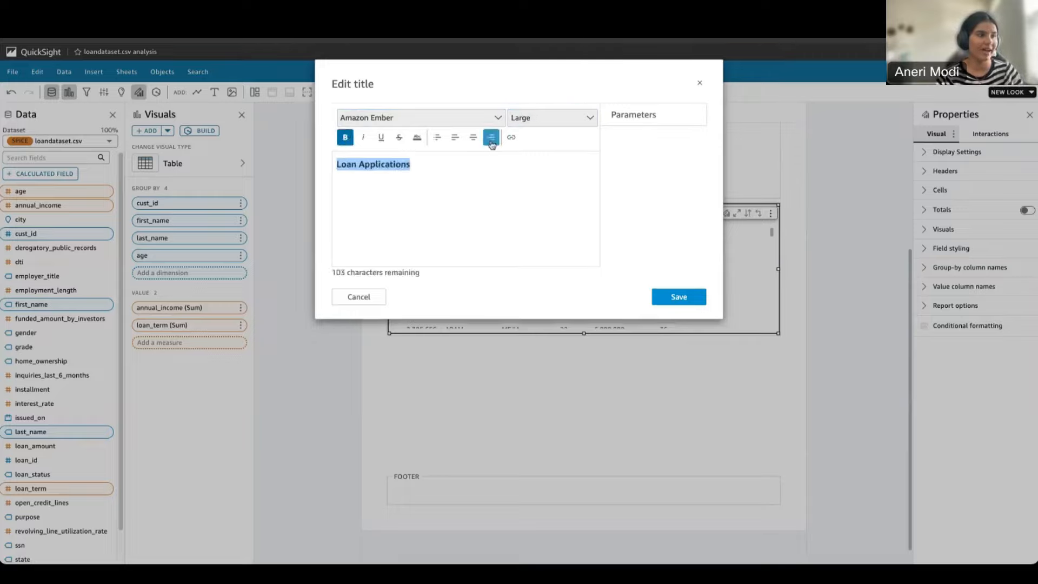
click(589, 121)
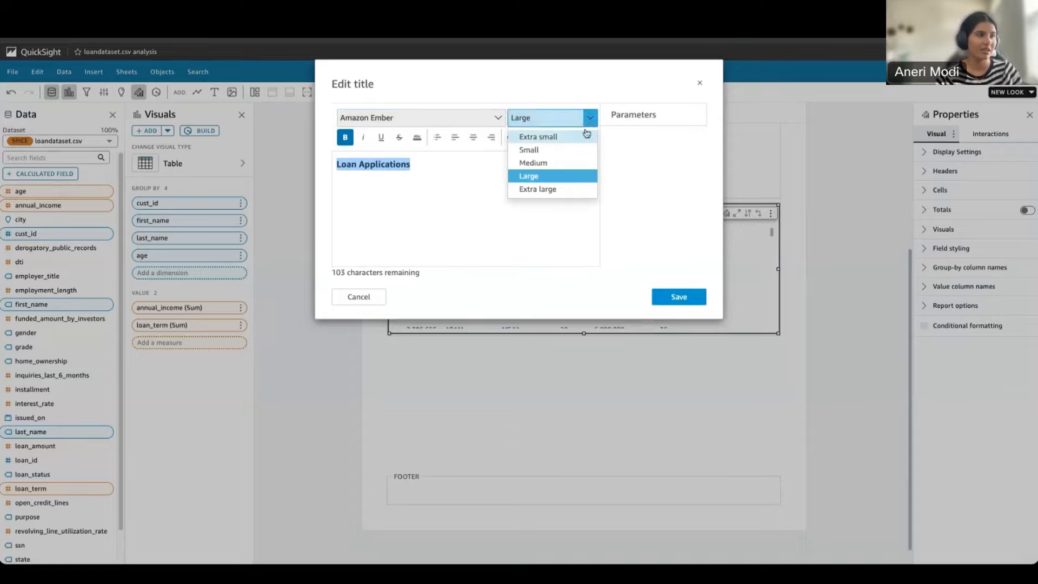
click(575, 189)
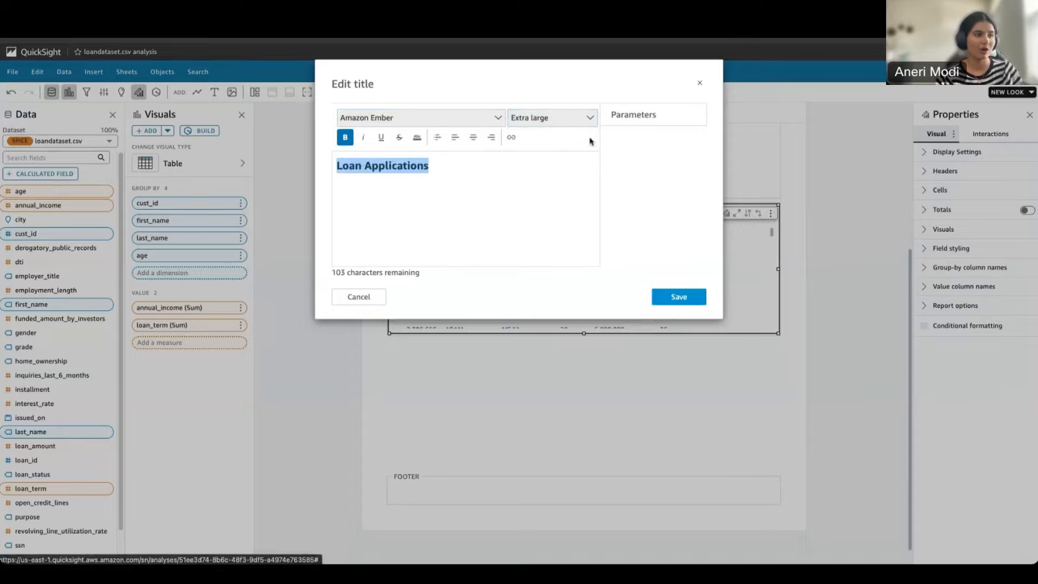
click(682, 301)
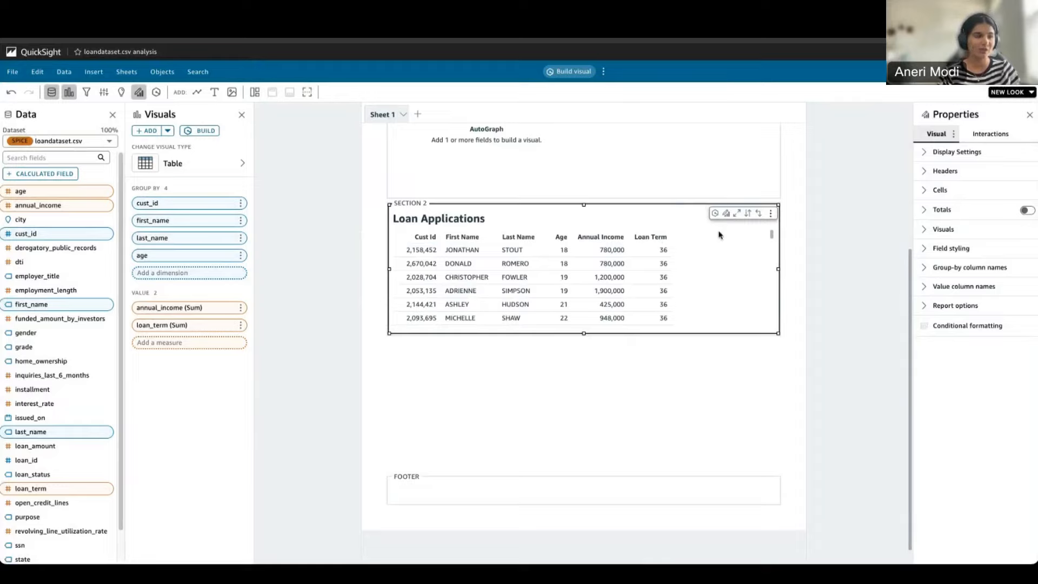
Have Q add the purpose field to the Loan Applications table.
click(715, 213)
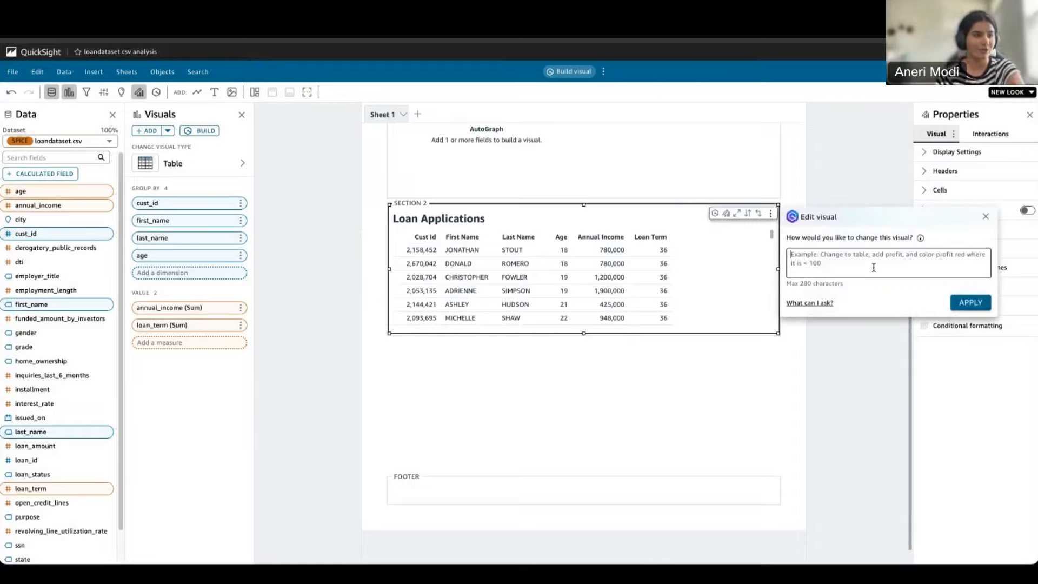
text(a)
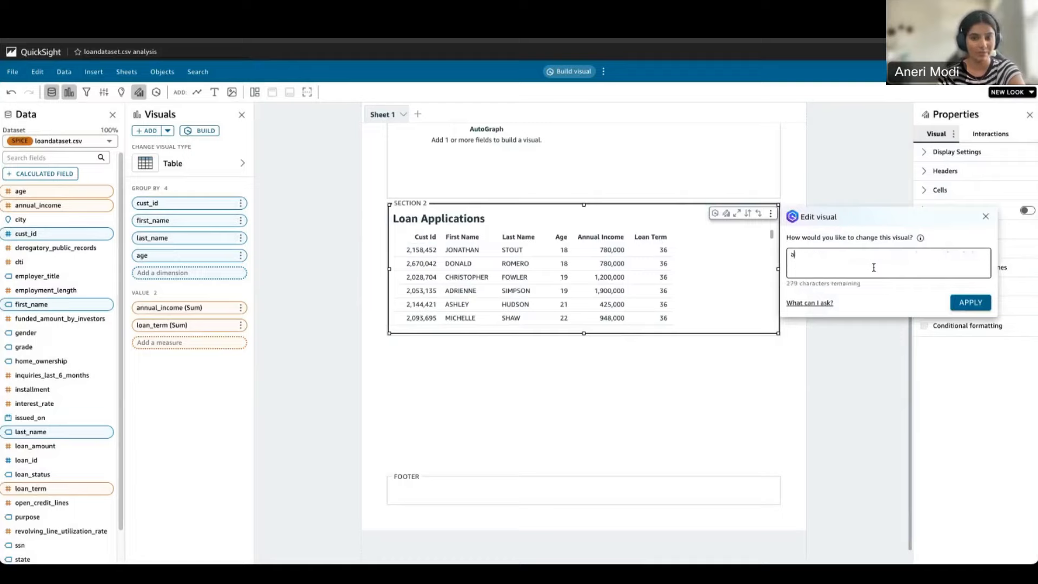
text(dd purpose)
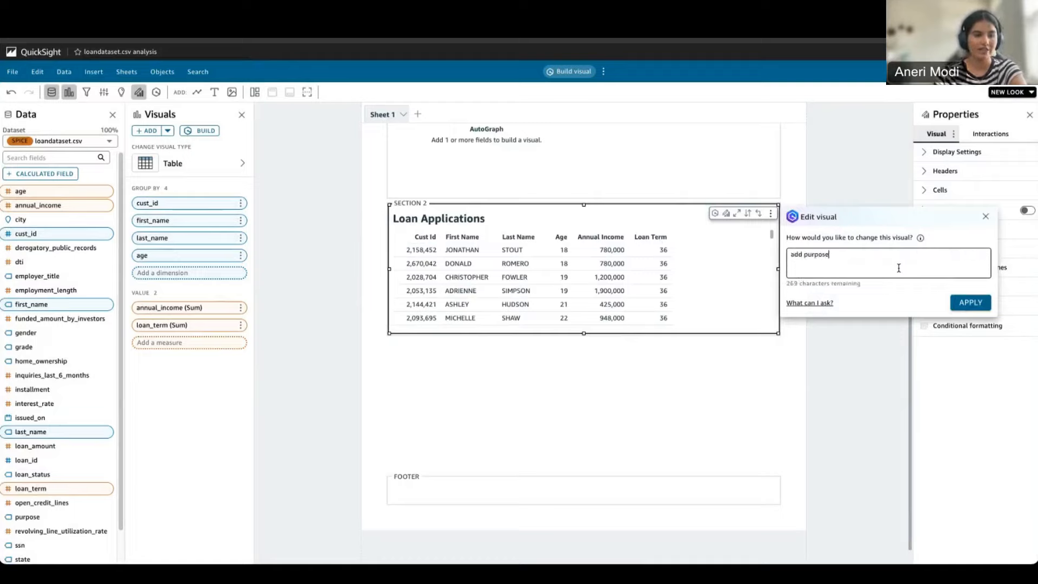
click(970, 302)
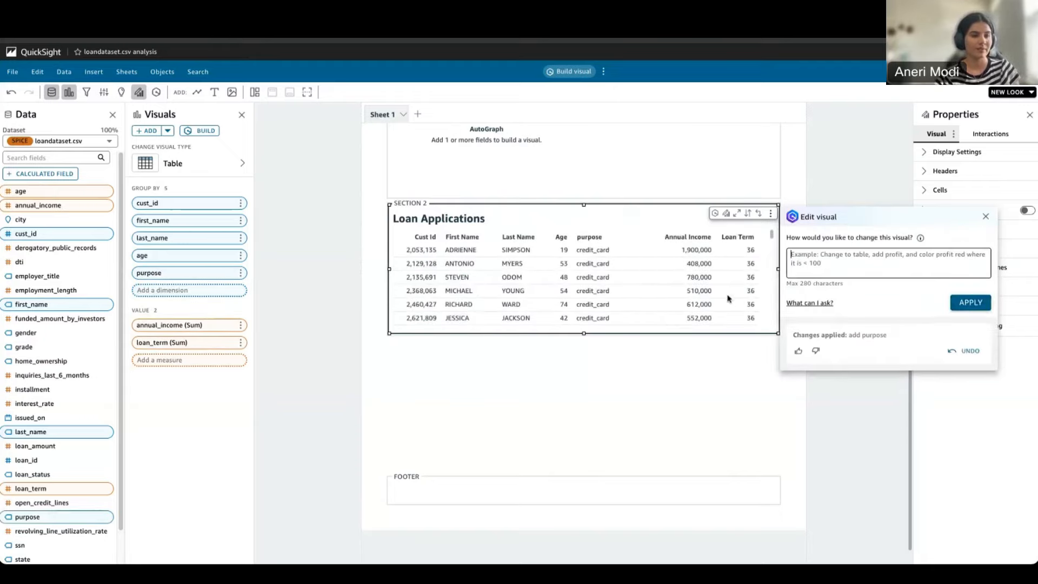
click(684, 348)
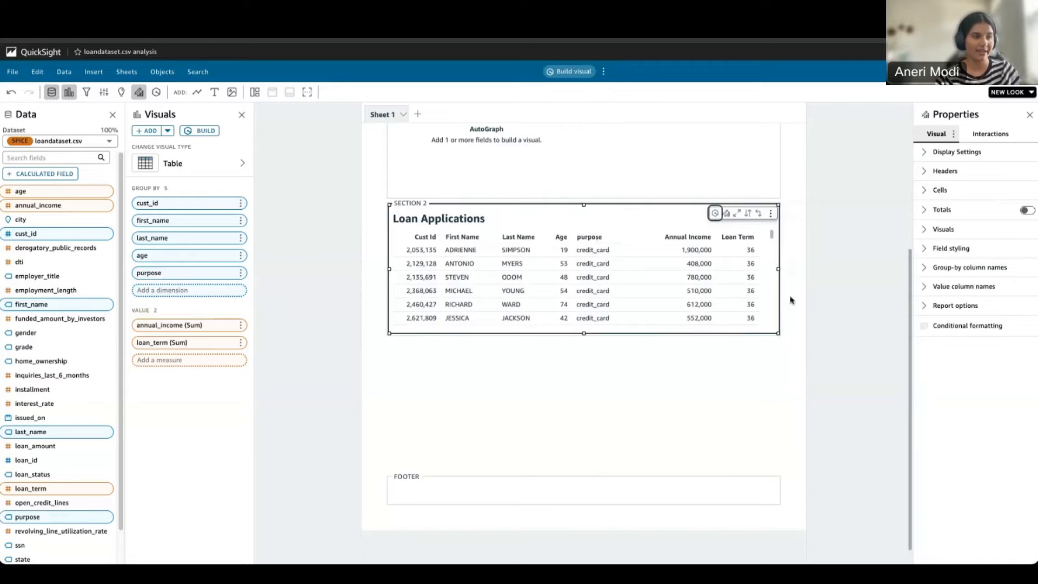
click(817, 295)
click(675, 284)
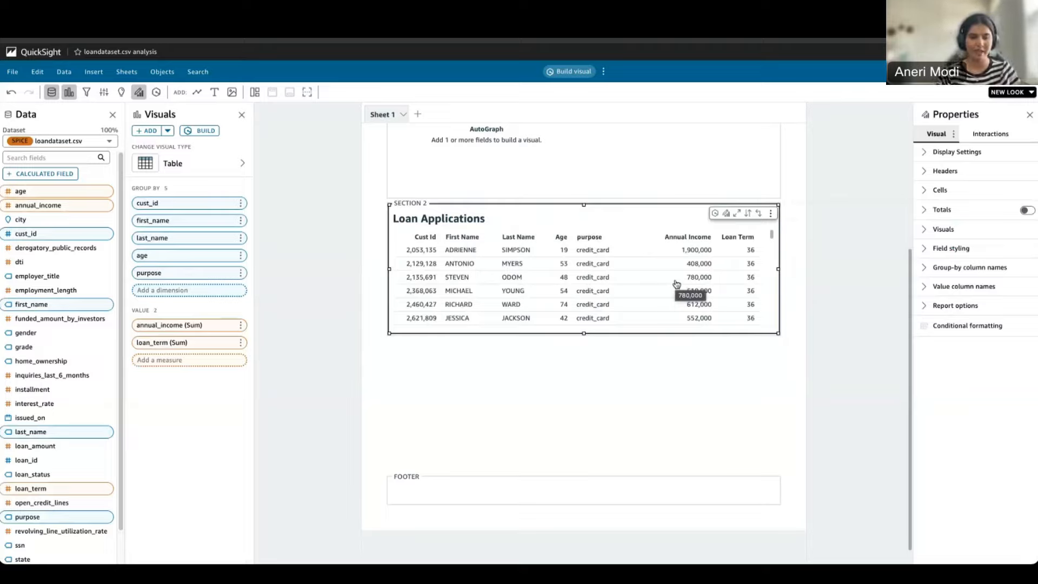
click(577, 318)
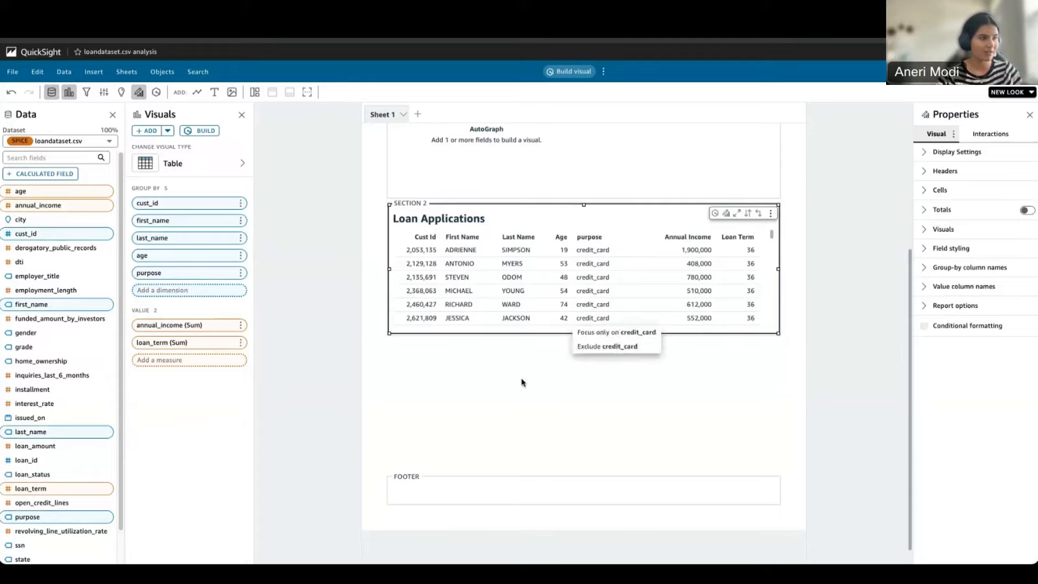
click(460, 296)
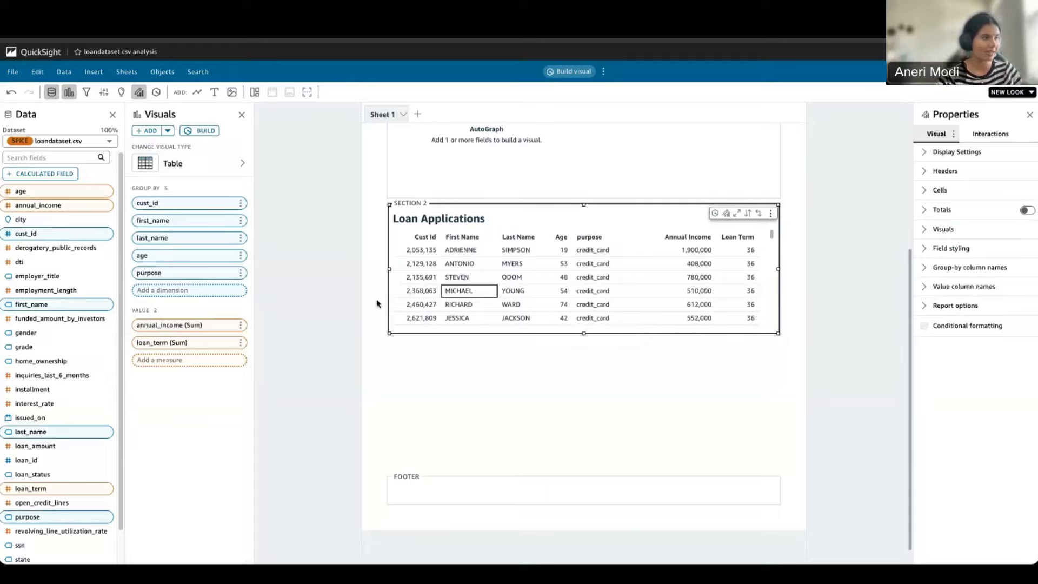
Add a new section below the Loan Applications table and select it.
click(93, 72)
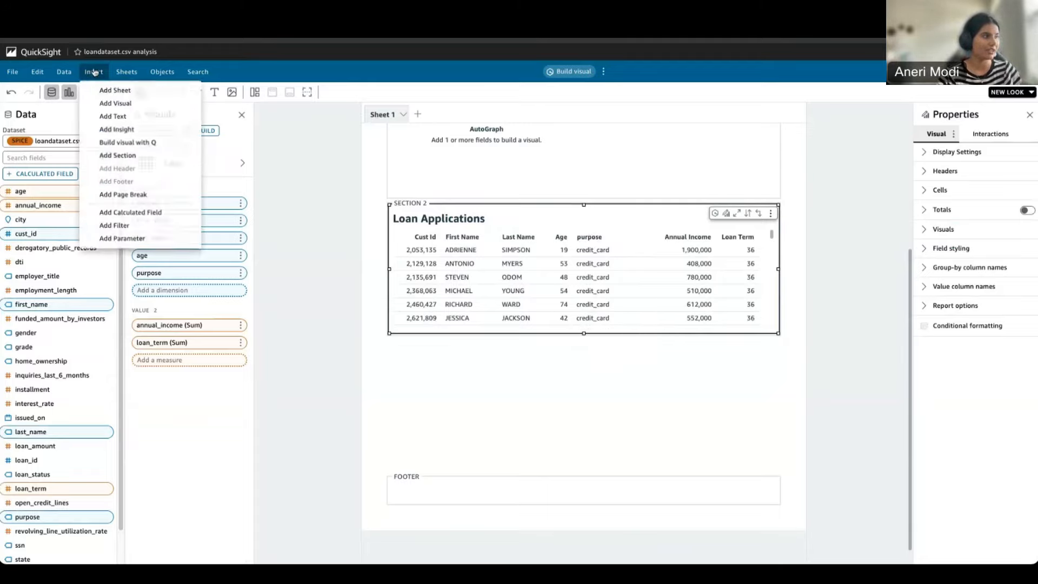
click(108, 155)
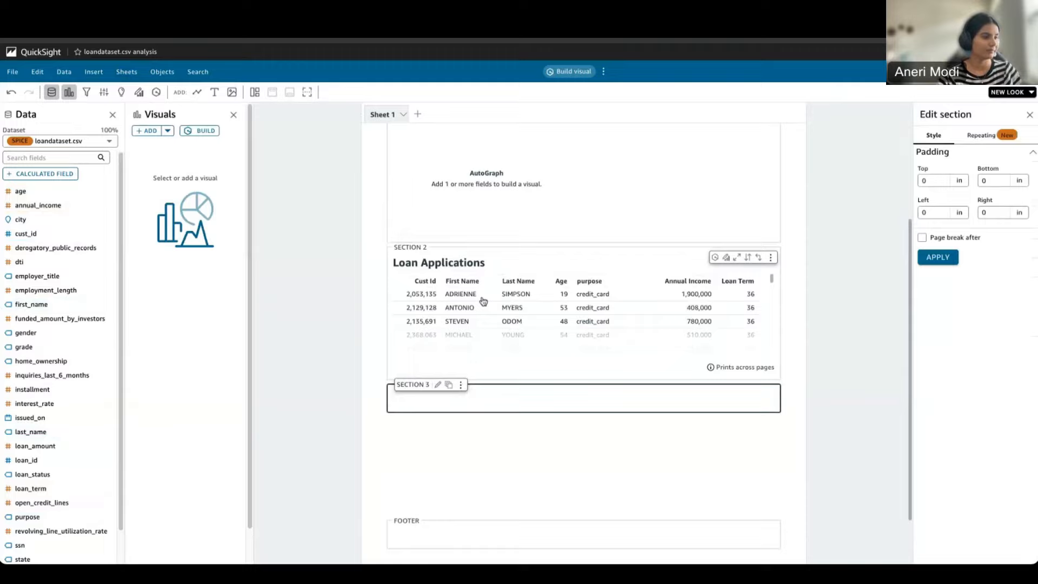
click(535, 418)
click(515, 404)
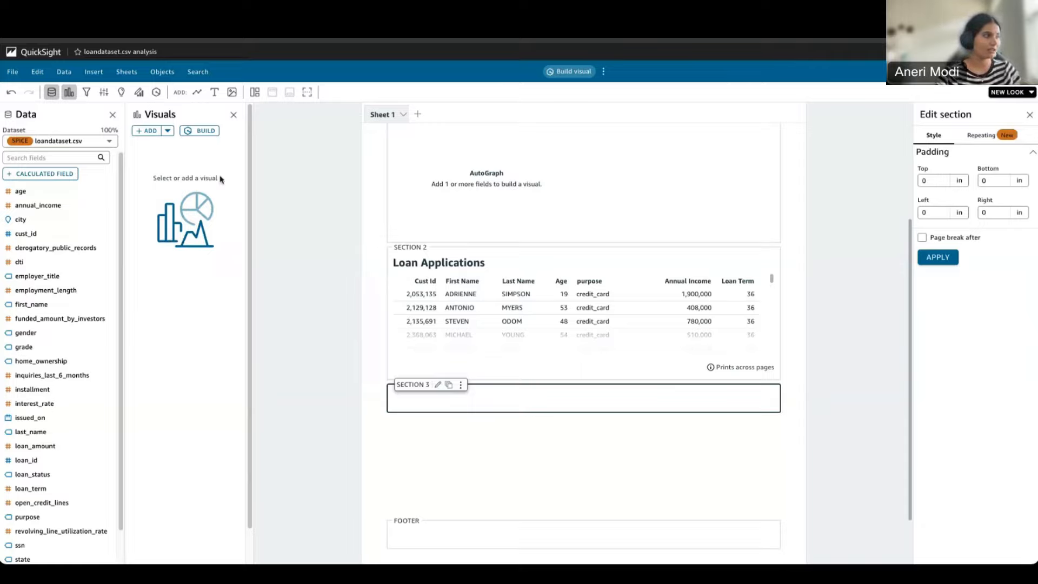
Have Q build a pie chart of loan amount by loan status.
click(199, 130)
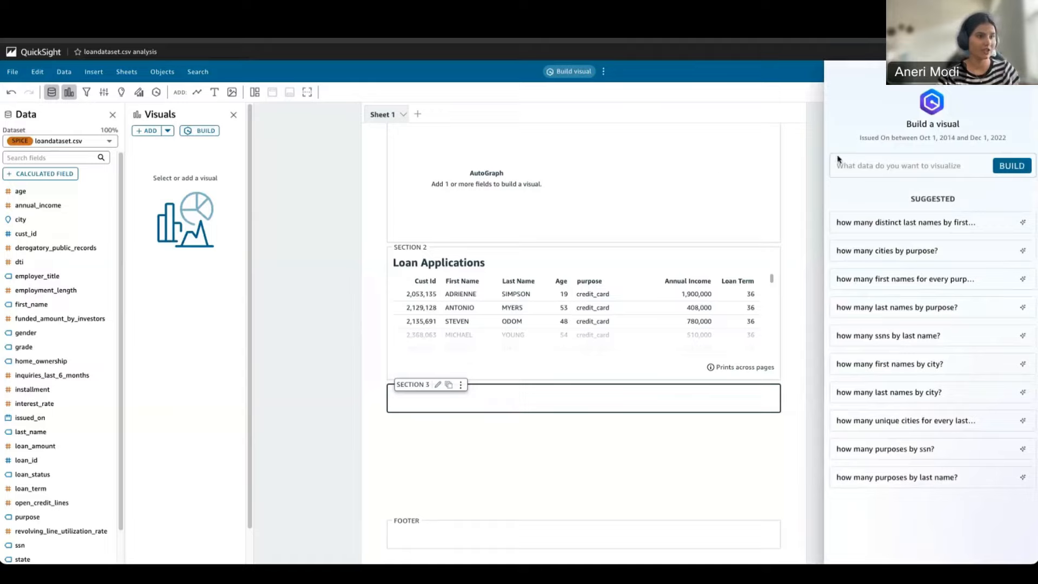
click(838, 163)
text(build)
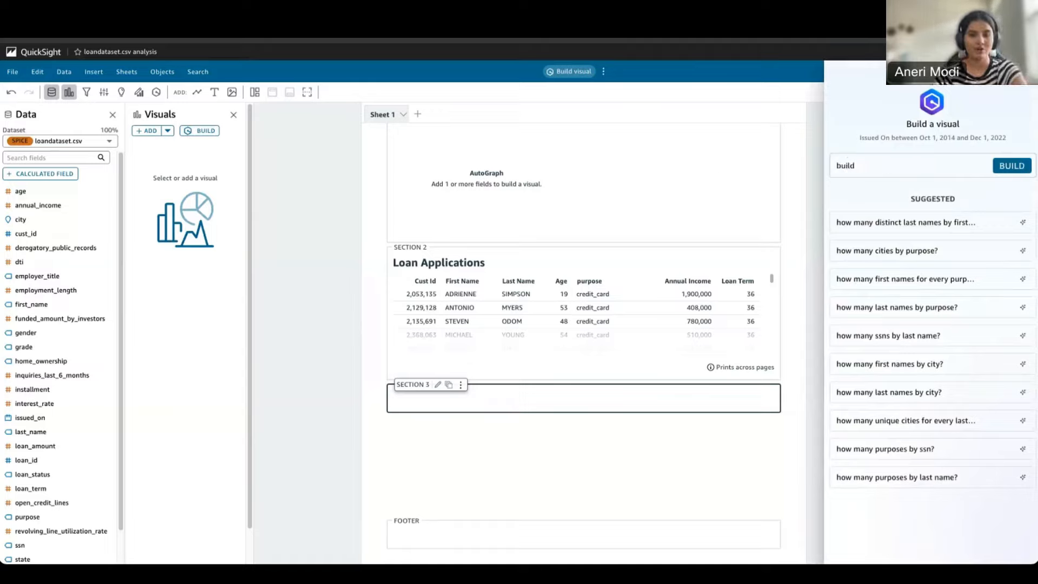
double_click(866, 167)
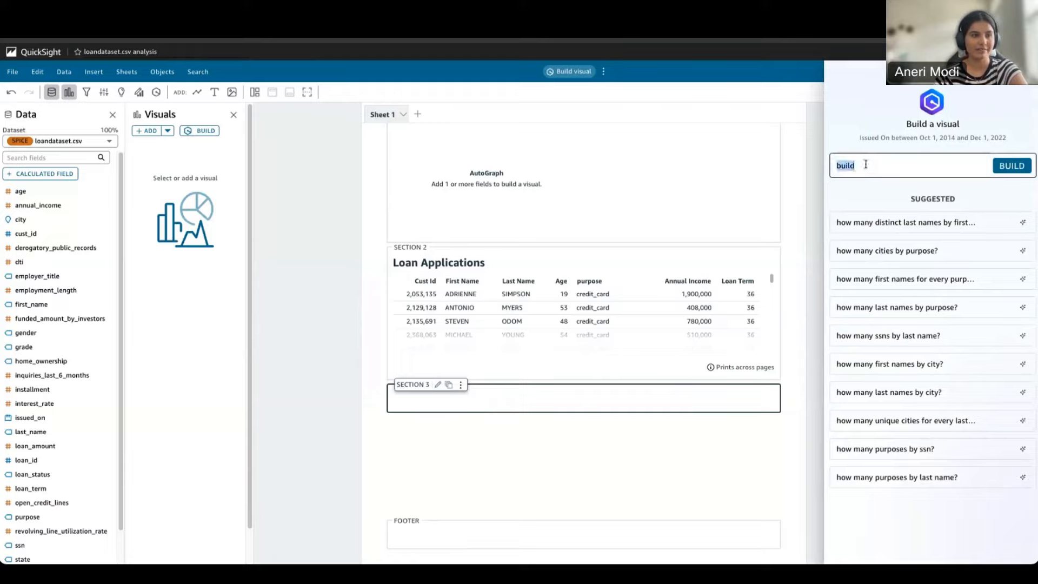
text(build a pie char for loan amount by loan status)
click(1015, 167)
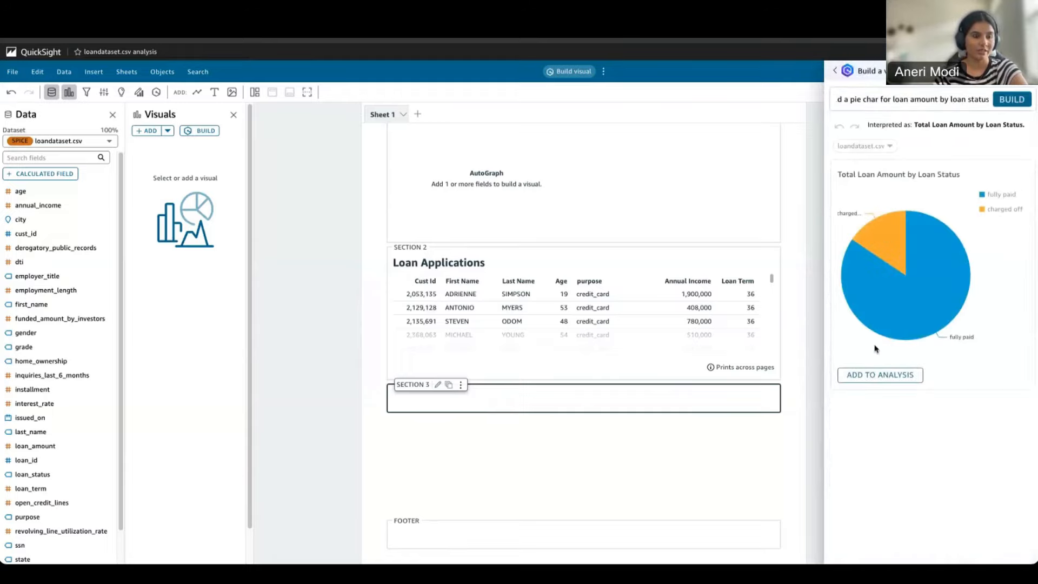
Add the generated pie chart to the analysis in Section 3 and widen it to about half the section's width.
click(893, 383)
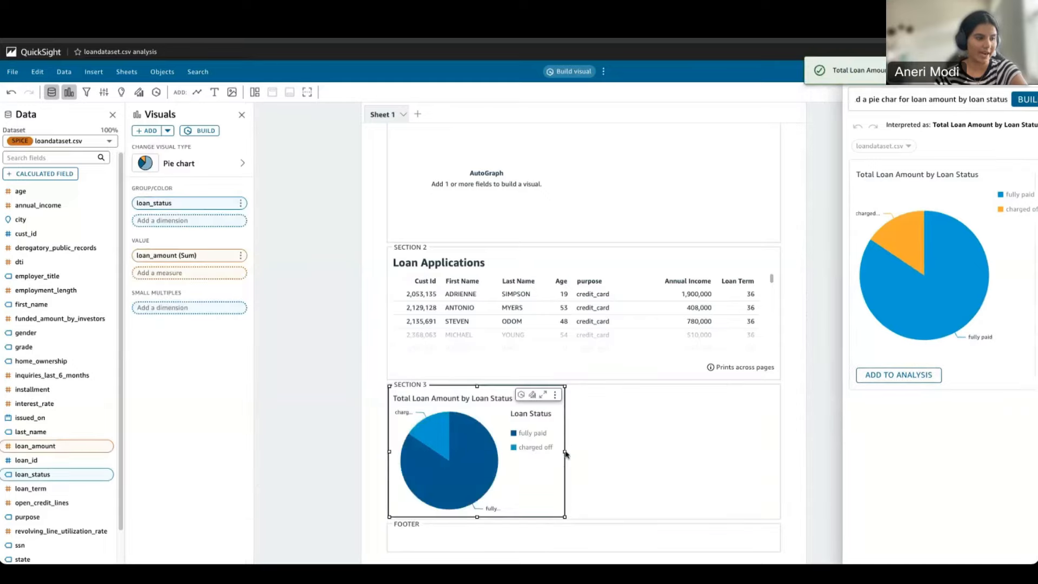
drag(566, 451, 587, 452)
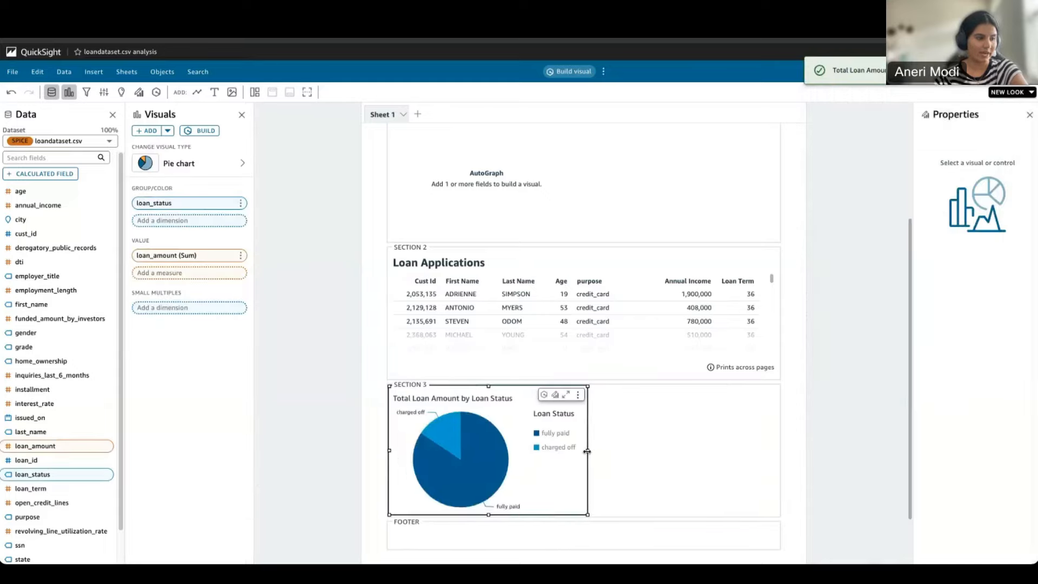
click(654, 422)
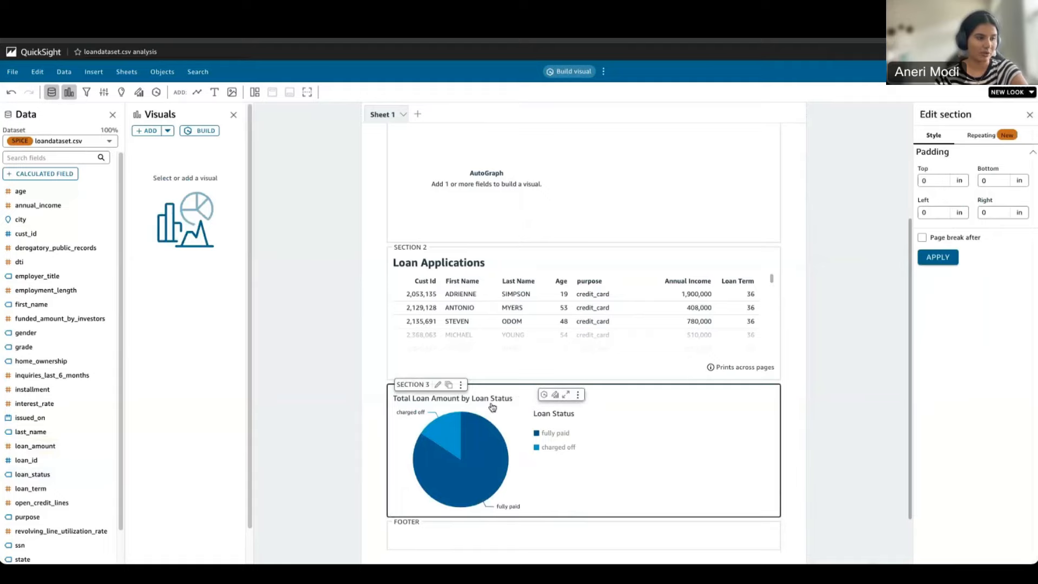
Have Q change the pie chart's title to "Loan Amount by Loan Status", close the edit pane and deselect the chart.
click(532, 406)
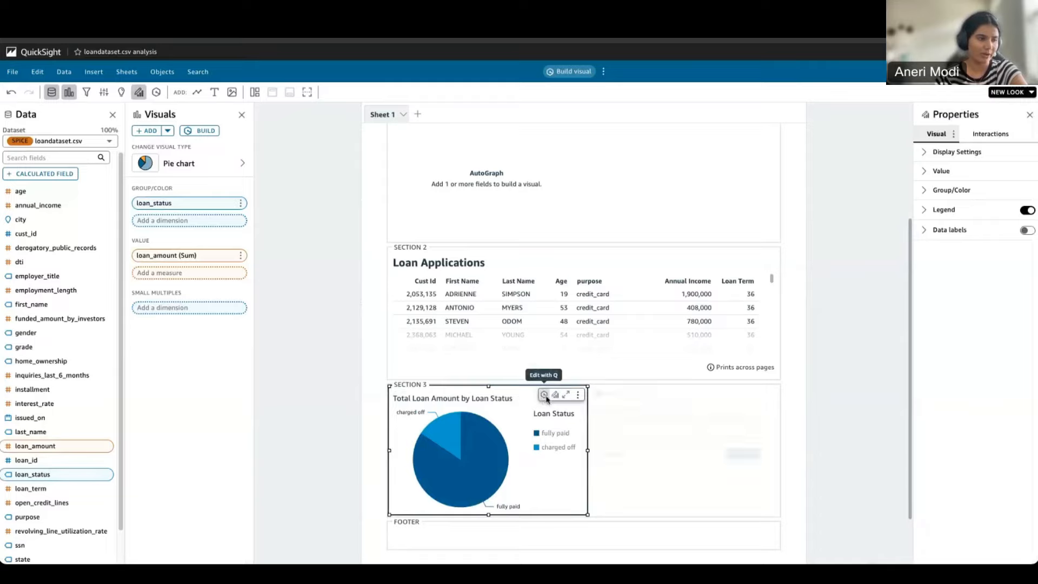
click(545, 396)
text(c)
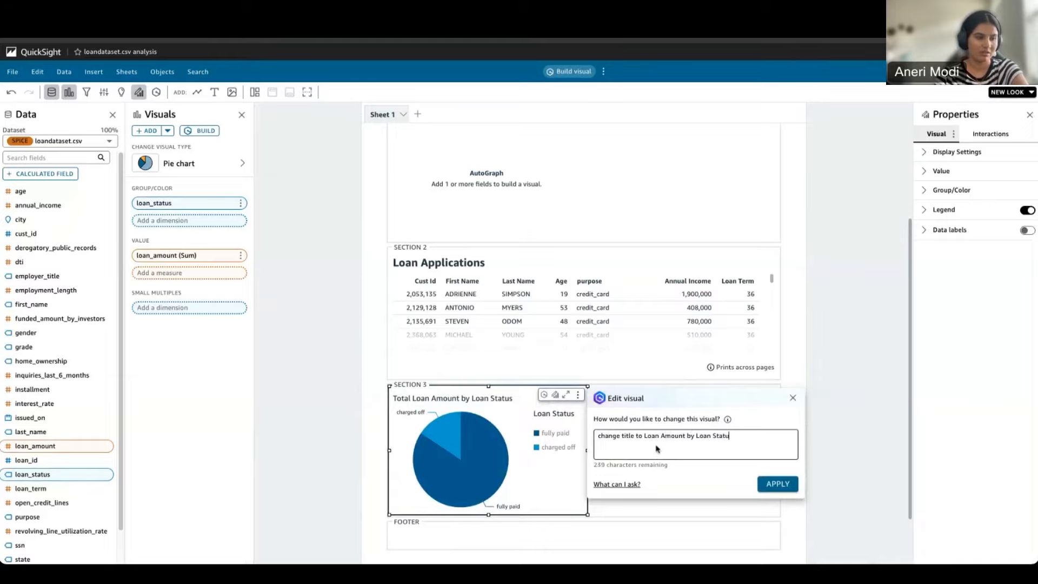
text(s)
click(776, 484)
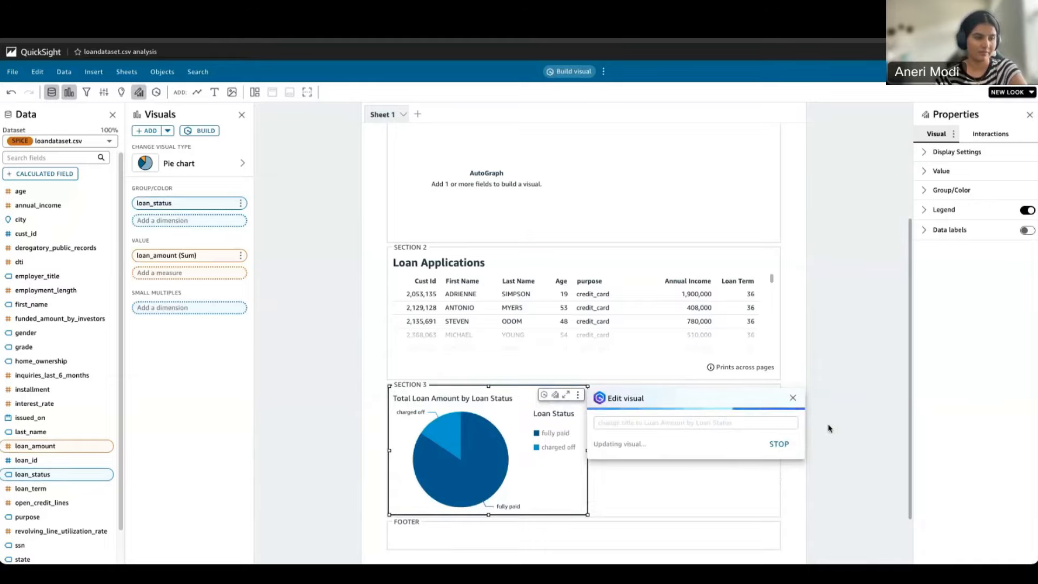
click(793, 397)
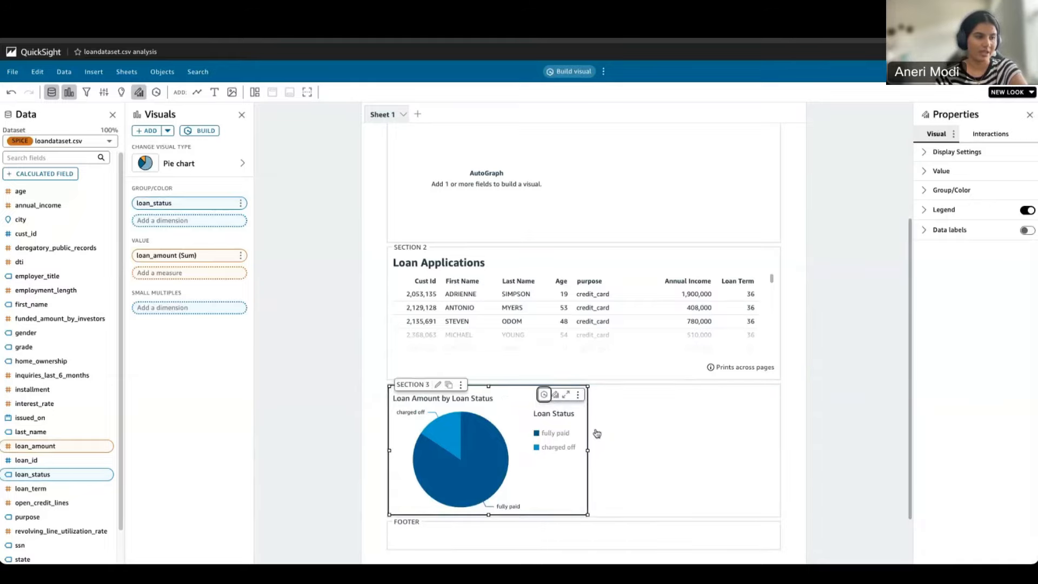
scroll(595, 431, down, 2)
click(851, 405)
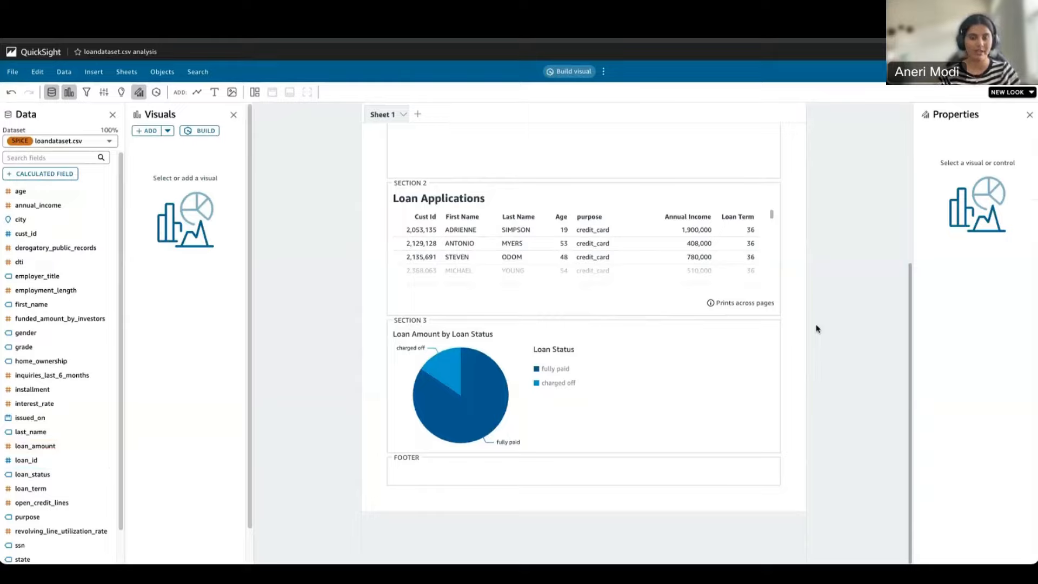
Have Q build a visual for derogatory public records and dismiss the notice over the result.
click(200, 130)
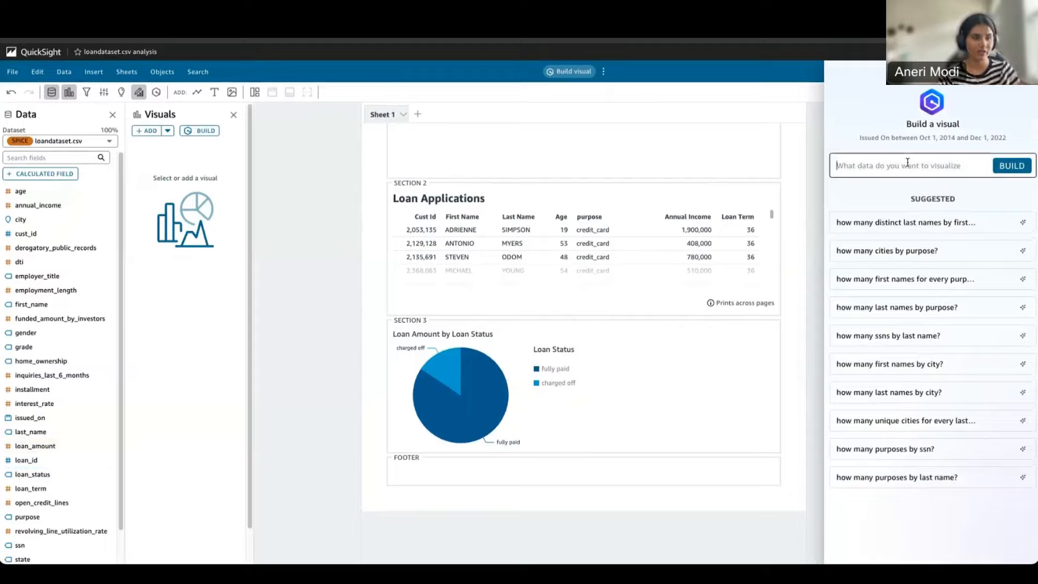
text(build)
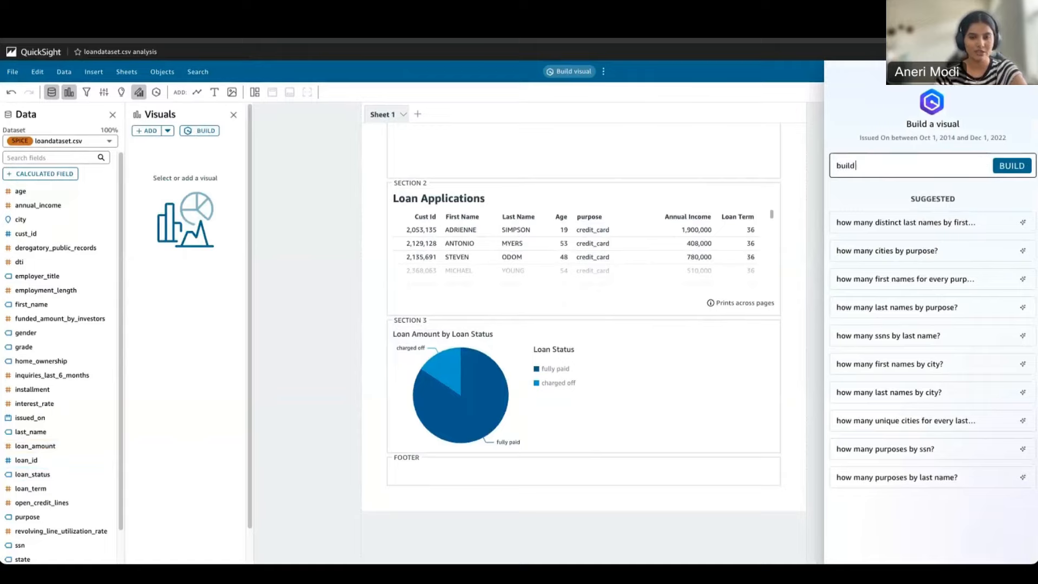
key(ctrl+a)
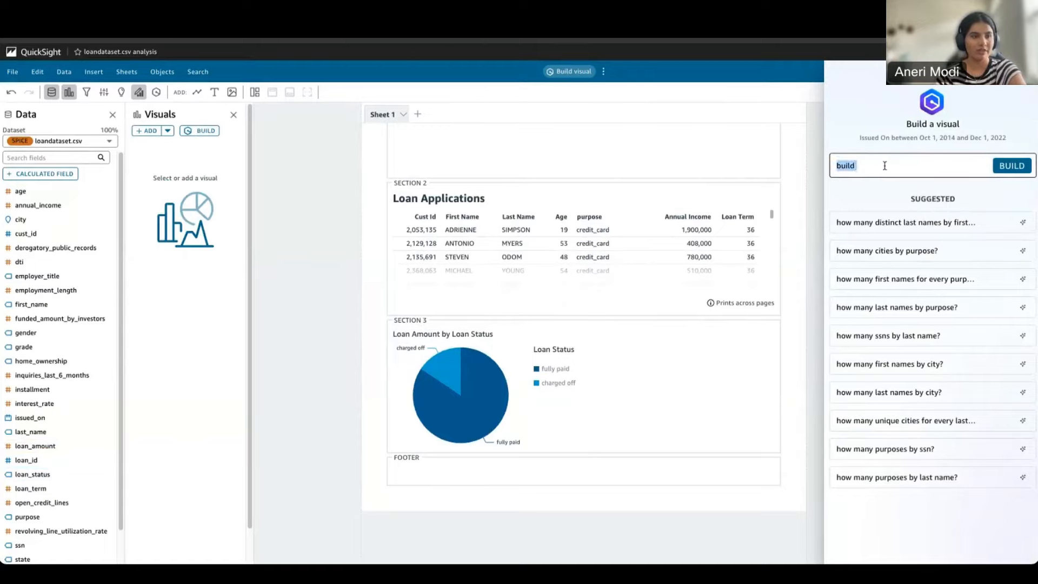
text(build a visual for derogatory public records)
click(1012, 165)
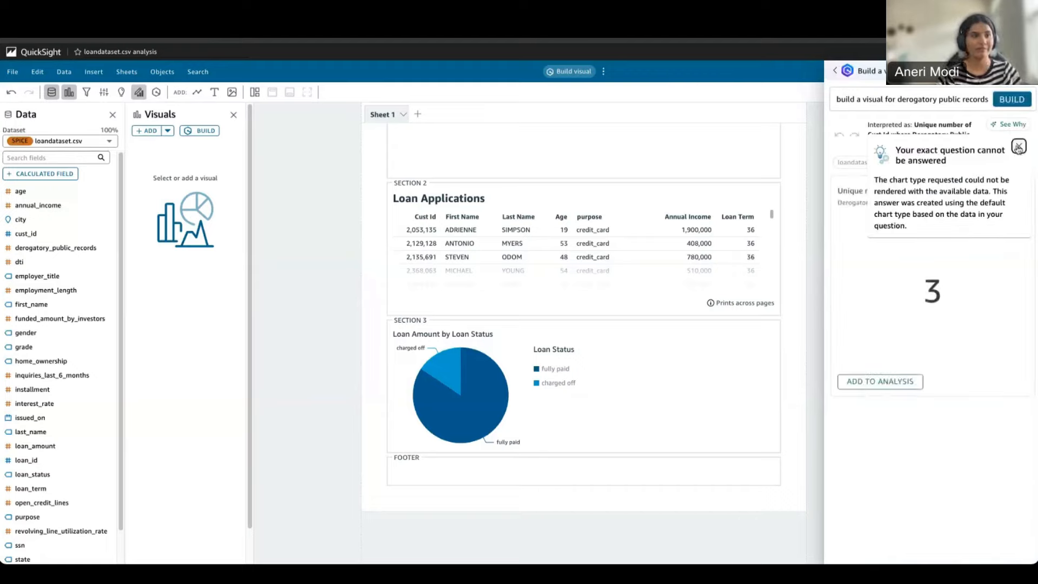
click(1018, 146)
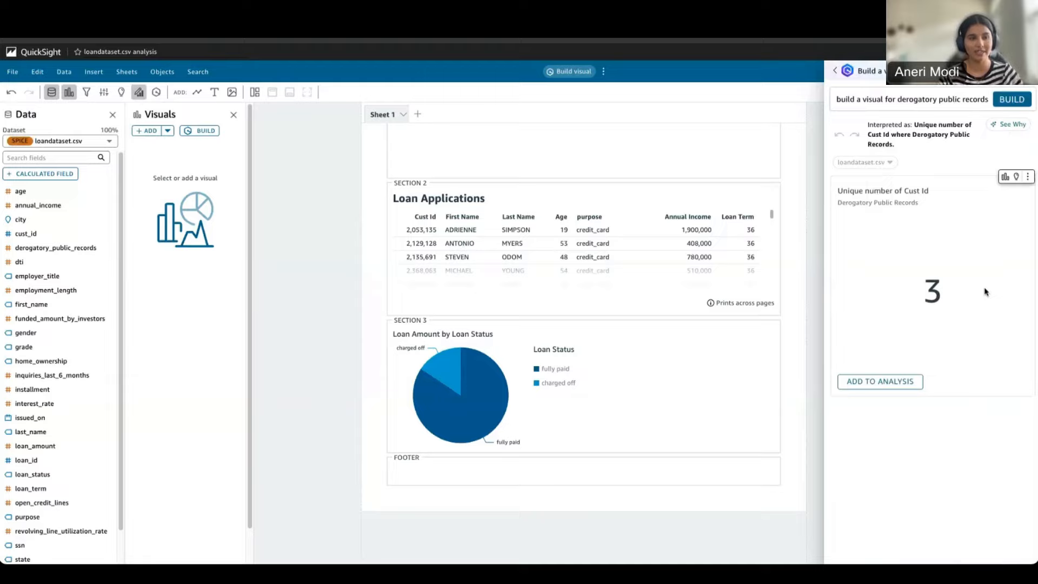
Revise the Q prompt to ask for a bar graph for derogatory public records and rebuild the visual.
double_click(873, 99)
text(bar g)
text(raph)
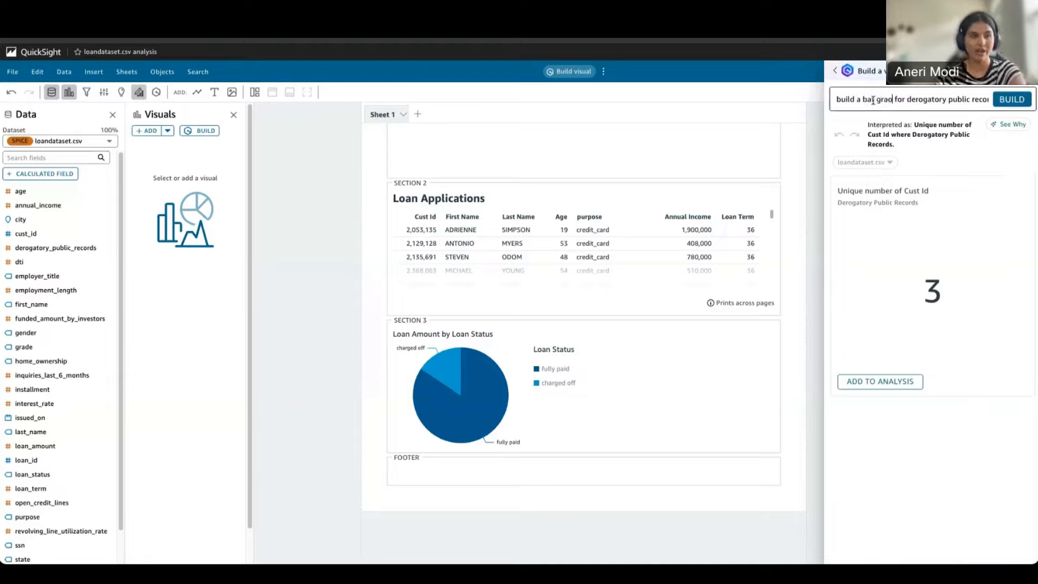
click(1016, 101)
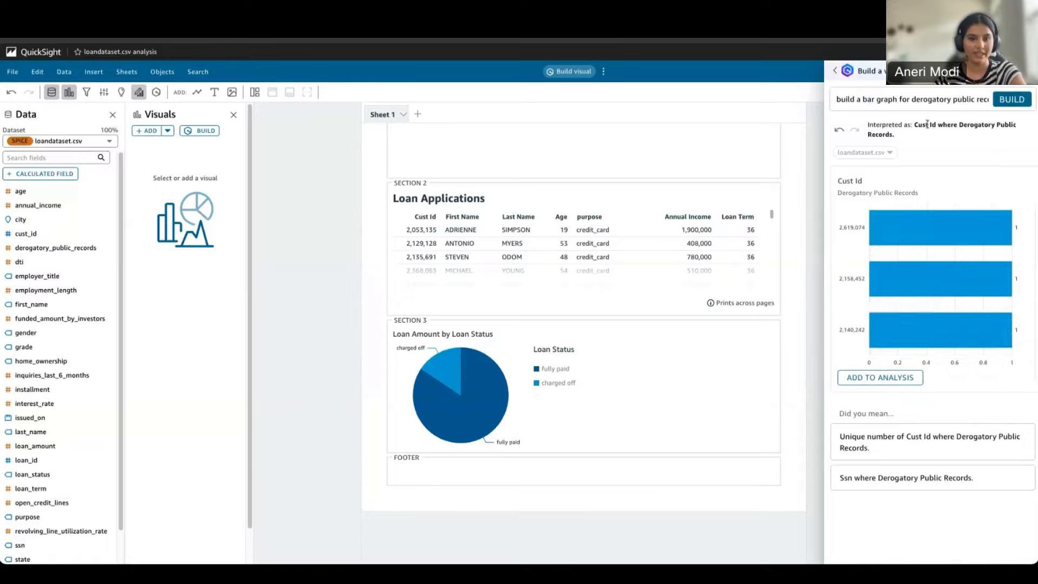
click(910, 100)
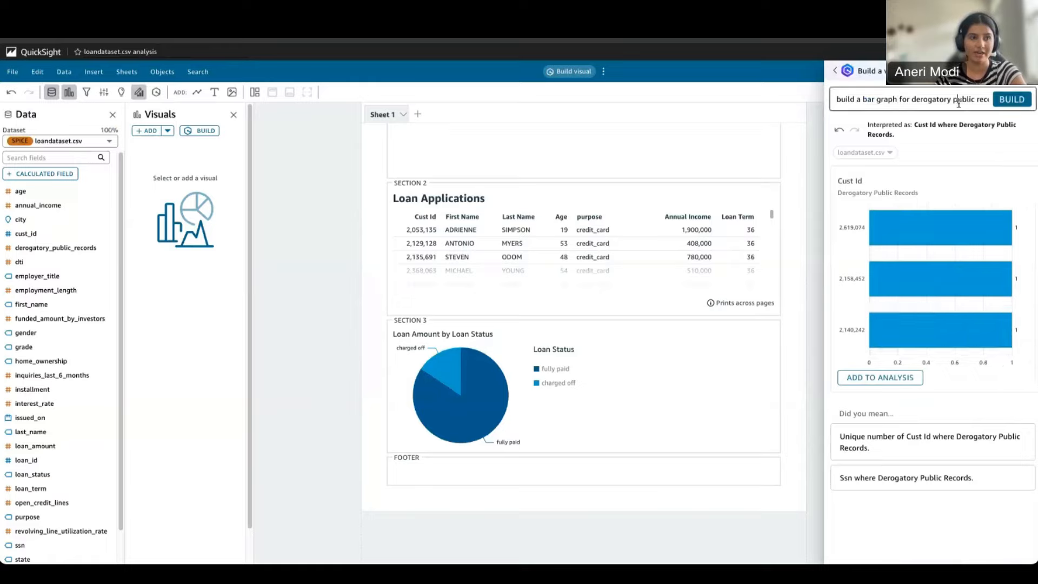
double_click(959, 99)
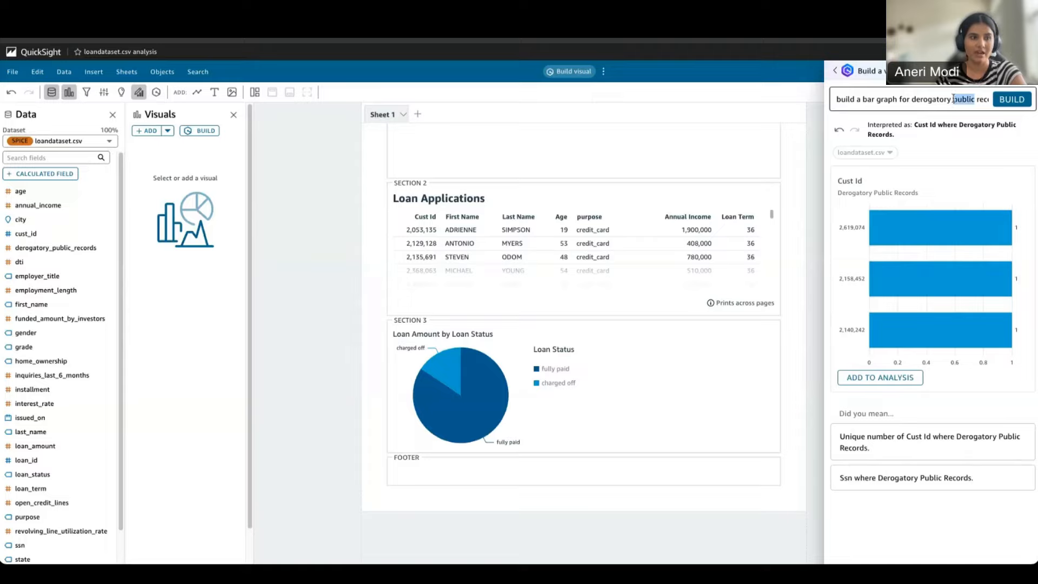
click(953, 99)
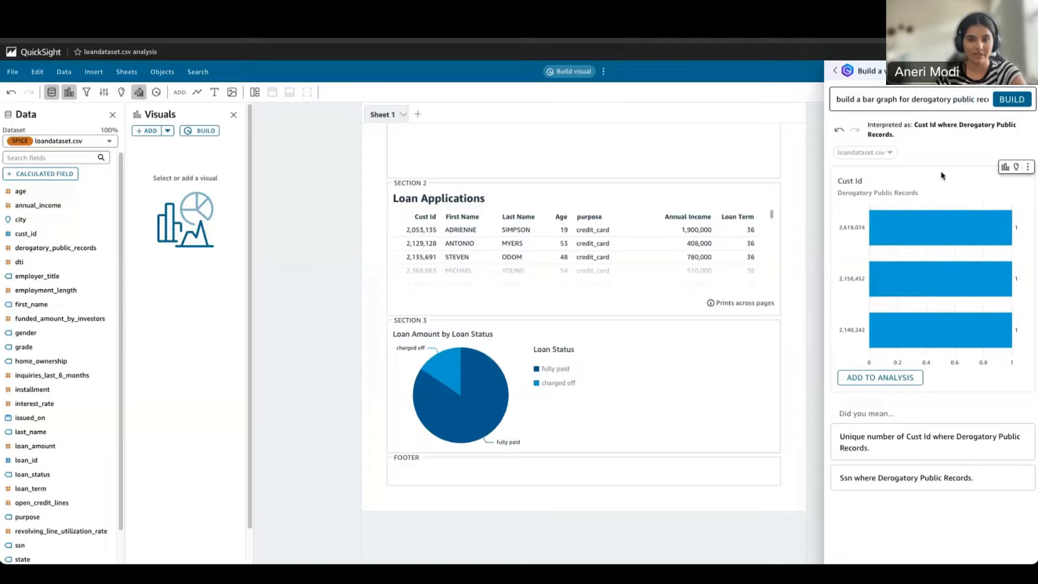
double_click(931, 100)
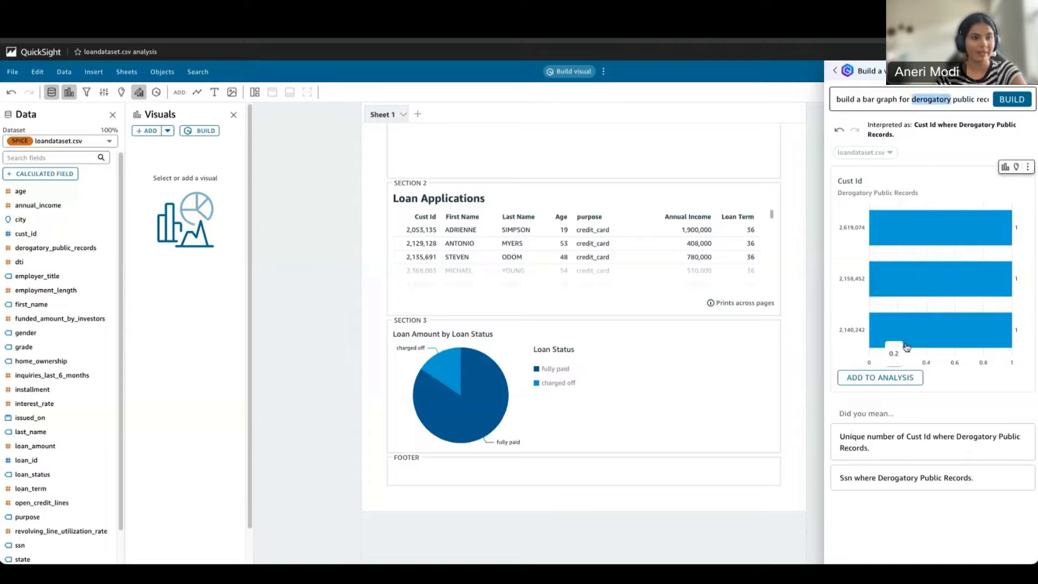
Add the generated bar graph to the analysis beside the pie chart in Section 3 and widen it to the section's edge.
click(880, 378)
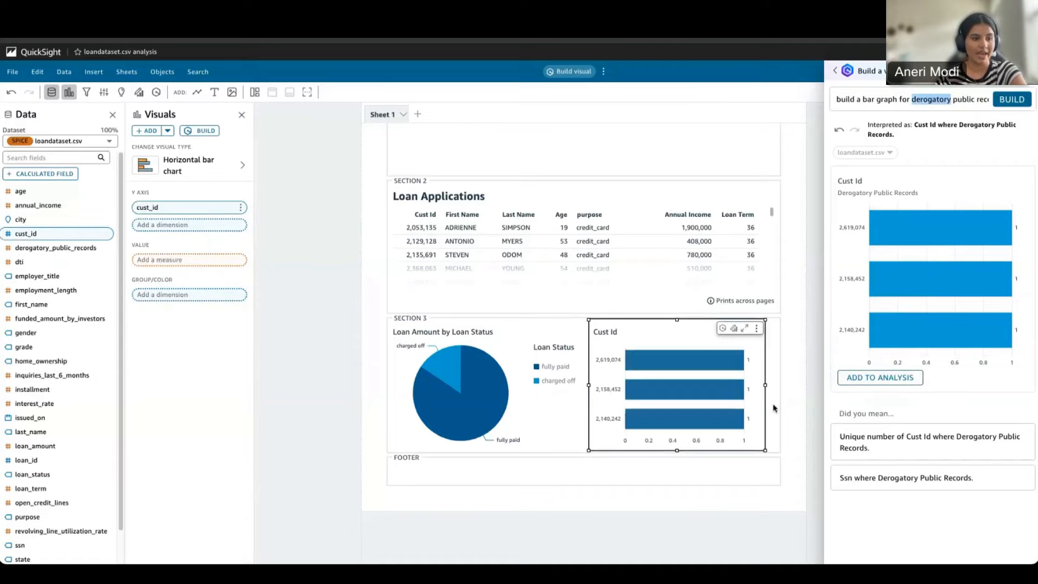
click(722, 328)
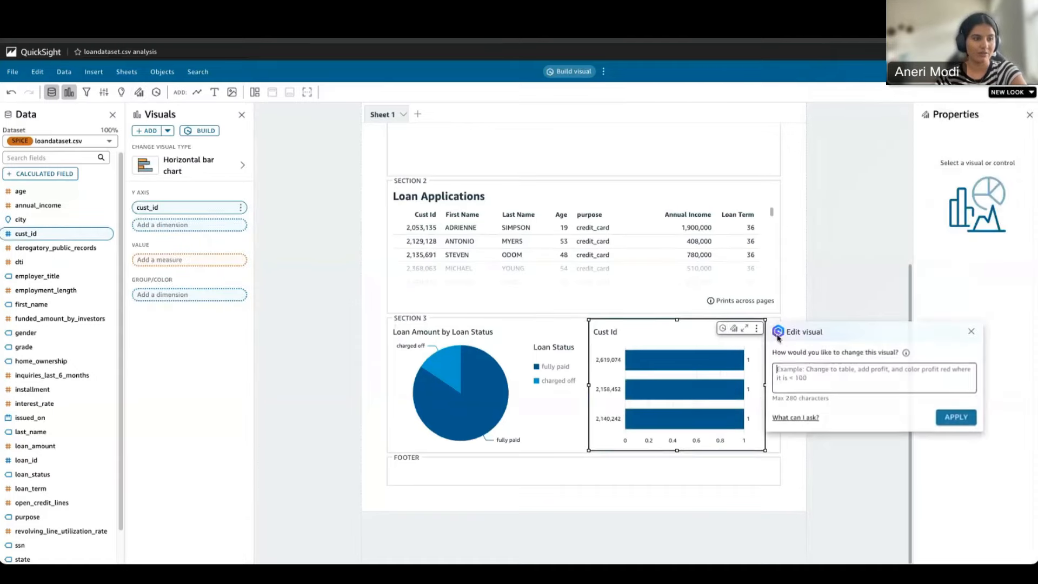
click(972, 331)
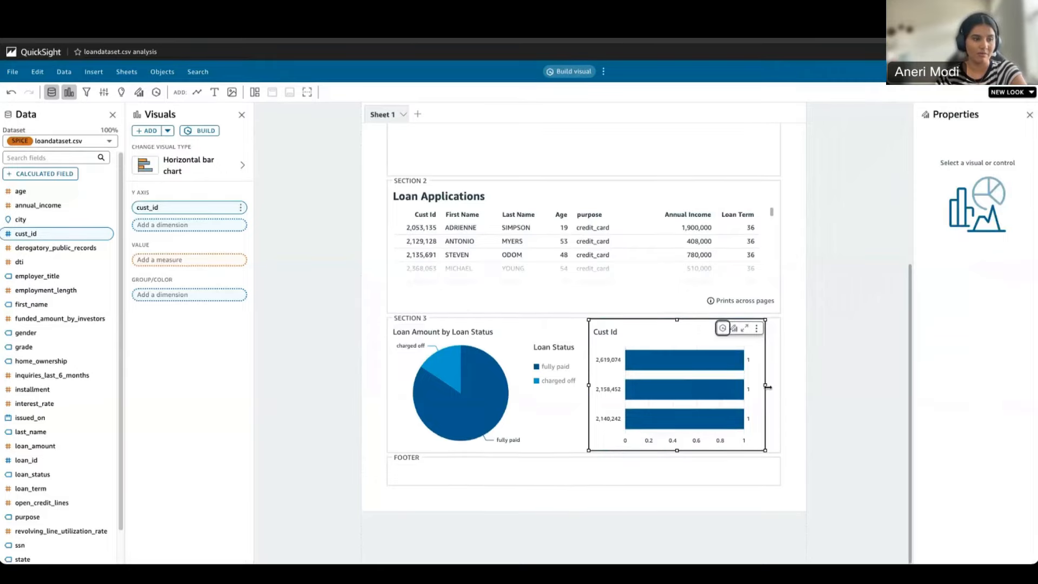
drag(768, 387, 783, 387)
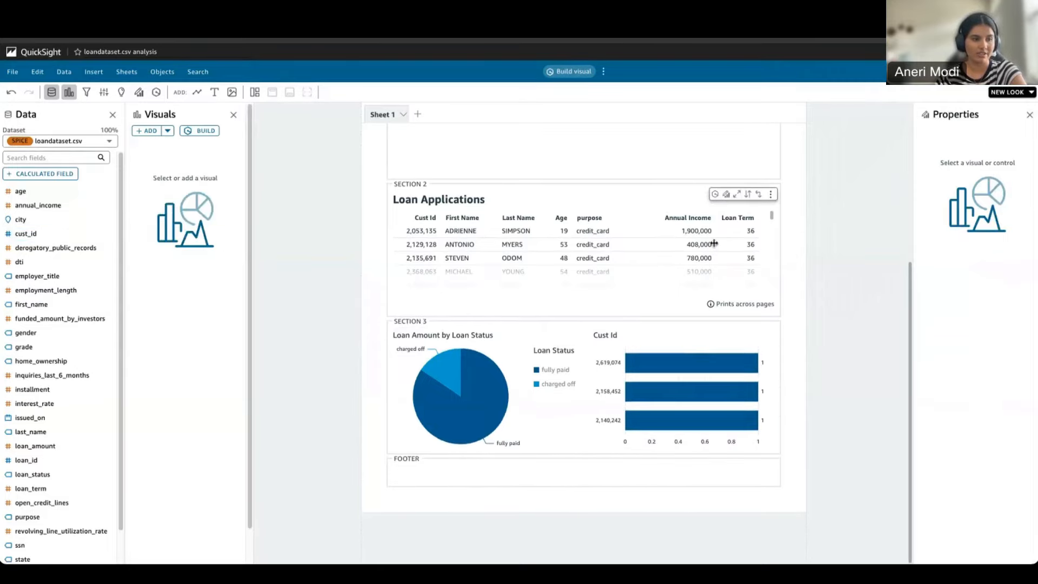
scroll(714, 244, up, 3)
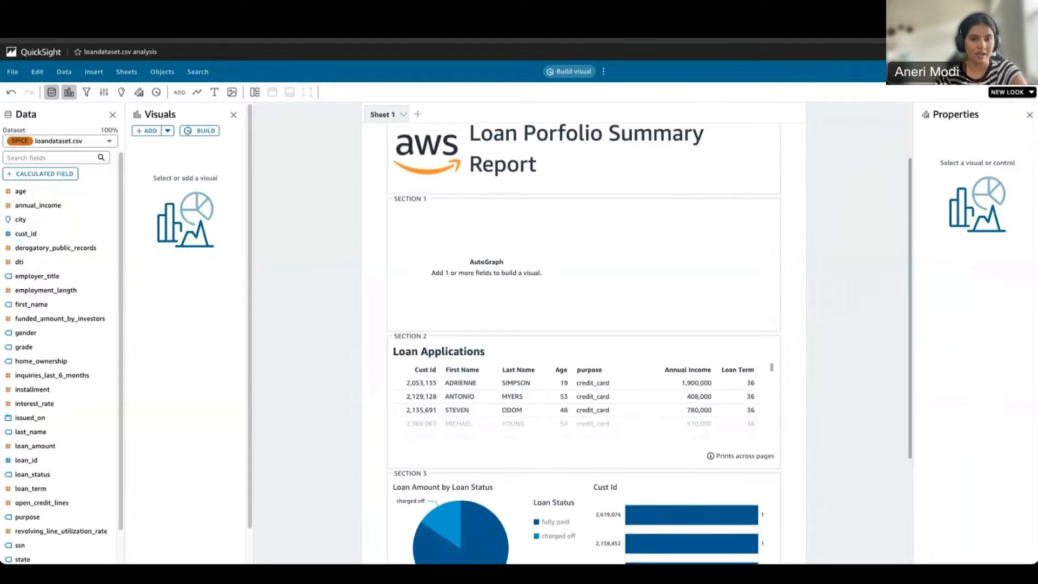
scroll(387, 308, down, 3)
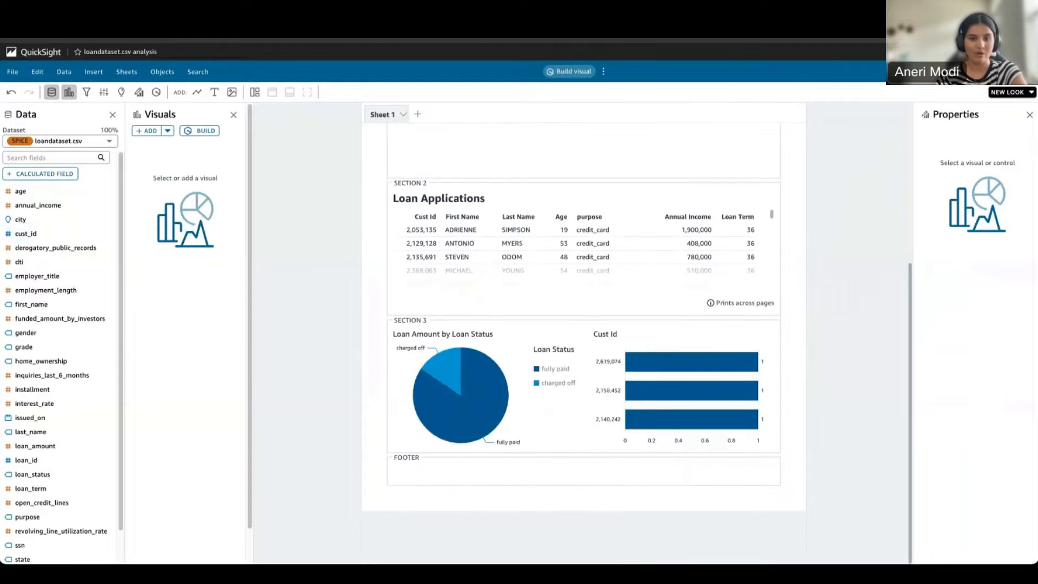
Add a new section below the pie chart and bar graph in Section 3.
click(432, 373)
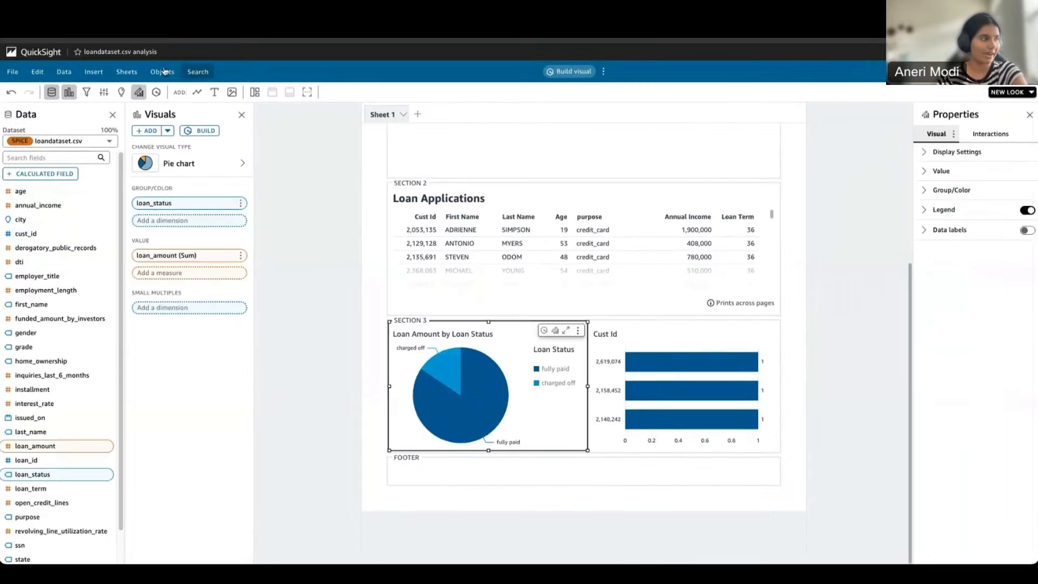
click(93, 71)
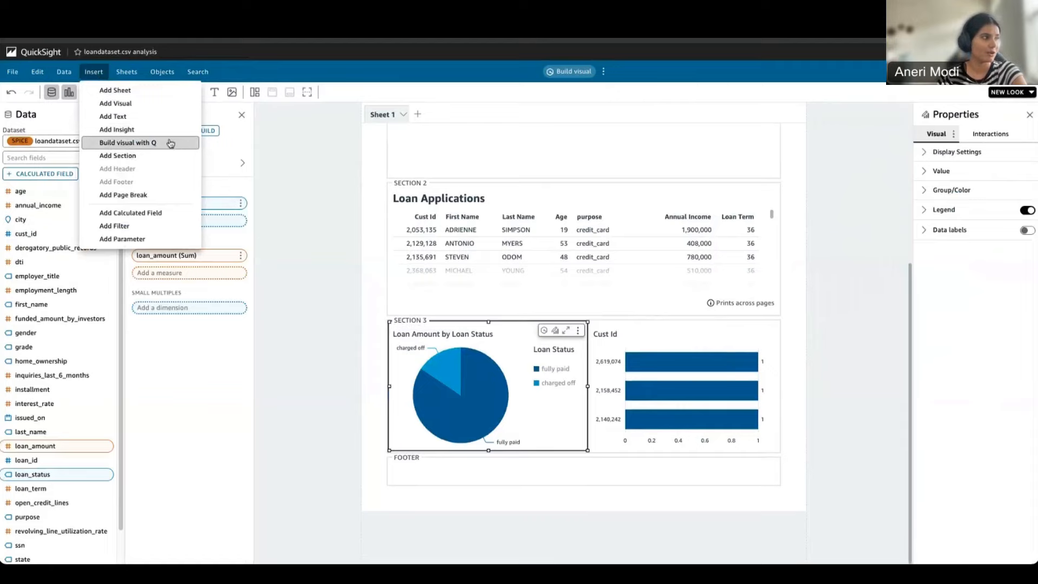
click(166, 155)
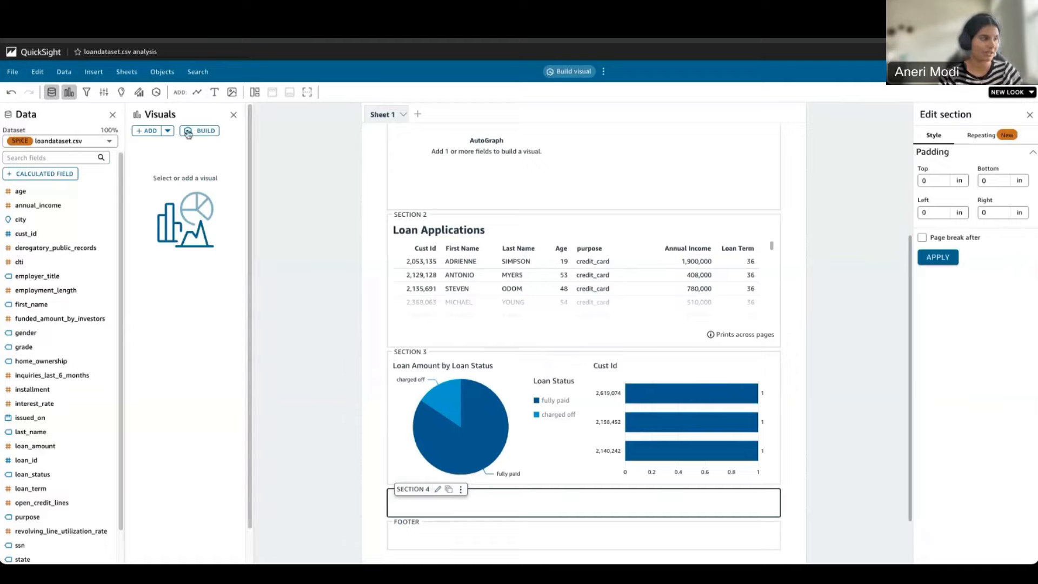
Have Q build a visual for home ownership.
click(212, 130)
click(843, 166)
text(h)
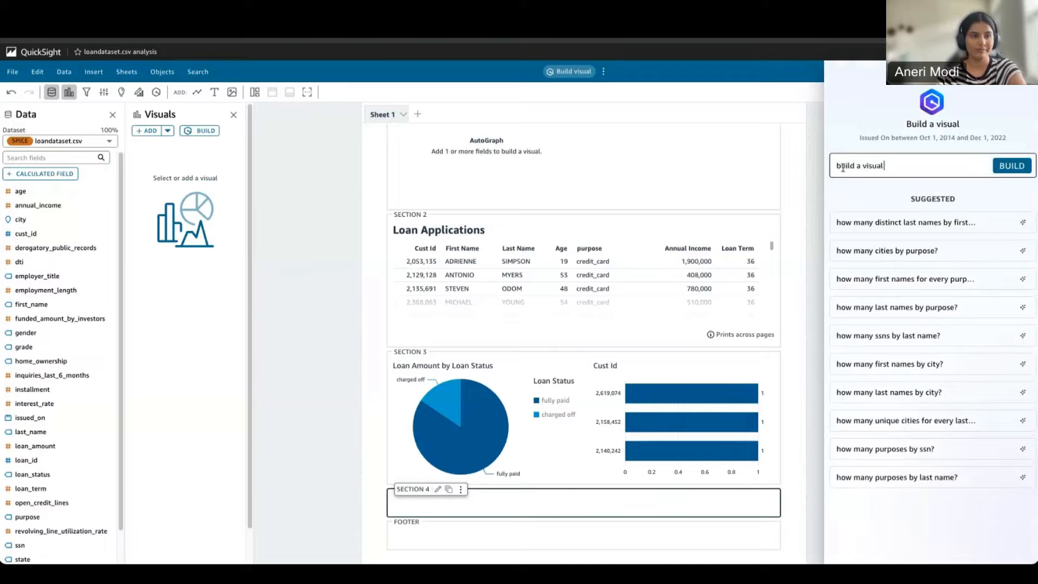
text(uild a visual for home ownership)
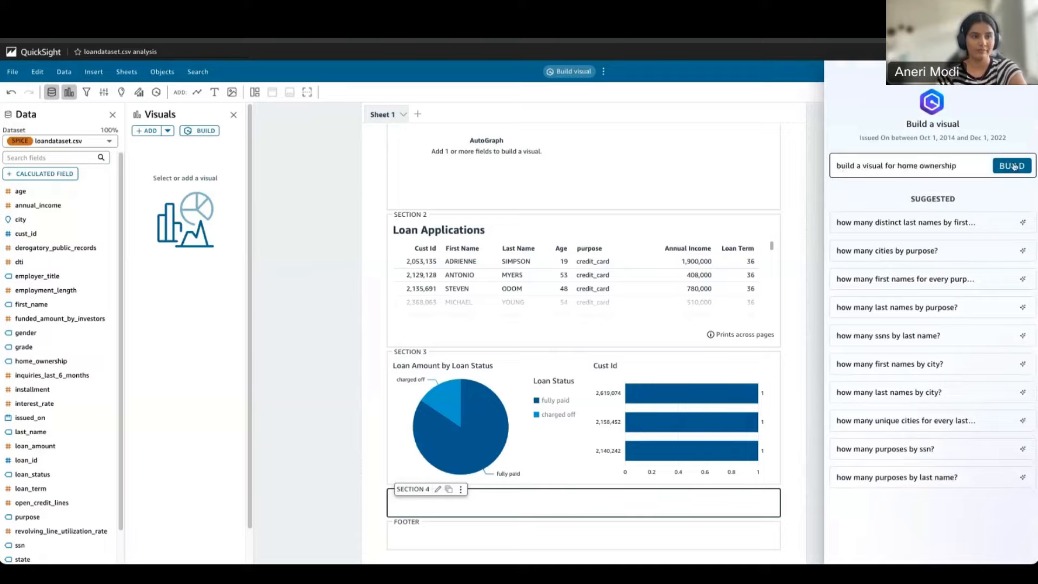
key(Return)
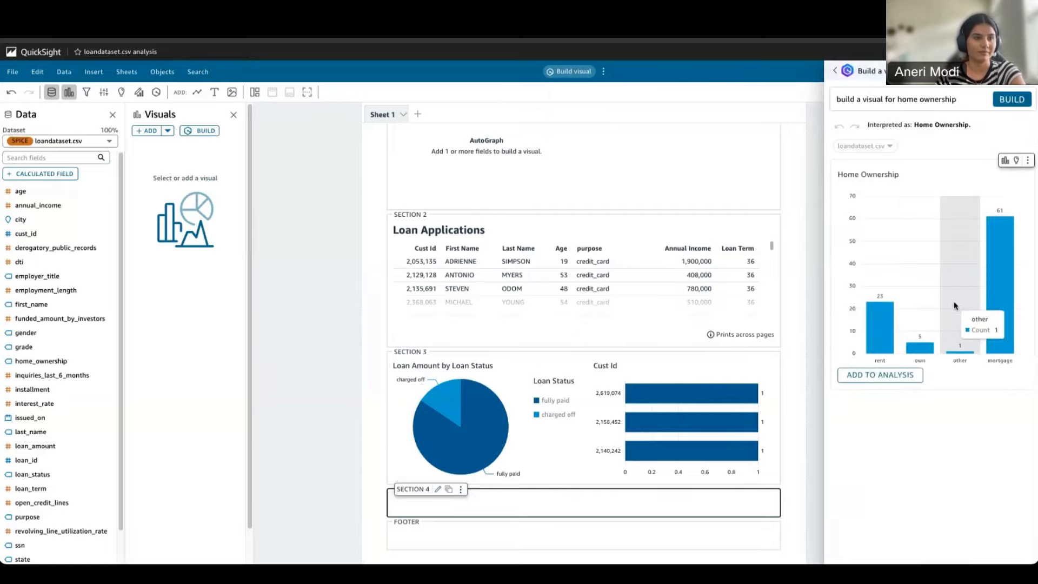
Add the generated Home Ownership chart to Section 4 and widen it slightly.
click(895, 380)
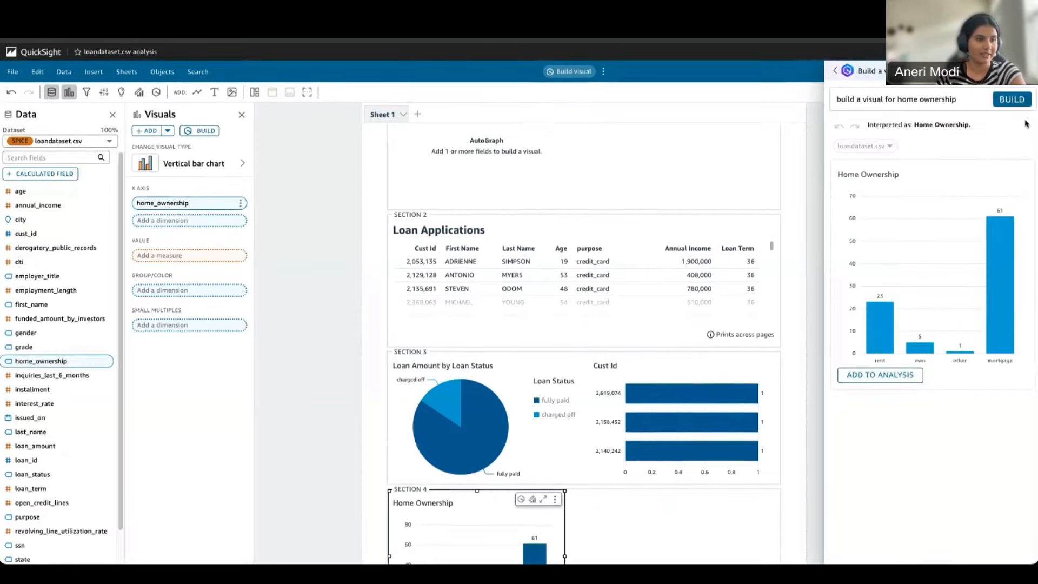
scroll(794, 266, down, 3)
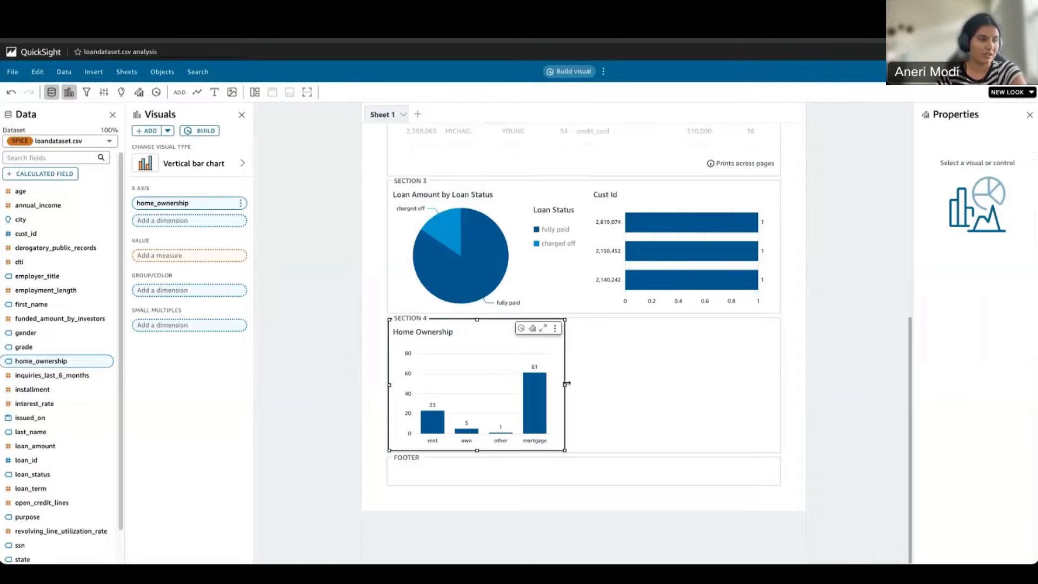
mouse_move(565, 384)
mouse_down()
mouse_move(677, 387)
mouse_move(571, 391)
mouse_up()
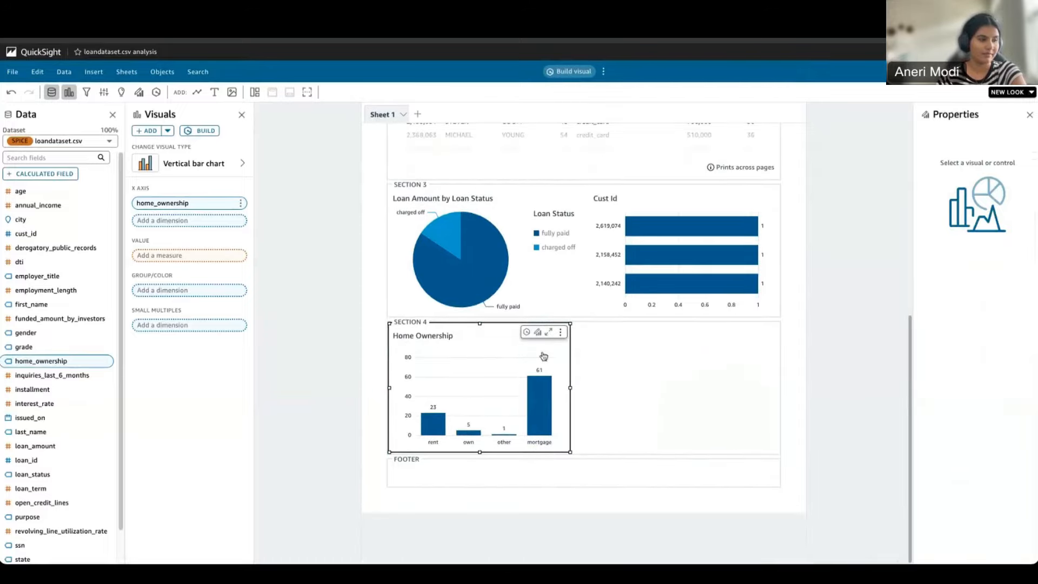
Color the rent bar pink and the own bar green in the Home Ownership chart.
click(433, 423)
mouse_move(464, 473)
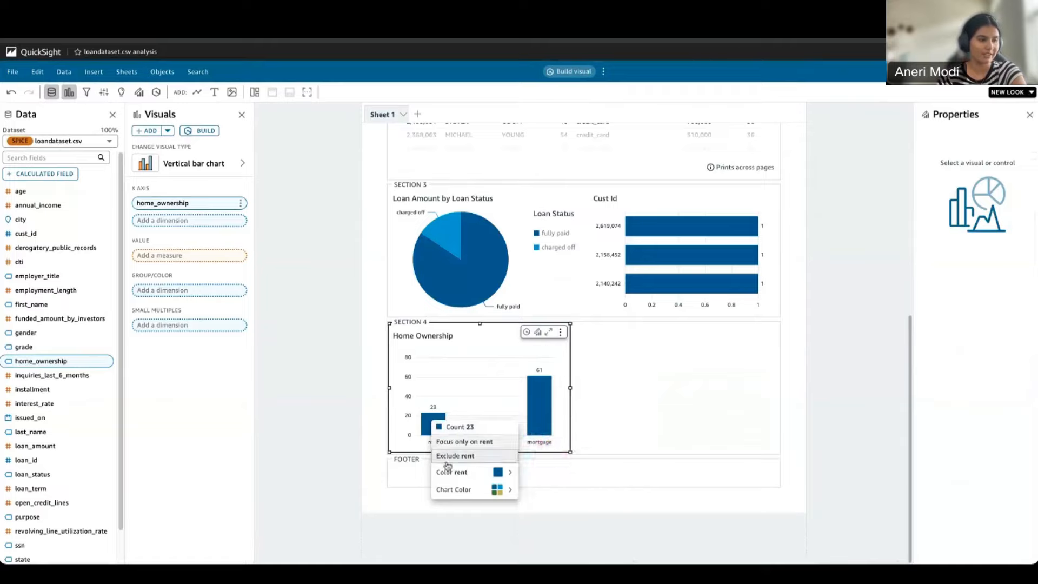
click(542, 464)
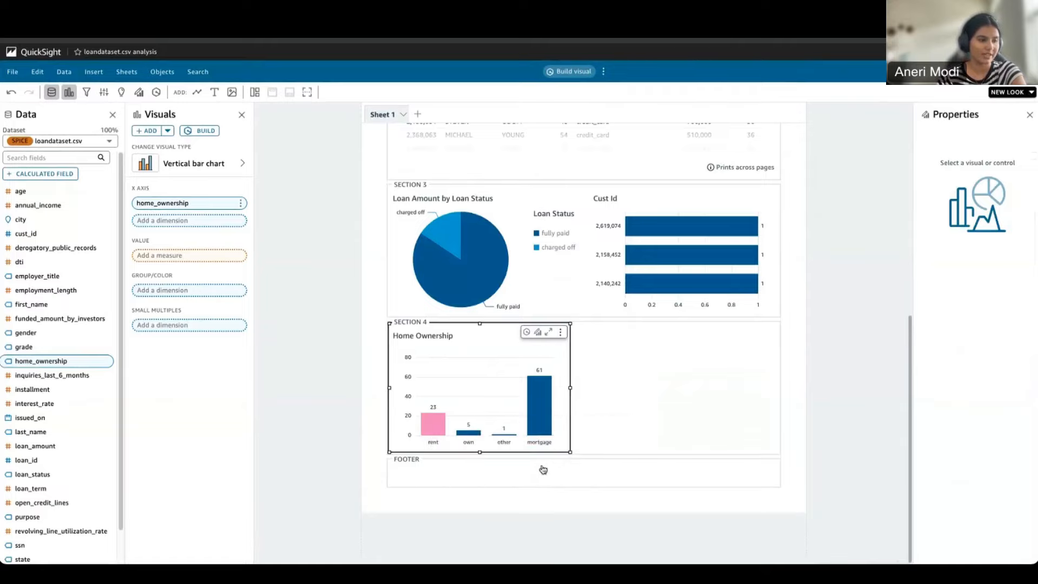
click(472, 433)
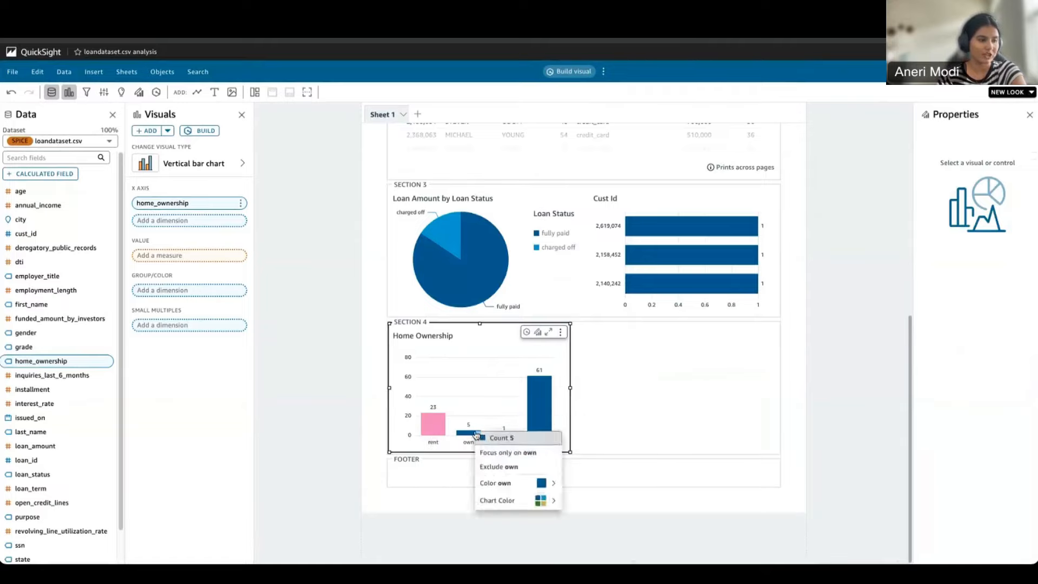
right_click(511, 483)
click(645, 425)
click(653, 426)
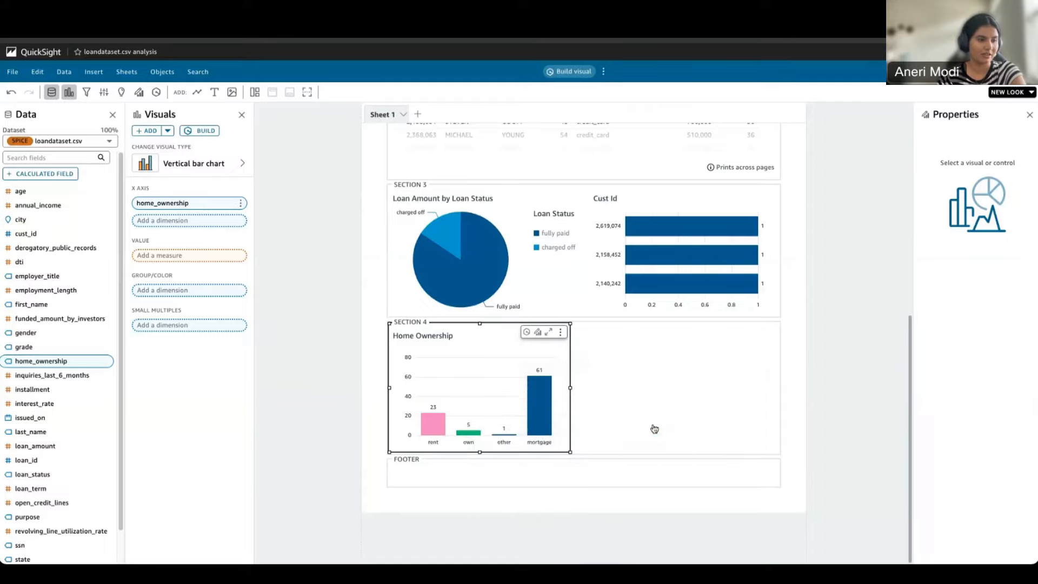
Color the other bar yellow in the Home Ownership chart and deselect the chart.
click(506, 434)
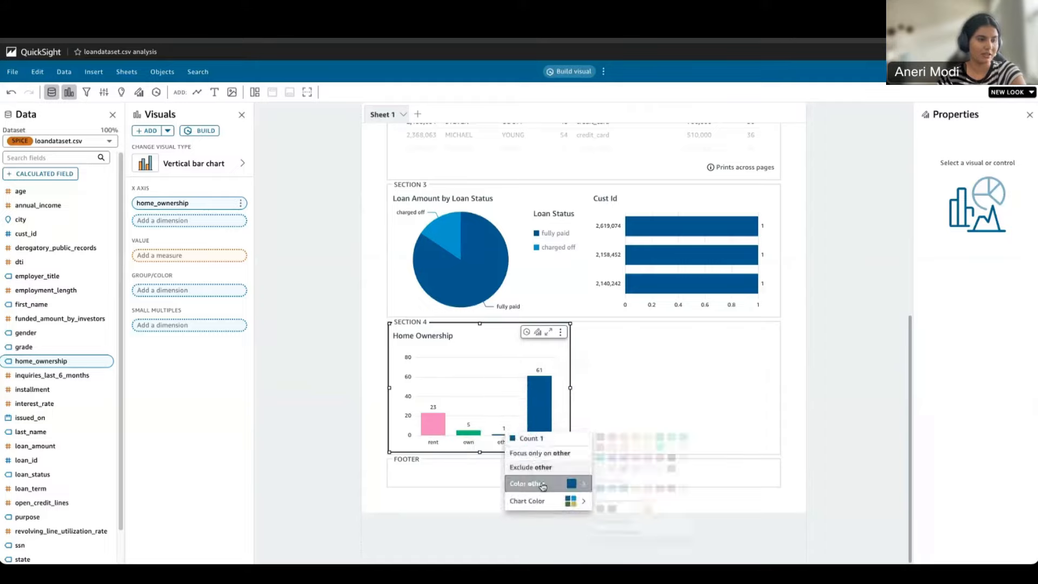
mouse_move(527, 482)
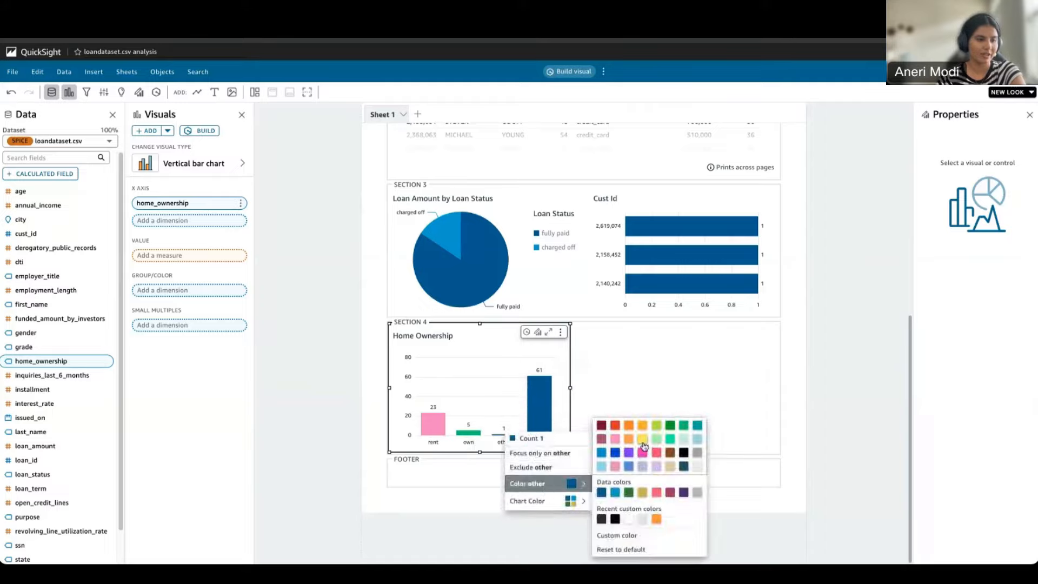
click(642, 438)
click(626, 377)
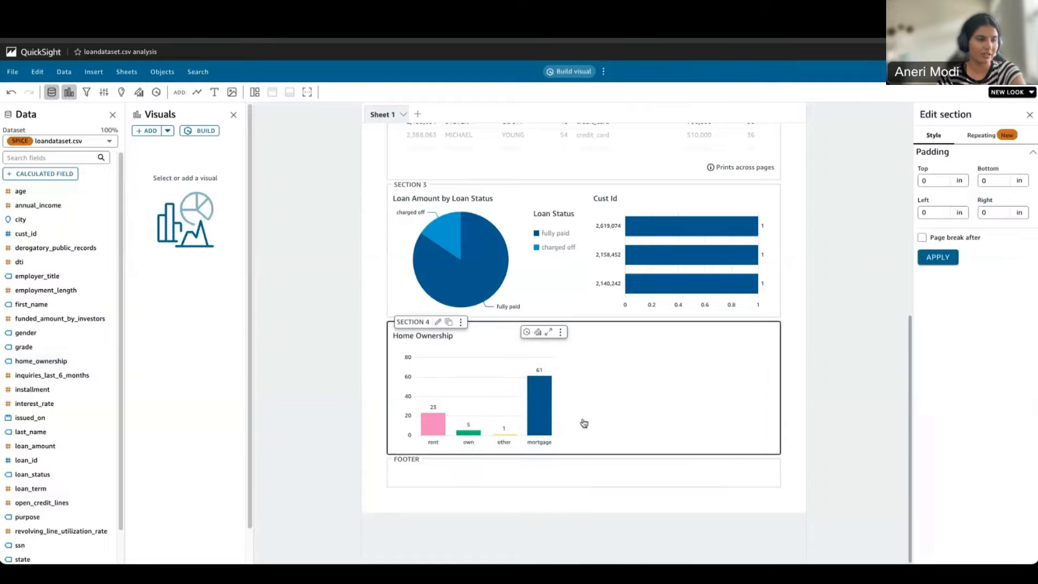
click(554, 382)
click(646, 353)
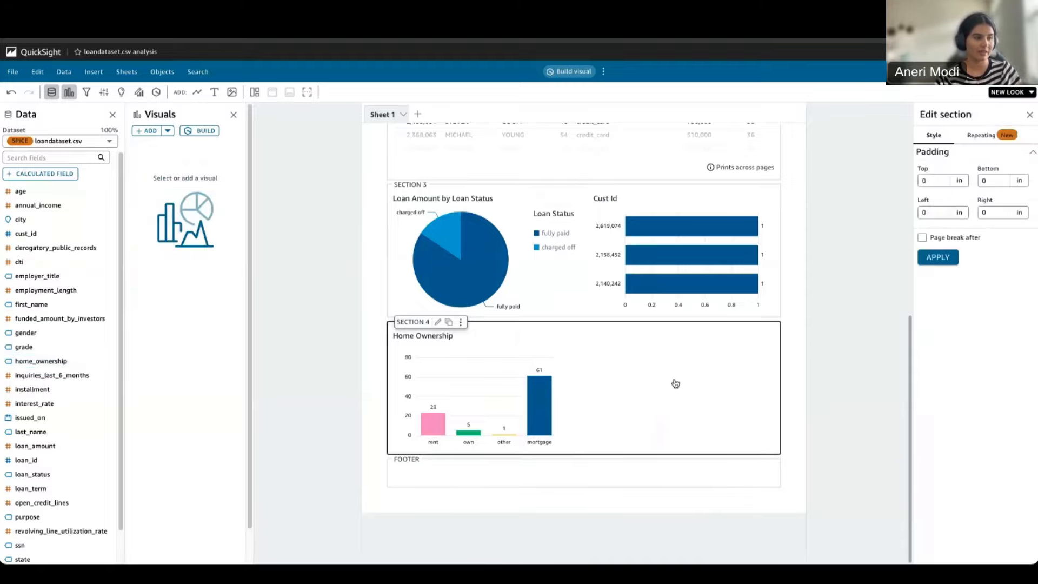
click(560, 384)
click(638, 362)
scroll(631, 353, up, 5)
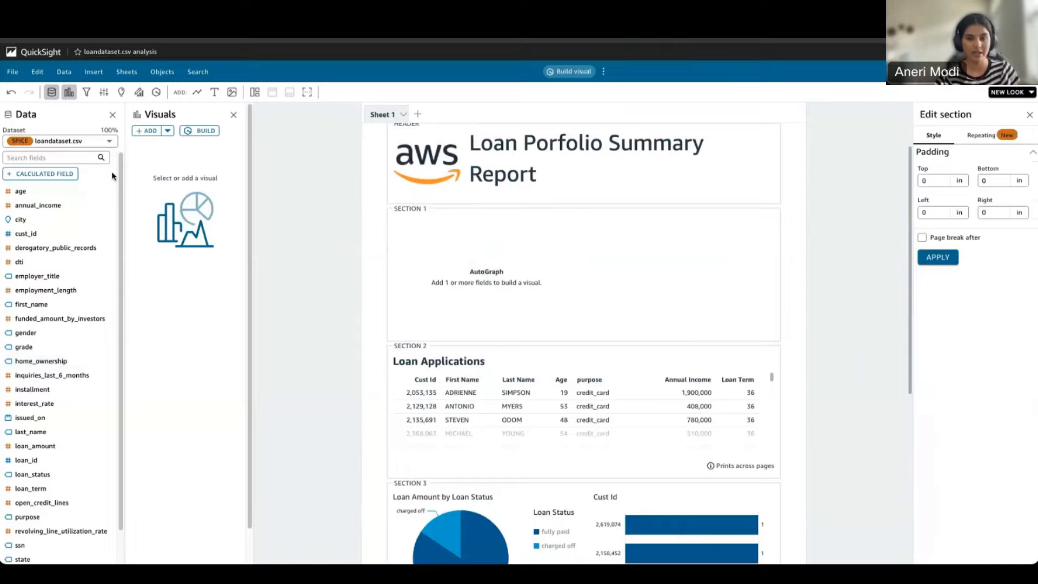
Create a calculated field named quarter, having Q build its formula from "quarter given issued on date", and save it.
click(54, 173)
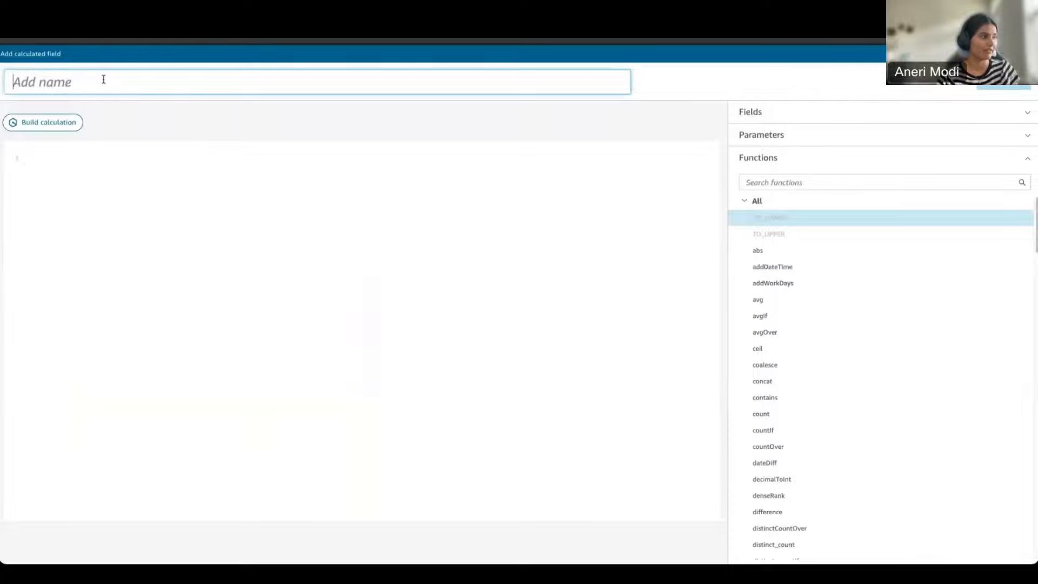
text(quarter)
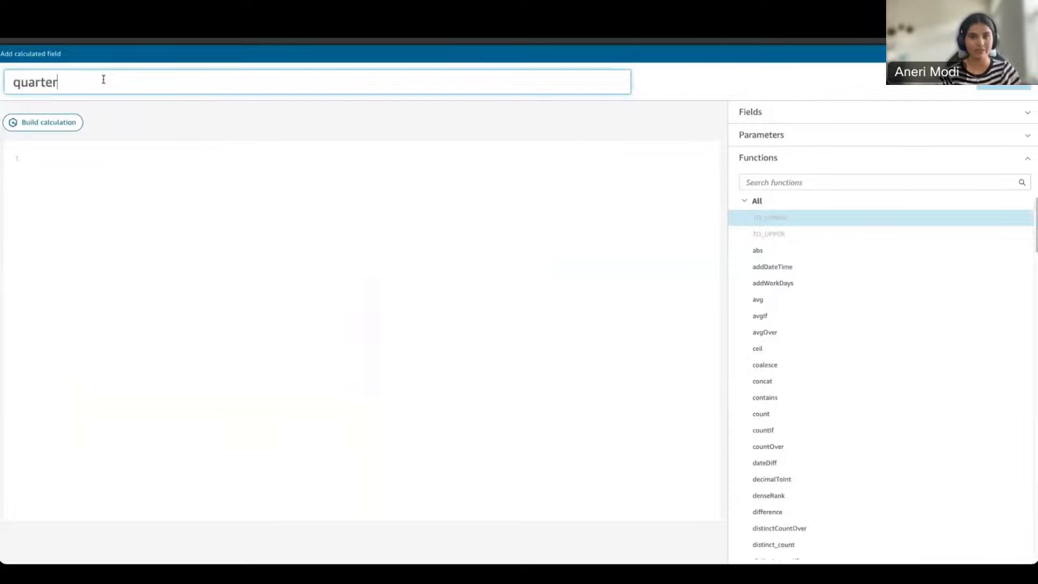
click(44, 122)
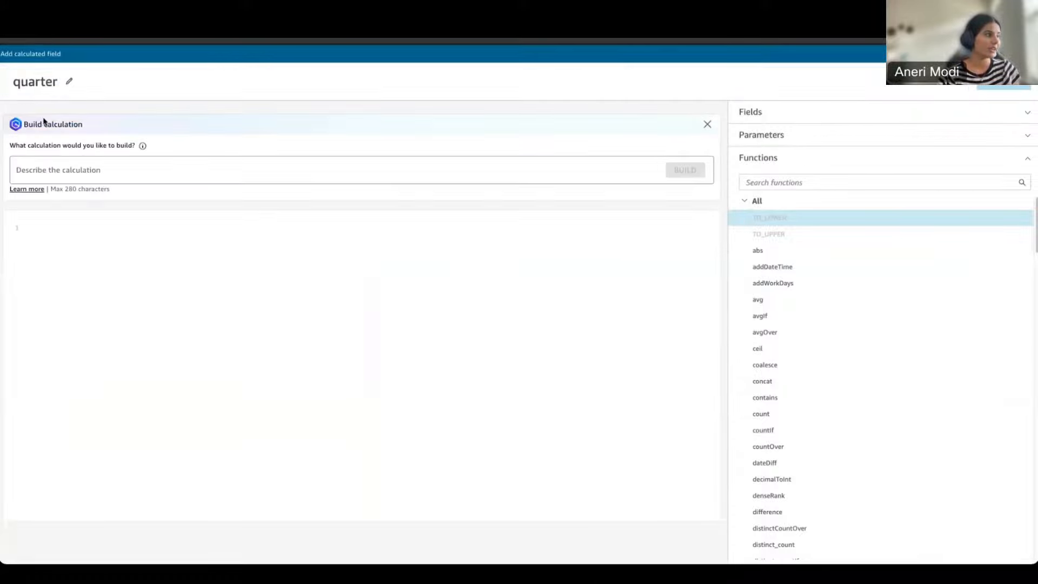
click(424, 177)
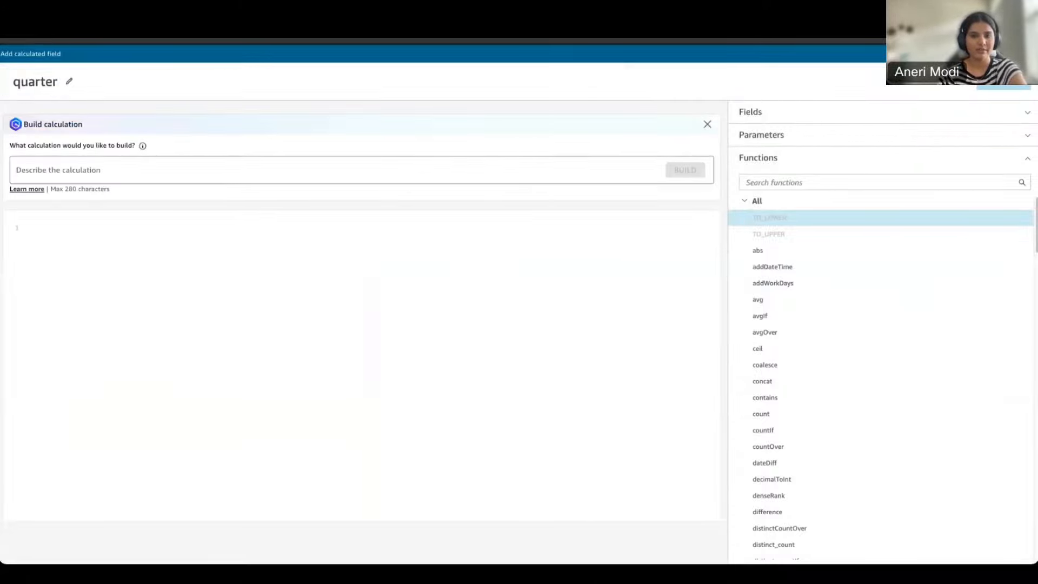
click(454, 163)
text(quarter given issued on date)
click(688, 170)
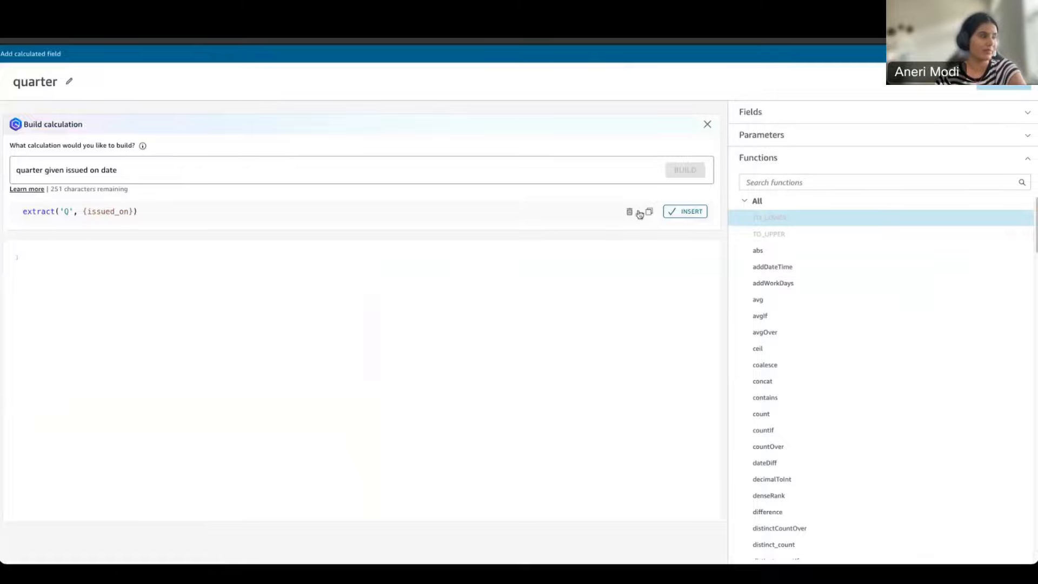
click(680, 213)
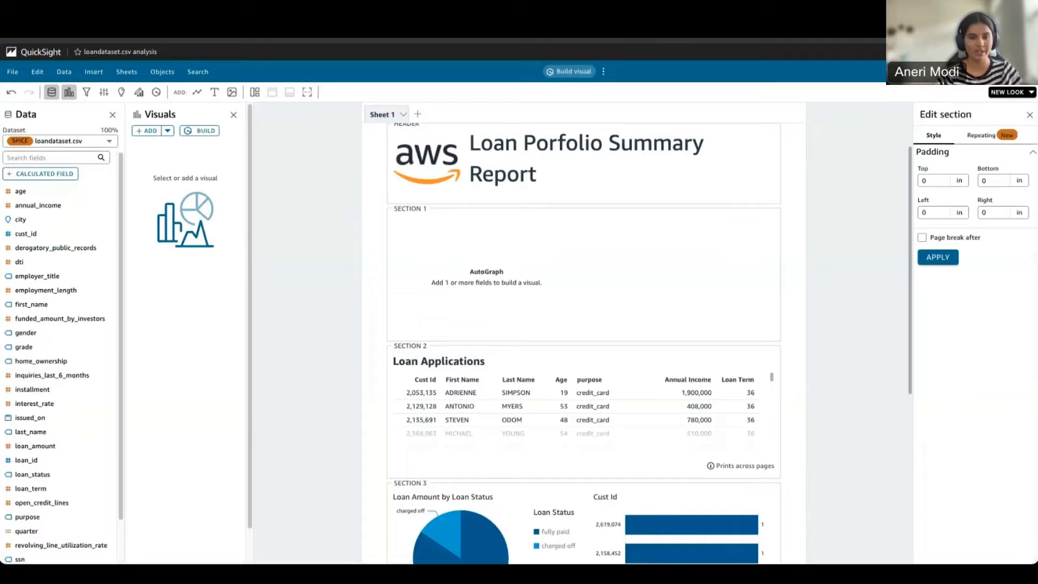
Have Q build a KPI on average interest rate and add it to Section 4 beside the Home Ownership chart.
scroll(595, 400, down, 5)
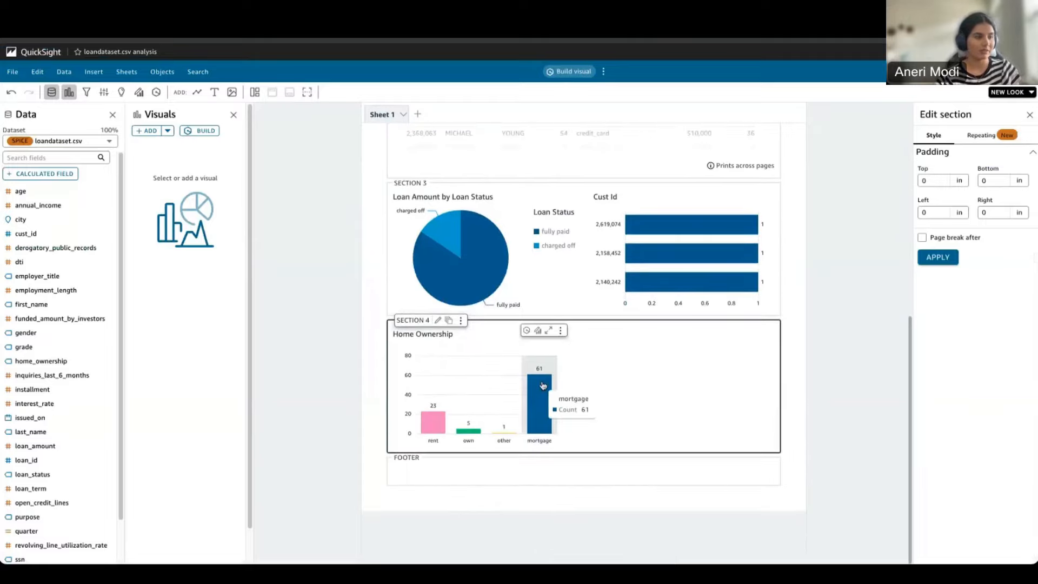
click(538, 390)
click(660, 381)
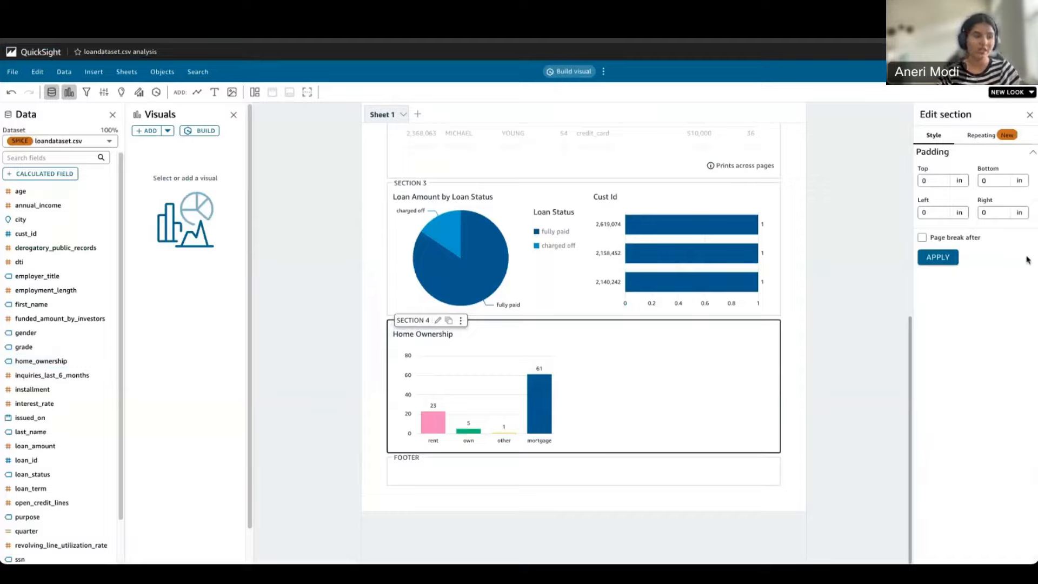
click(188, 130)
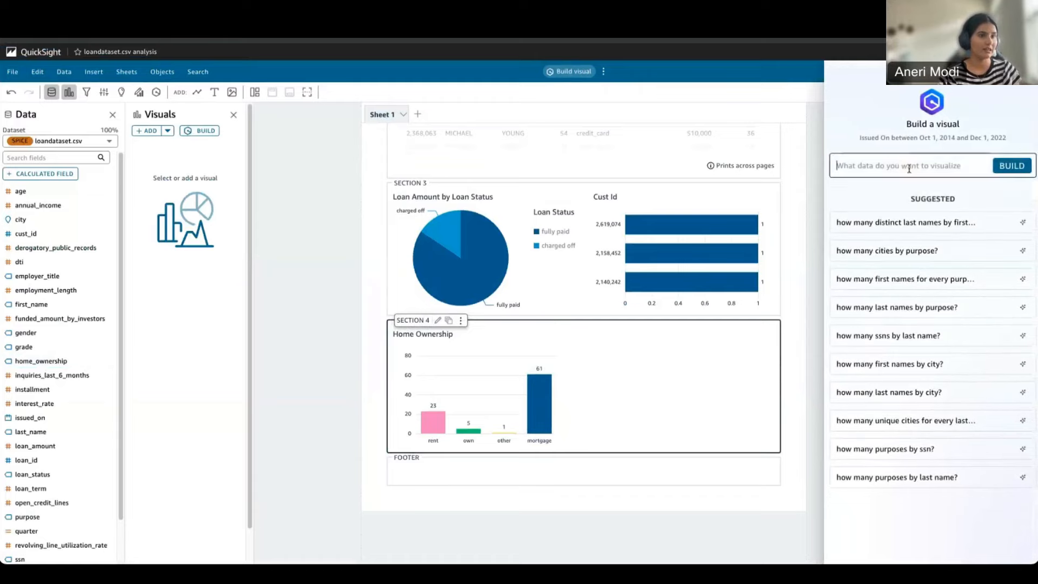
text(build a kp)
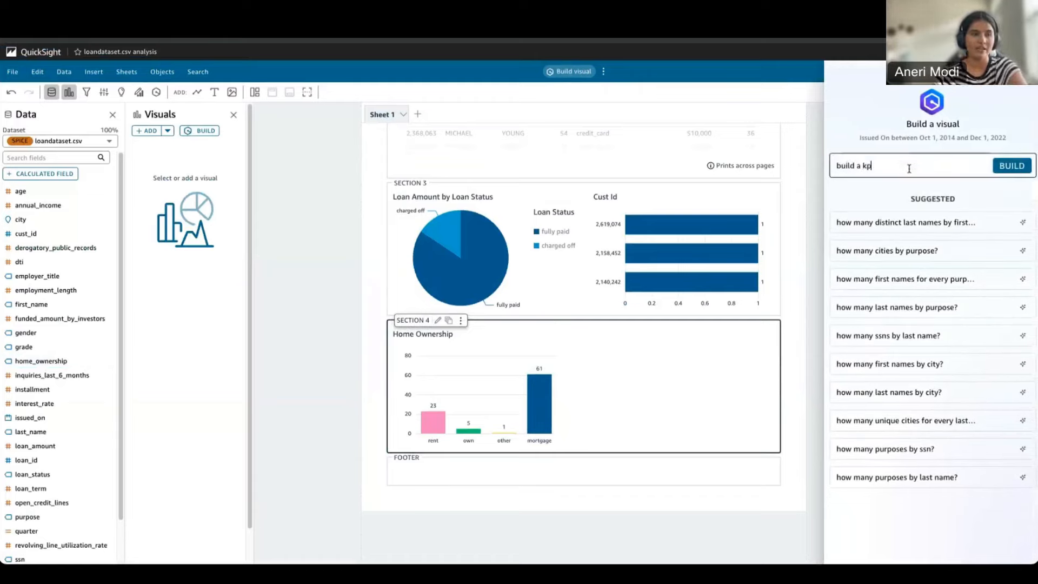
text(i on average)
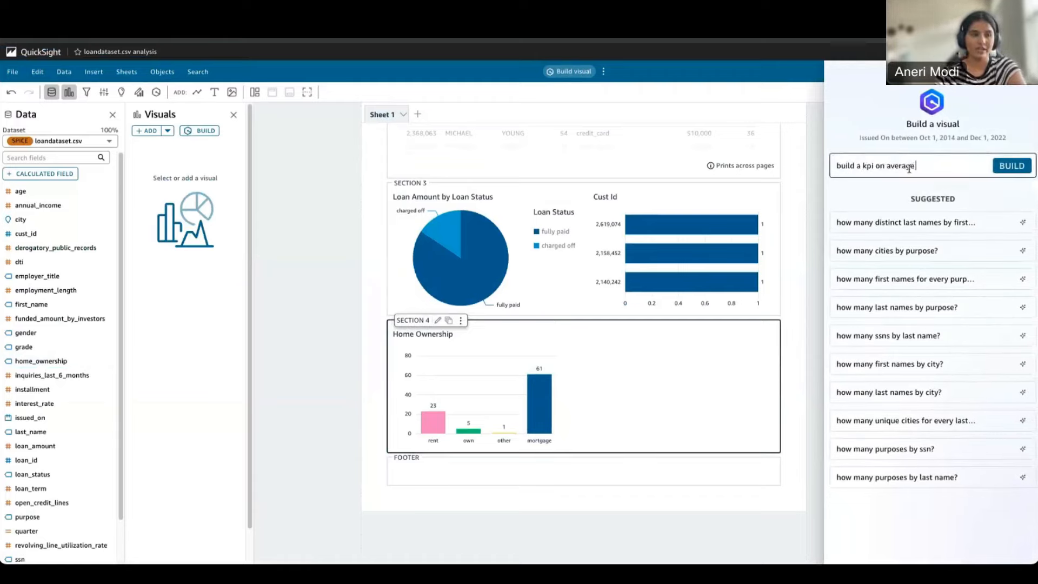
text( interst rate)
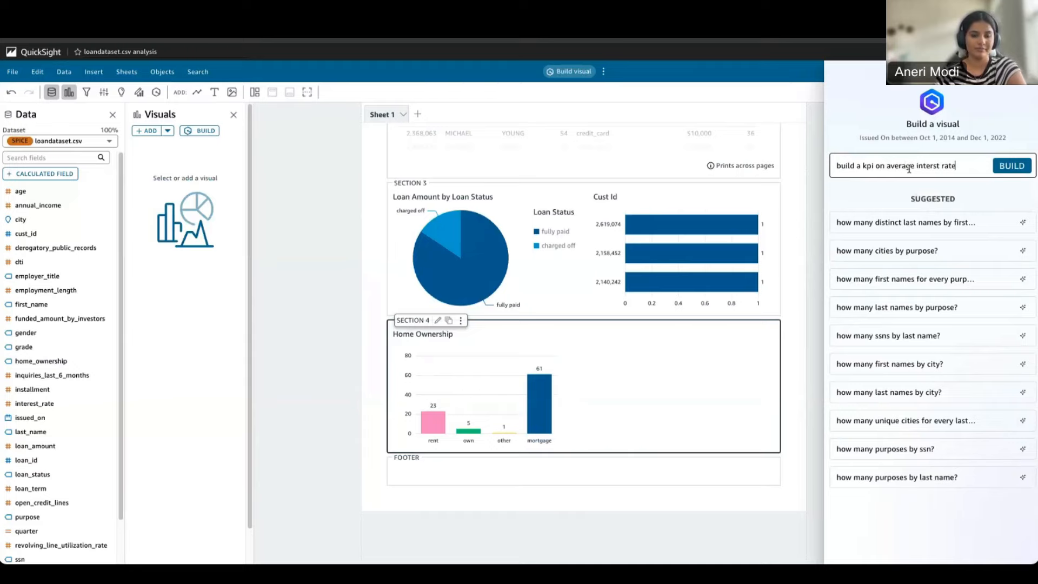
key(Return)
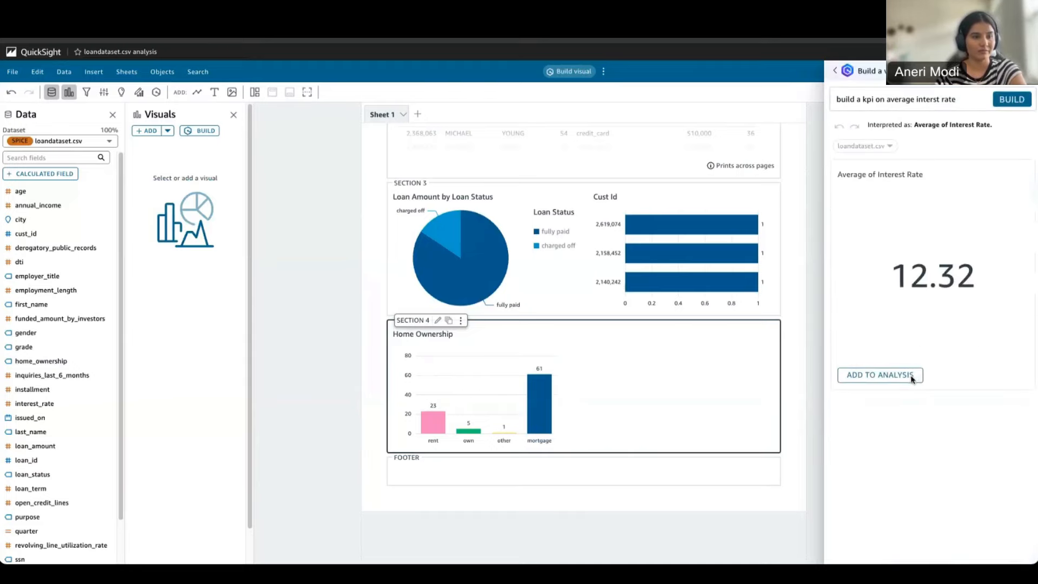
click(912, 377)
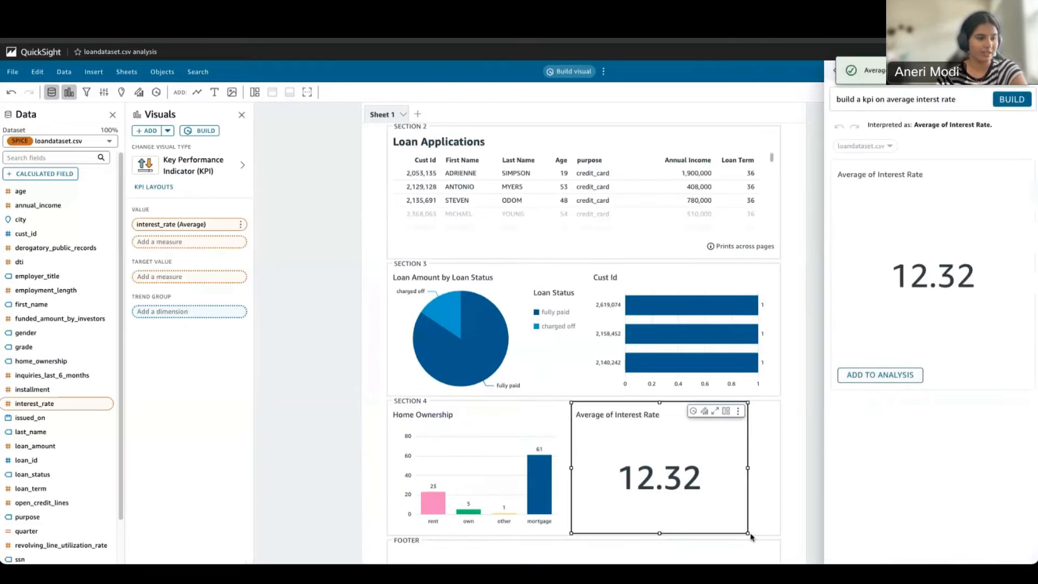
Shrink the Average of Interest Rate KPI in both width and height, and deselect it.
drag(750, 537, 672, 493)
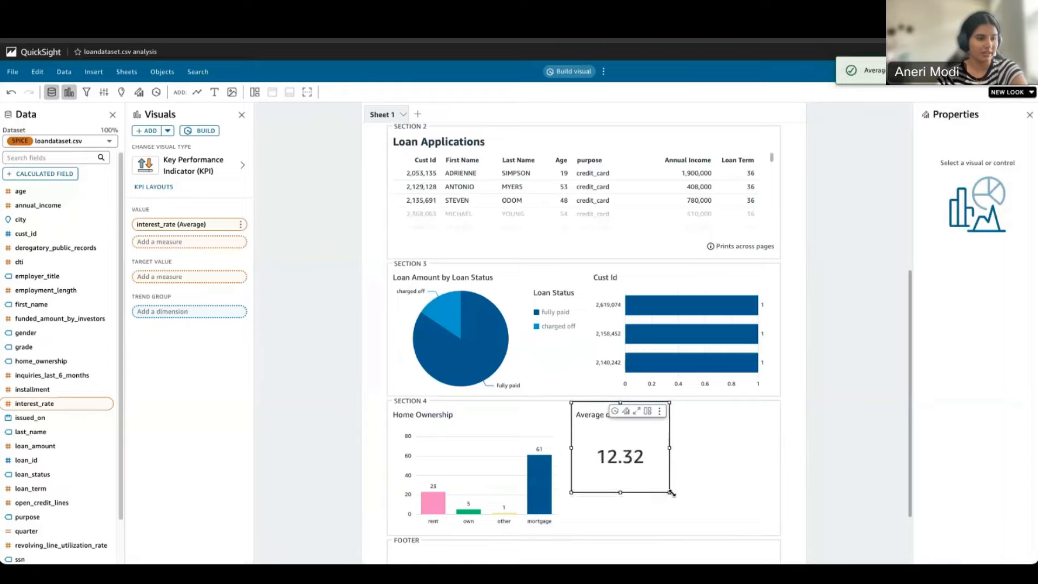
click(736, 427)
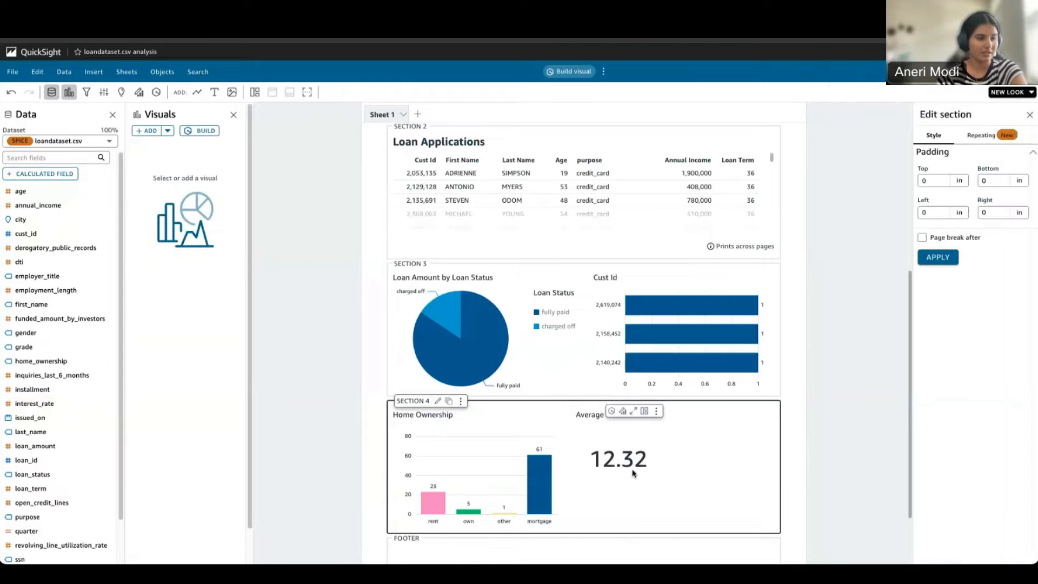
click(627, 474)
click(565, 480)
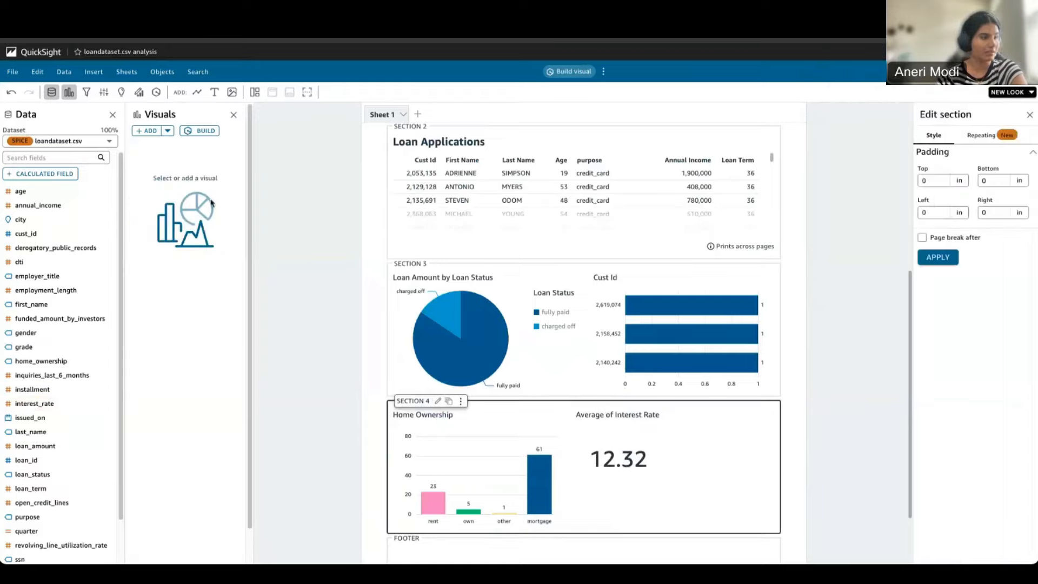
Have Q build a KPI for average income and place it in Section 4 beneath the interest rate KPI.
click(201, 130)
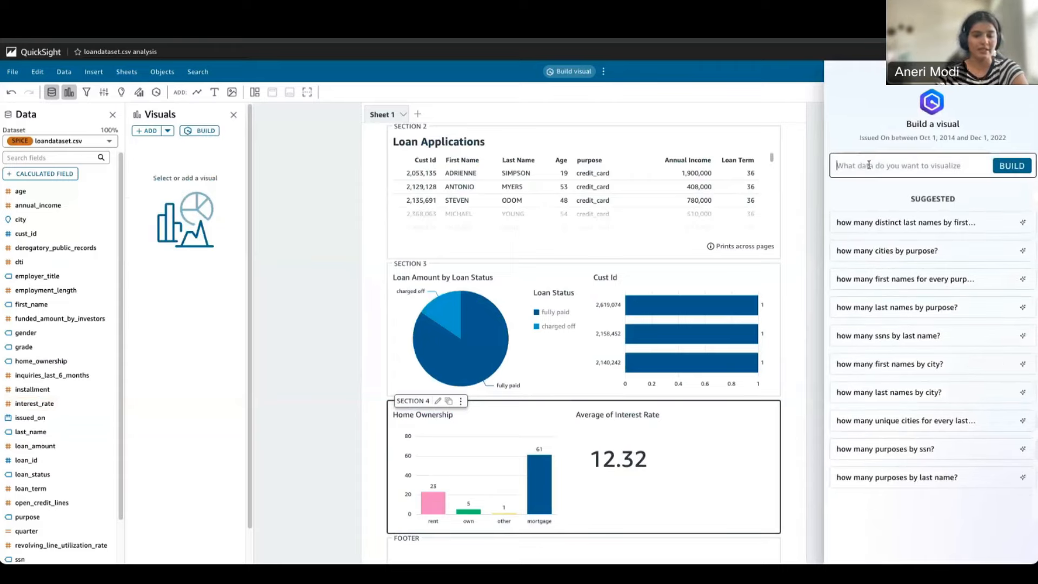
text(build a kpi for average income)
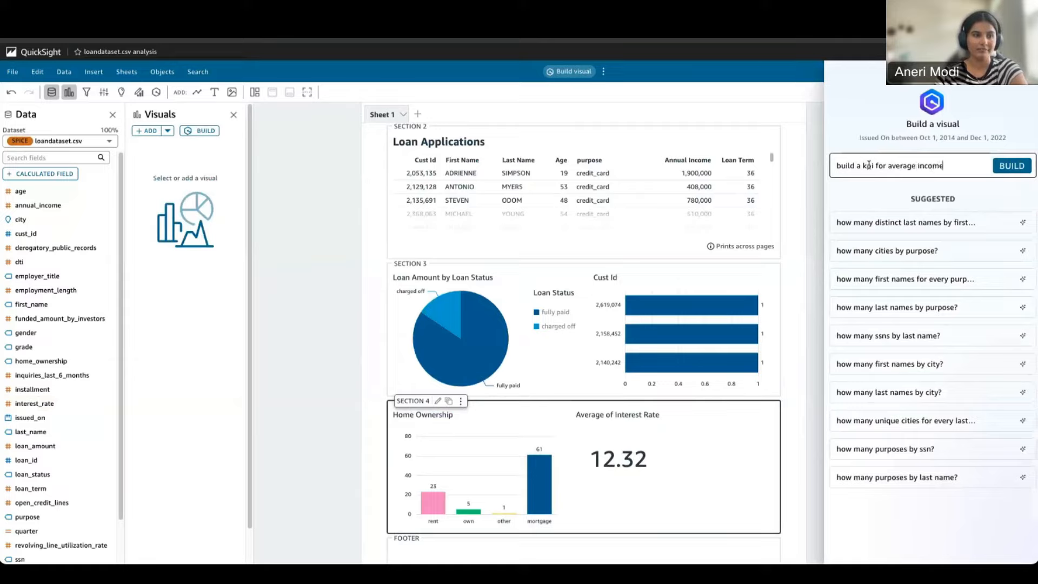
key(Return)
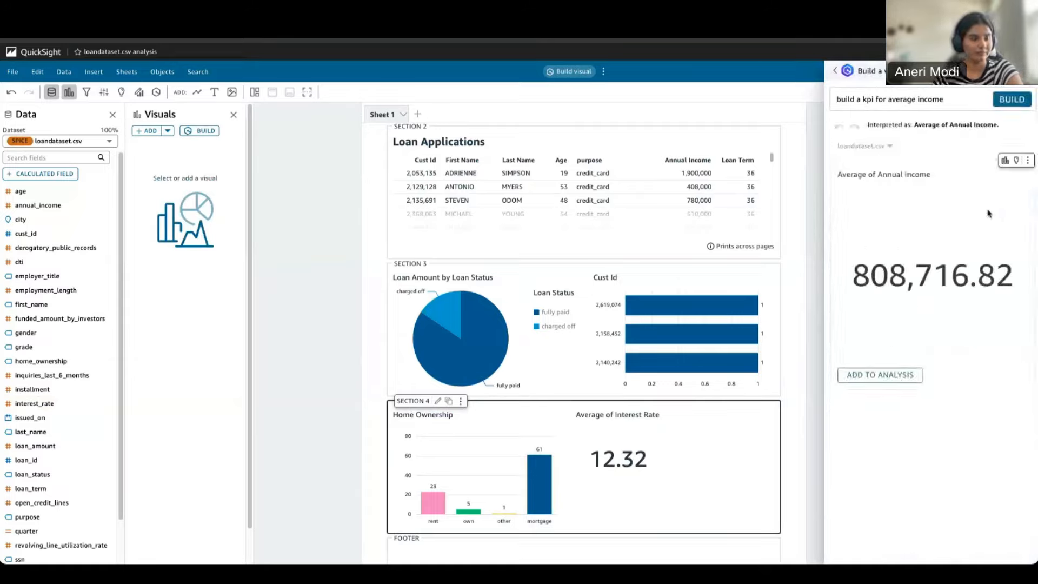
click(890, 374)
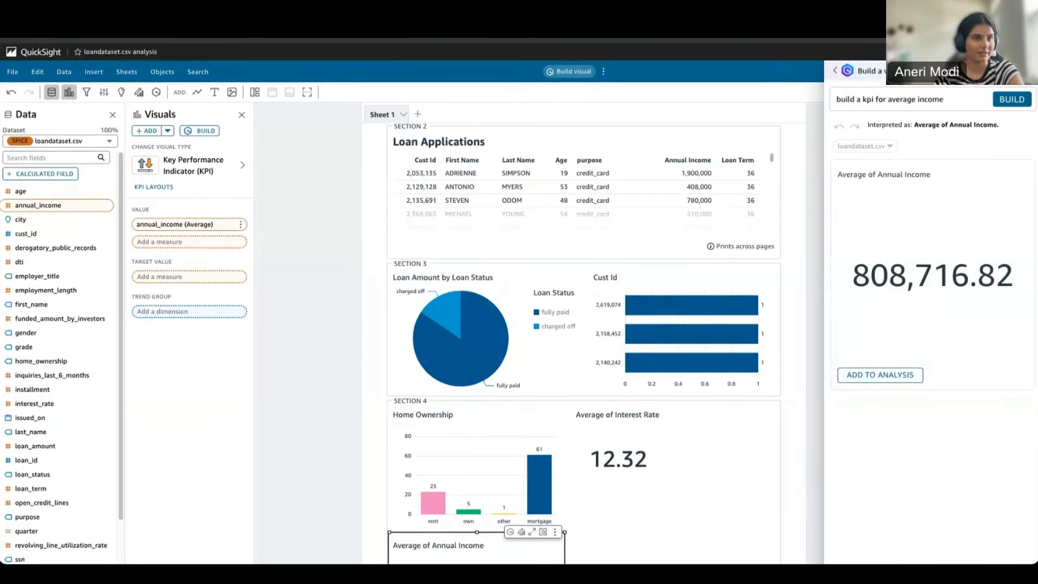
drag(485, 320, 671, 346)
Extend the Home Ownership chart downward in Section 4 and widen the Average of Interest Rate KPI to the section's right edge.
click(525, 324)
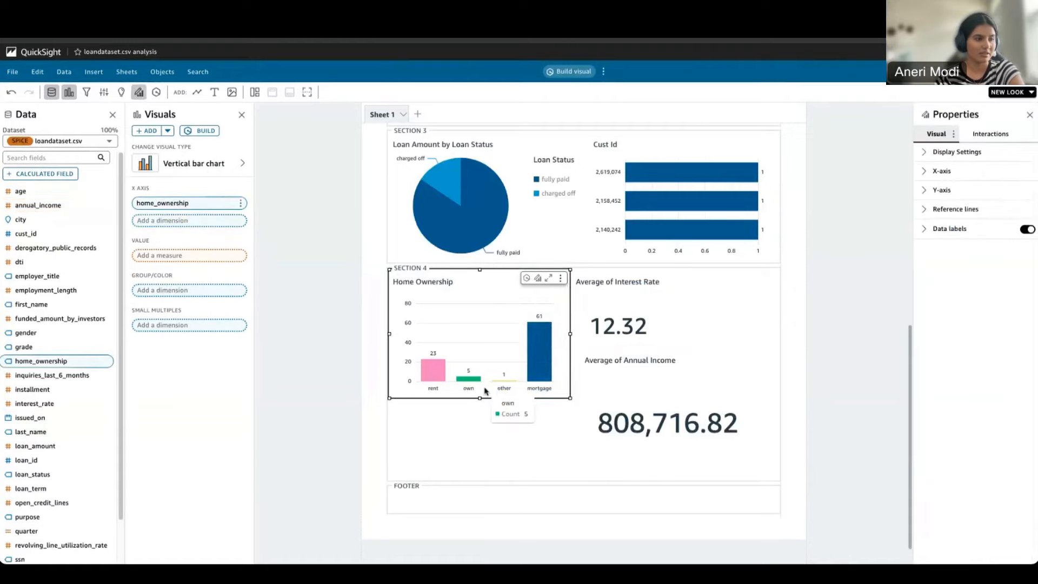
drag(480, 399, 485, 486)
click(631, 385)
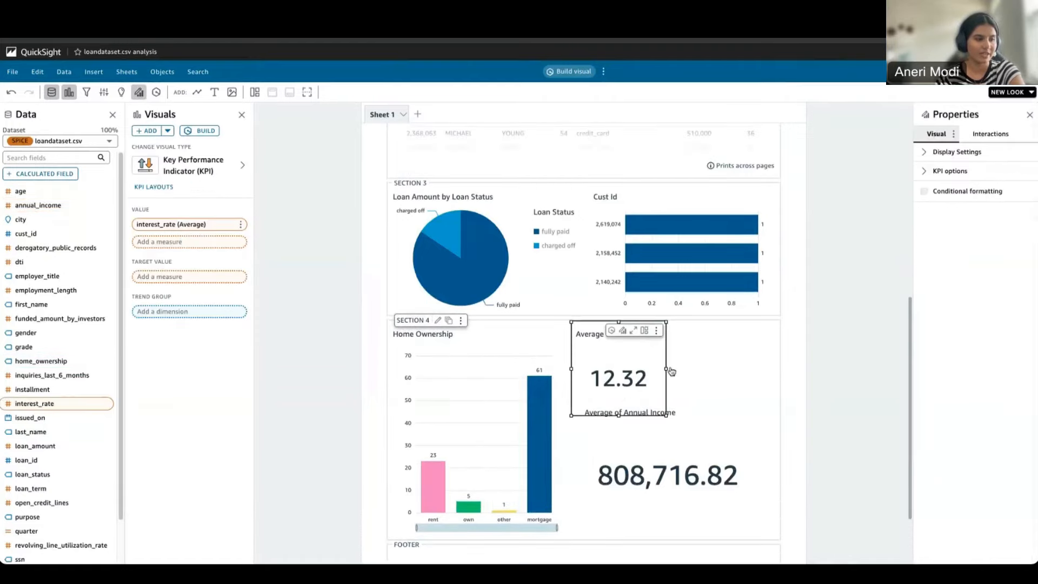
drag(667, 370, 782, 366)
click(797, 357)
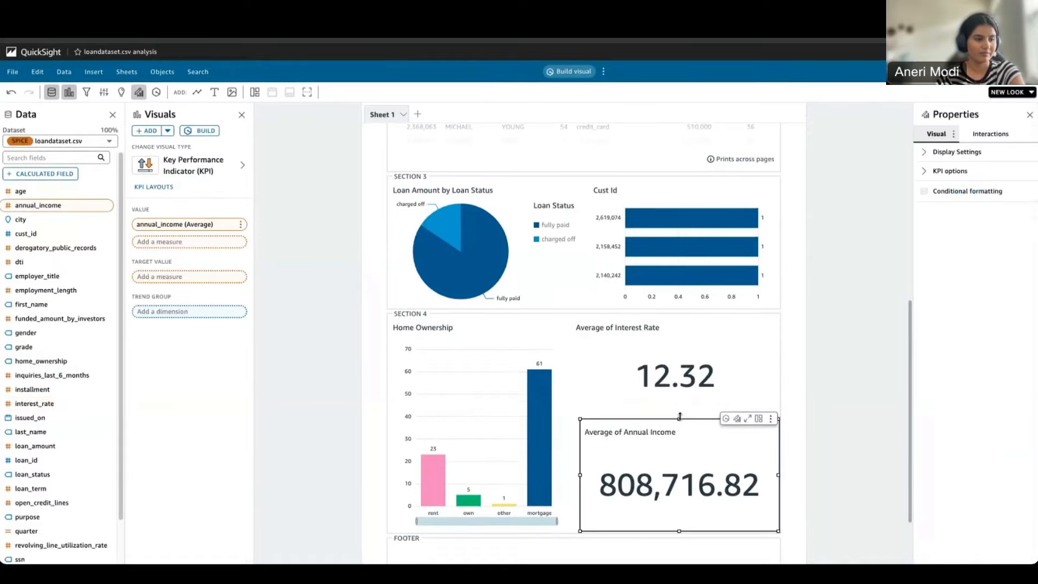
Widen the Average of Annual Income KPI slightly so its left edge aligns with the interest rate KPI above it.
click(676, 379)
scroll(675, 352, up, 5)
scroll(674, 323, down, 5)
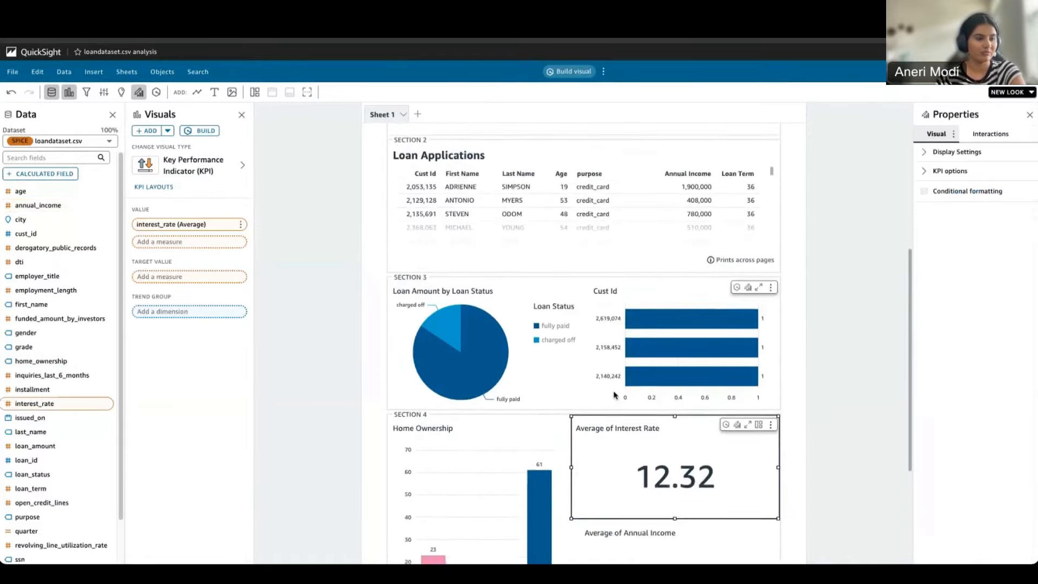
click(582, 378)
drag(580, 395, 571, 395)
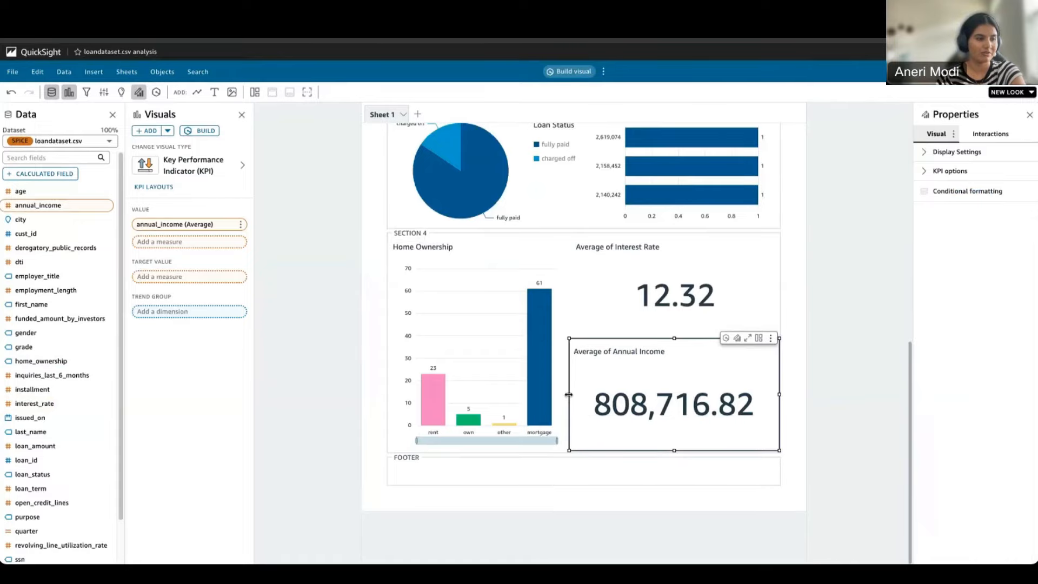
Review the report's sections, examining the Loan Applications table, the Cust Id and Home Ownership charts, and the two average KPIs.
scroll(627, 387, up, 2)
click(629, 384)
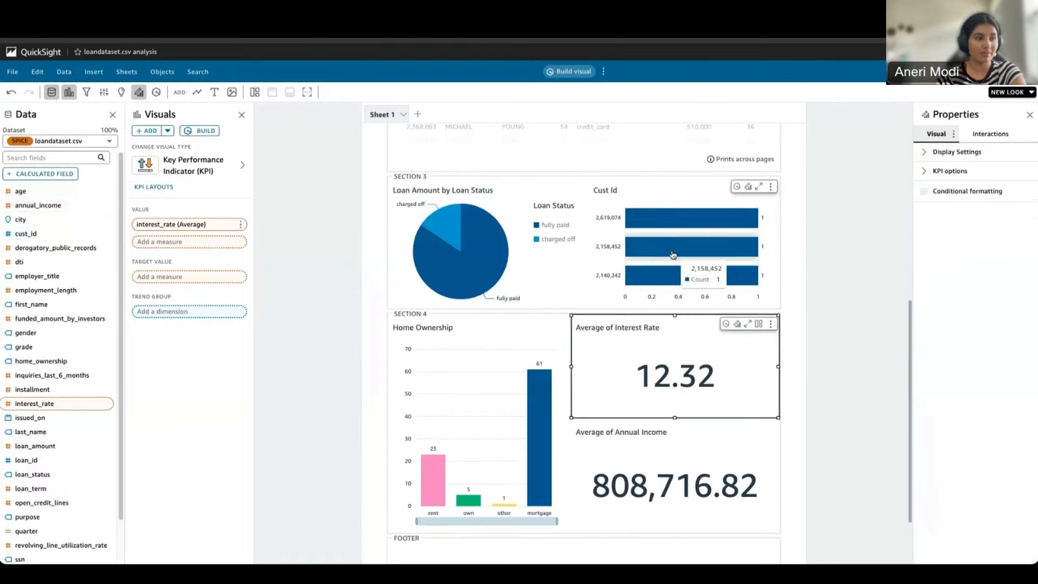
click(600, 286)
scroll(527, 249, up, 2)
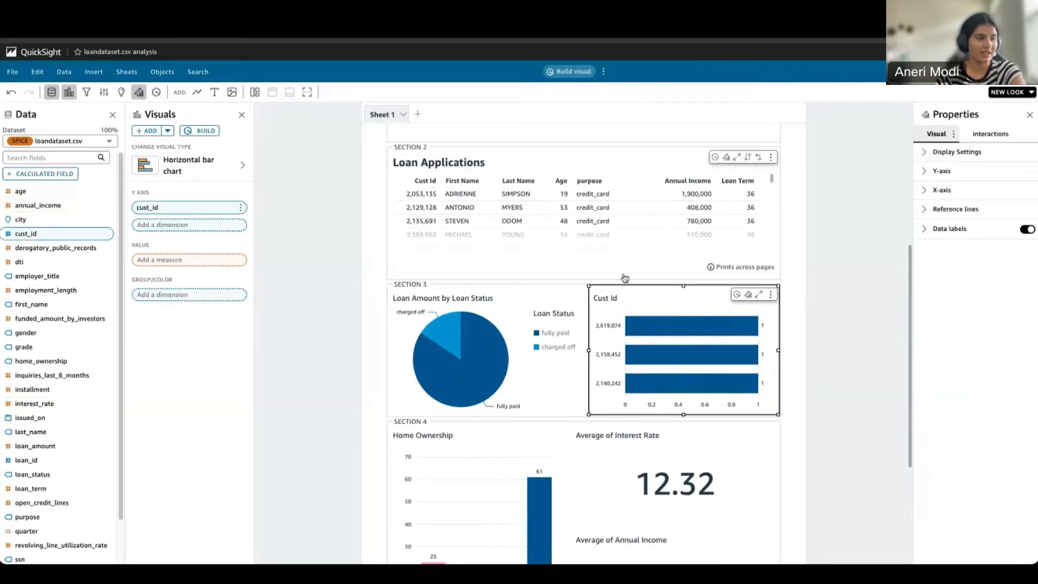
scroll(546, 259, down, 2)
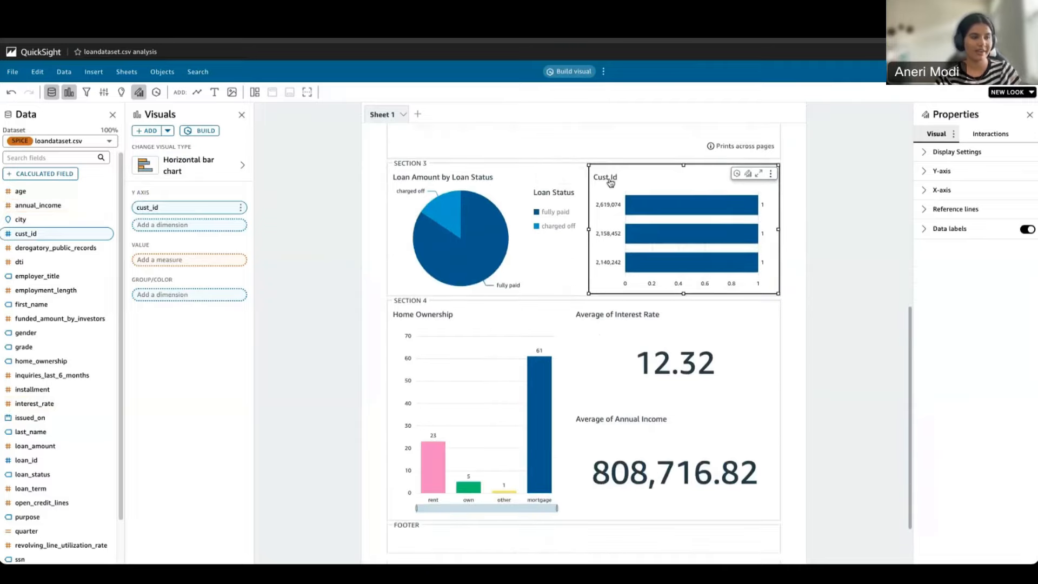
scroll(610, 183, down, 1)
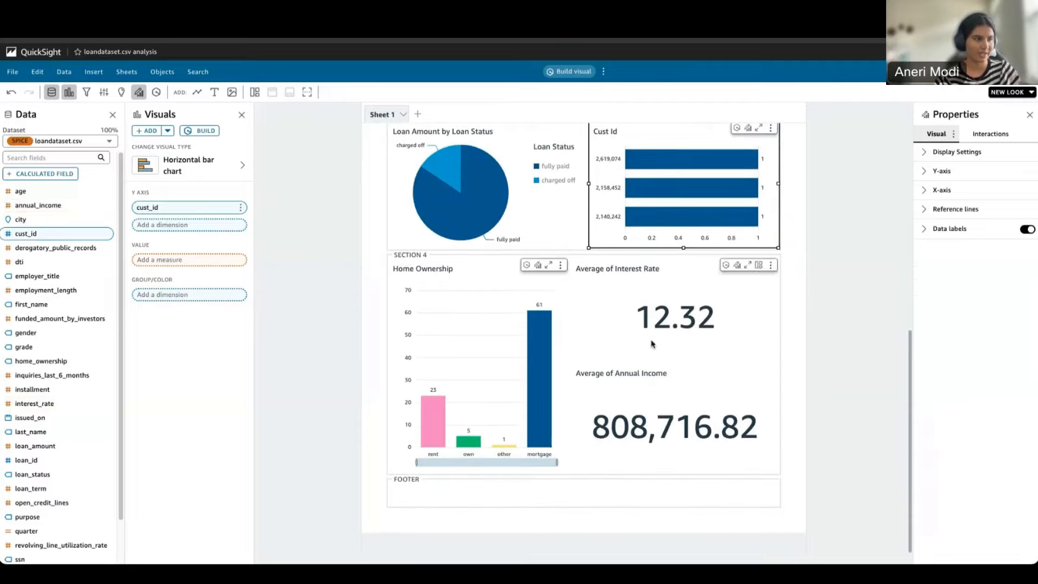
click(621, 316)
click(645, 396)
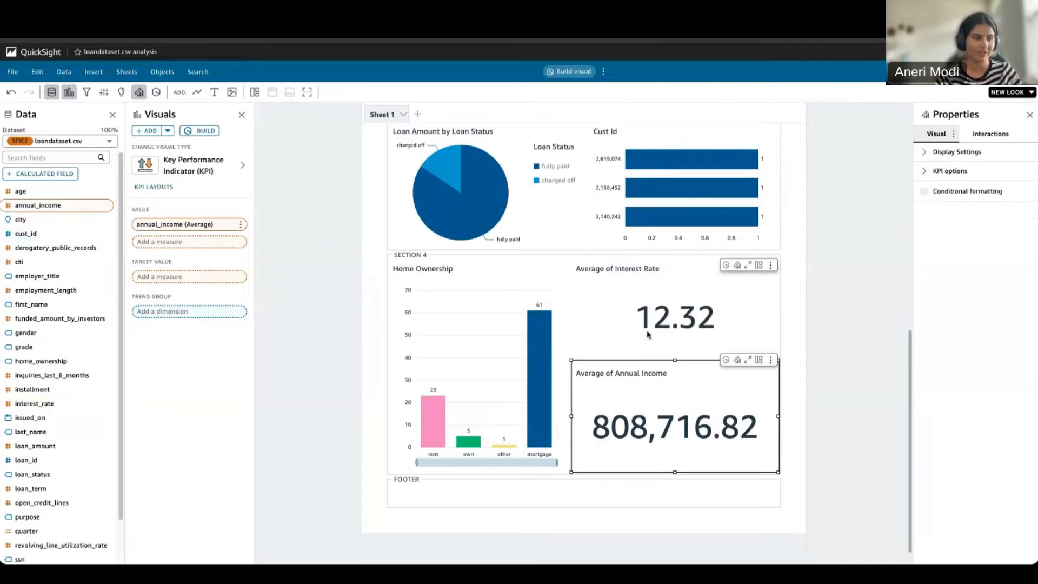
scroll(651, 325, up, 7)
scroll(651, 325, down, 4)
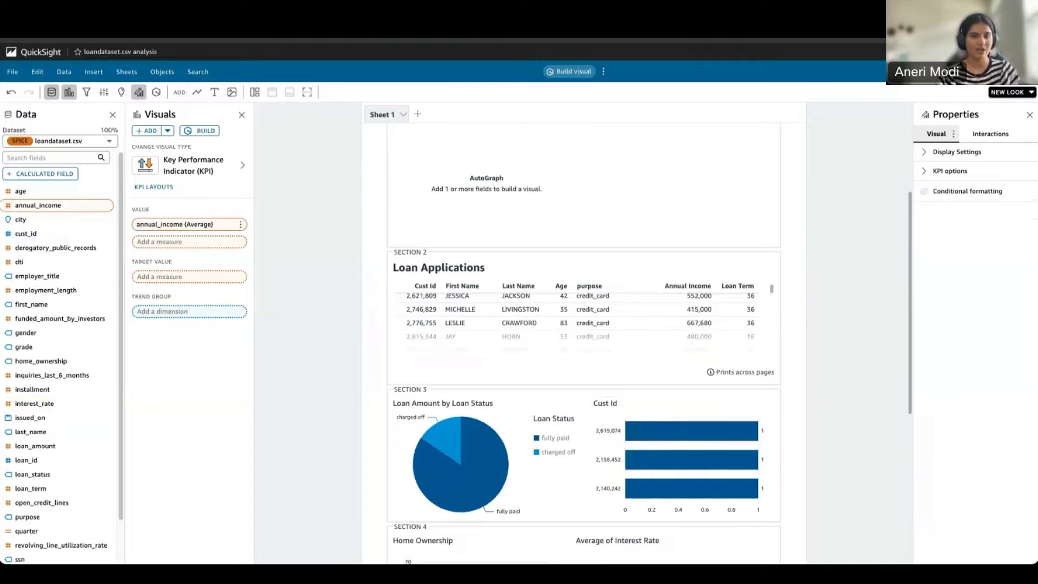
scroll(633, 359, down, 5)
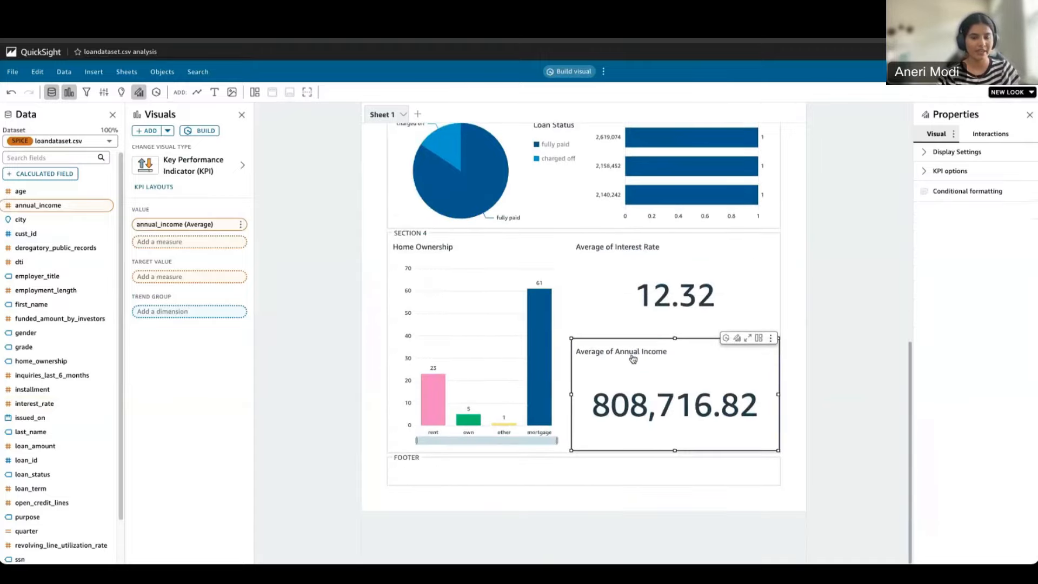
scroll(633, 359, up, 10)
scroll(647, 311, down, 10)
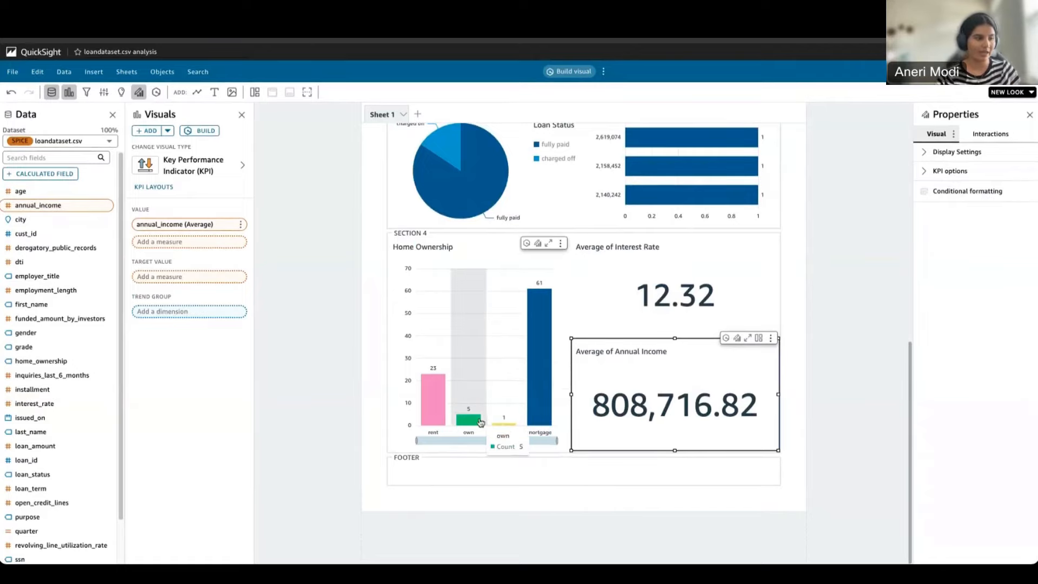
click(389, 243)
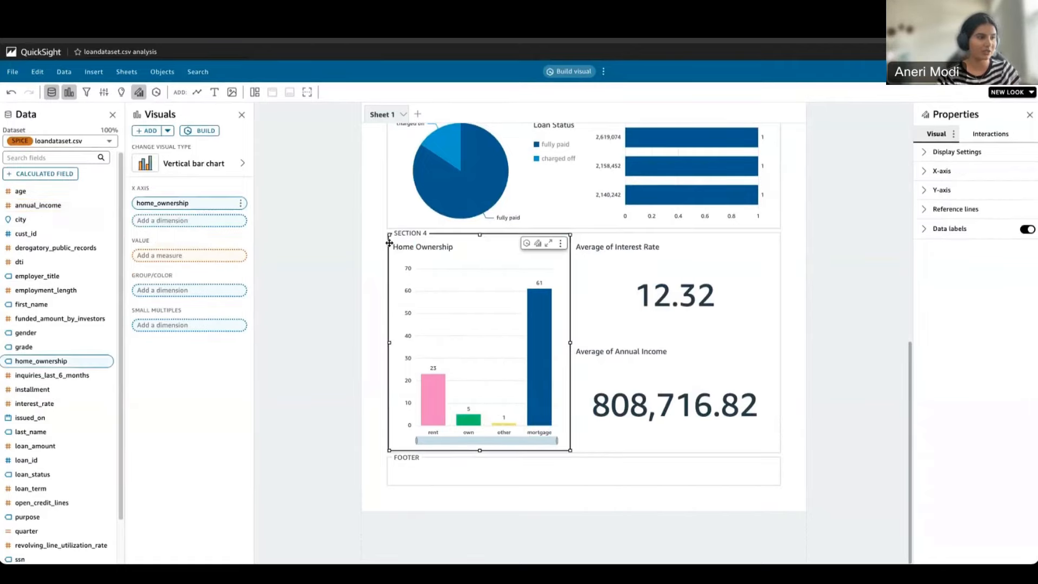
Add Section 5 and place in it a Q-built table with cust id, loan id, issued_on, verification status = verified.
click(94, 71)
click(131, 155)
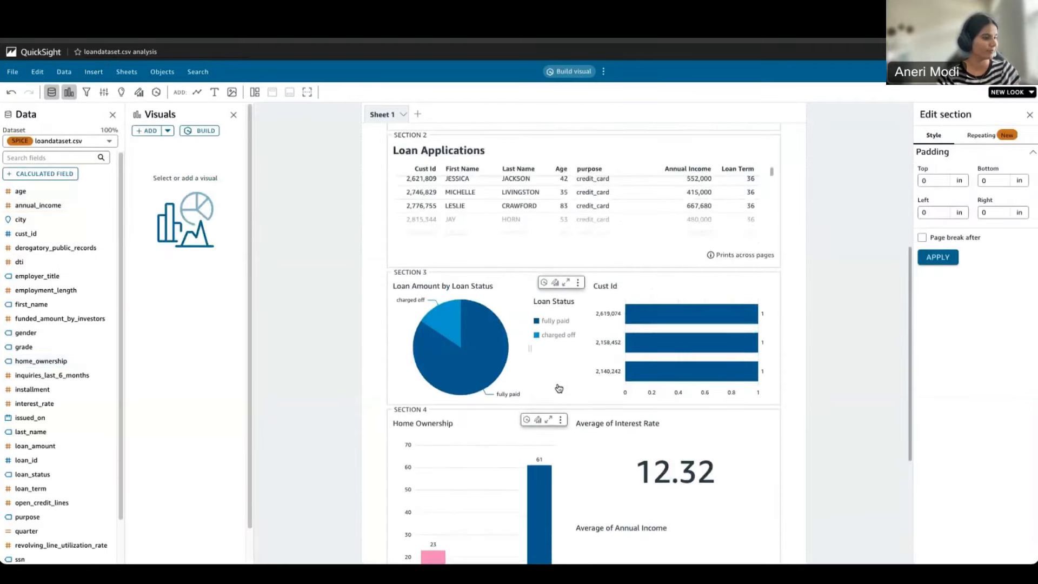
click(204, 131)
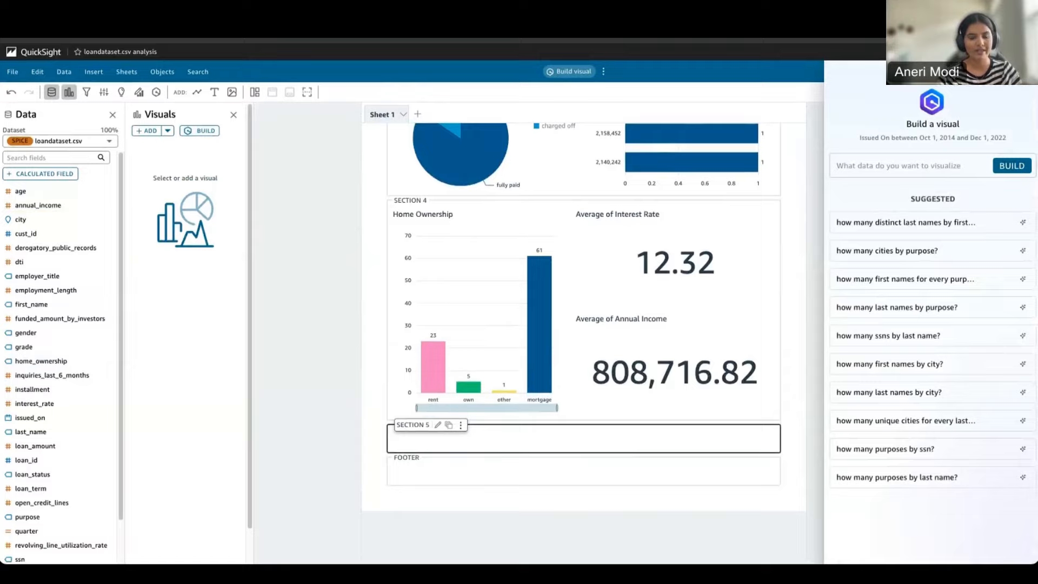
click(947, 163)
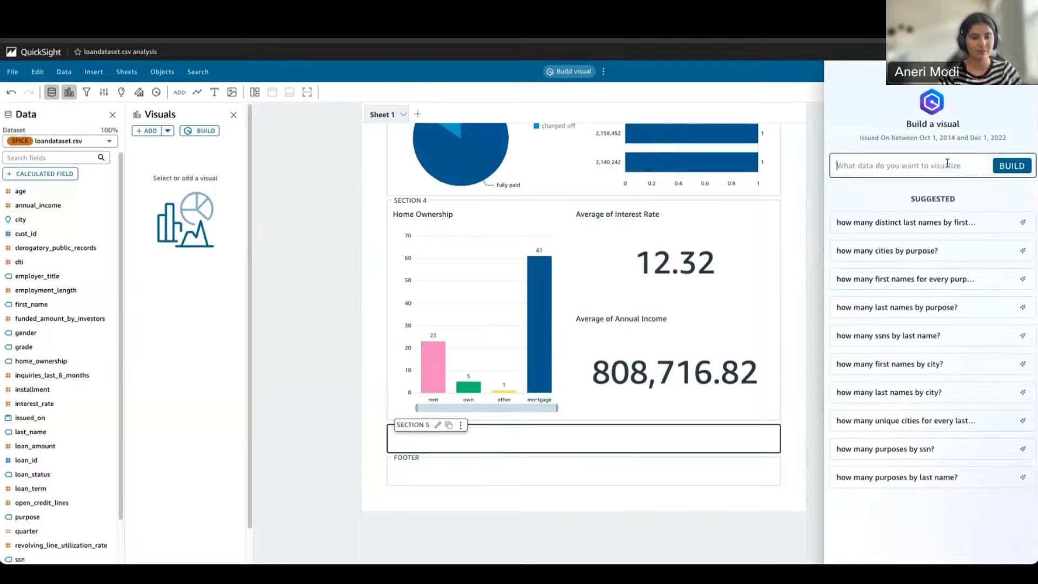
key(ctrl+v)
drag(943, 164, 791, 166)
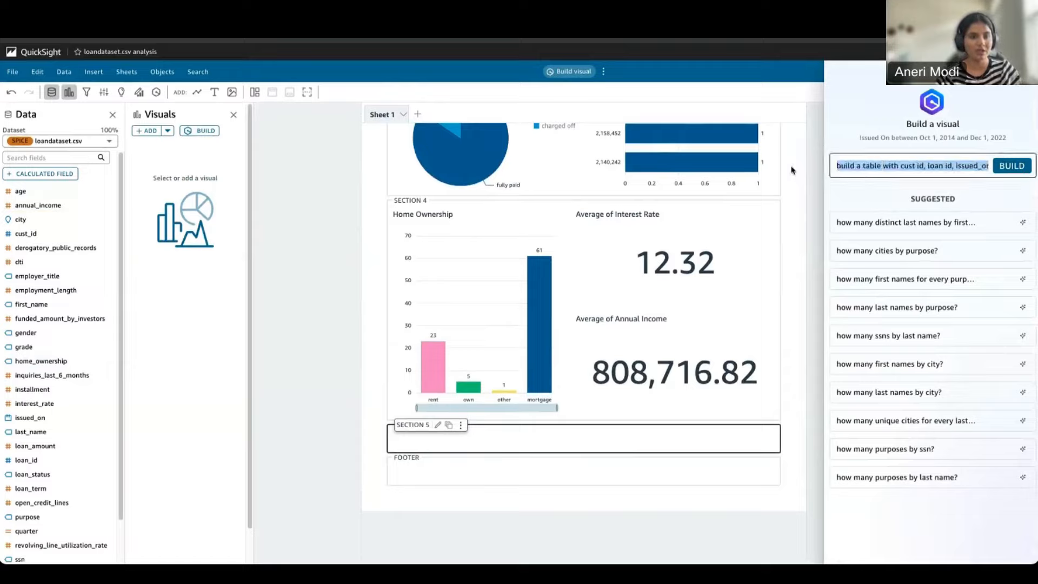
click(873, 166)
drag(900, 167, 992, 170)
click(915, 174)
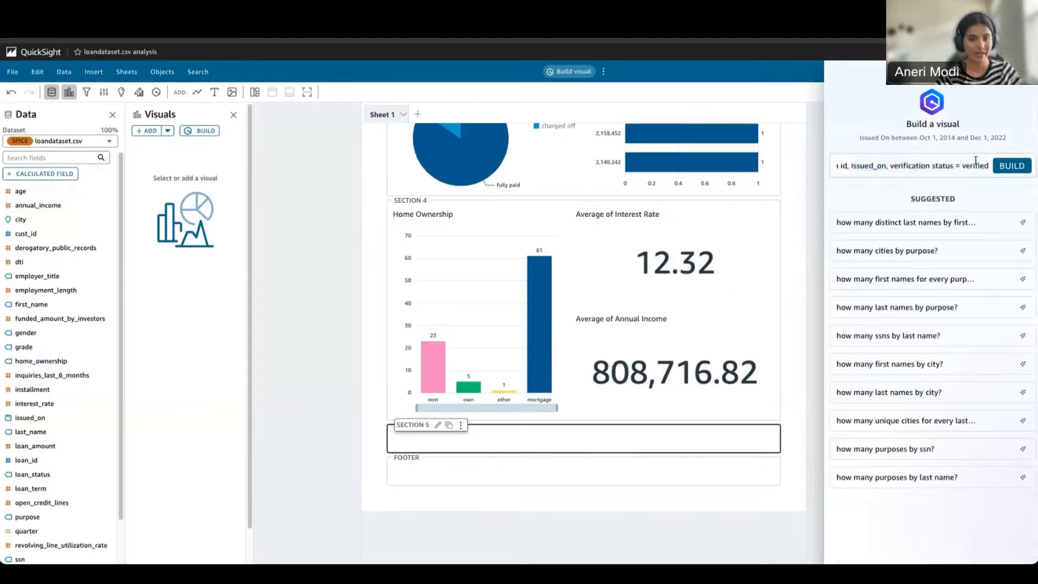
click(1012, 167)
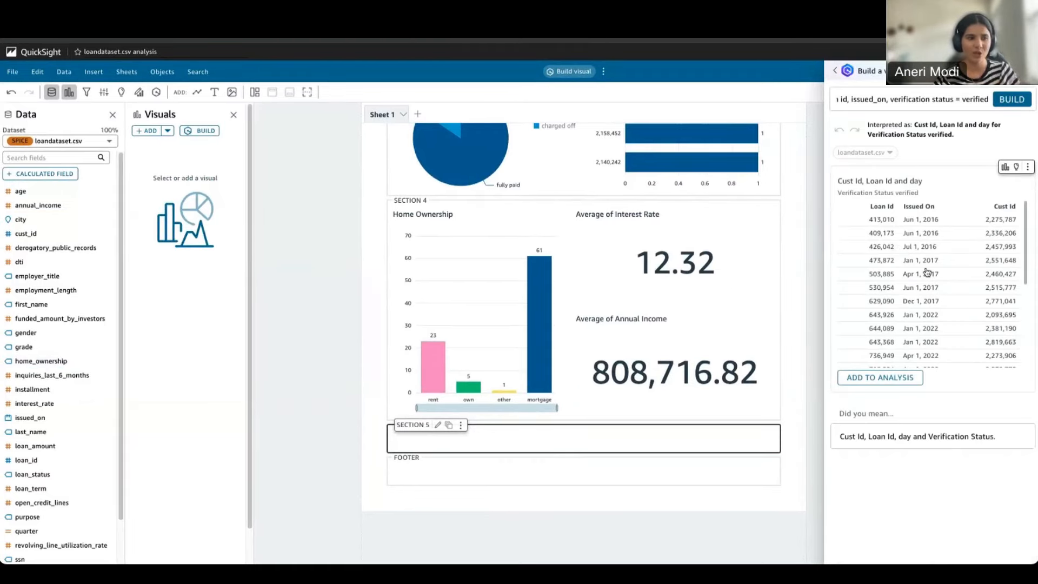
click(906, 386)
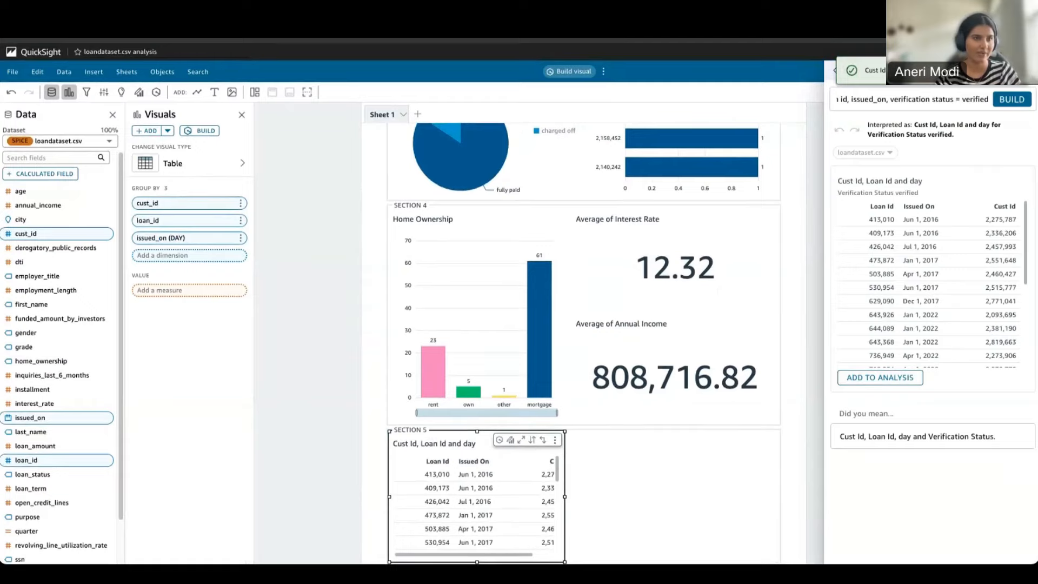
Widen the new Cust Id, Loan Id and day table to the right edge of Section 5.
scroll(608, 421, down, 2)
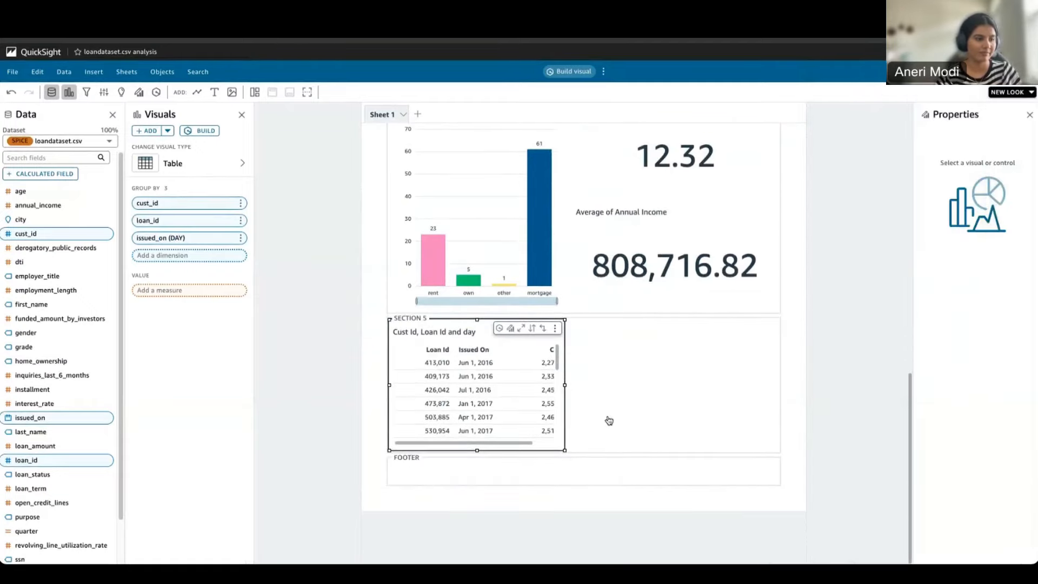
drag(565, 385, 778, 371)
scroll(779, 371, up, 2)
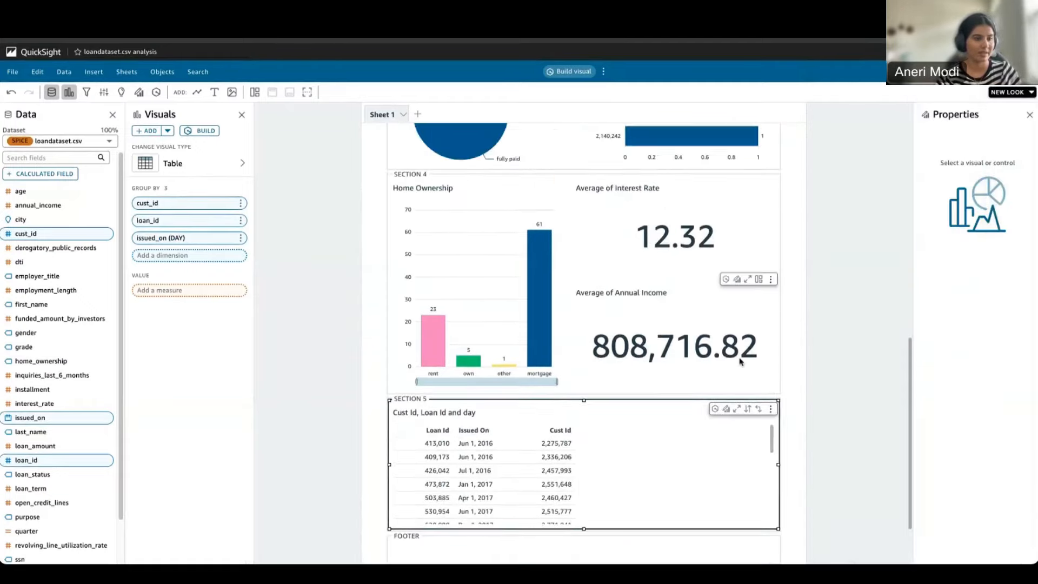
Have Q edit the Section 5 table with the request "add verification_status".
click(715, 409)
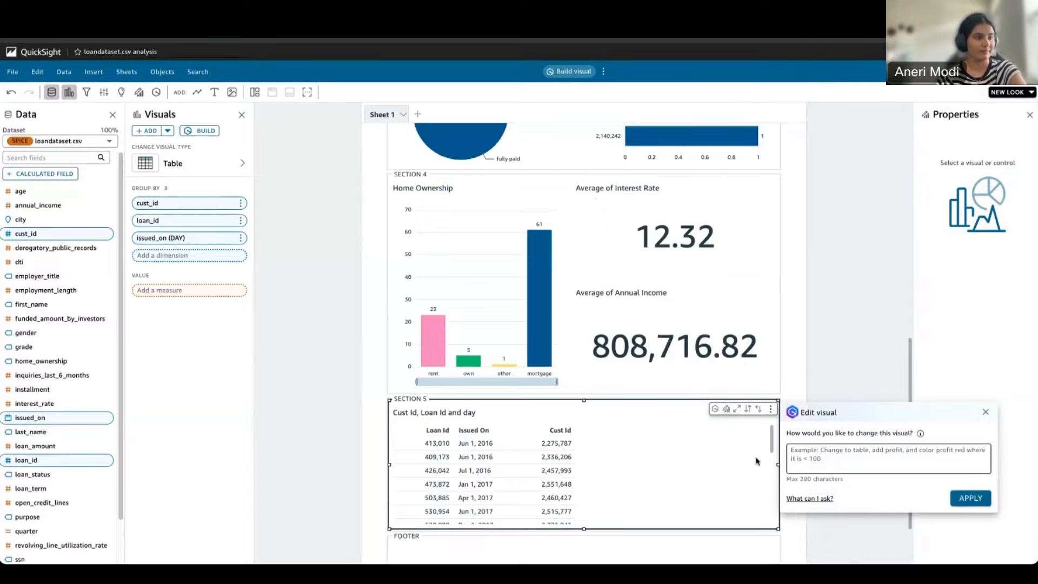
click(843, 456)
text(add verification_status)
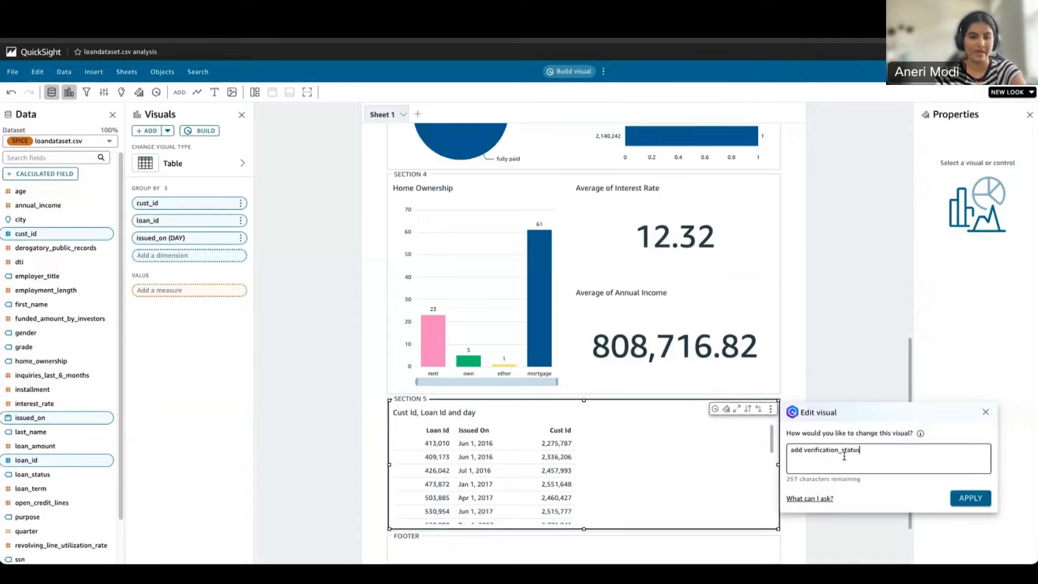
click(971, 497)
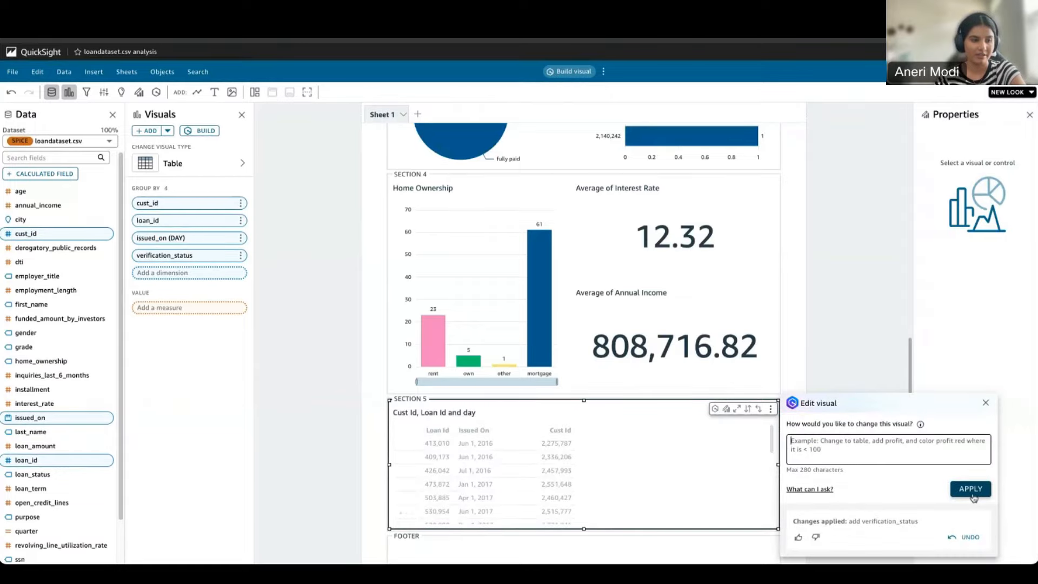
click(627, 488)
Examine the verification_status values across the rows of the Section 5 table.
scroll(628, 489, down, 10)
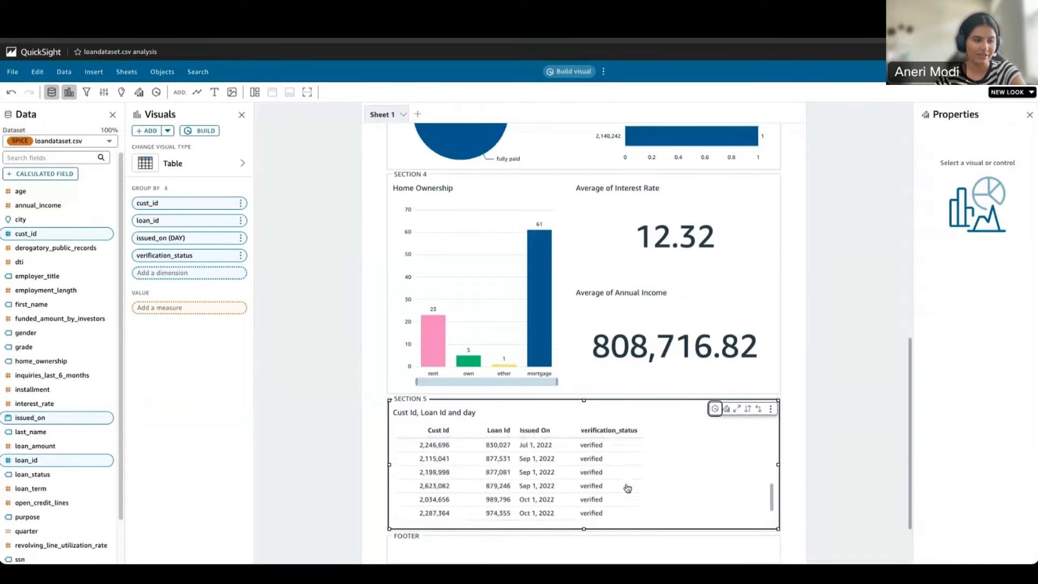
scroll(628, 488, up, 10)
scroll(627, 489, down, 5)
scroll(630, 396, up, 5)
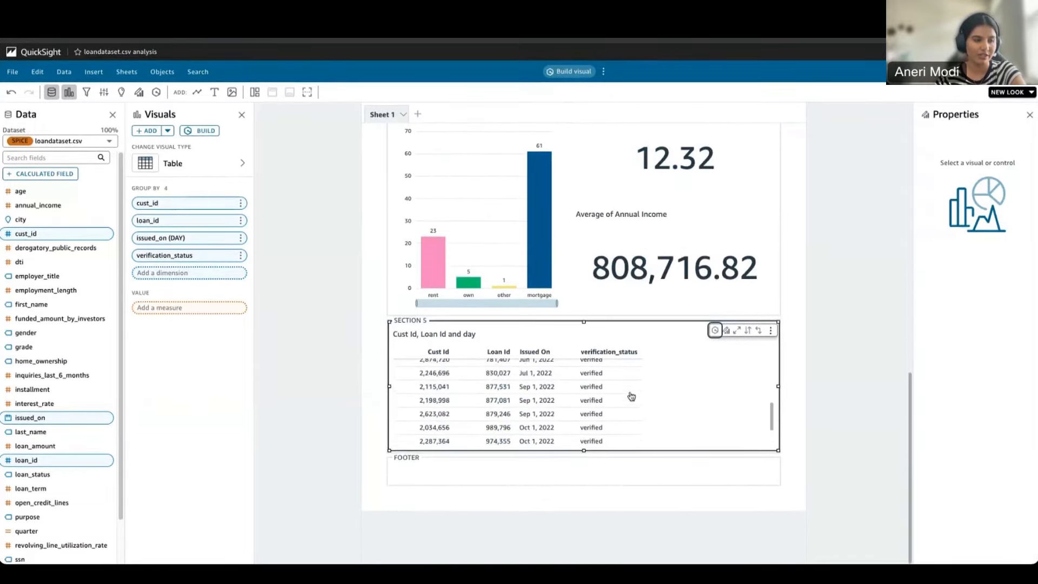
scroll(630, 396, down, 2)
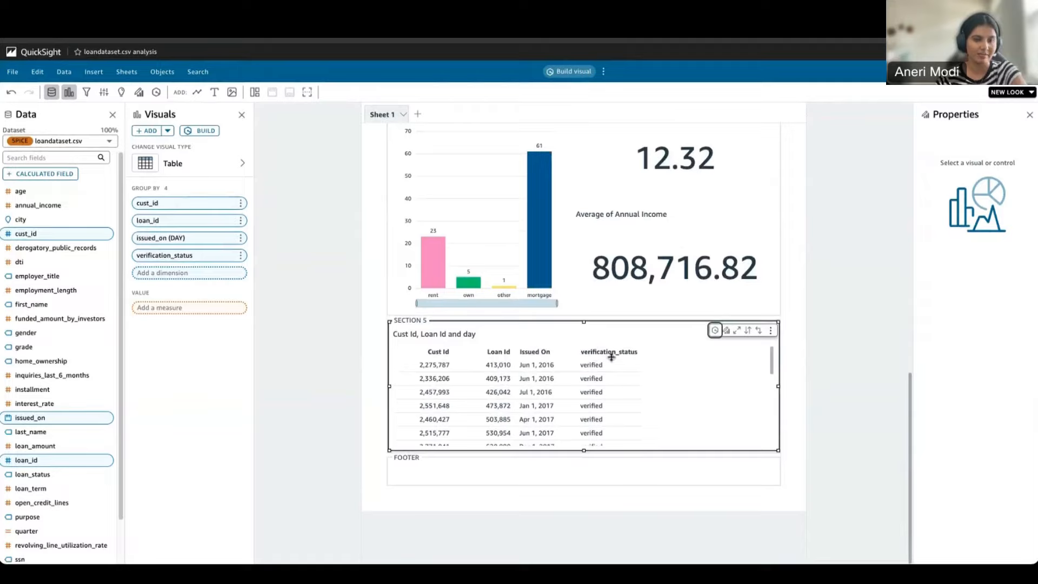
click(608, 353)
click(602, 368)
click(667, 374)
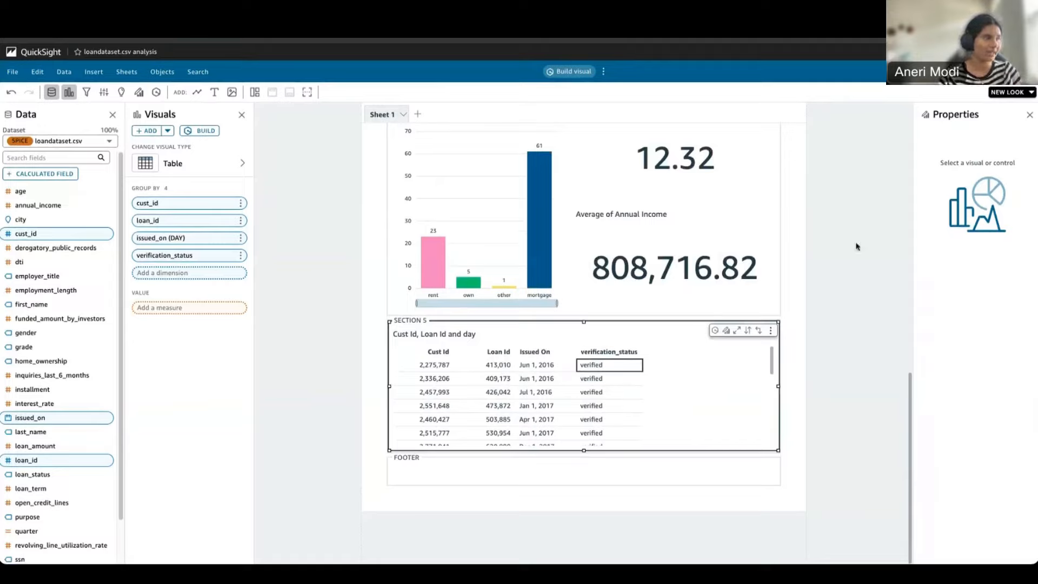
Open conditional formatting for the Section 5 table and bring up its choice of columns.
click(726, 330)
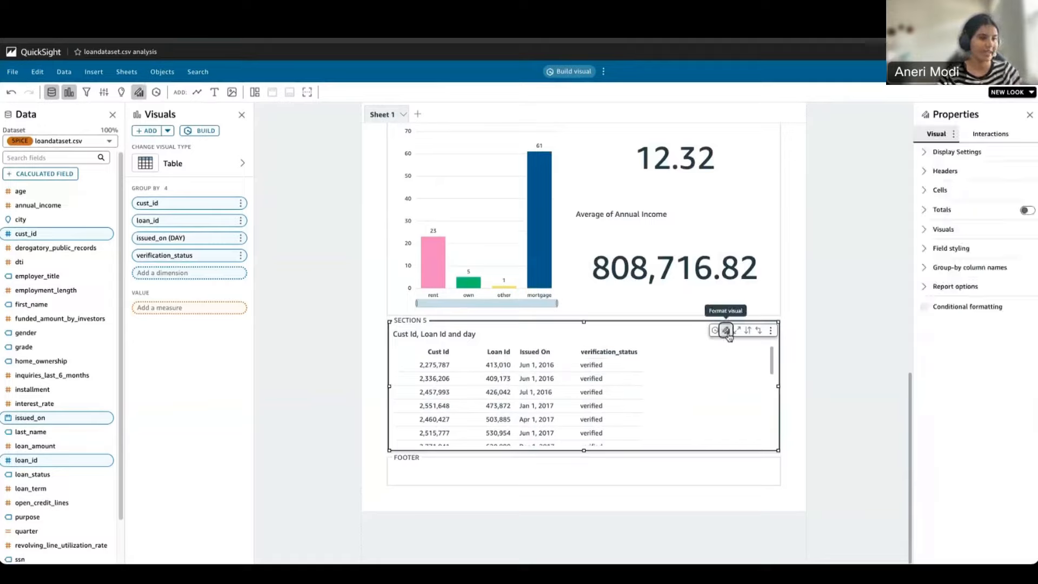
click(953, 308)
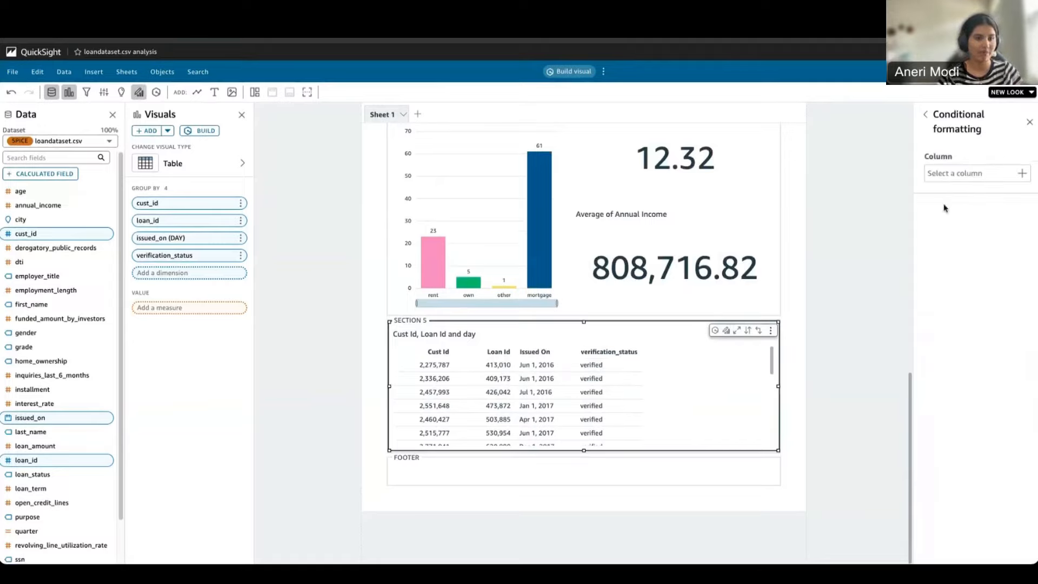
click(984, 173)
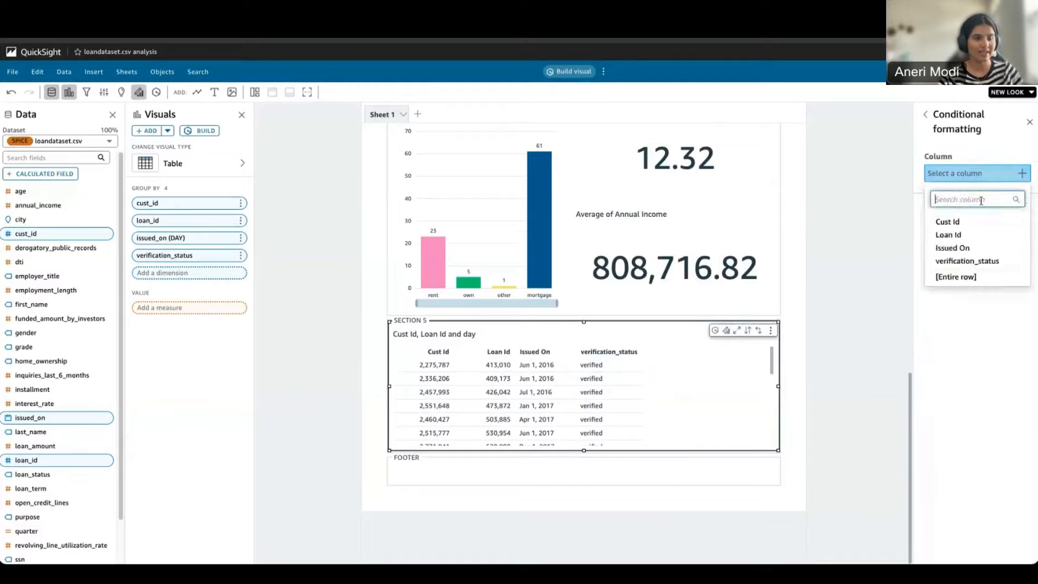
Start an icon-based conditional format on the verification_status column and choose the check mark as its icon.
click(993, 264)
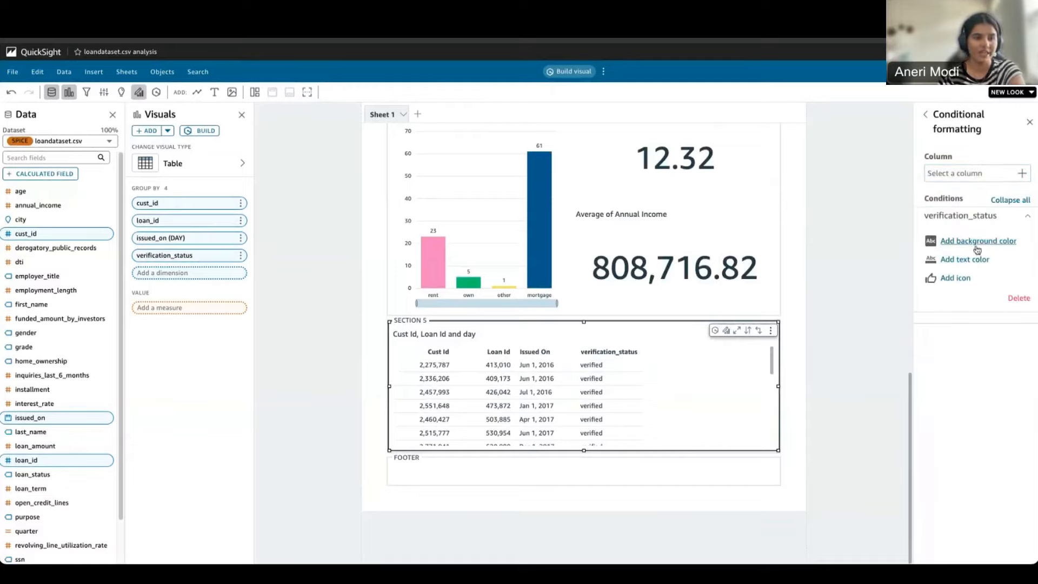
click(955, 278)
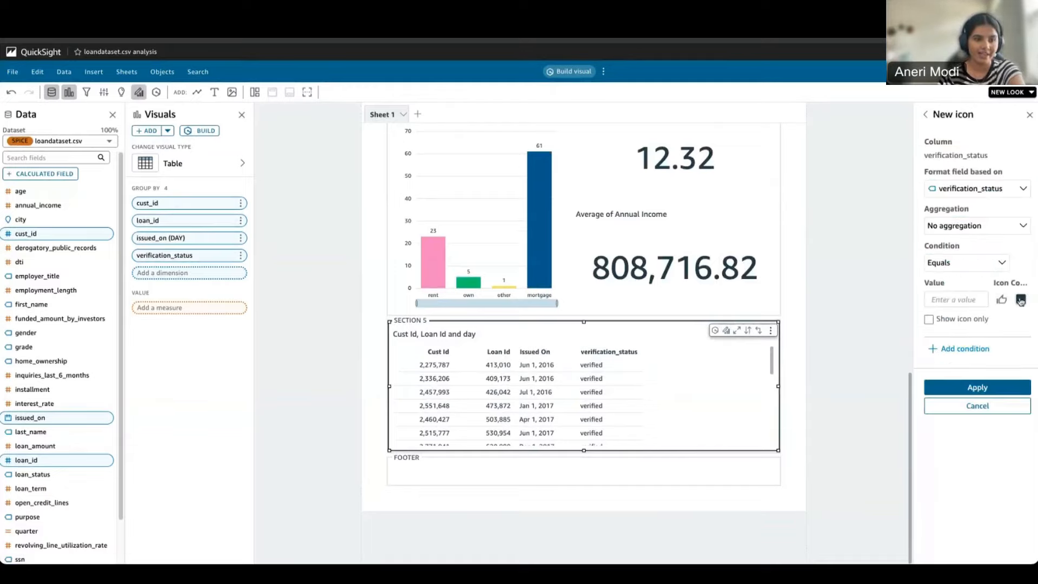
click(1020, 299)
click(991, 287)
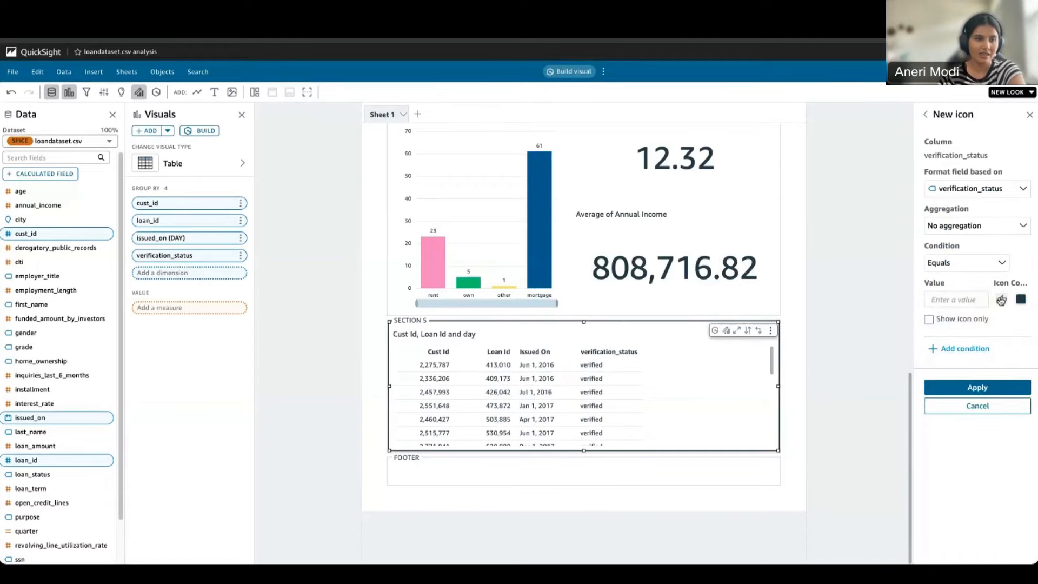
click(1001, 300)
click(959, 476)
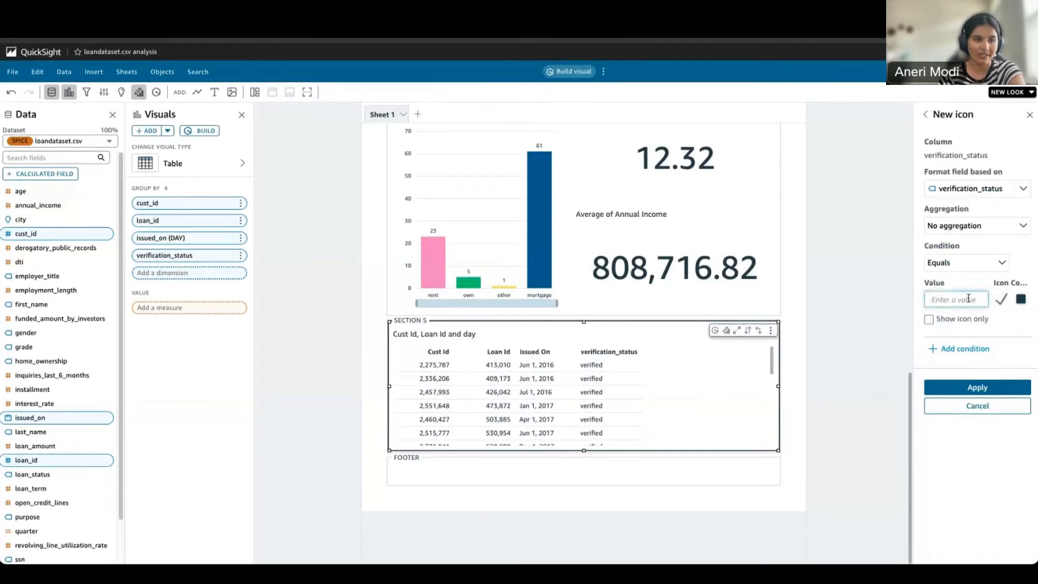
Set the icon condition to equal "verified", colour the check mark green, and apply the rule.
text(verified)
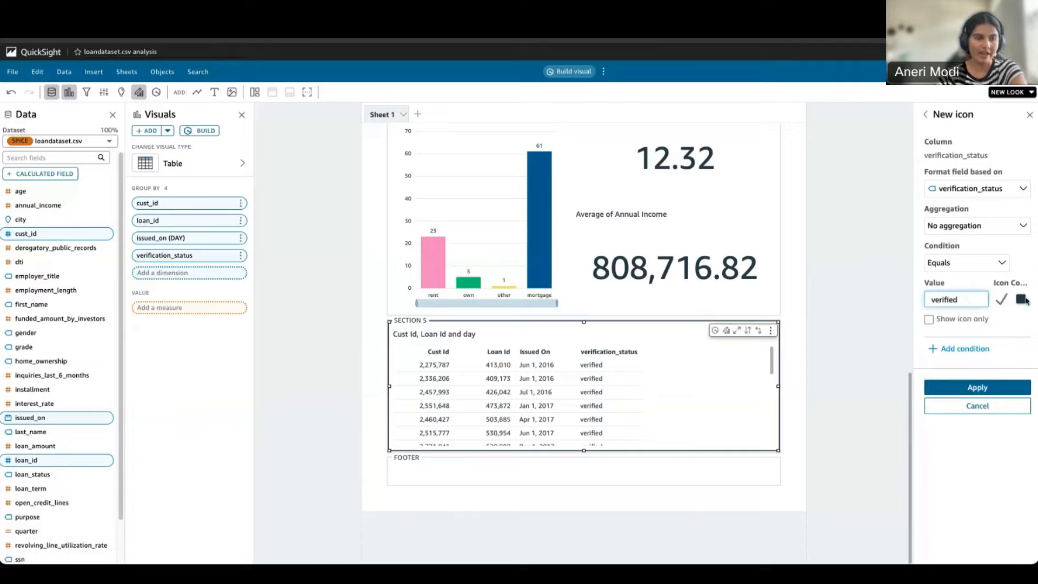
click(1024, 299)
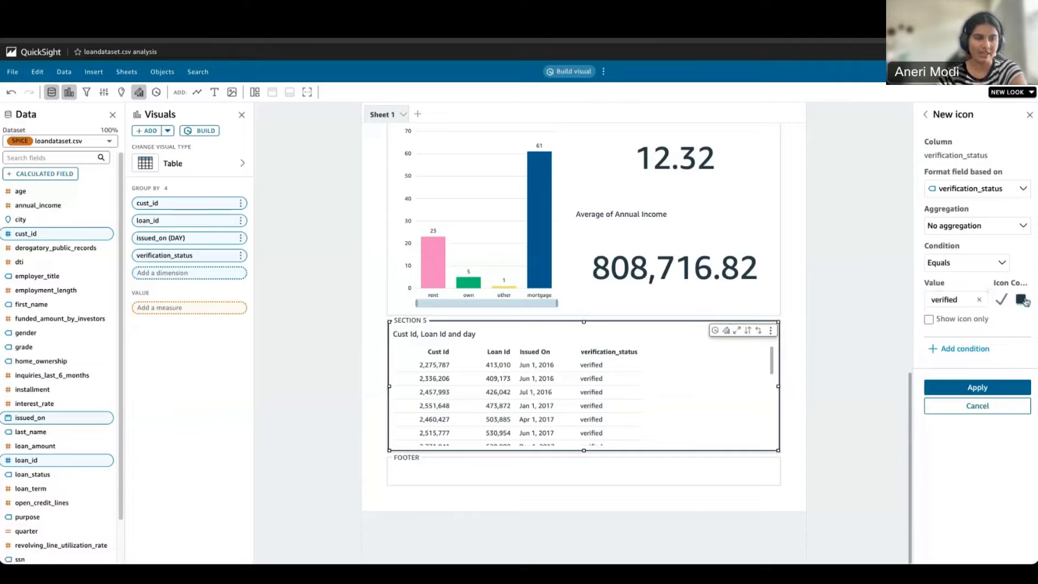
click(1023, 300)
click(996, 303)
click(978, 387)
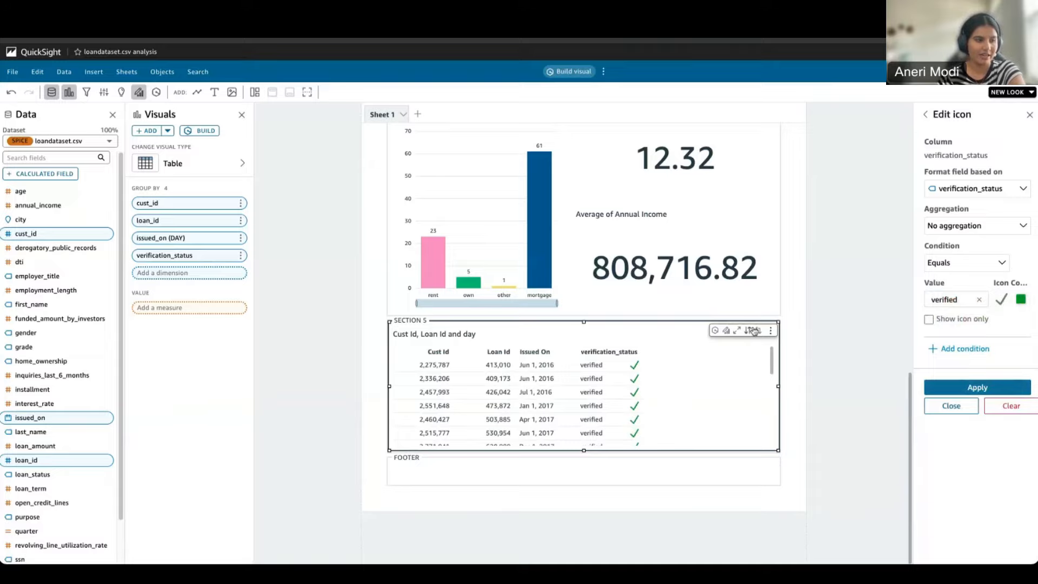
Show only the icon in the verification_status column, apply the change, and check the table's rows.
click(929, 320)
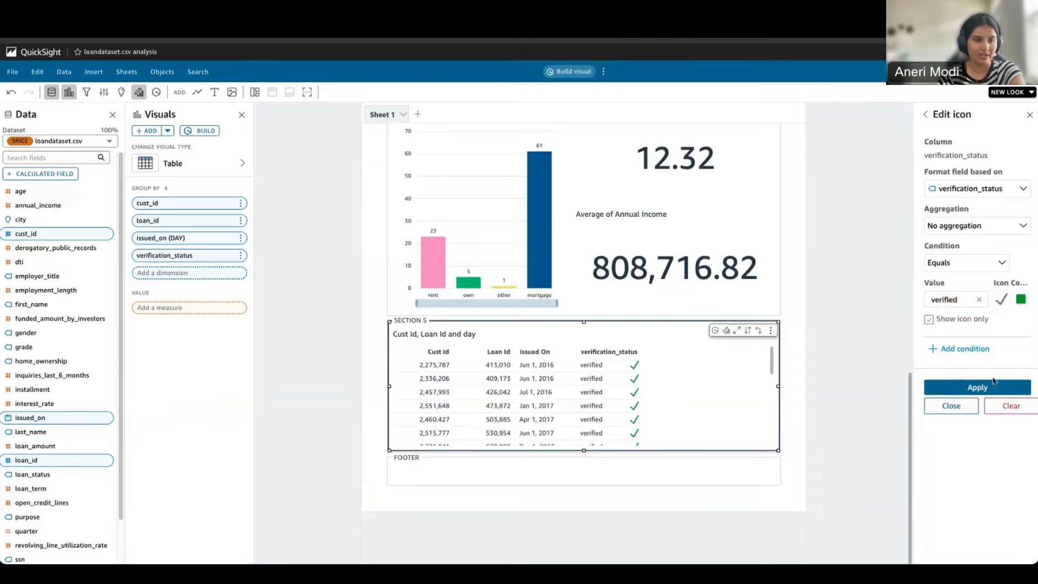
click(977, 387)
scroll(659, 446, down, 3)
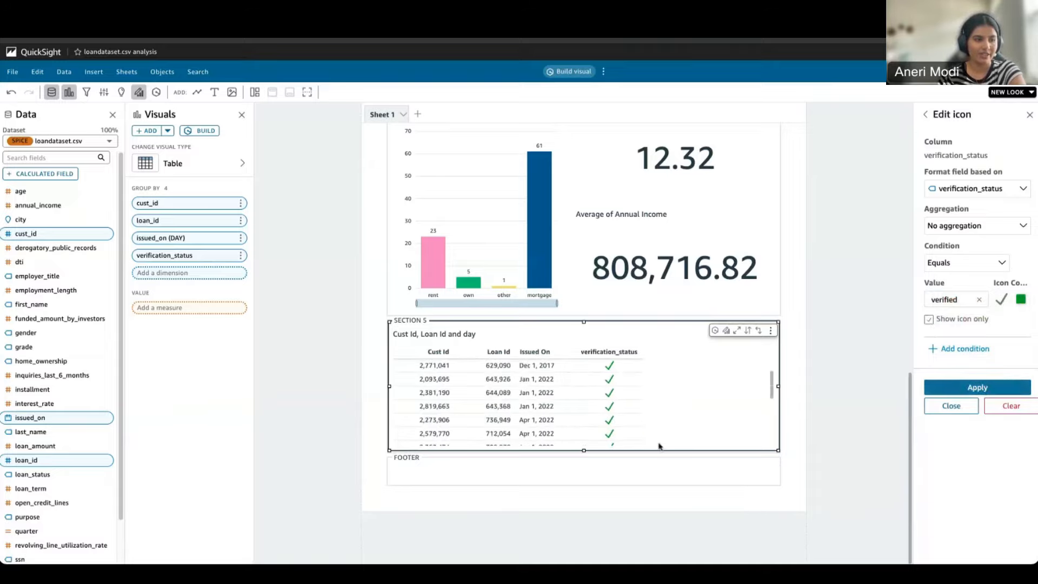
scroll(659, 446, down, 3)
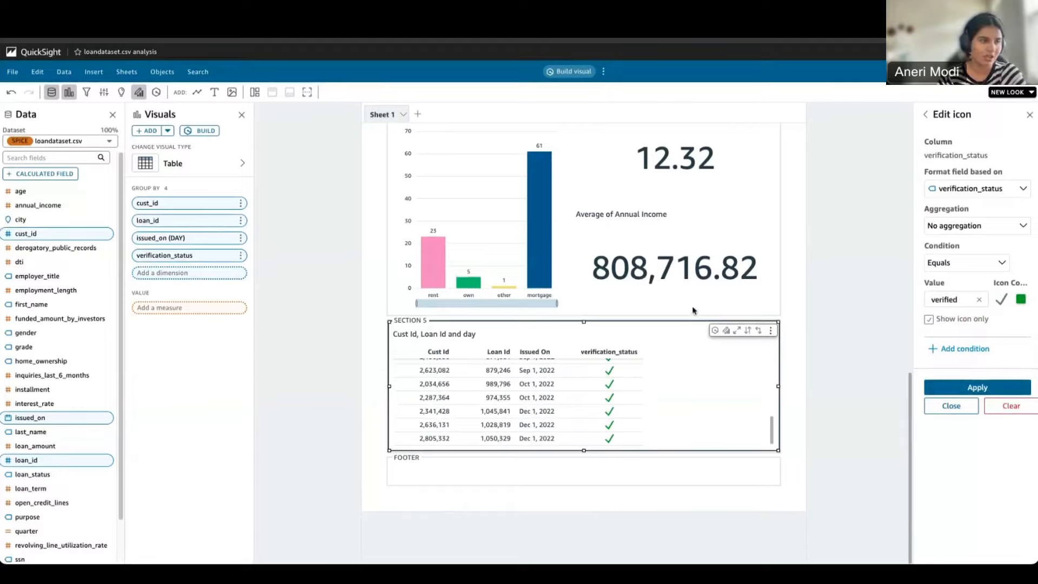
Retitle the table with the natural-language edit prompt "change title to Approved Loan Applications".
click(716, 330)
text(ch)
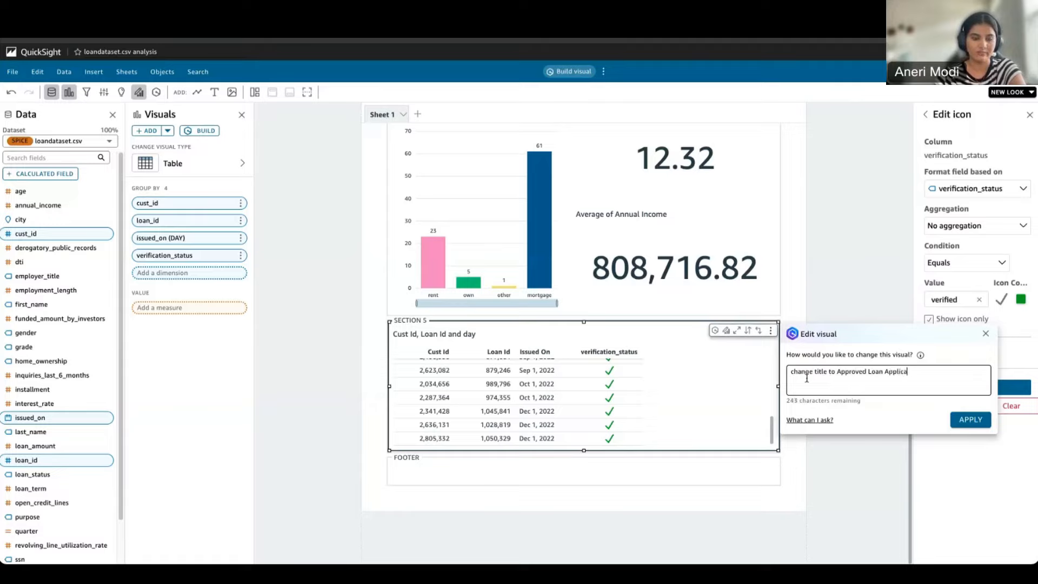
click(971, 419)
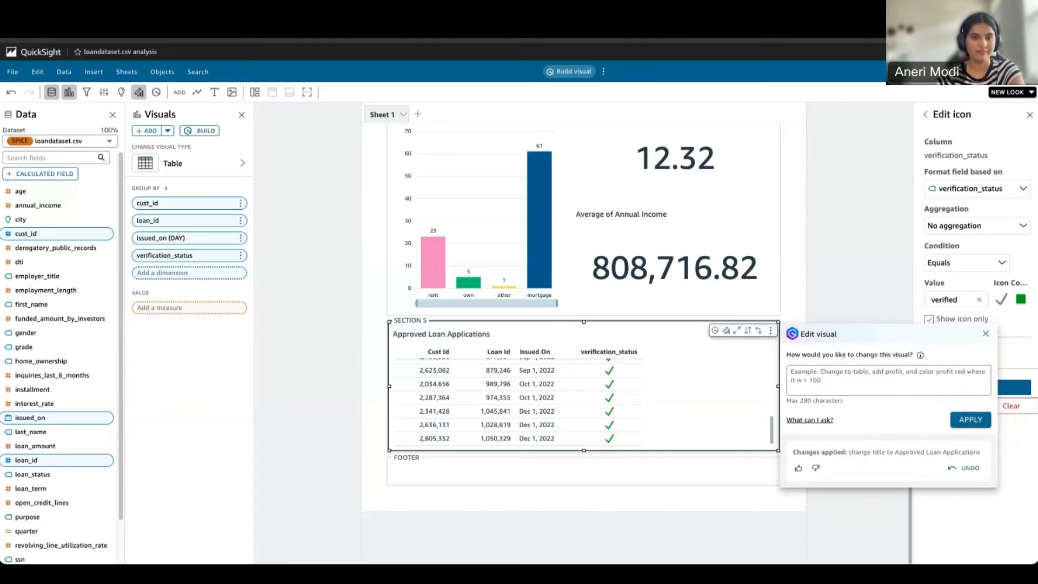
Format the Approved Loan Applications title as extra large bold text and save it.
double_click(465, 335)
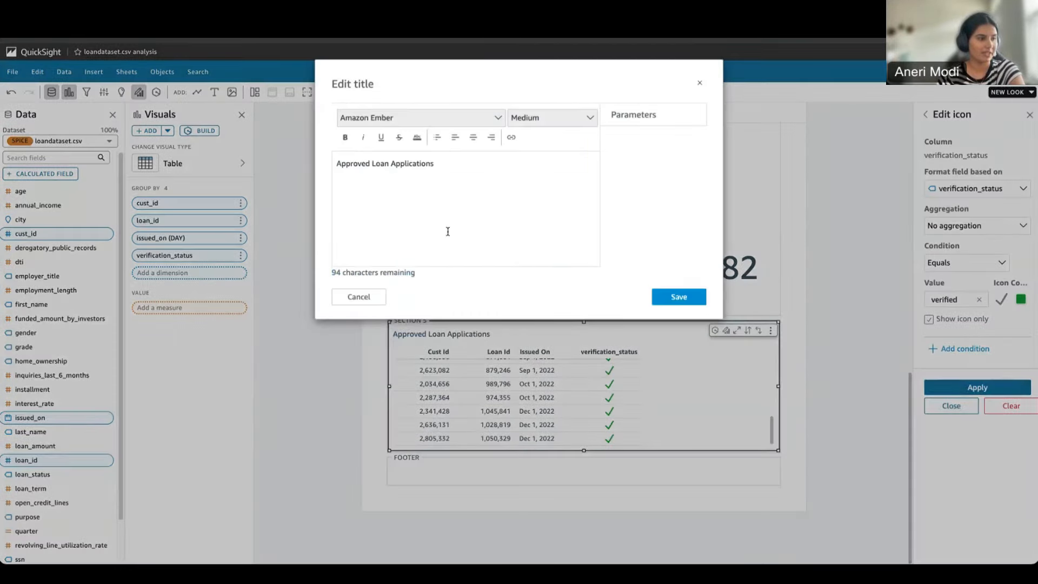
click(581, 117)
click(563, 190)
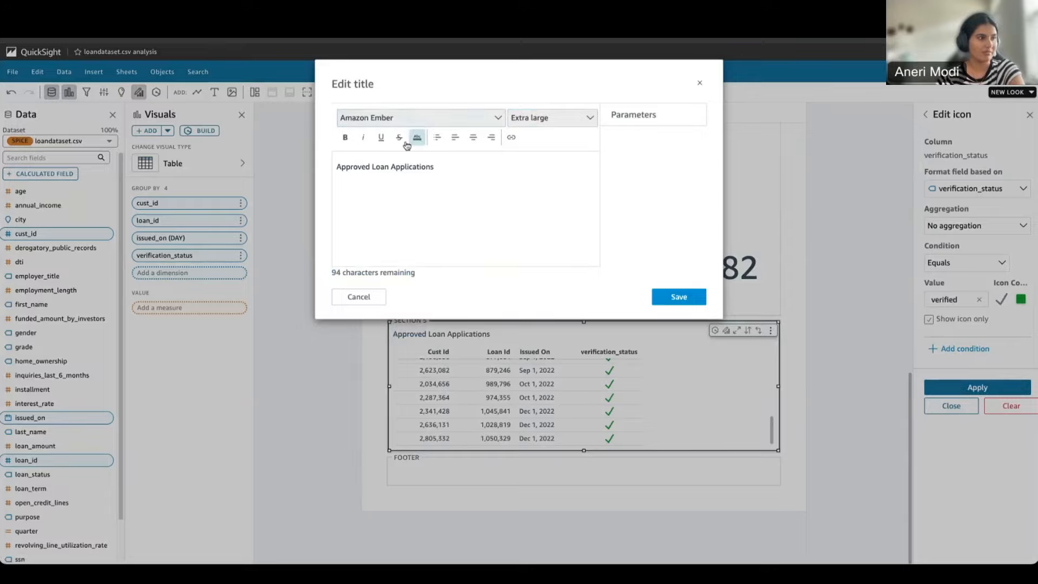
key(ctrl+a)
click(538, 125)
click(552, 186)
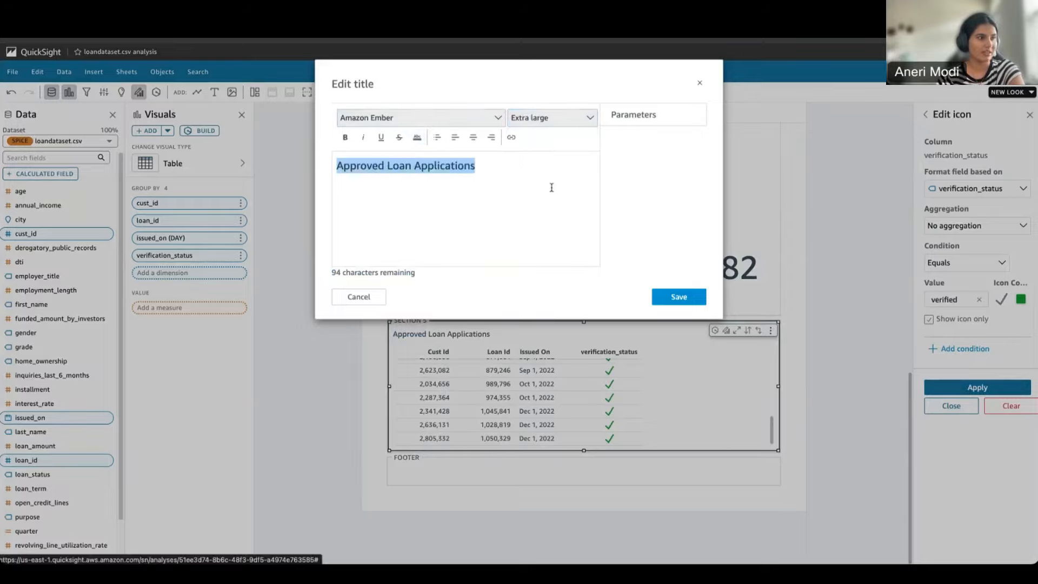
click(343, 137)
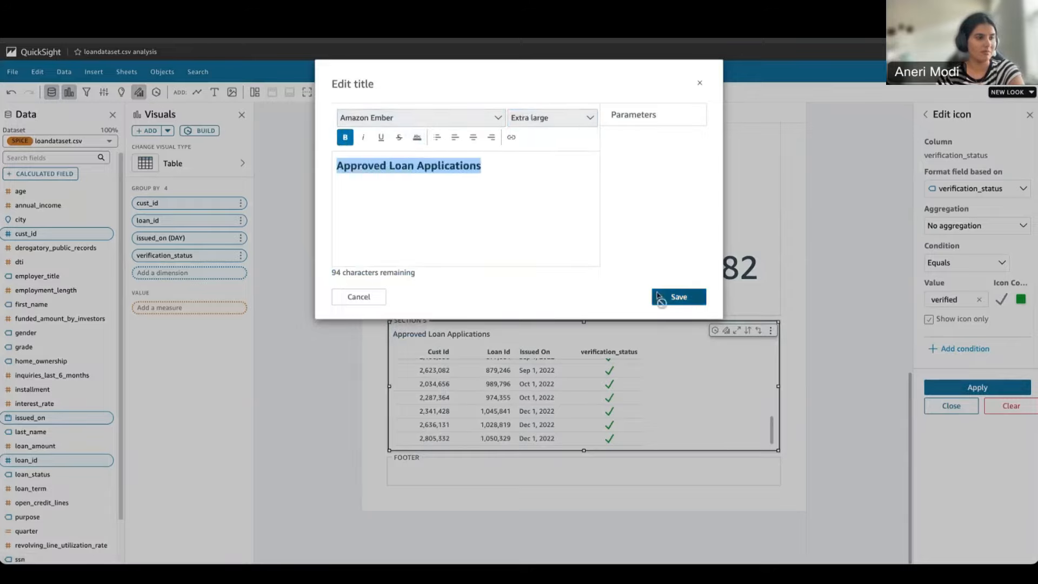
click(676, 297)
Review the approved loans table, the report header and the sections in between.
scroll(625, 357, up, 10)
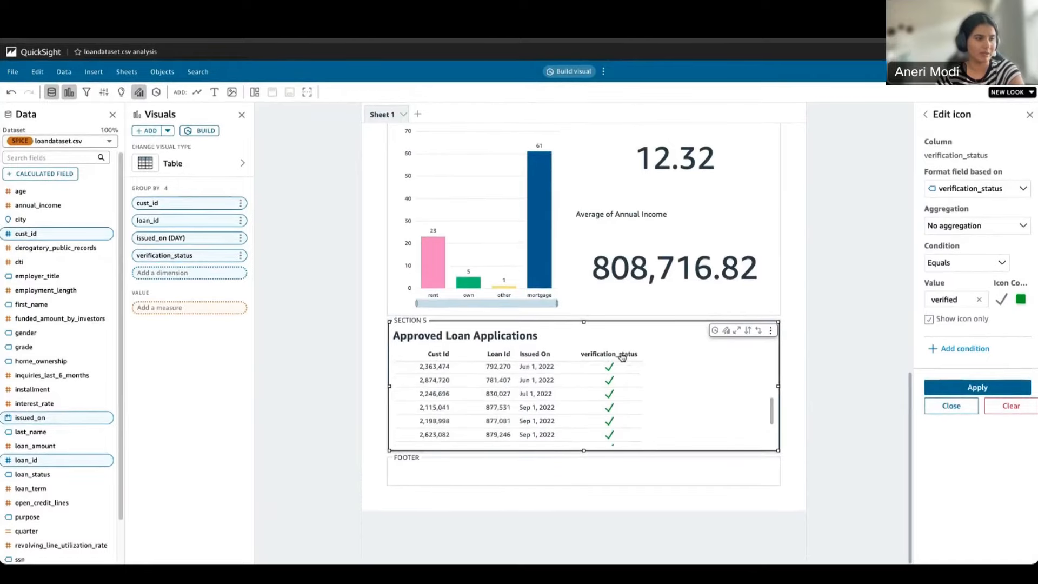
scroll(627, 361, up, 2)
scroll(594, 268, down, 6)
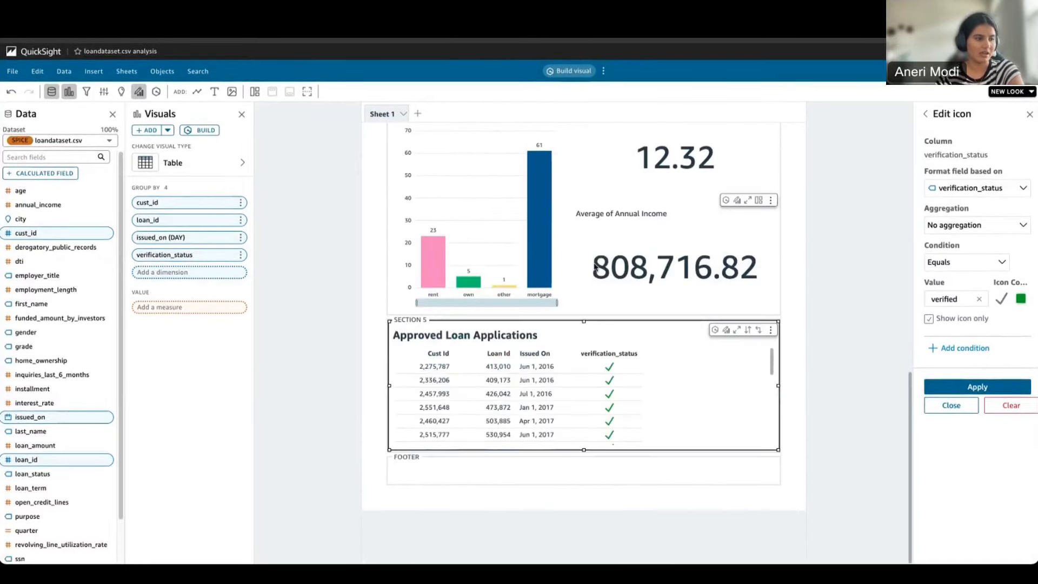
scroll(660, 297, up, 4)
scroll(516, 210, up, 10)
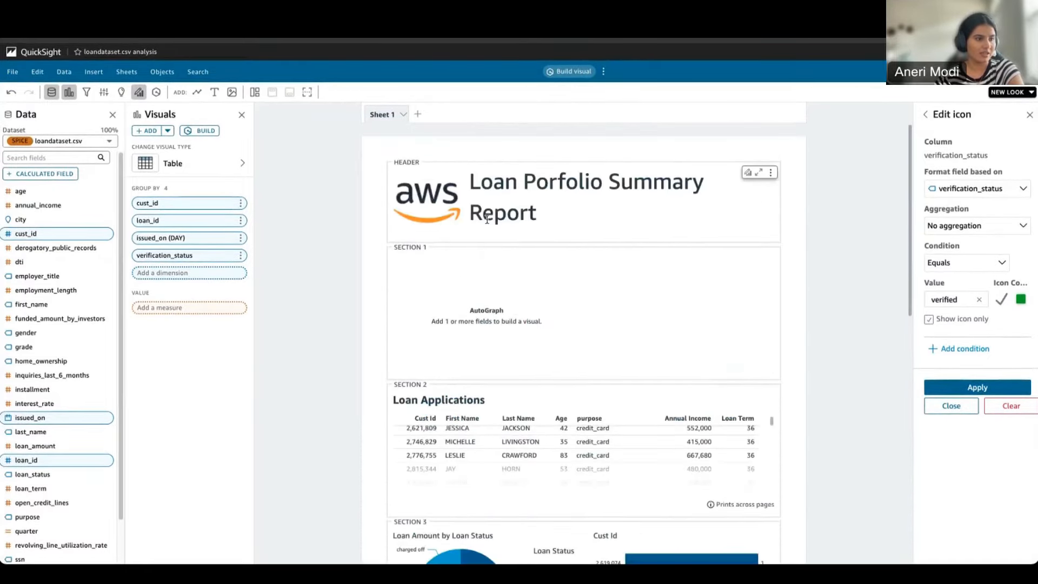
scroll(497, 216, down, 5)
scroll(488, 223, down, 3)
scroll(488, 223, down, 2)
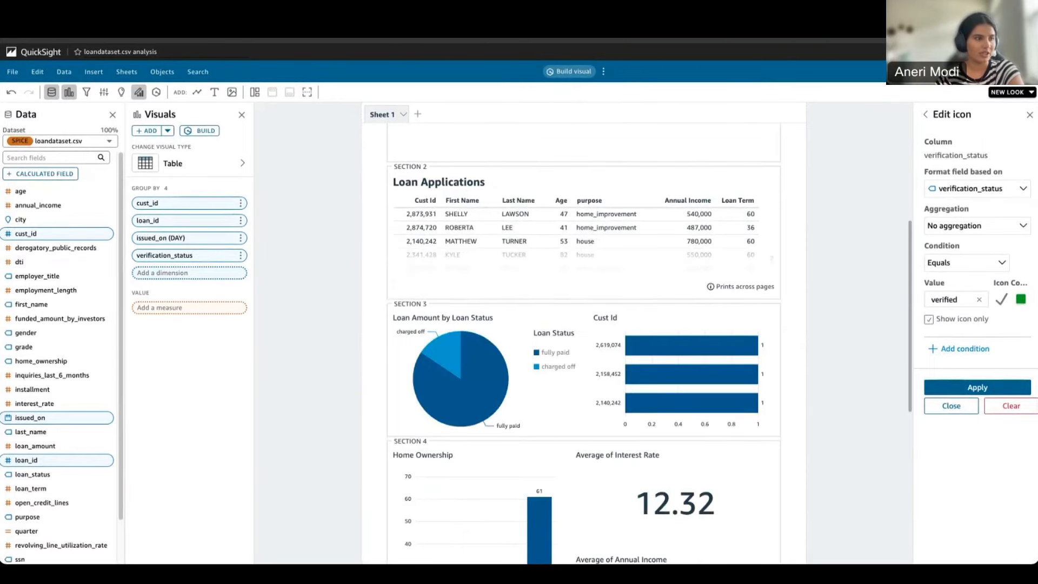
scroll(440, 283, up, 4)
Delete the empty AutoGraph visual from Section 1.
click(441, 284)
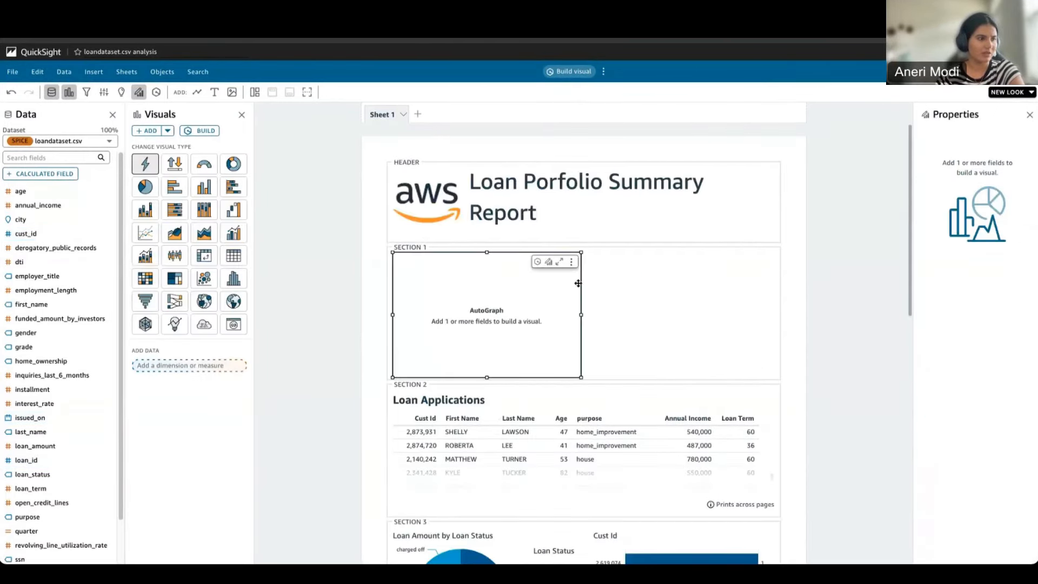
click(571, 261)
click(543, 373)
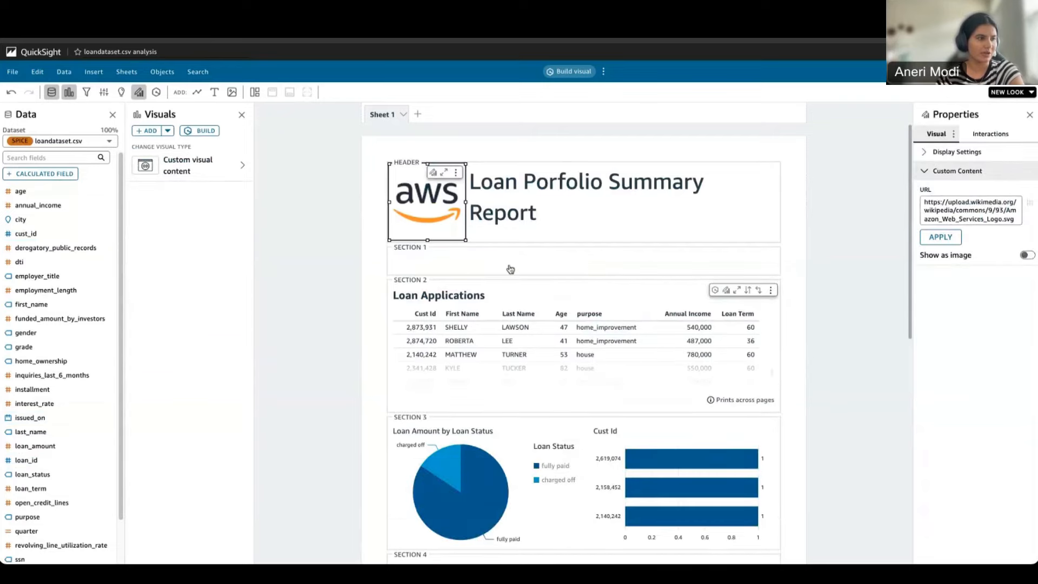
Add a text box to Section 1 and paste in the paragraph beginning "This set of reports provides a detailed and structured view".
click(510, 268)
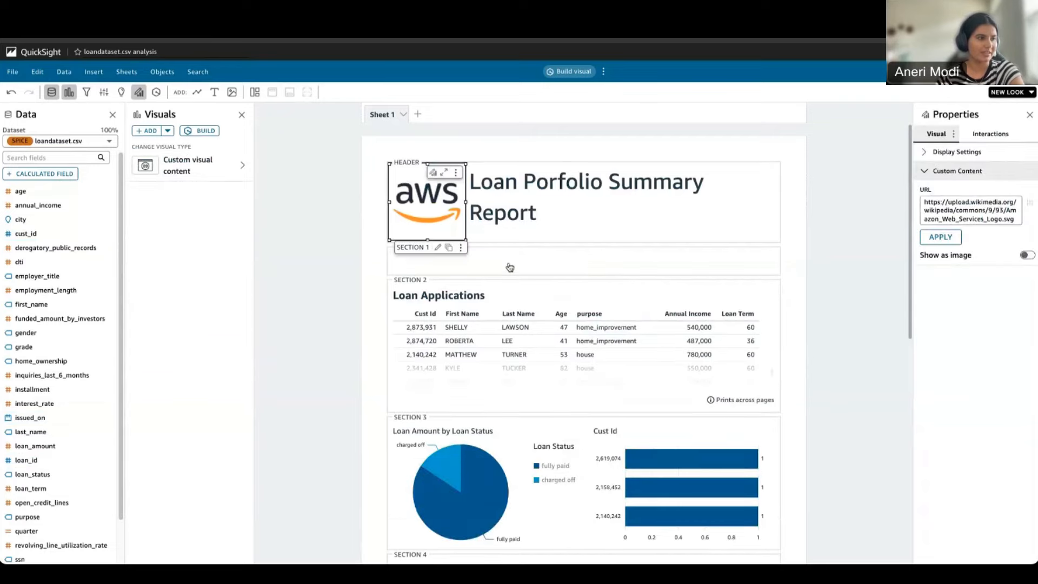
click(214, 92)
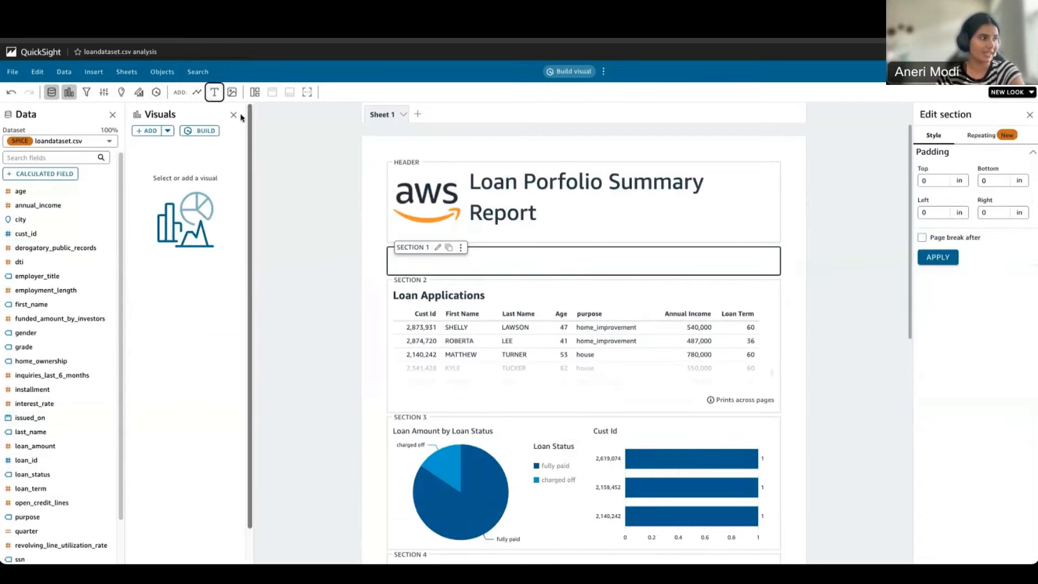
click(214, 91)
click(430, 283)
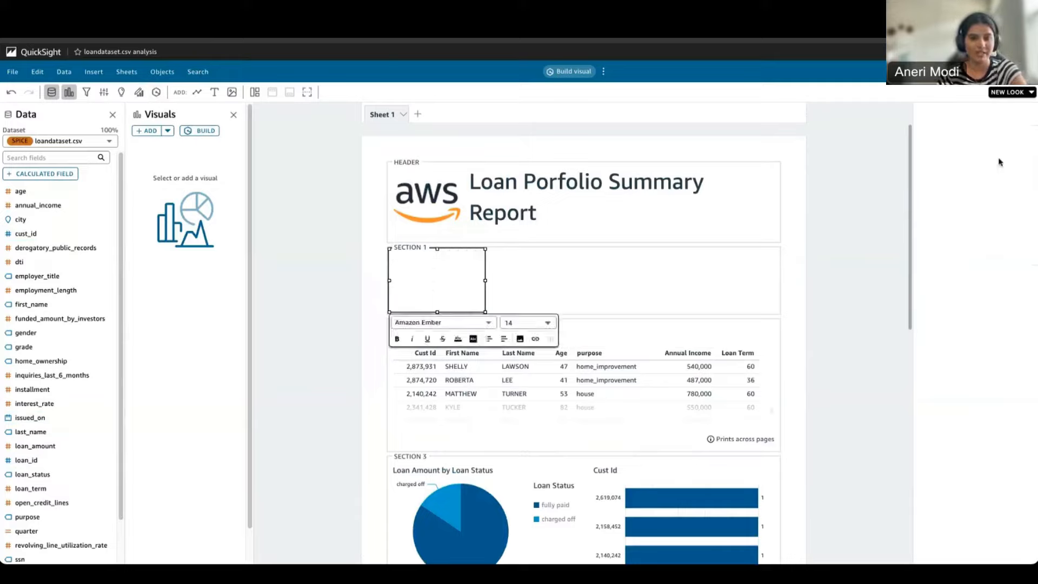
key(ctrl+v)
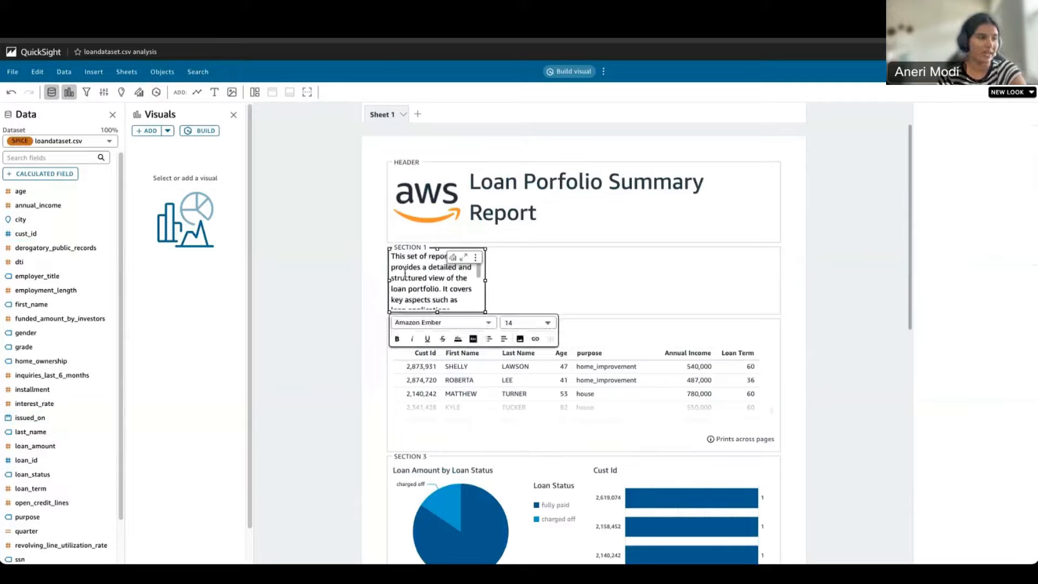
Resize the Section 1 text box to span the full section width and reduce its height to fit the paragraph.
drag(497, 282, 753, 282)
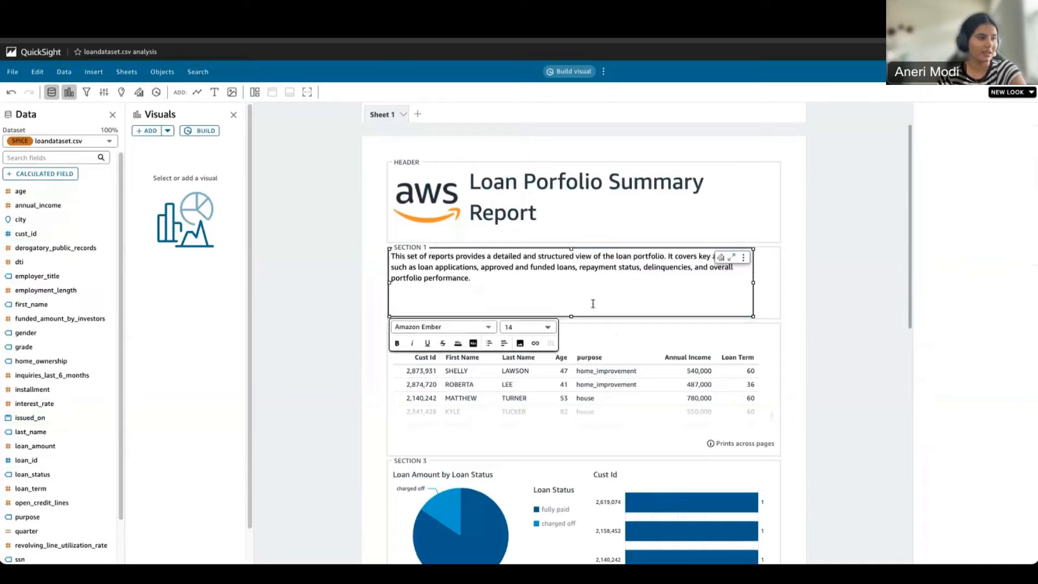
drag(572, 318, 572, 298)
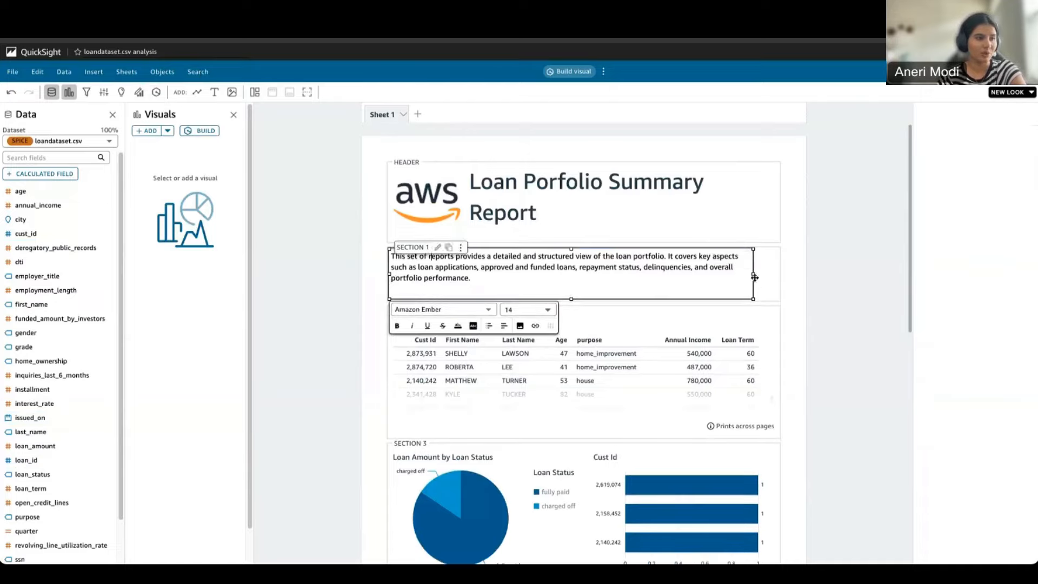
drag(753, 276, 780, 276)
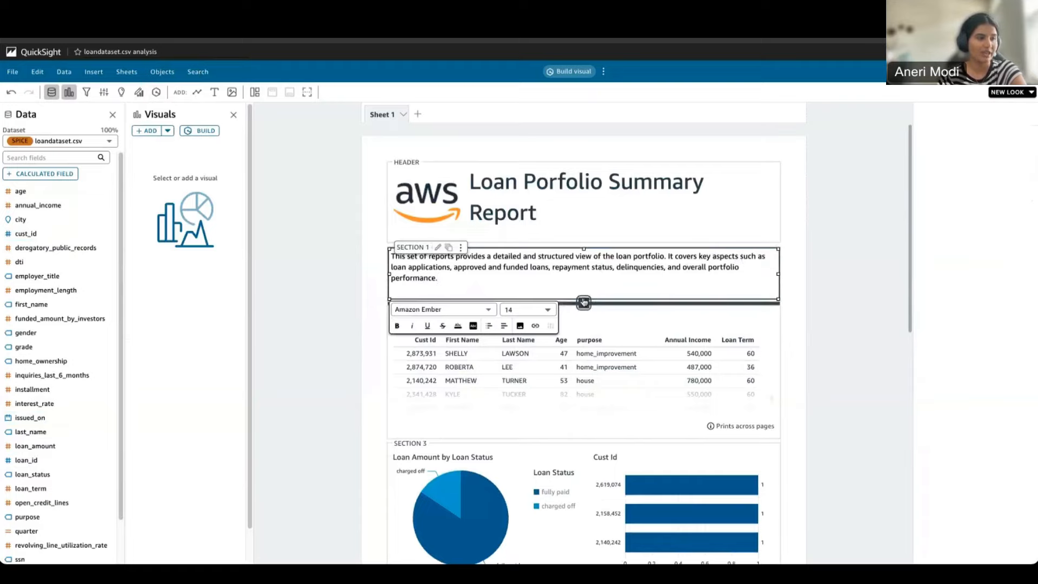
click(586, 297)
click(668, 281)
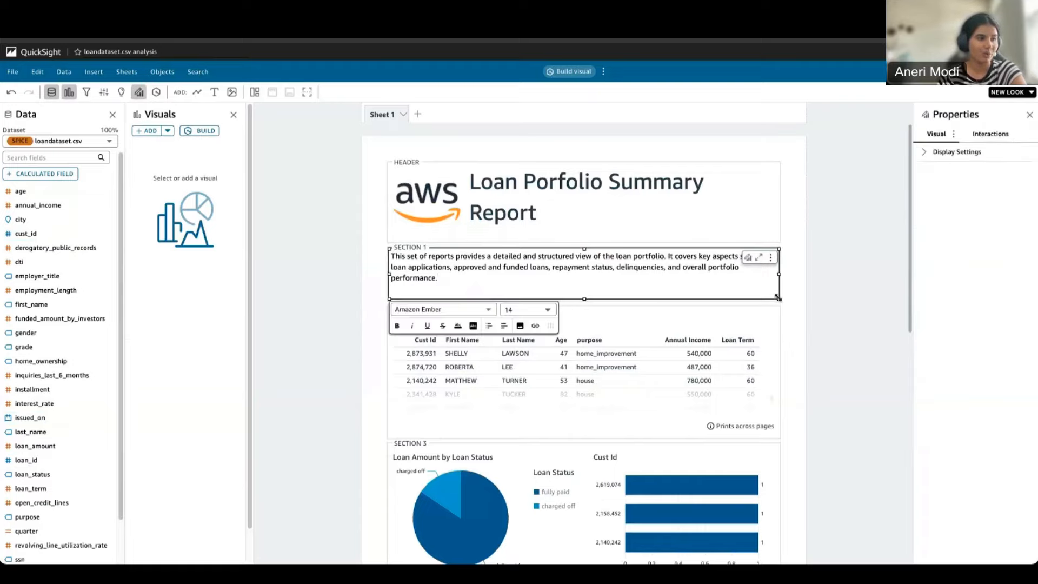
Try to change the text alignment of the report title in the header.
click(558, 208)
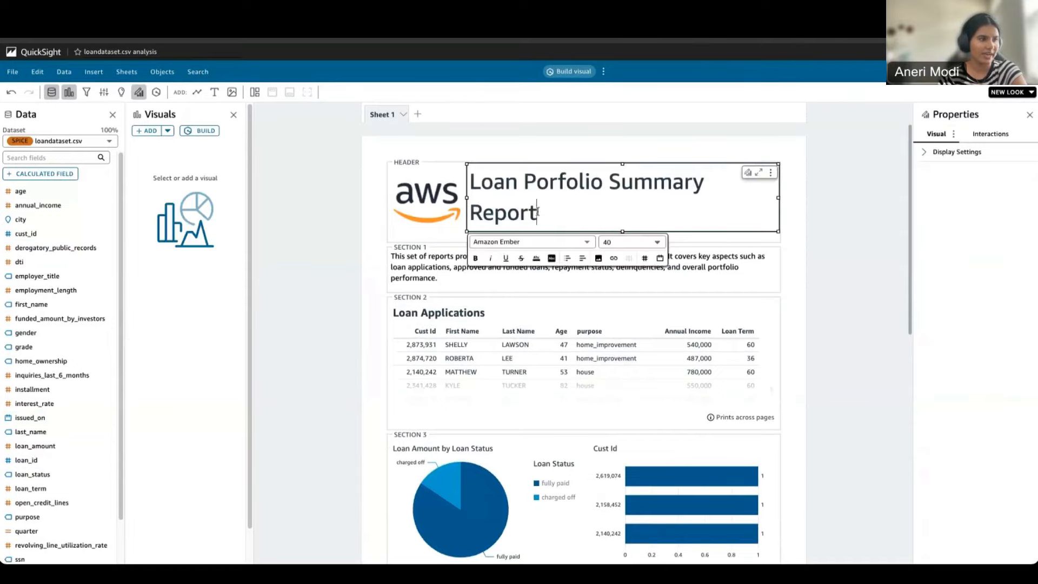
key(ctrl+a)
click(567, 258)
click(497, 187)
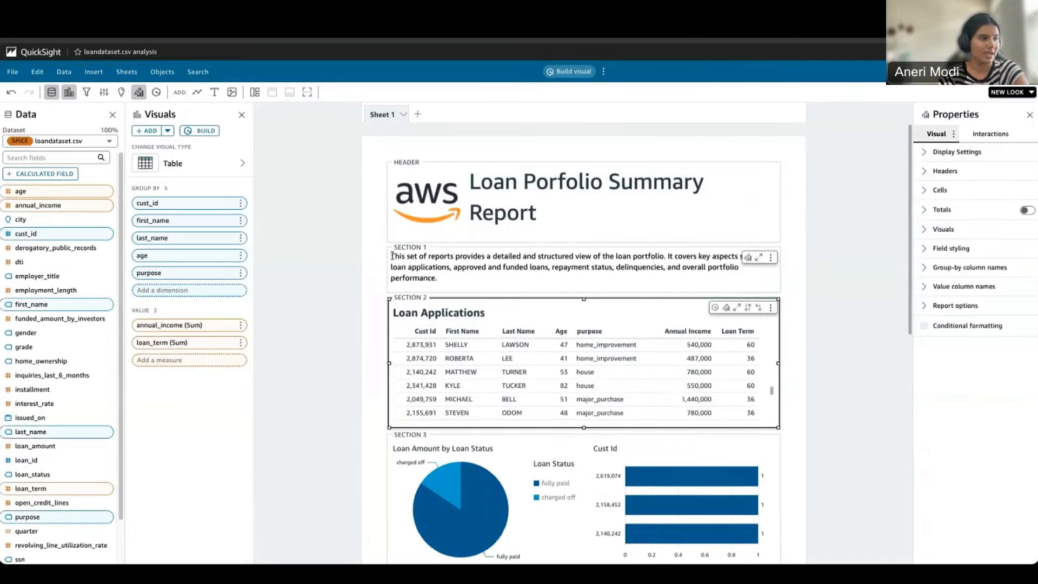
Insert a "Summary:" heading line and a blank line above the paragraph in the Section 1 text box.
click(393, 256)
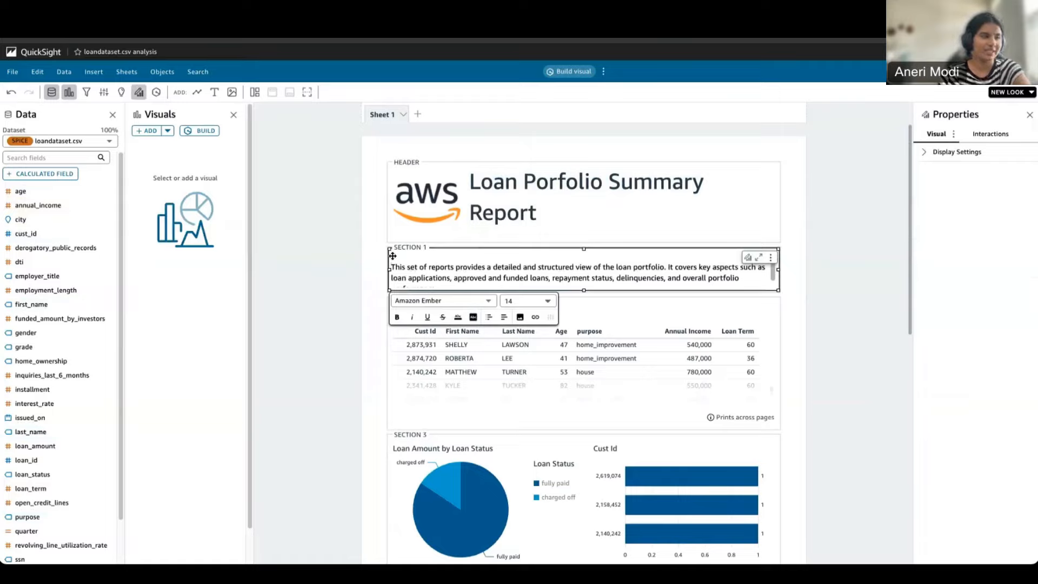
text(Summary:)
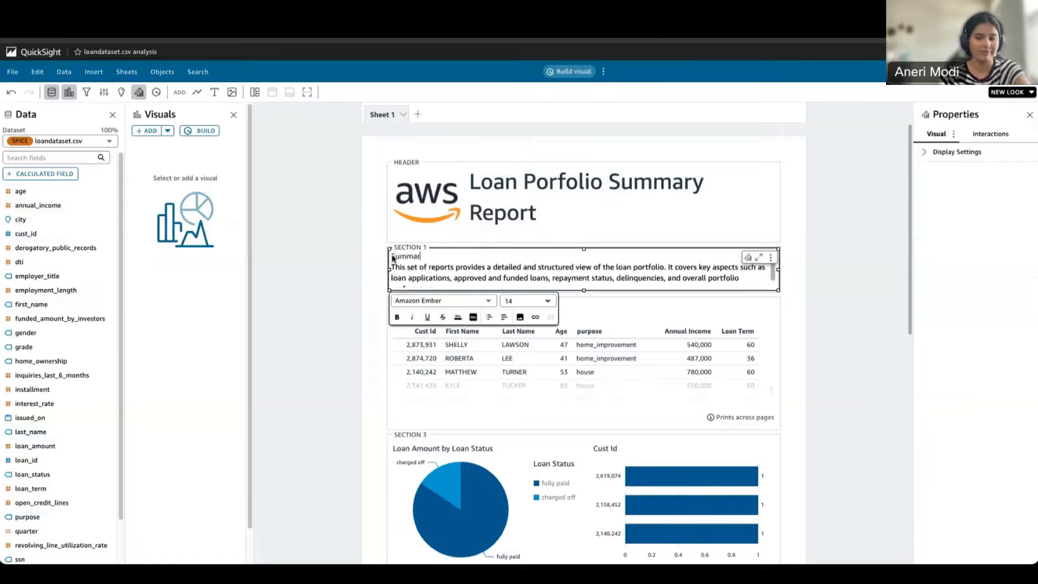
key(Return)
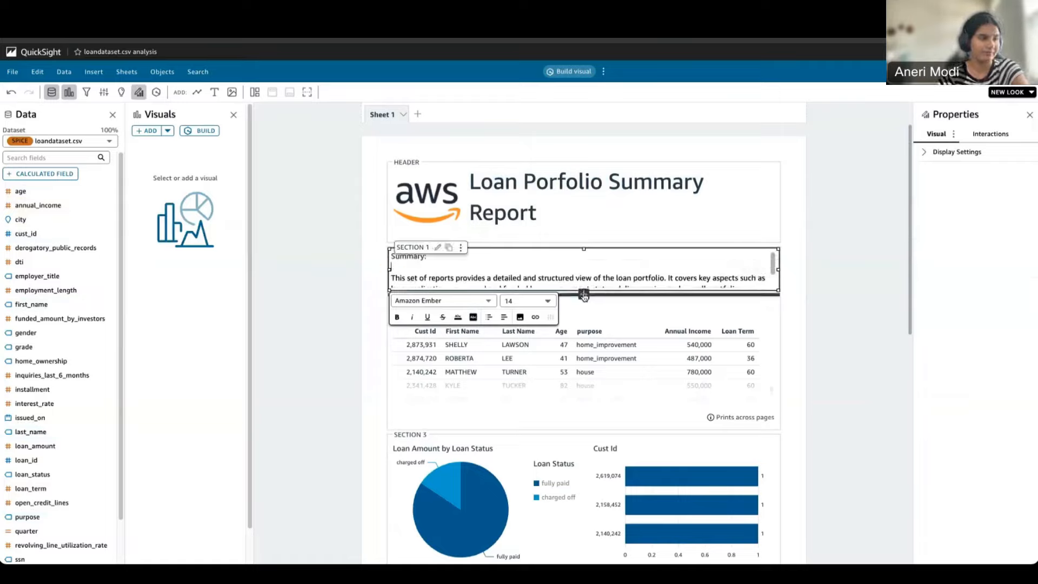
Enlarge the Section 1 text box to fit its text and format the "Summary:" heading as bold at size 20.
drag(779, 291, 780, 313)
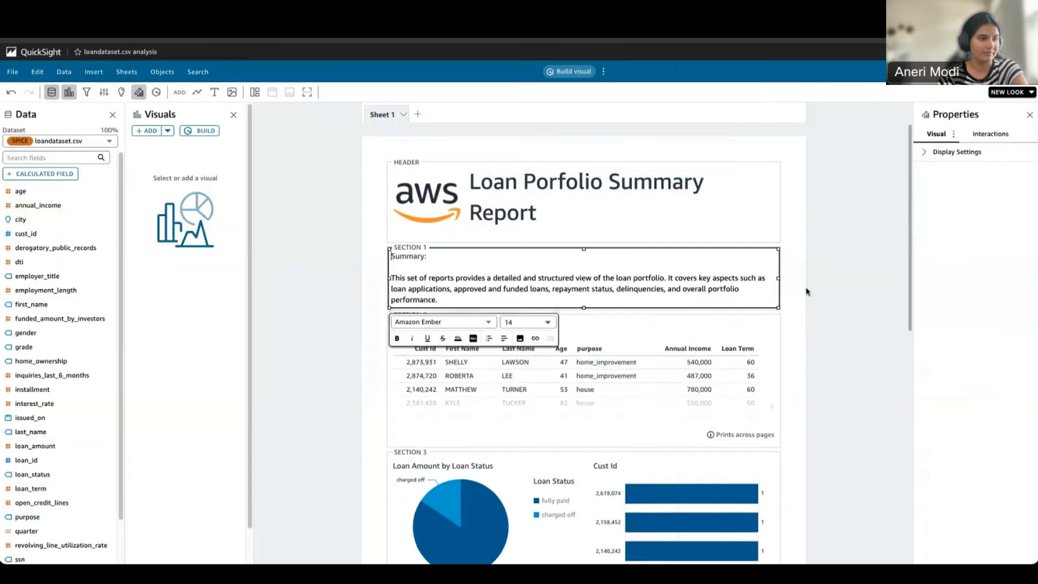
click(811, 282)
click(418, 261)
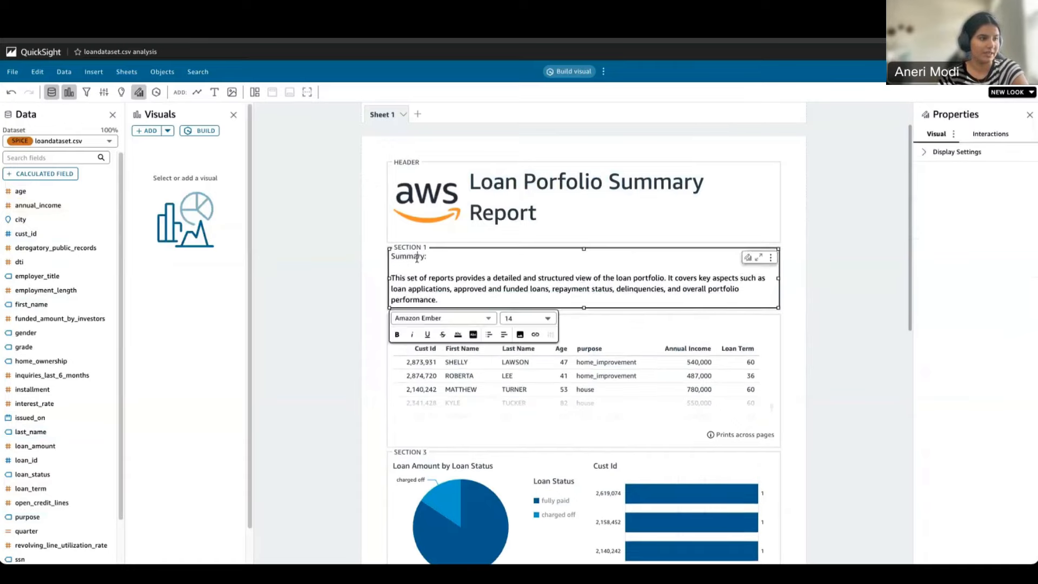
triple_click(416, 258)
click(398, 334)
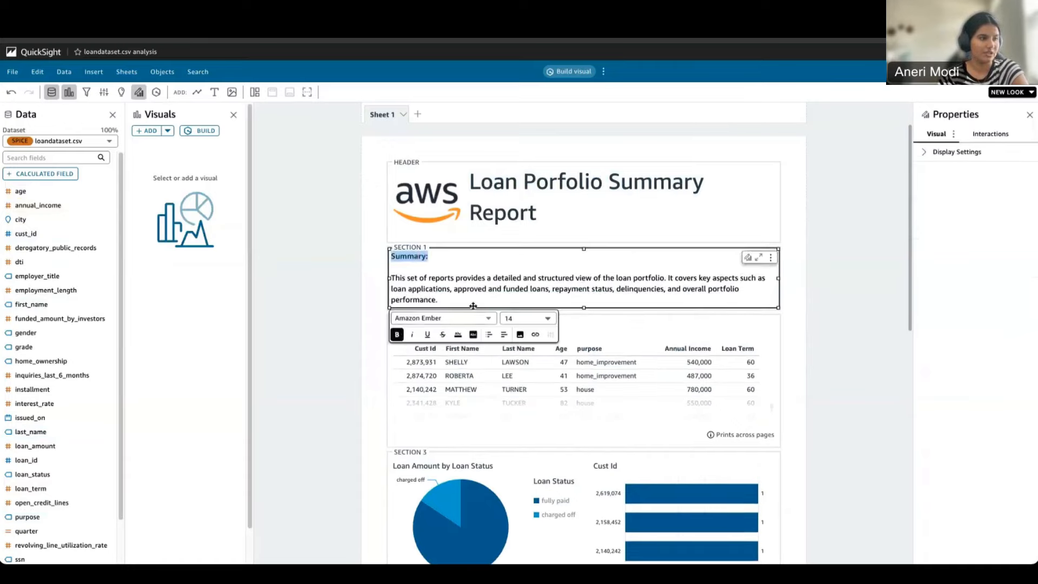
click(508, 319)
click(532, 464)
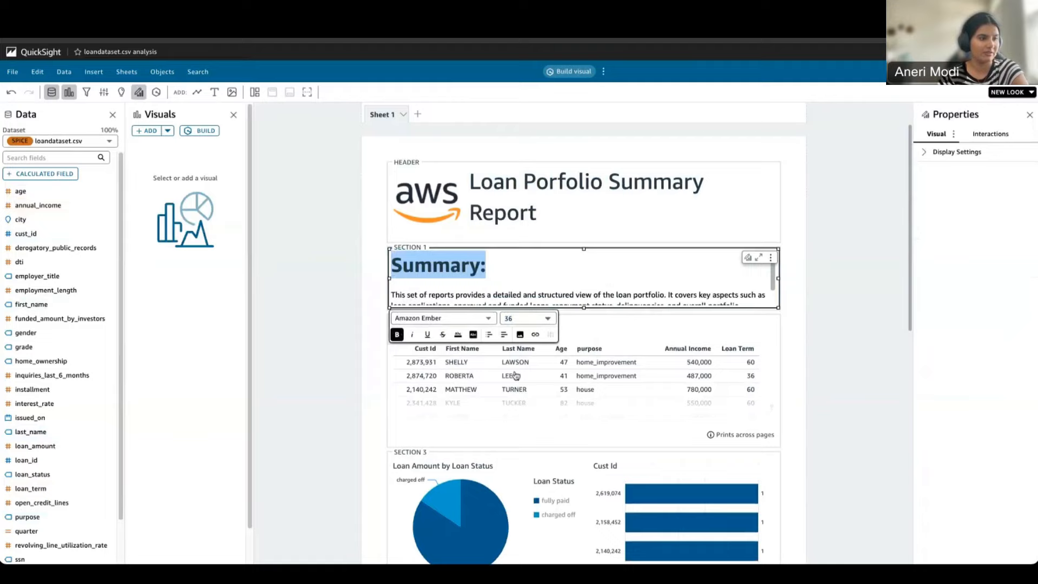
click(536, 320)
click(535, 449)
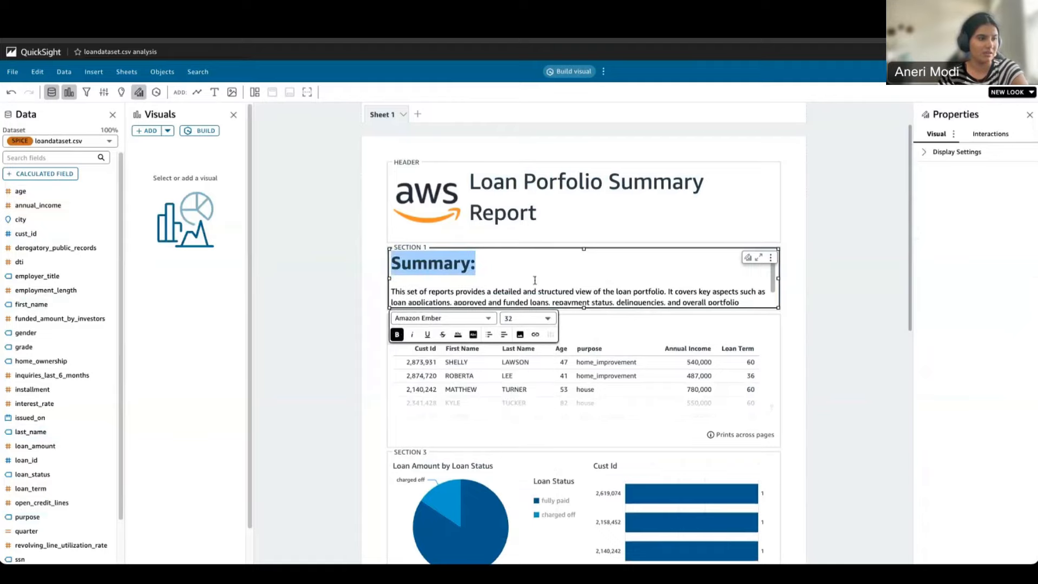
click(532, 319)
click(535, 425)
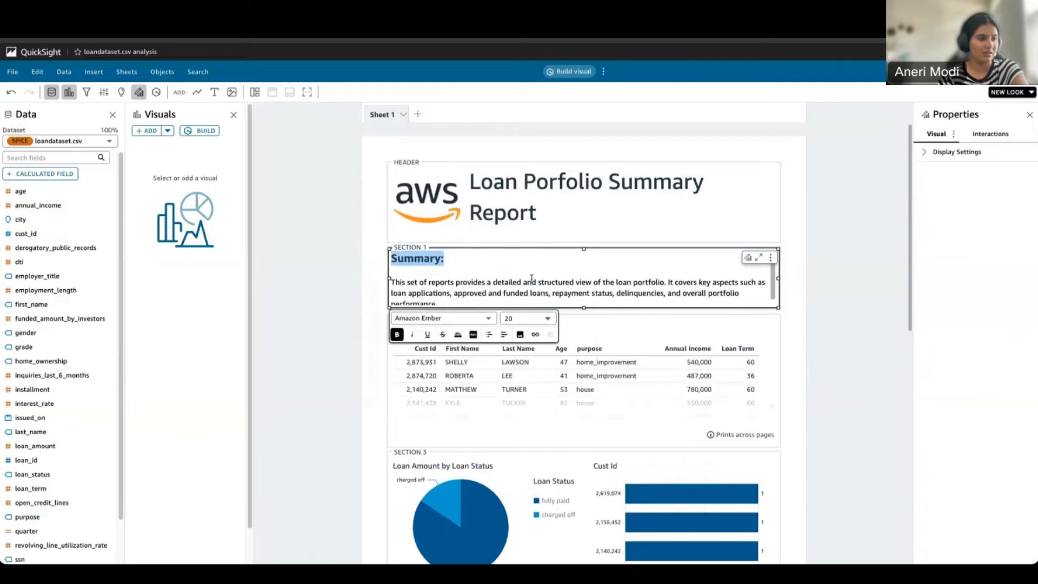
click(706, 269)
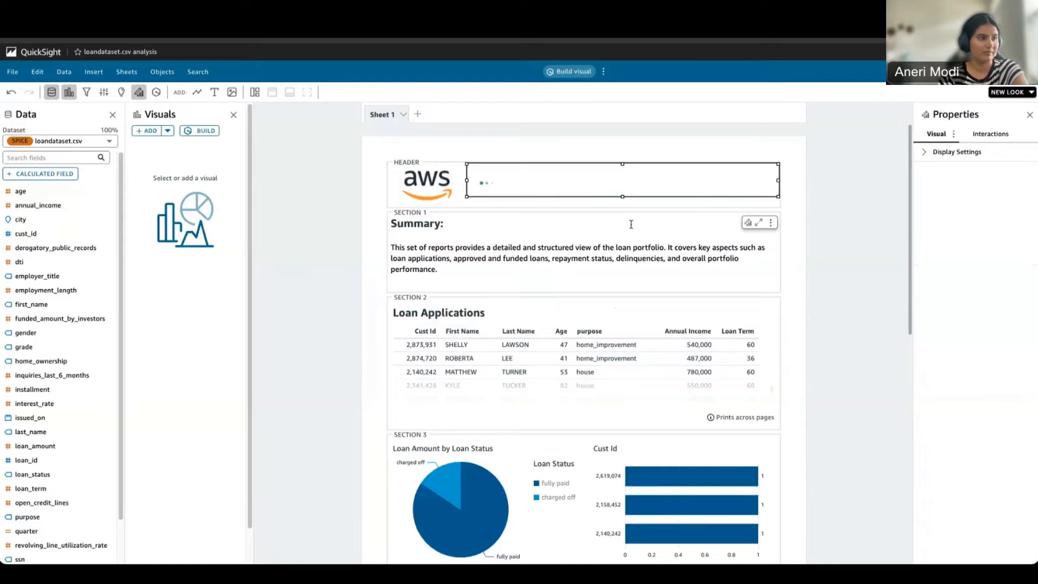
click(630, 224)
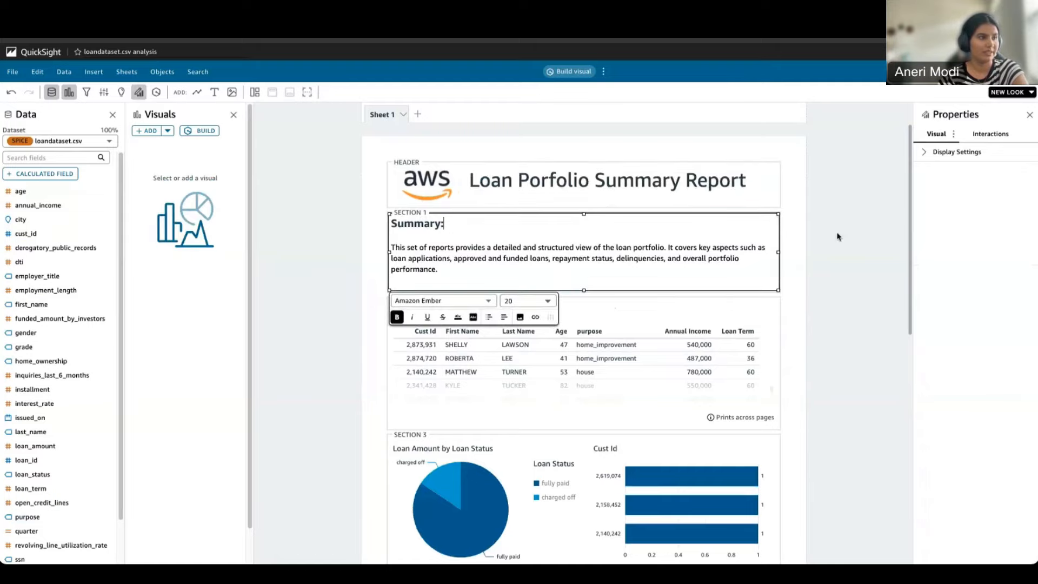
click(760, 264)
Format the "Loan Amount by Loan Status" pie chart title as extra large and bold.
scroll(556, 266, down, 1)
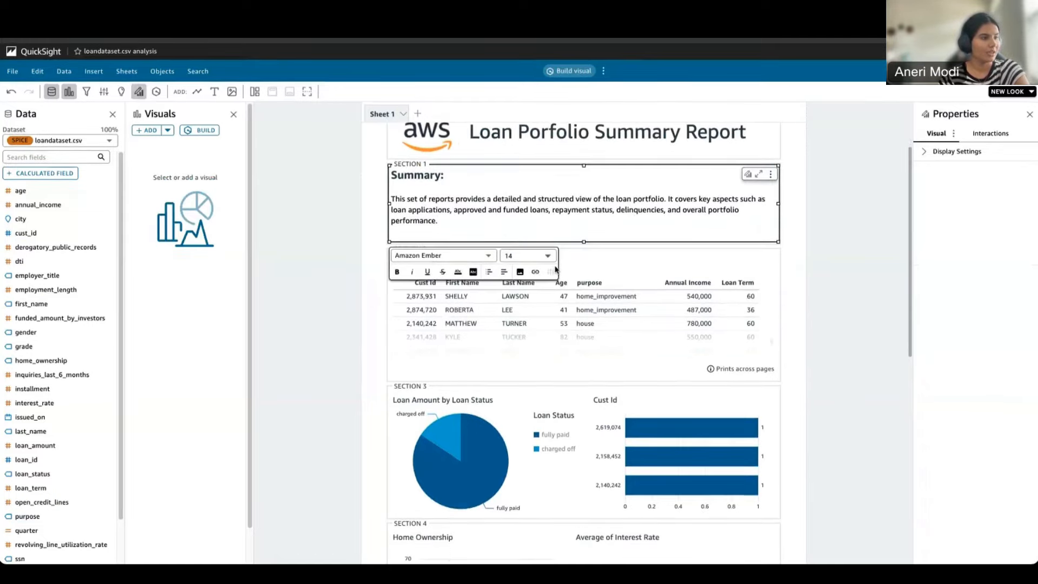
scroll(518, 308, down, 3)
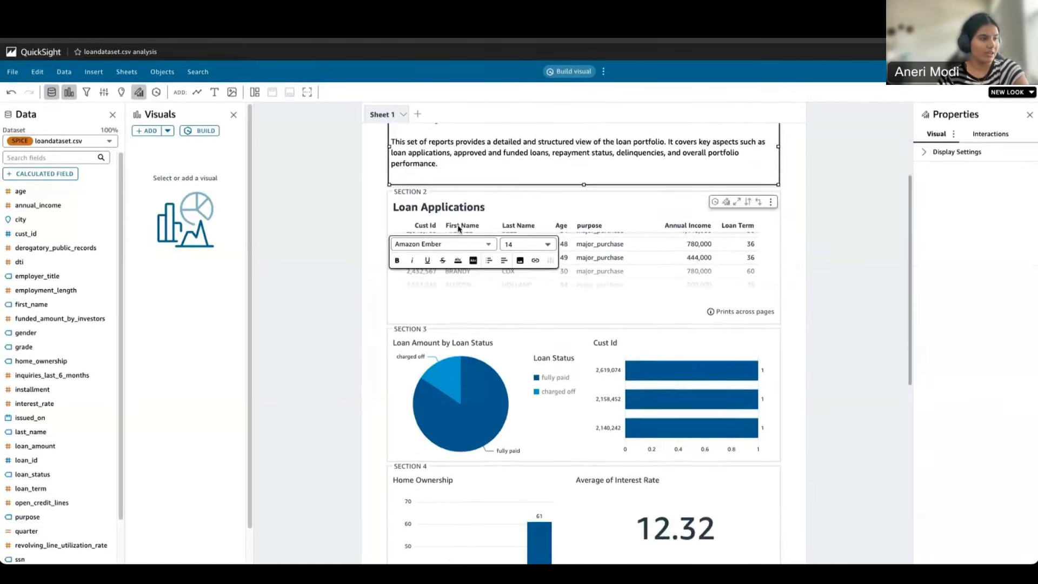
click(443, 341)
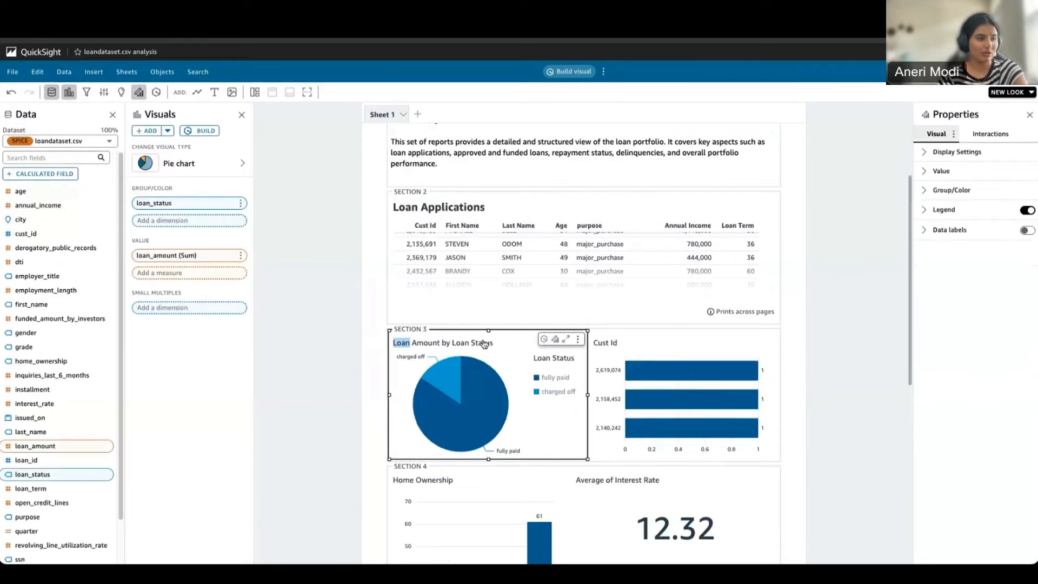
double_click(402, 343)
triple_click(468, 169)
click(551, 118)
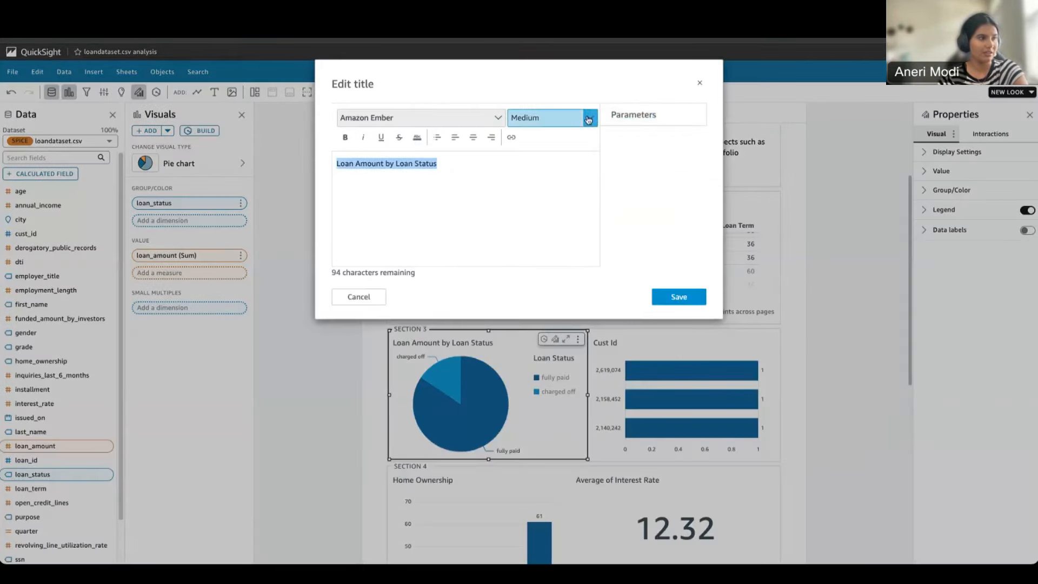
click(564, 195)
click(345, 137)
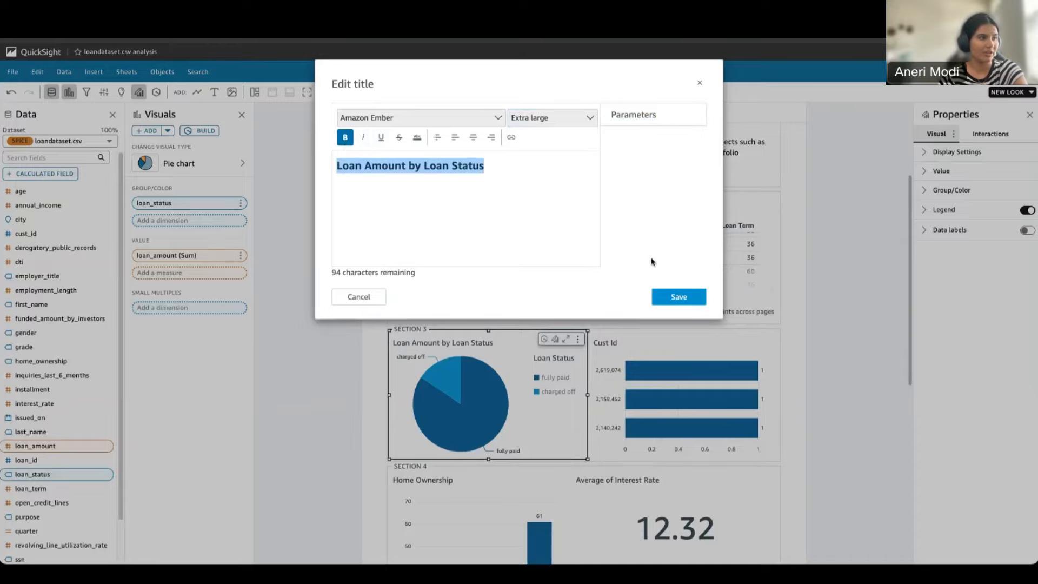
click(670, 297)
Format the "Home Ownership" bar chart title in Section 4 as extra large and bold.
scroll(651, 373, down, 3)
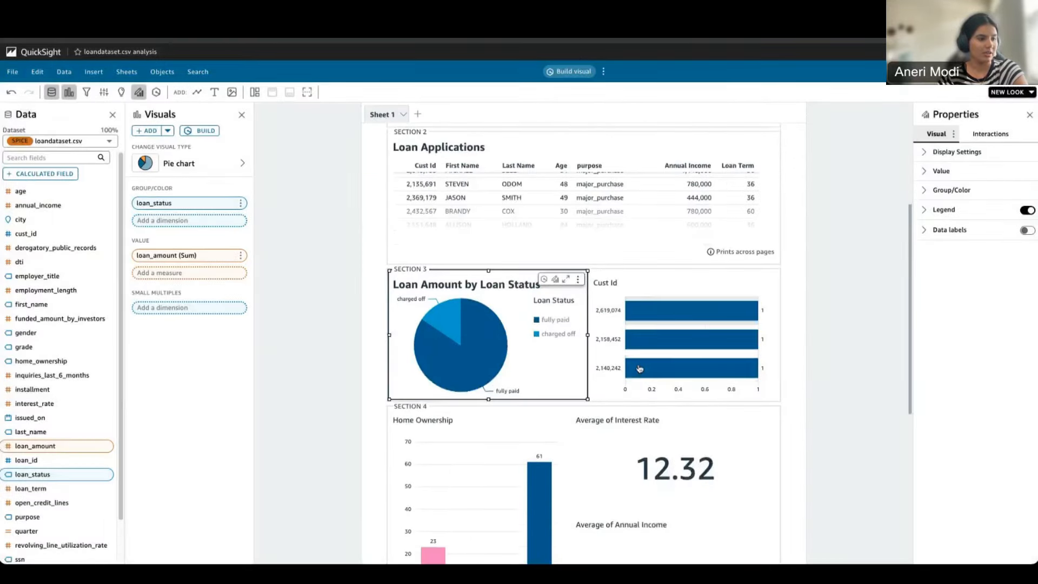
click(410, 395)
click(410, 395)
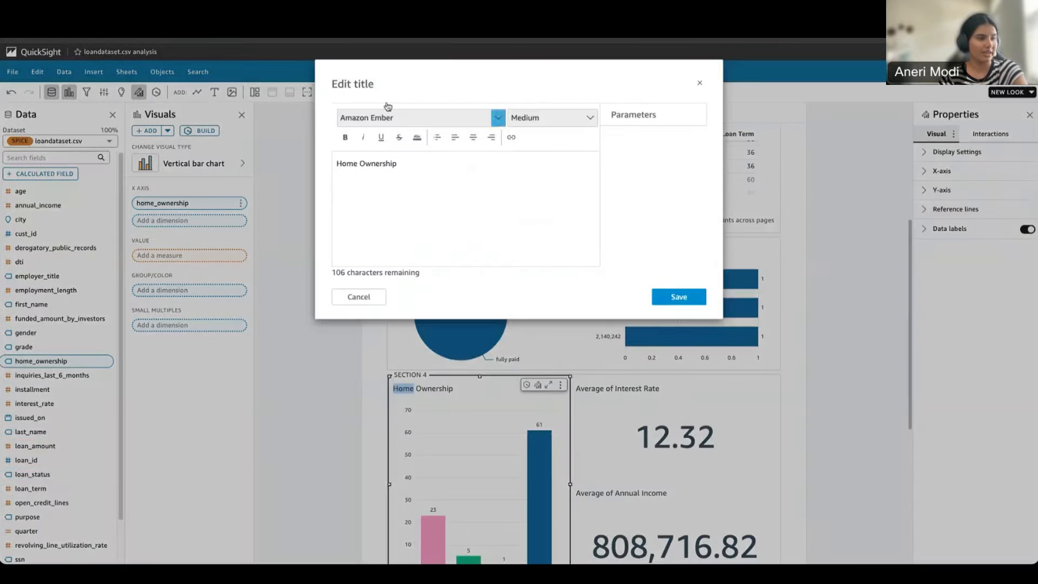
key(ctrl+a)
click(484, 117)
click(546, 118)
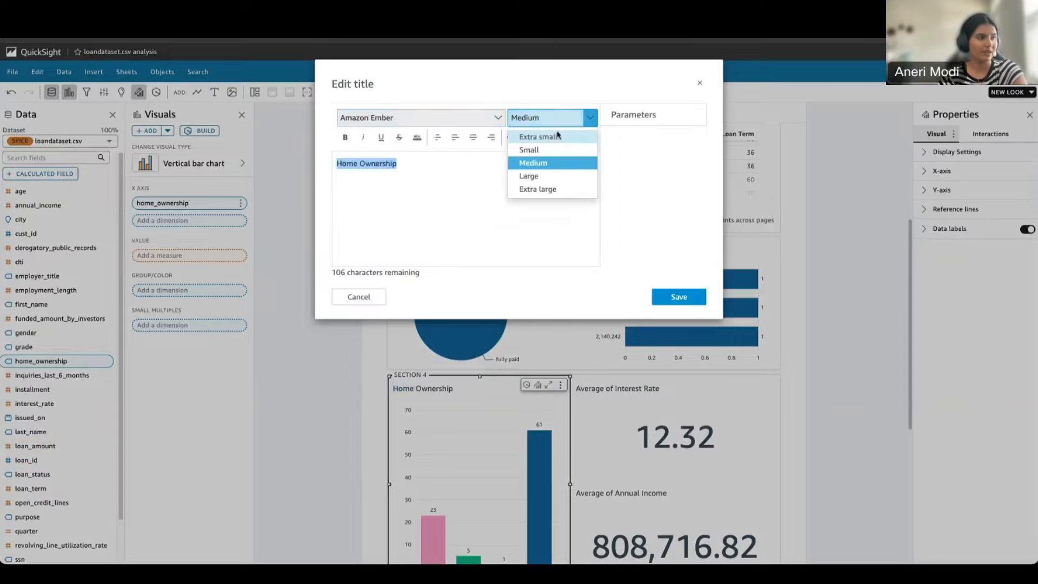
click(568, 190)
click(345, 137)
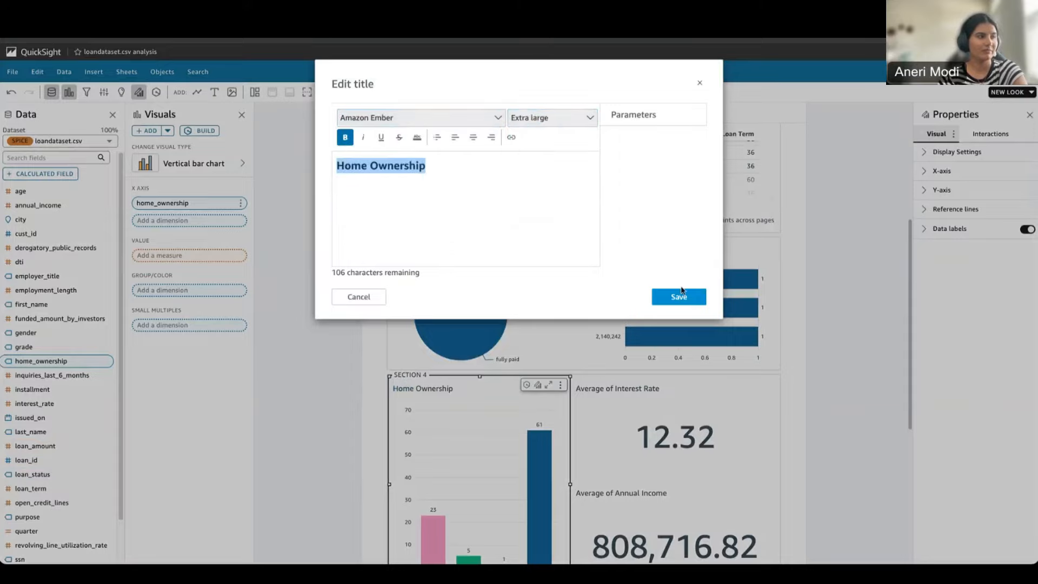
click(680, 295)
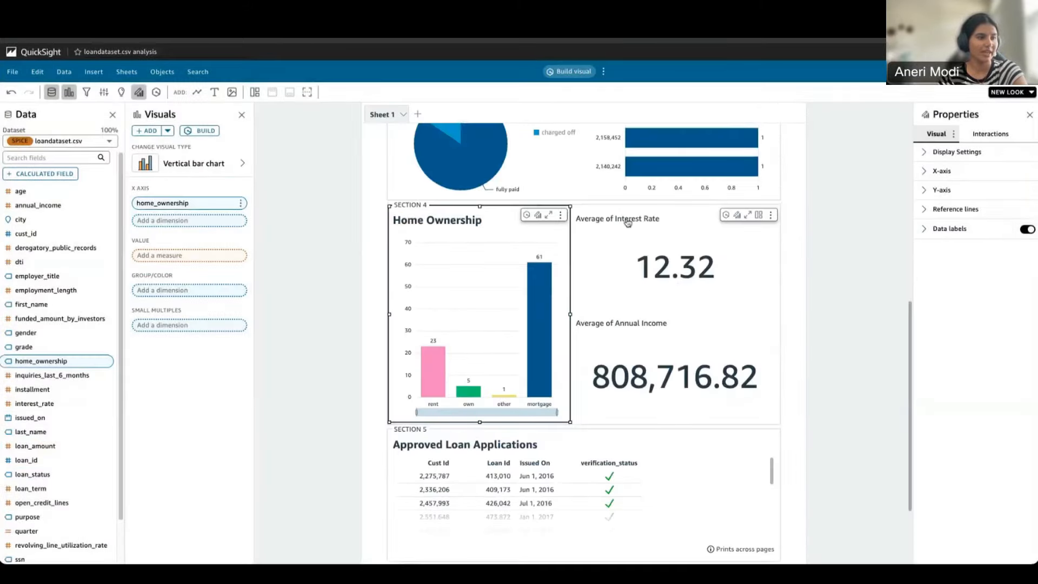
Retitle the interest rate KPI in Section 4 as "Average Interest Rate" and make the title bold and extra large.
click(627, 220)
double_click(627, 219)
key(BackSpace)
key(BackSpace)
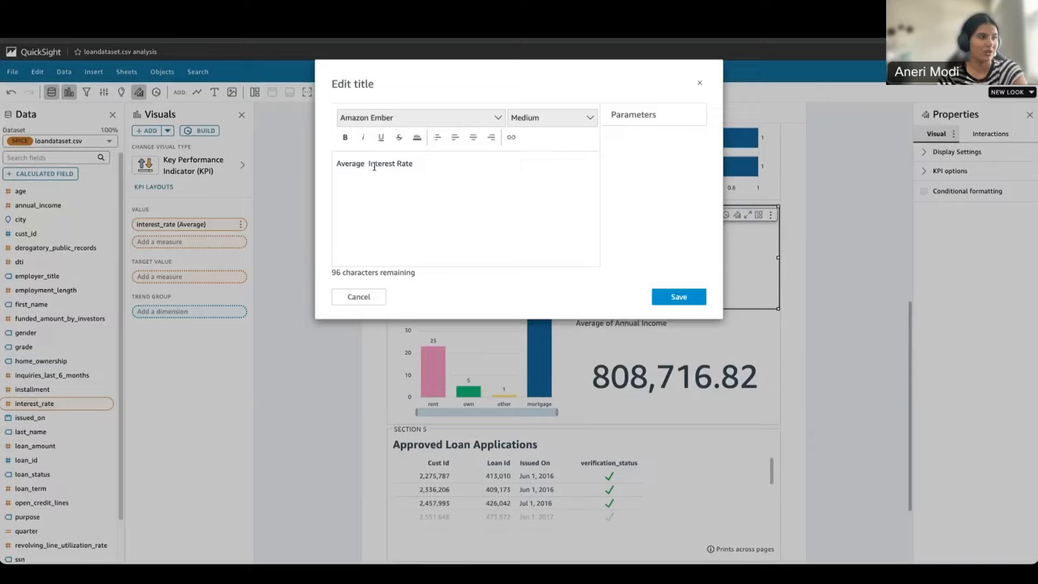
key(BackSpace)
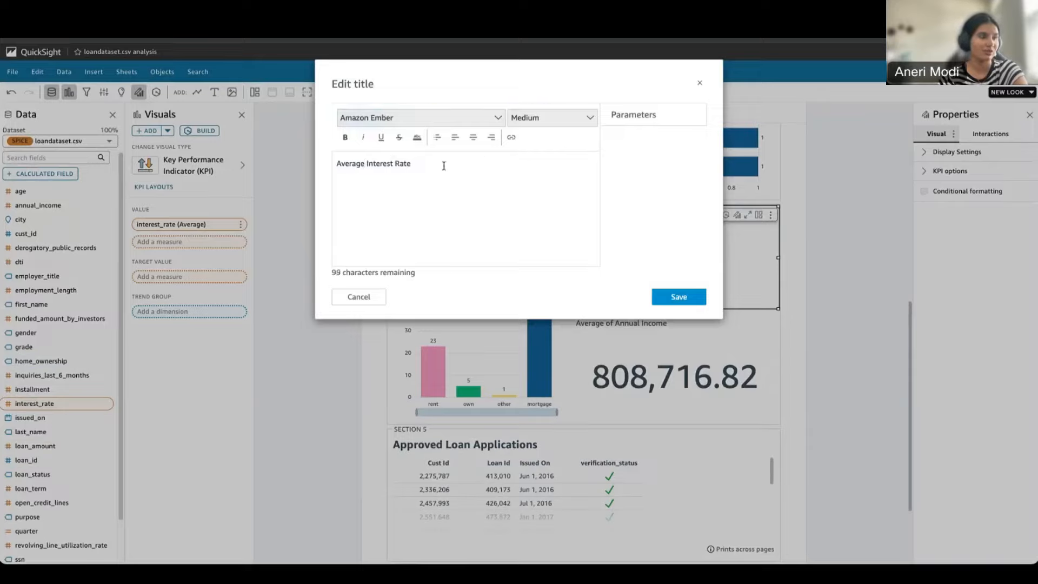
triple_click(443, 166)
click(345, 137)
click(588, 118)
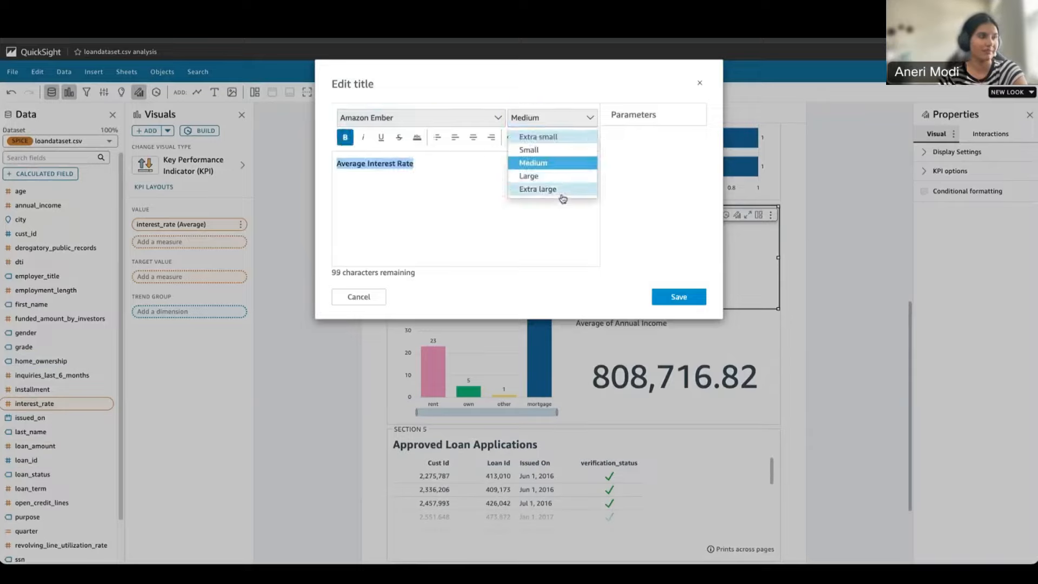
click(562, 189)
click(660, 295)
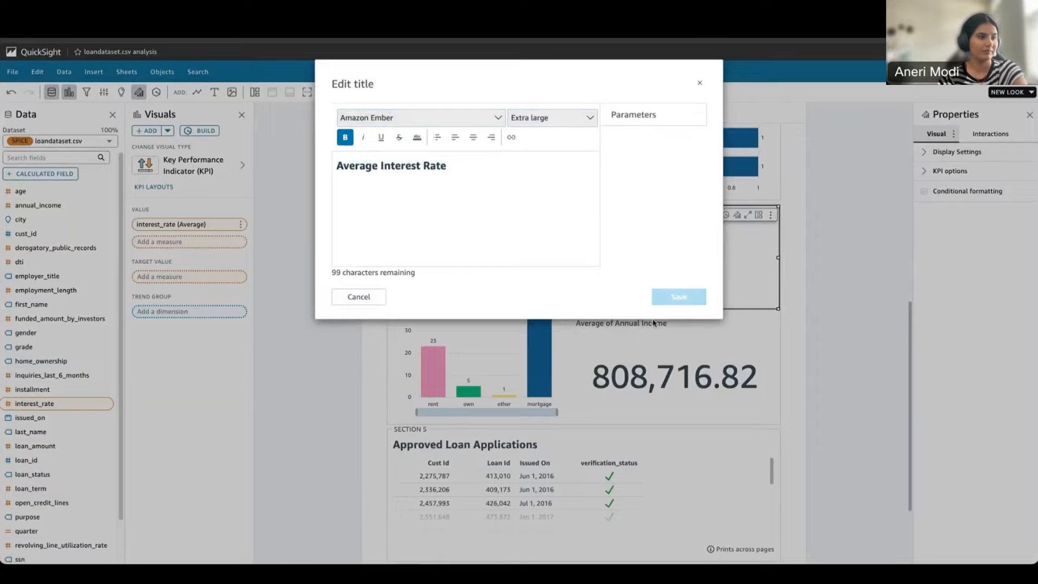
scroll(579, 342, down, 3)
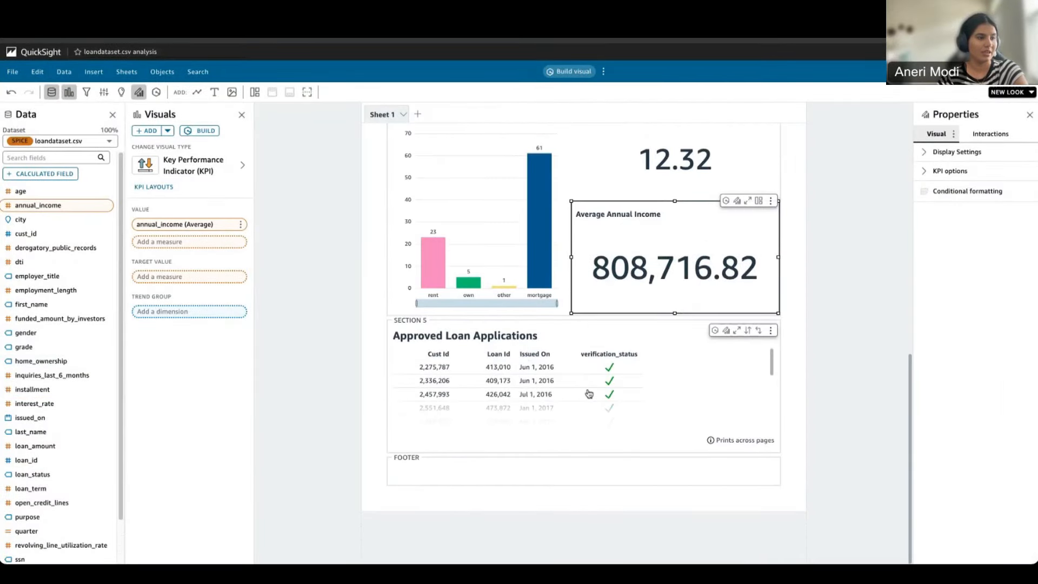
scroll(589, 394, down, 10)
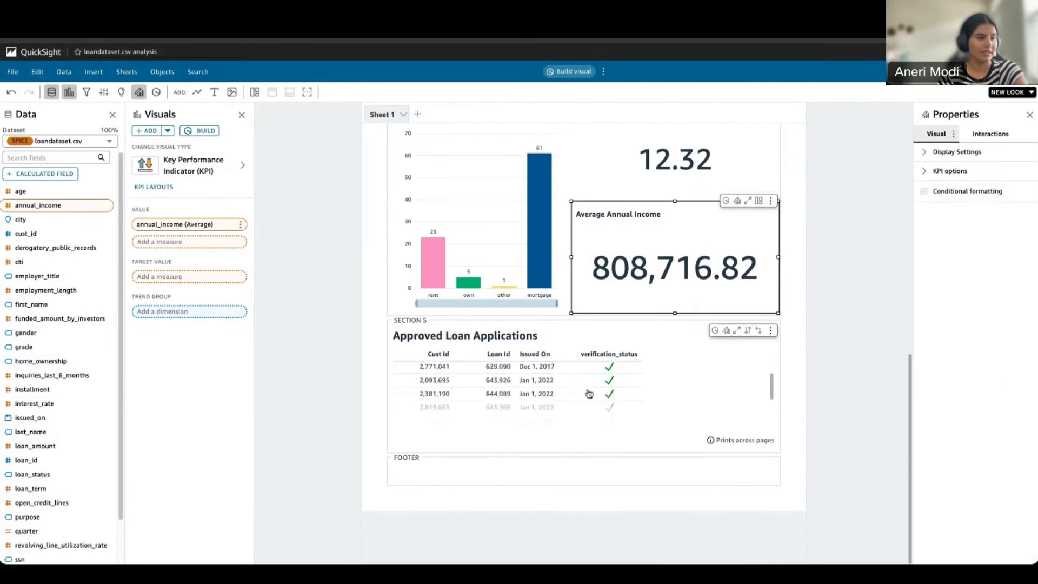
scroll(589, 394, up, 10)
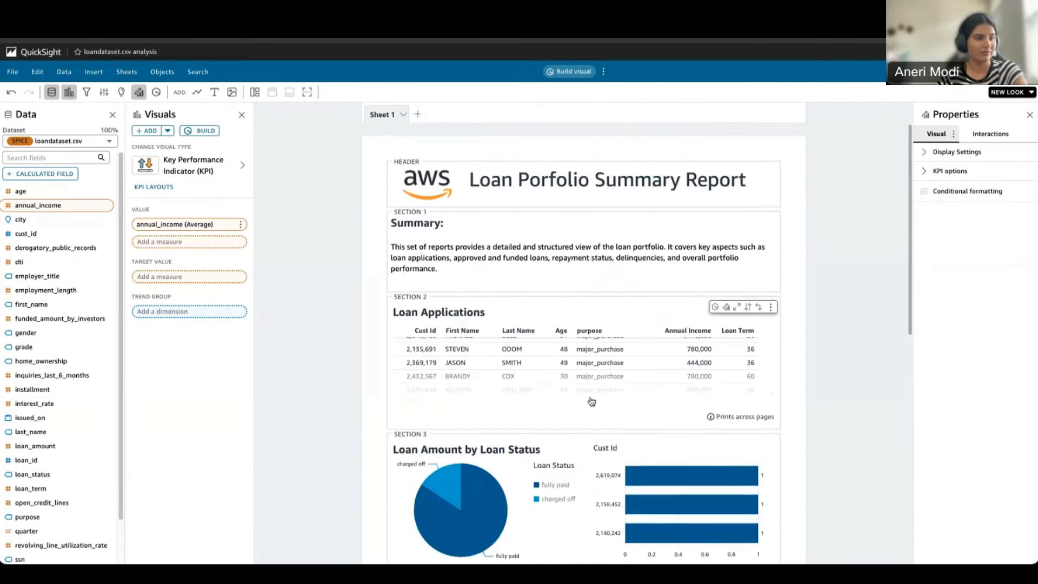
scroll(591, 401, up, 3)
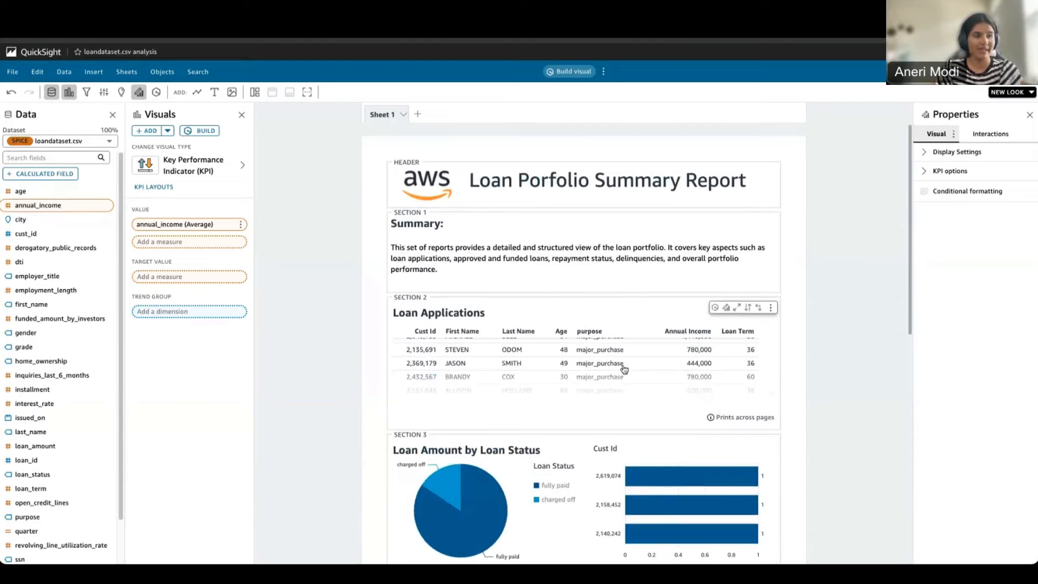
Change the title text of the Cust Id bar chart in Section 3 to "Derogatory Record by Customer_Id".
scroll(698, 297, down, 3)
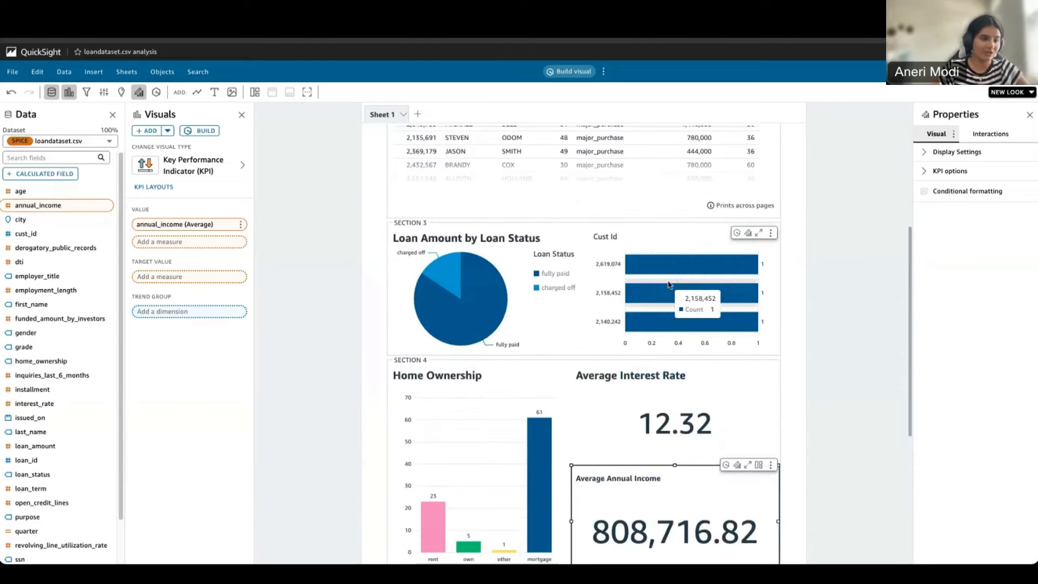
click(606, 235)
click(606, 236)
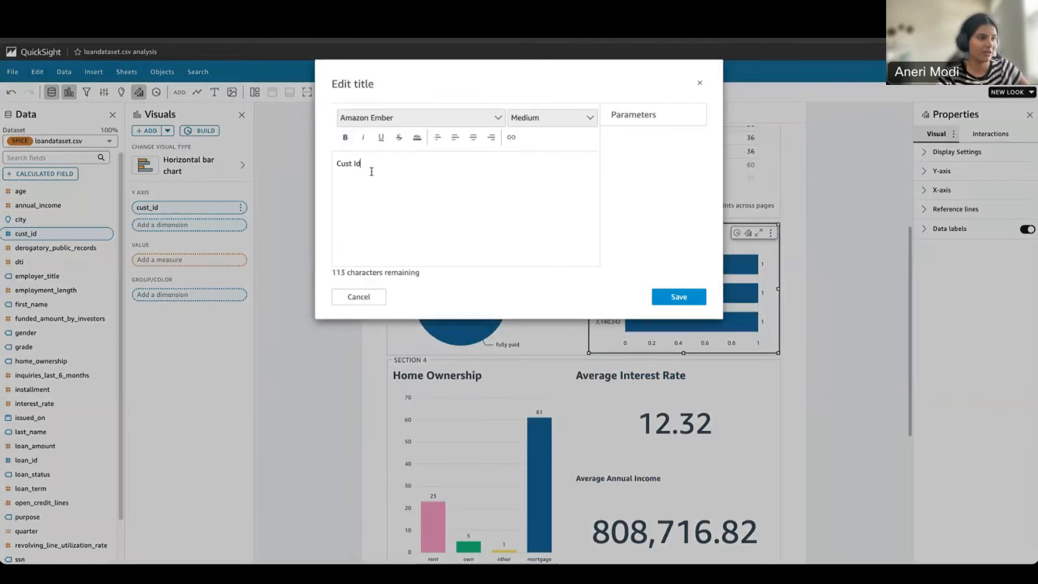
triple_click(371, 171)
text(Dero)
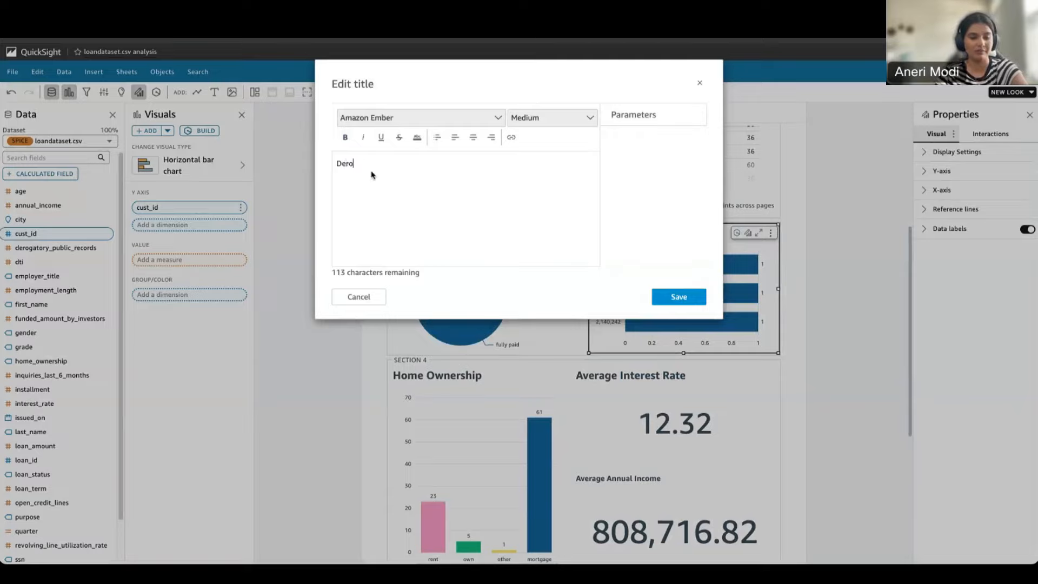
text(gatory Record by Cu)
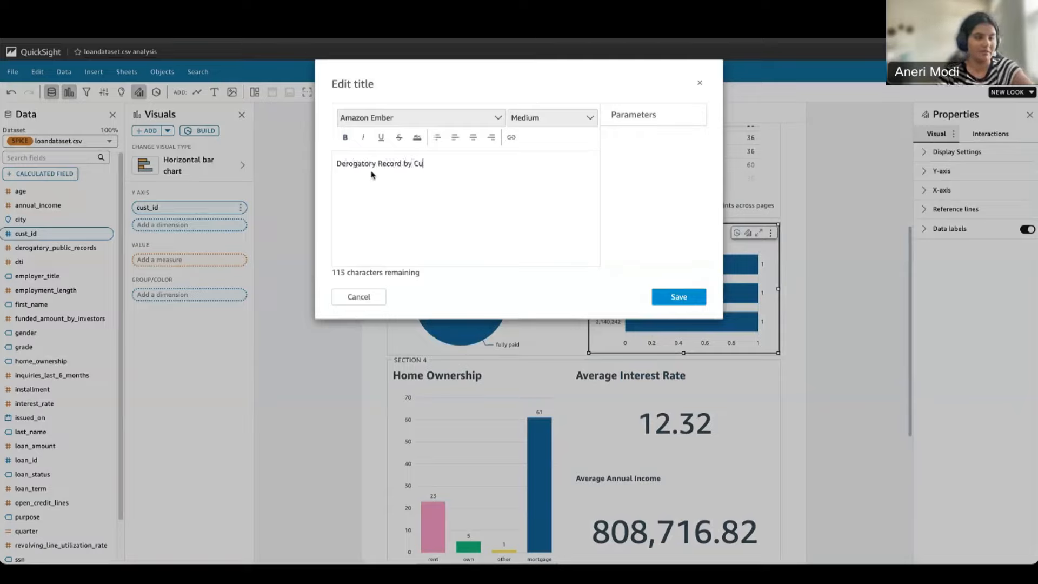
key(BackSpace)
key(BackSpace)
key(BackSpace)
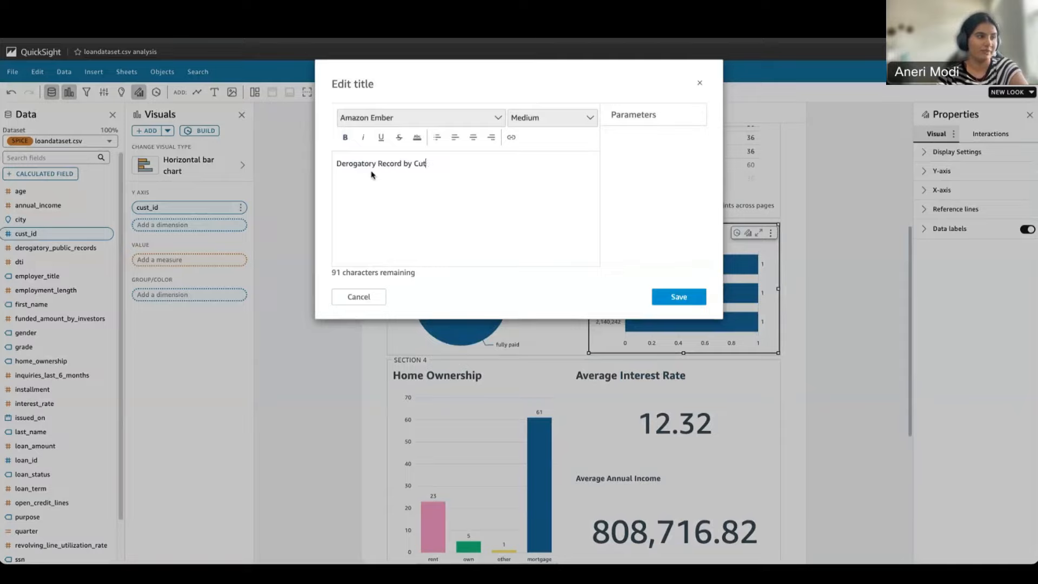
text(_Id)
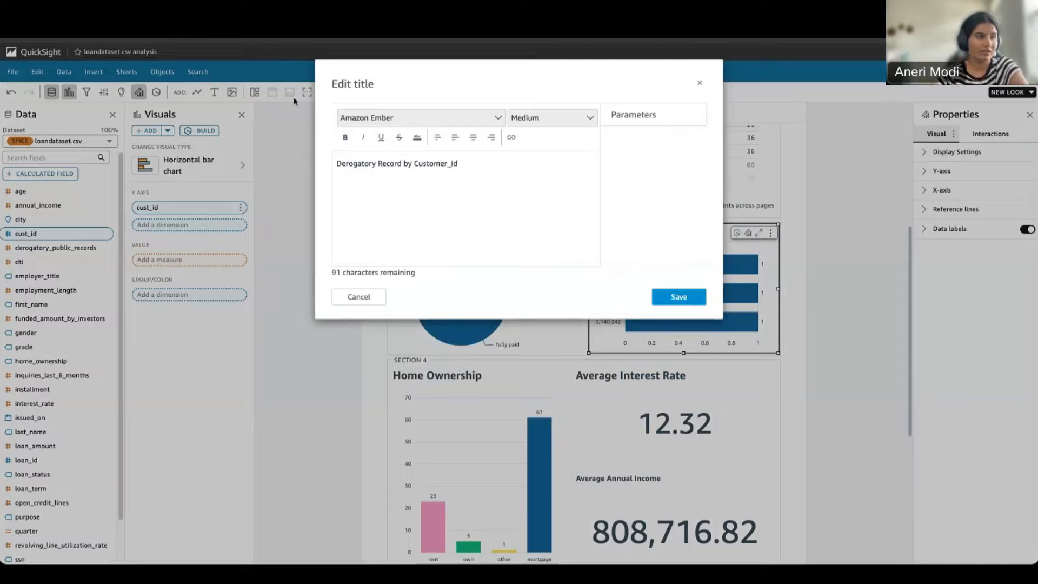
Format the "Derogatory Record by Customer_Id" chart title as extra large and bold, and save it.
triple_click(459, 163)
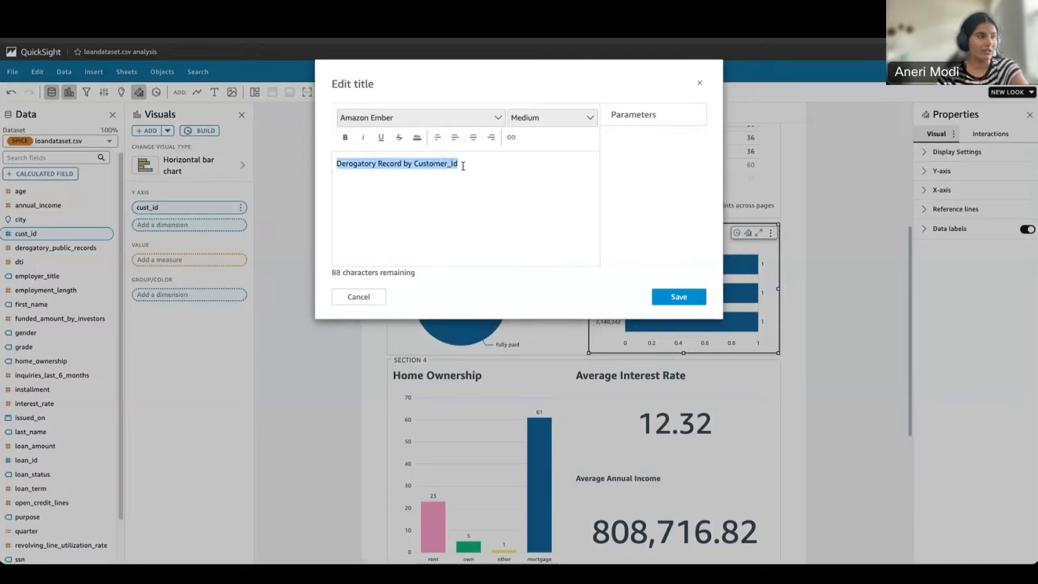
click(558, 121)
click(541, 189)
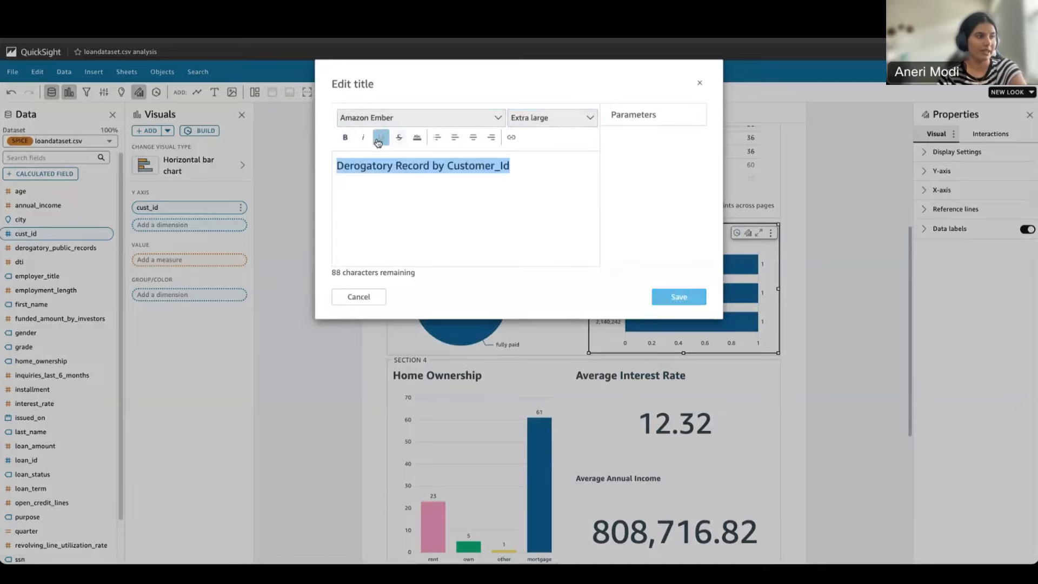
click(345, 137)
click(670, 296)
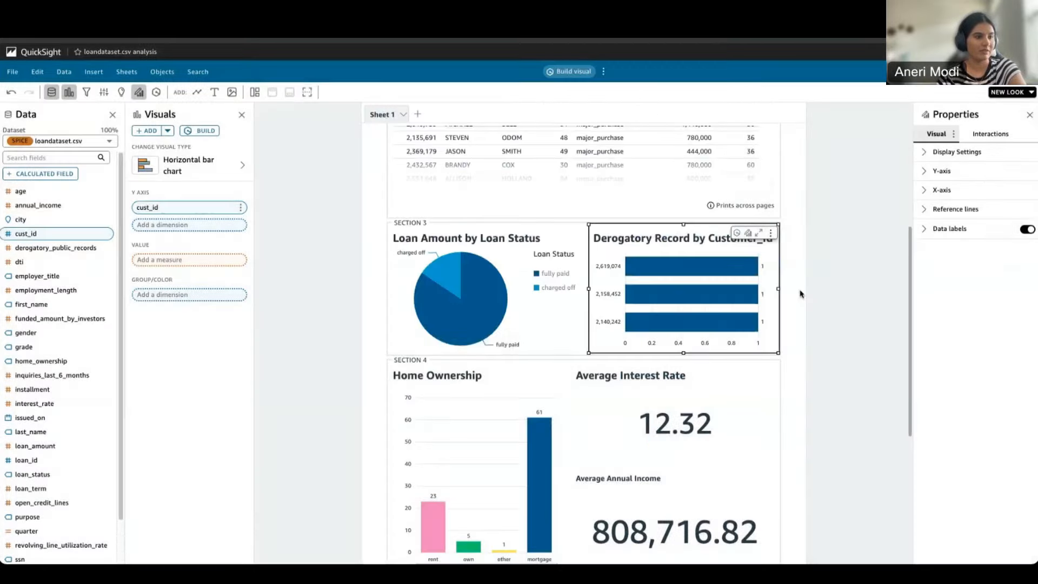
Review the whole report from the summary in Section 1 down to the approved loans table in Section 5.
click(844, 287)
scroll(904, 323, down, 2)
scroll(778, 352, down, 5)
scroll(779, 352, up, 5)
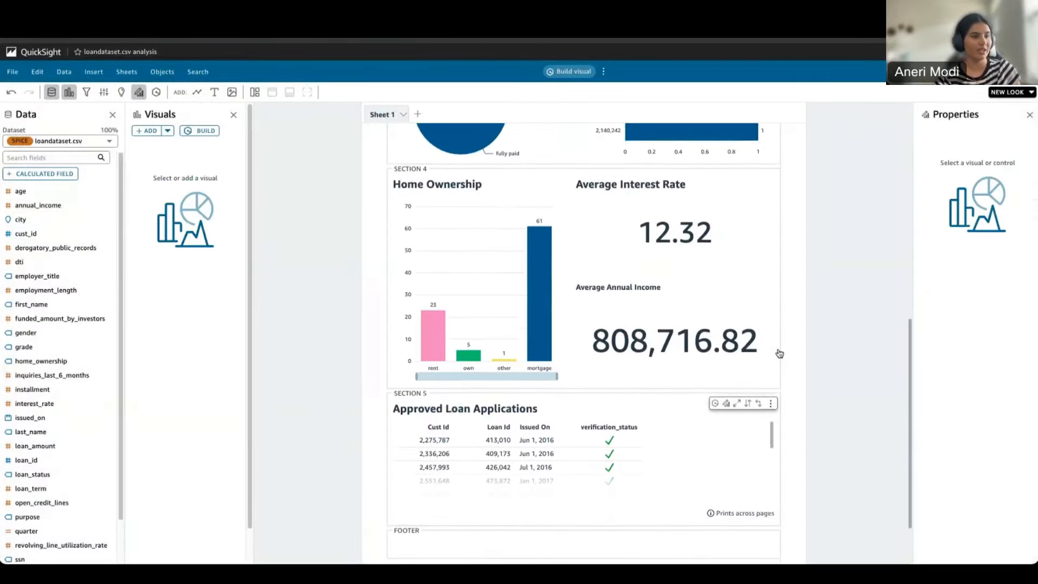
scroll(703, 275, down, 4)
scroll(701, 273, down, 1)
scroll(595, 292, up, 8)
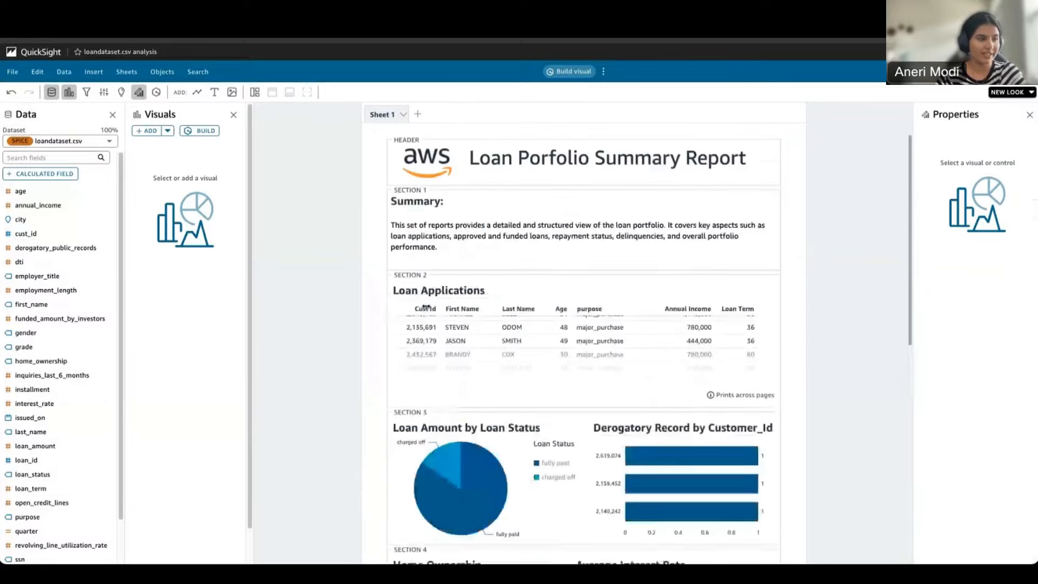
click(575, 227)
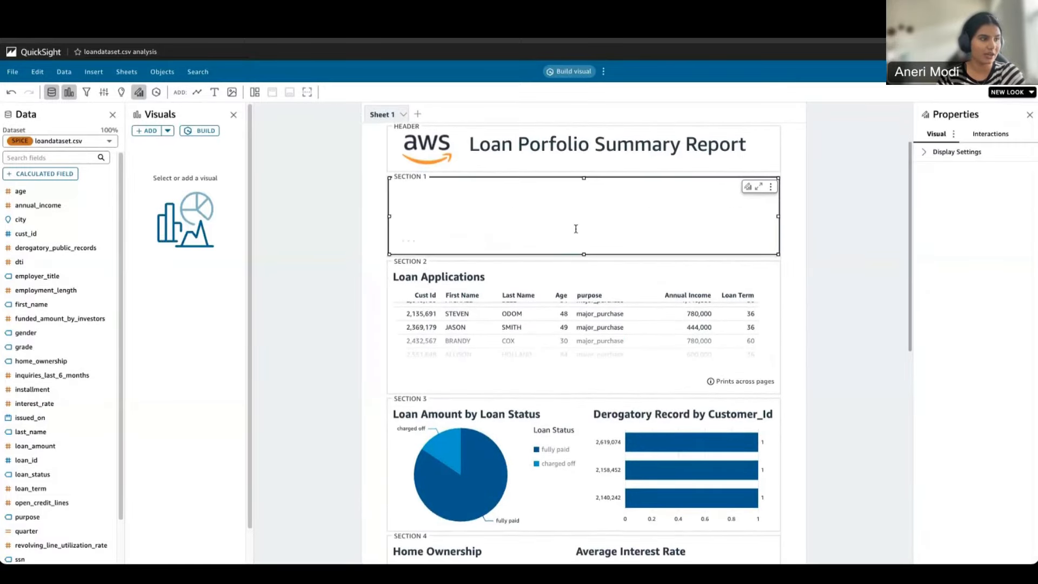
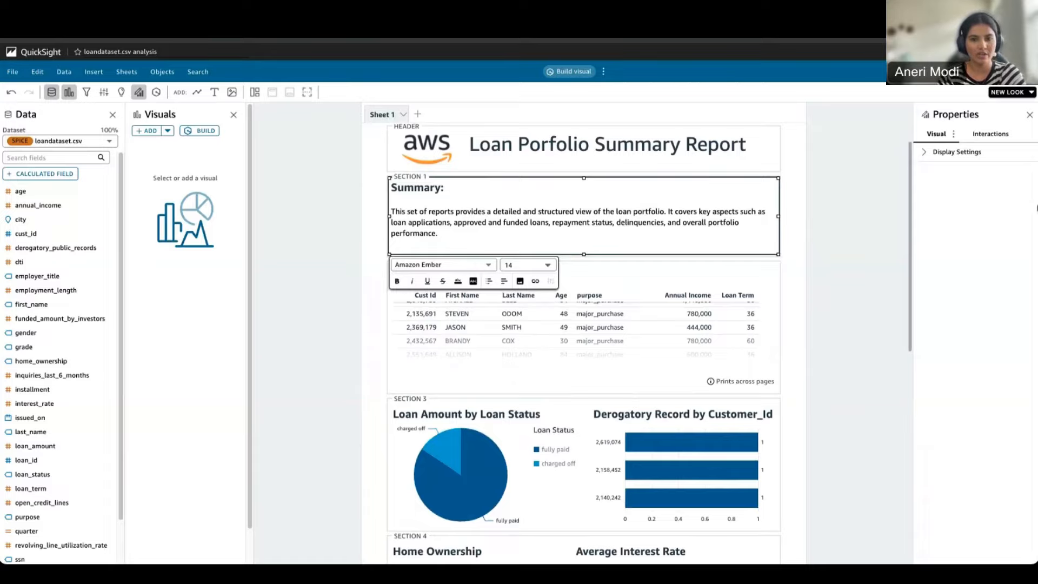
scroll(751, 394, down, 8)
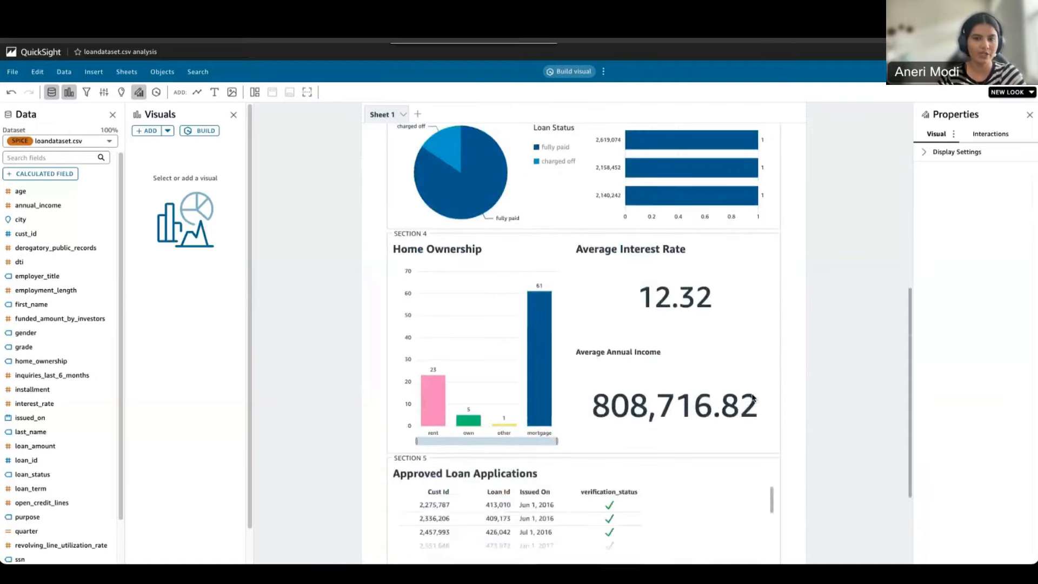
scroll(704, 398, down, 2)
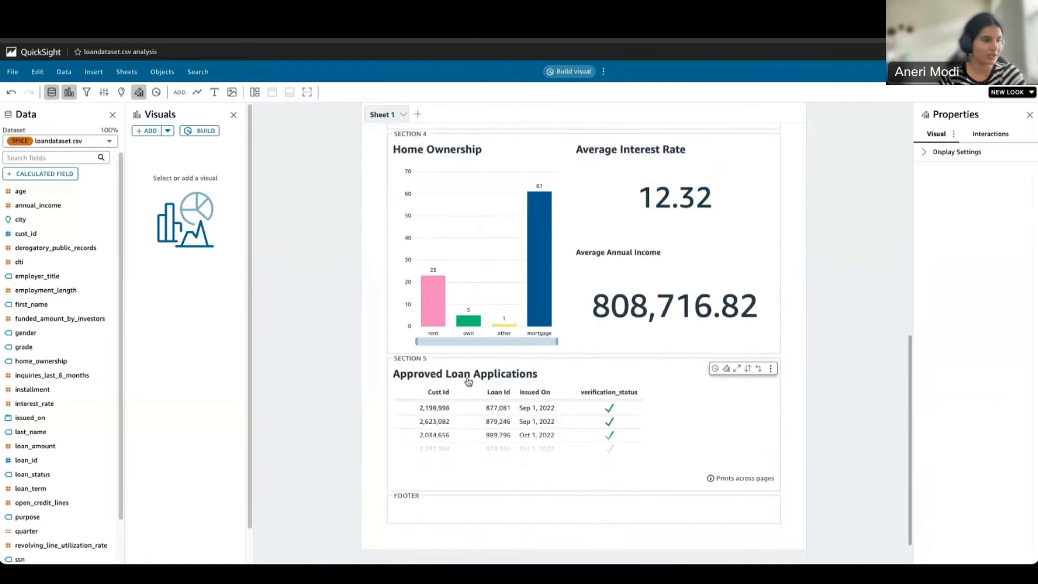
Insert a new empty section below the Approved Loan Applications section.
click(524, 422)
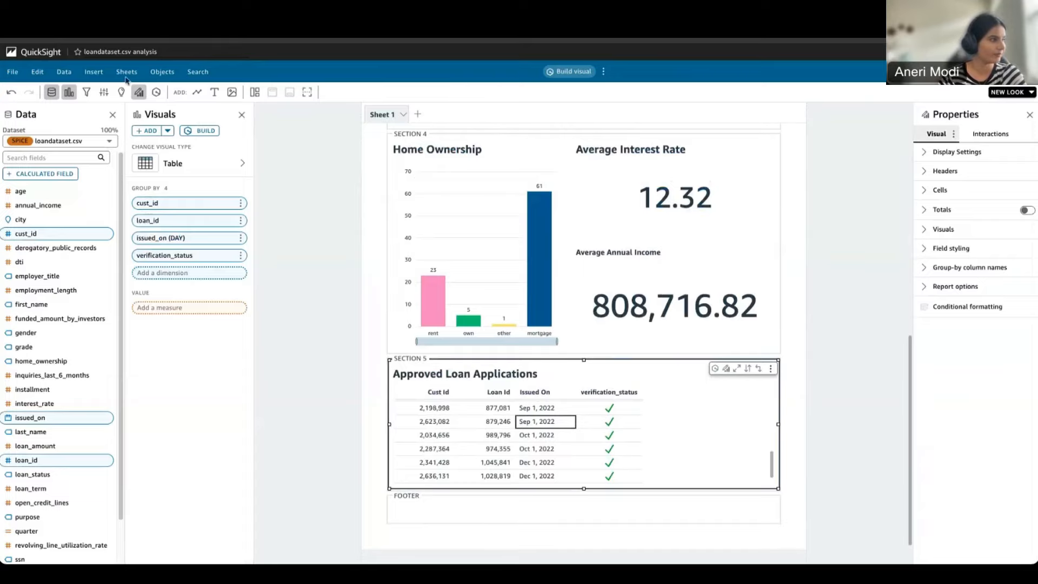
click(94, 72)
click(116, 156)
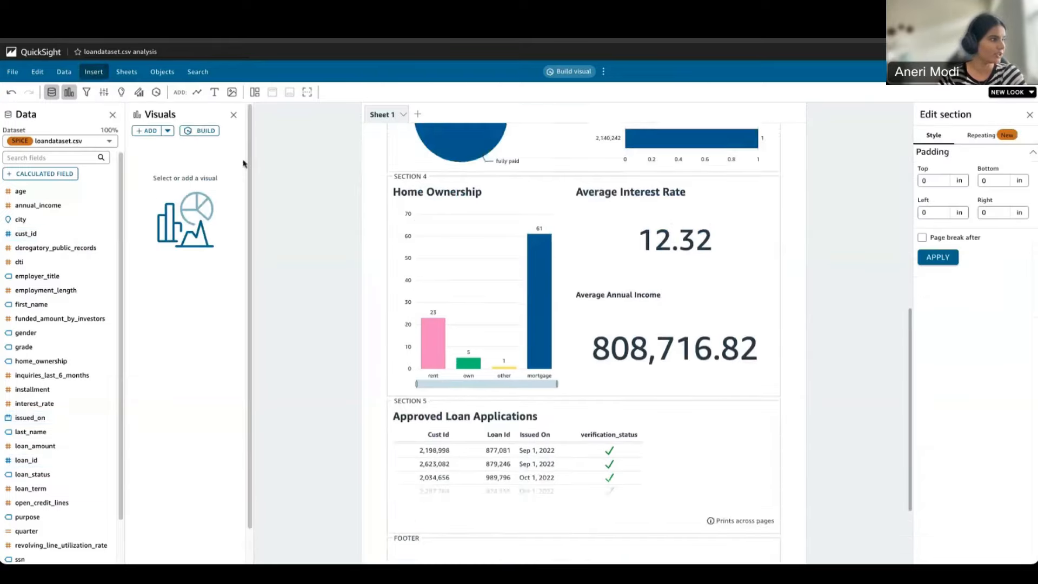
Generate a table with the prompt "build a table with cust id, loan id, loan status", add it to Section 6 and widen it to full width.
click(199, 131)
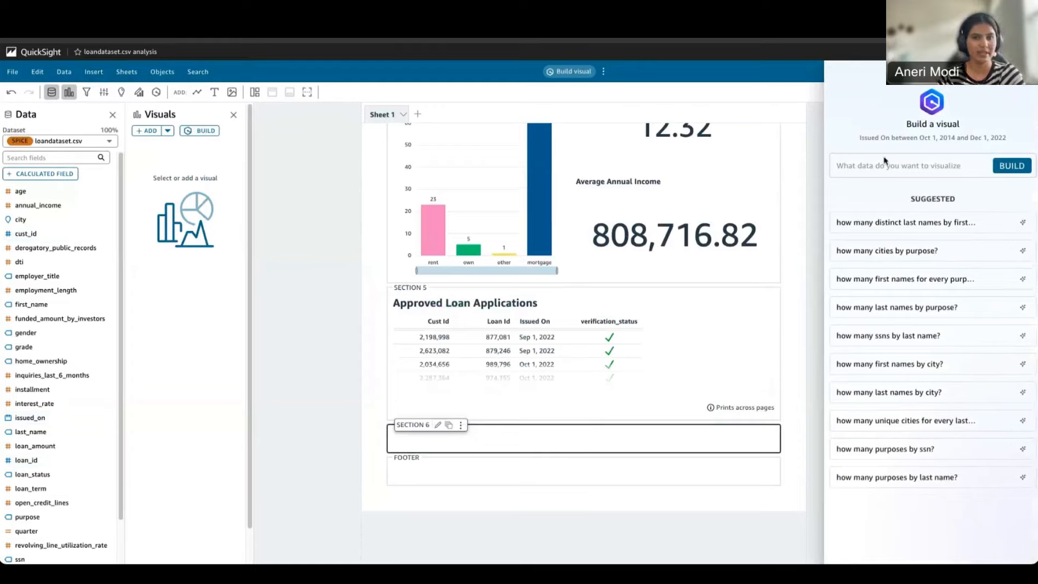
click(884, 161)
text(build a table with cust id, loa)
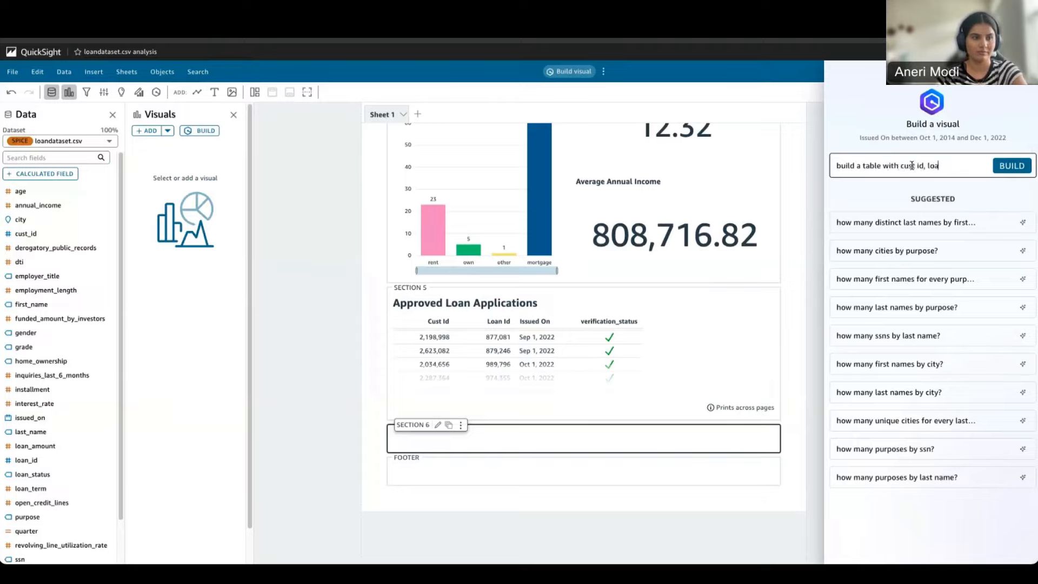
text(sta)
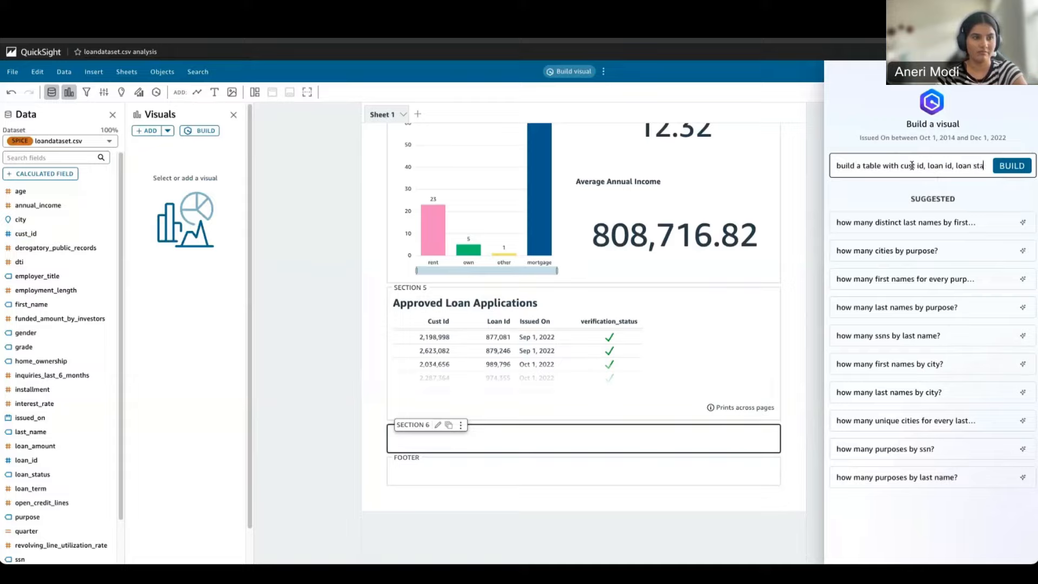
text(t)
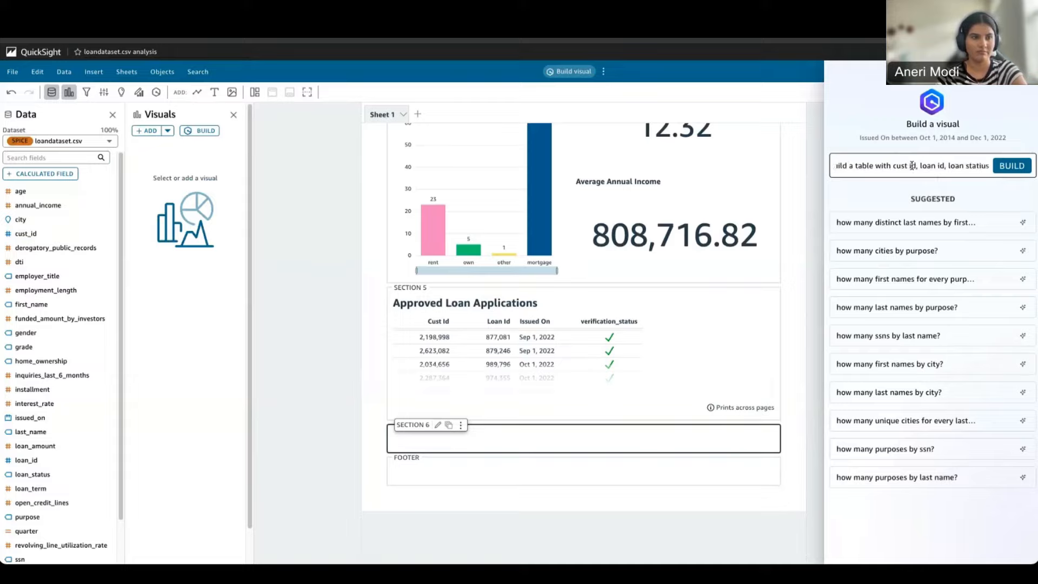
text(us)
click(1012, 166)
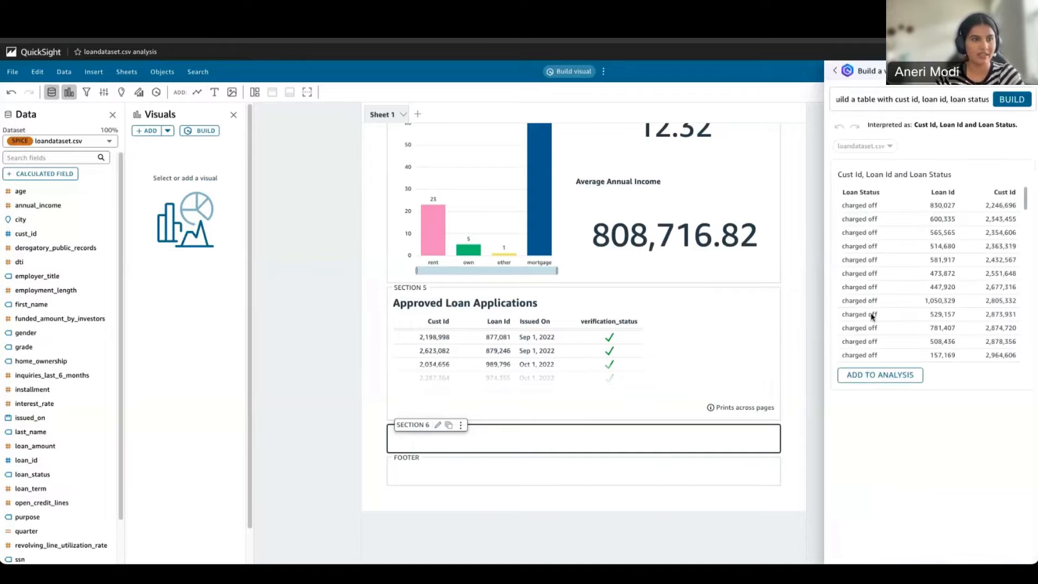
click(902, 375)
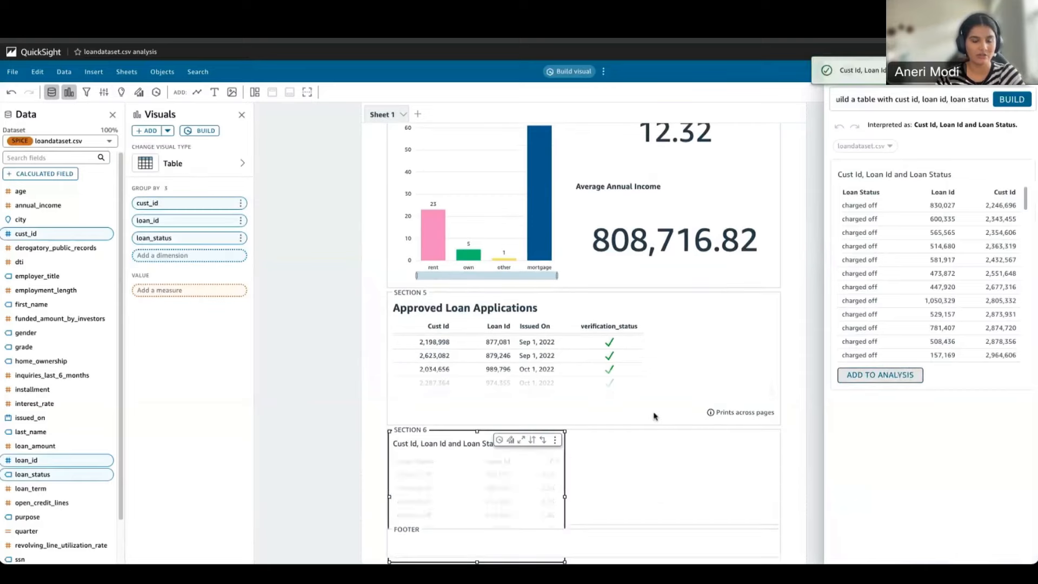
drag(566, 503, 777, 489)
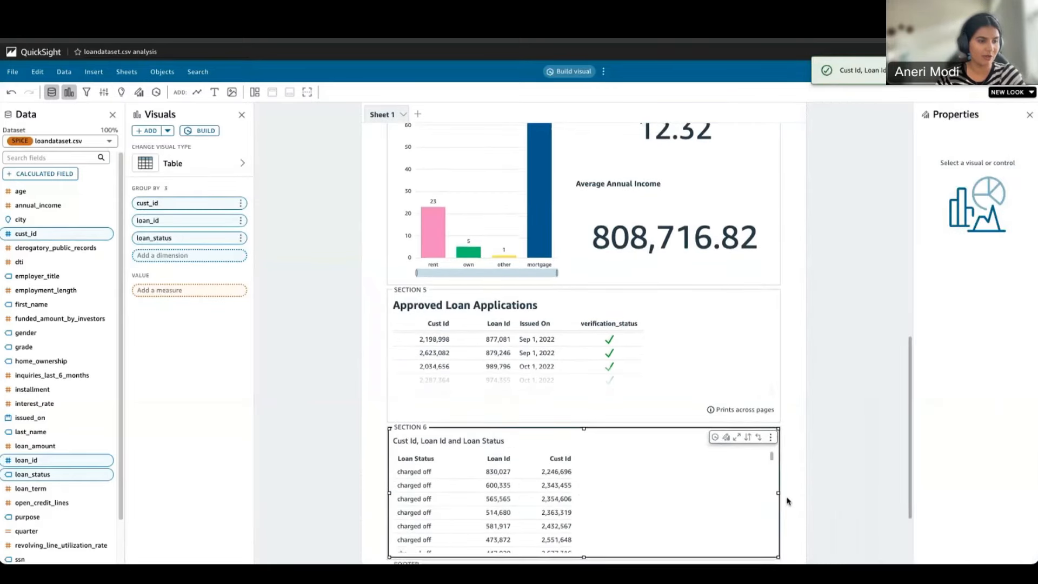
Edit the Section 6 table with the prompt "add issued on, add derogatory_public_records".
scroll(785, 495, down, 2)
click(716, 331)
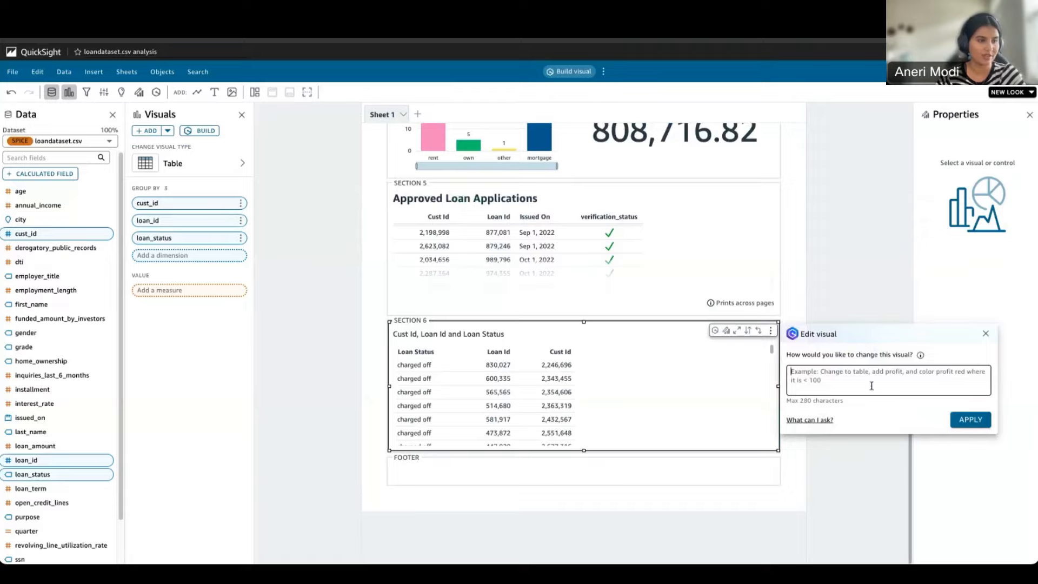
text(a)
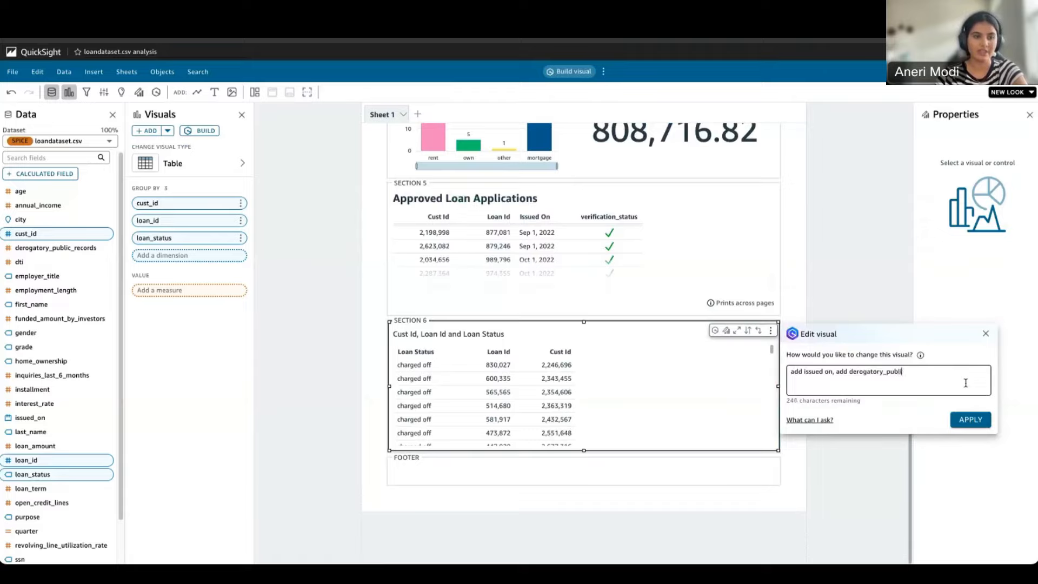
click(973, 420)
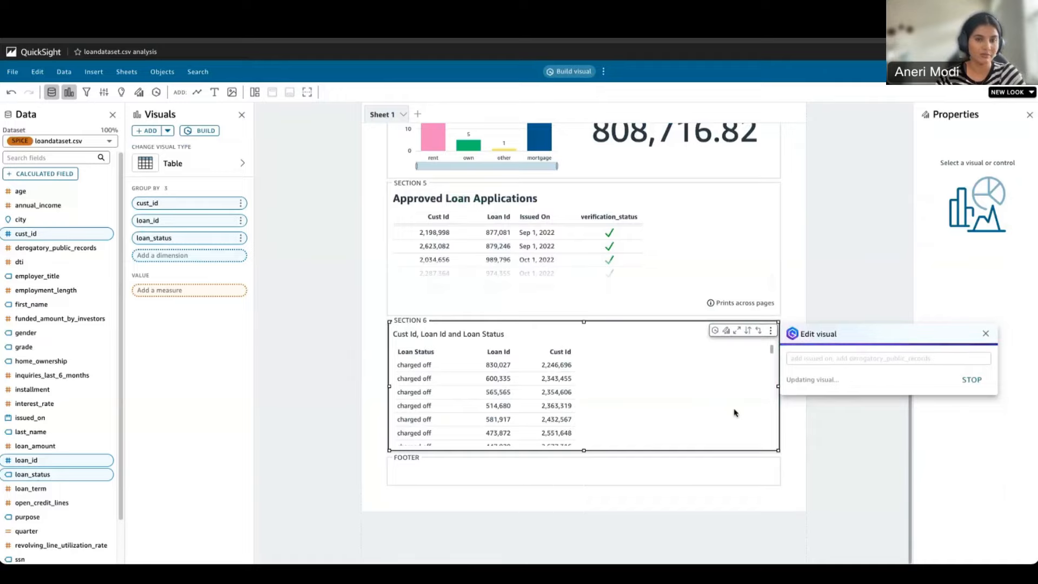
click(985, 334)
Examine the rows of the Section 6 table and its Loan Status and derogatory_public_records columns.
scroll(715, 422, down, 5)
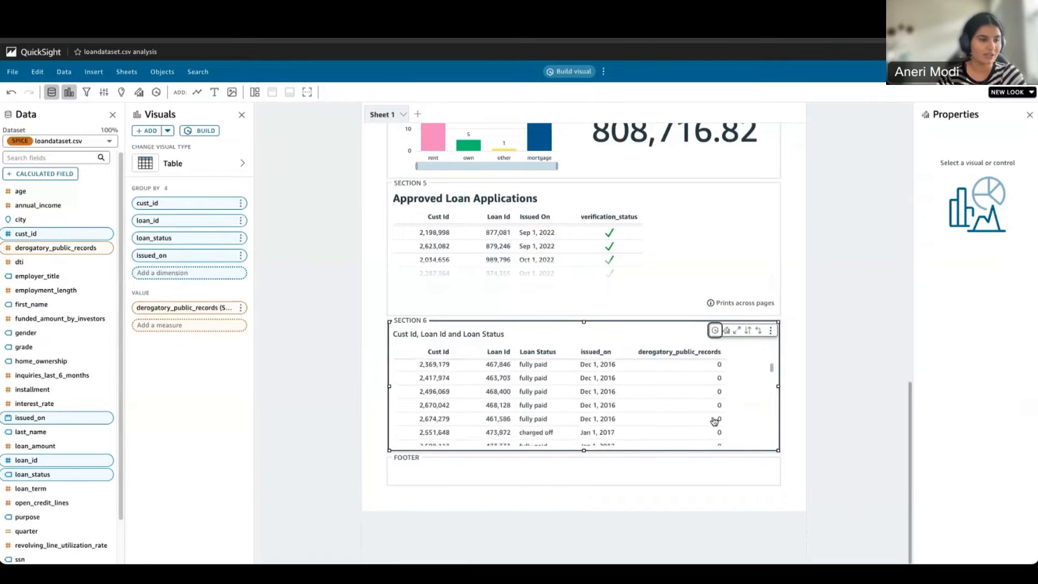
scroll(715, 421, up, 8)
scroll(621, 494, down, 6)
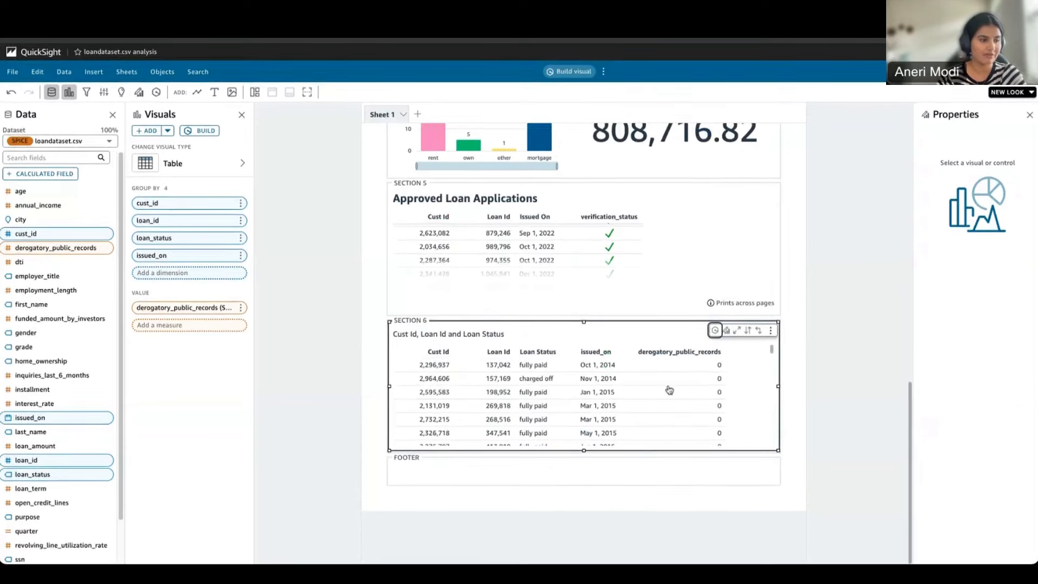
click(540, 354)
click(553, 390)
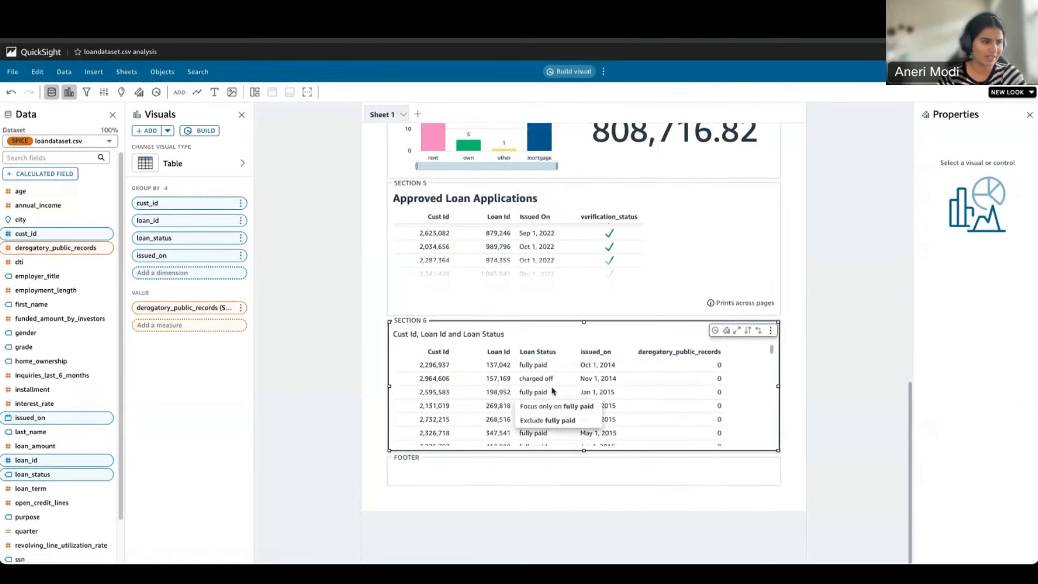
click(518, 354)
click(677, 354)
click(736, 375)
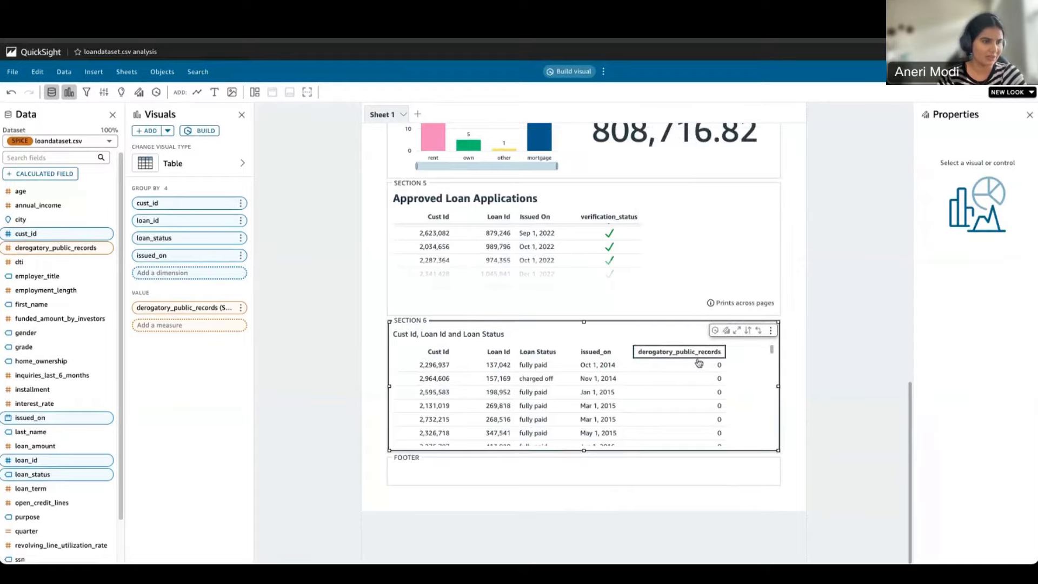
Add the derogatory_public_records column to the conditional formatting of the Section 6 table.
click(726, 330)
click(930, 319)
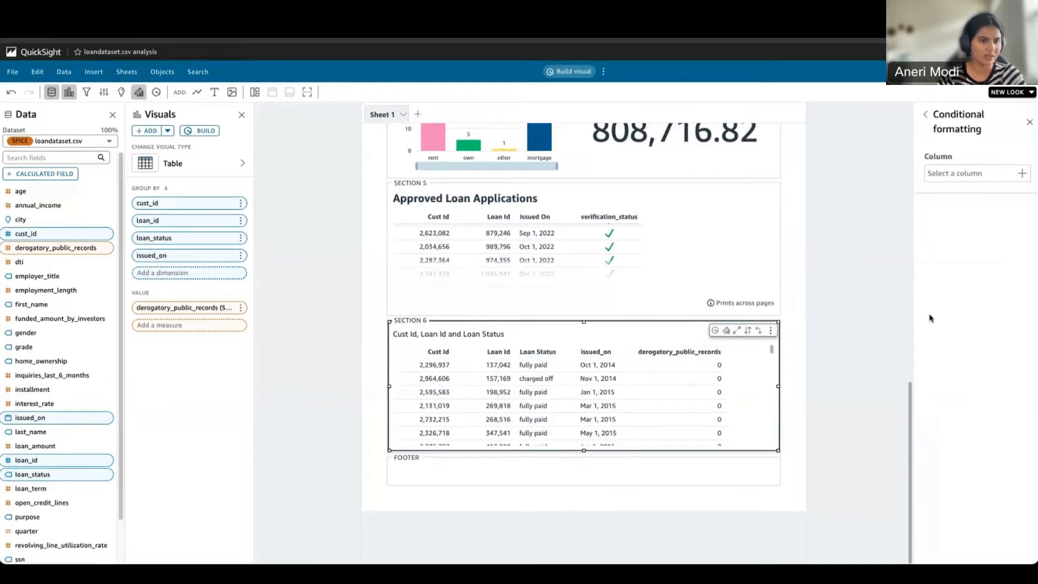
click(959, 174)
text(de)
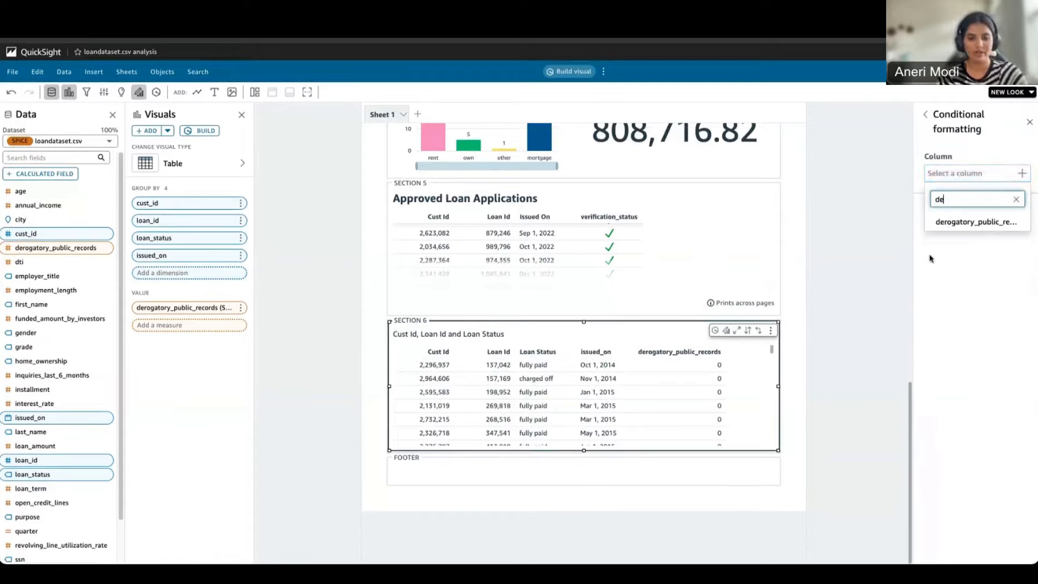
click(952, 223)
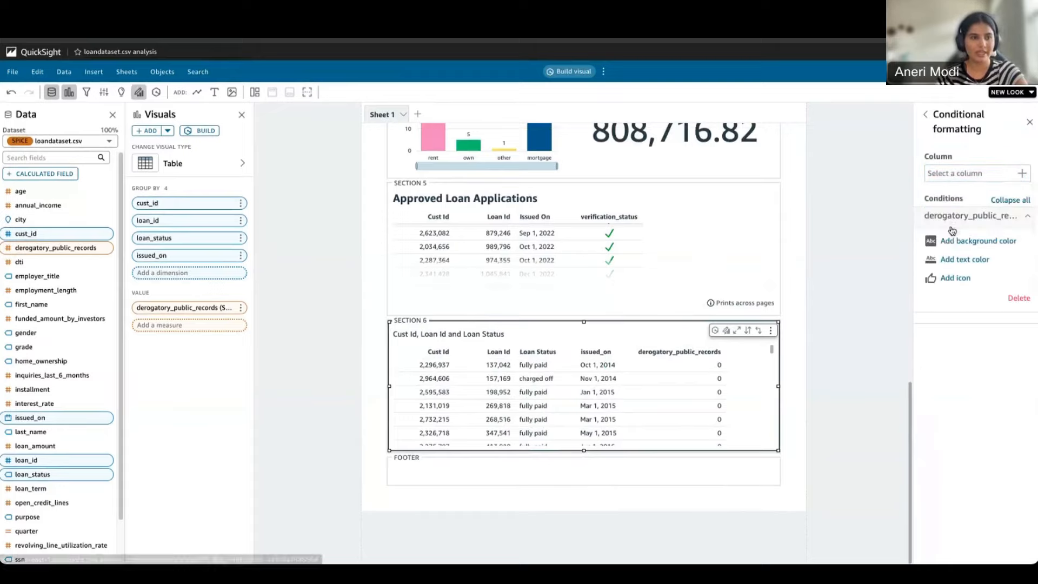
click(954, 278)
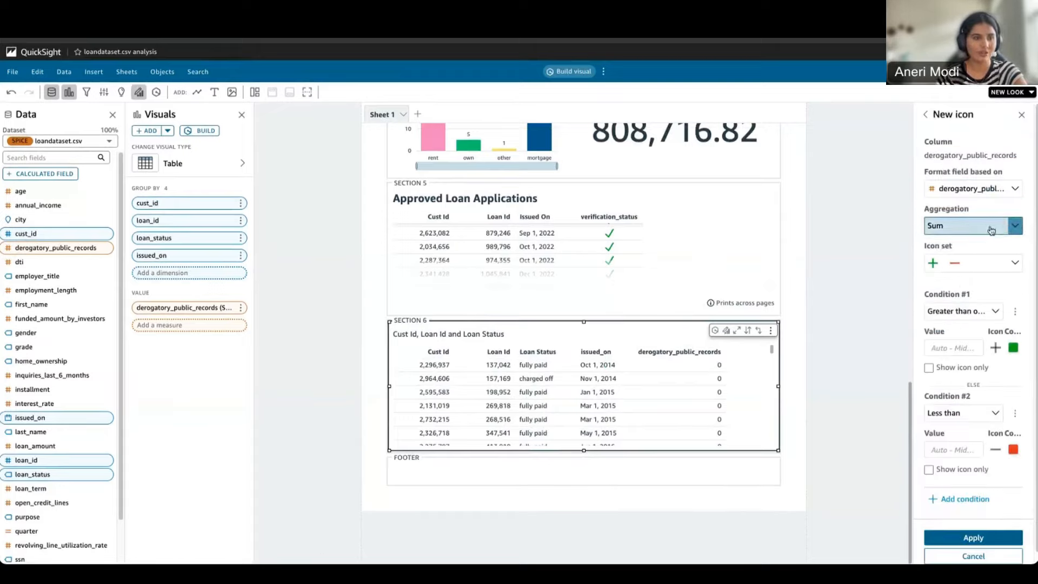
click(925, 115)
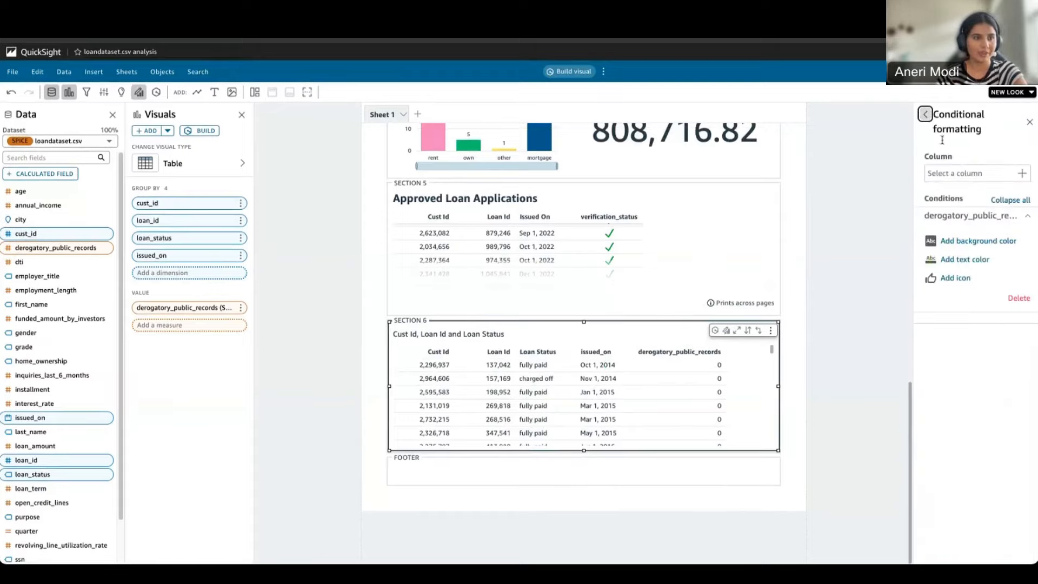
click(956, 278)
scroll(996, 300, down, 1)
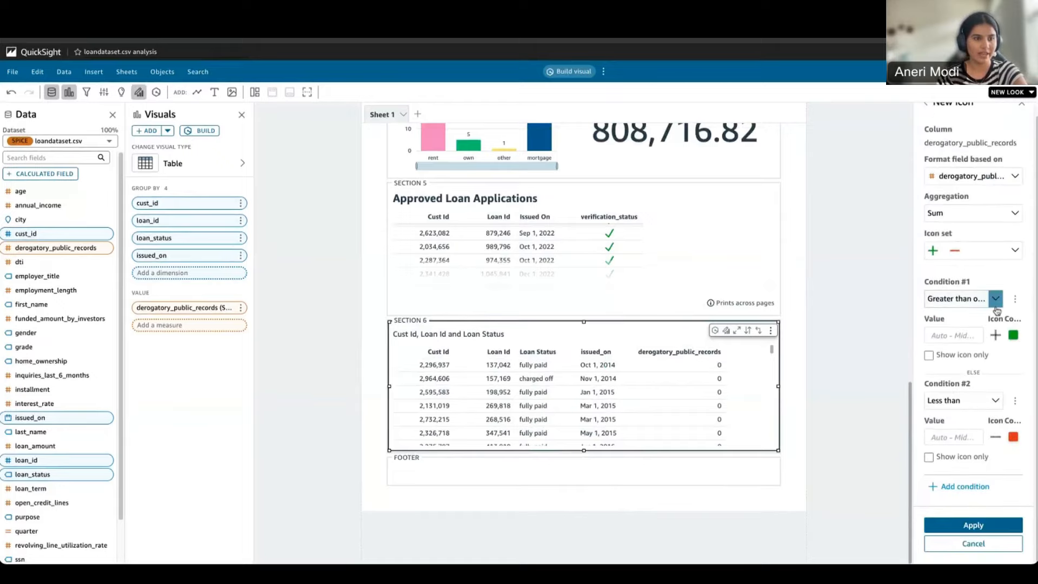
click(989, 304)
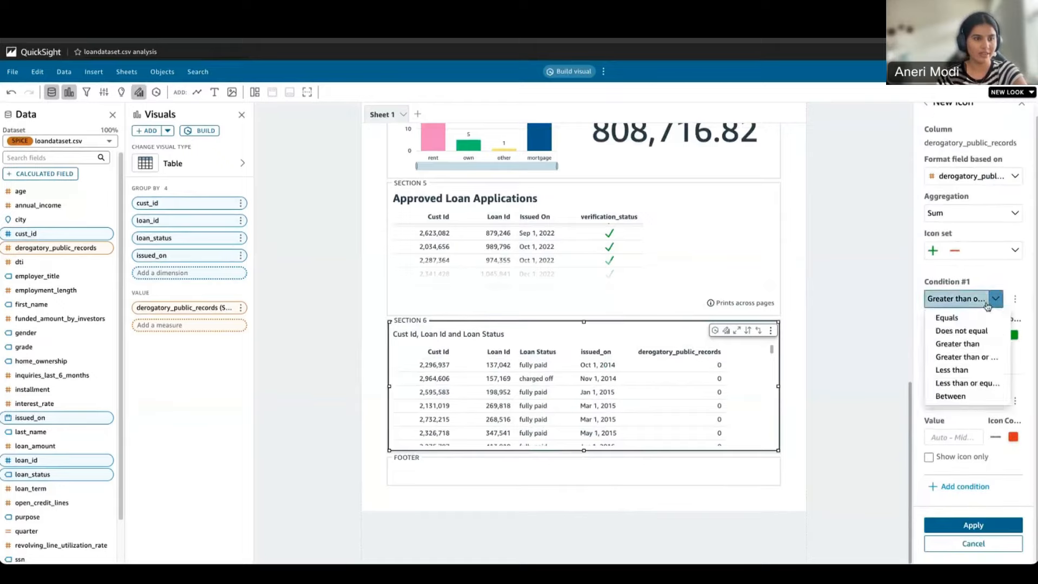
click(947, 318)
click(950, 336)
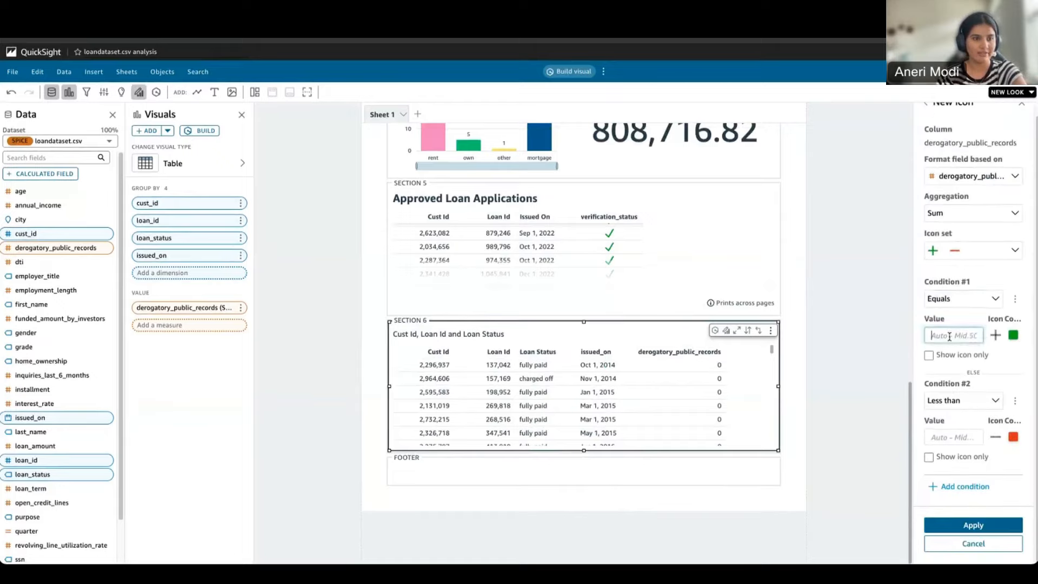
click(992, 250)
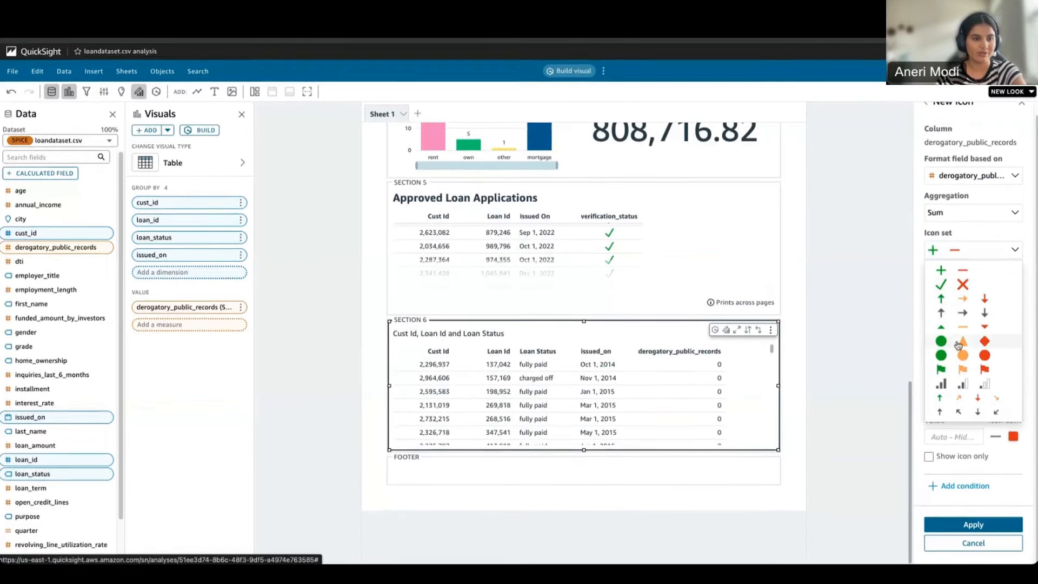
scroll(992, 212, up, 1)
click(992, 226)
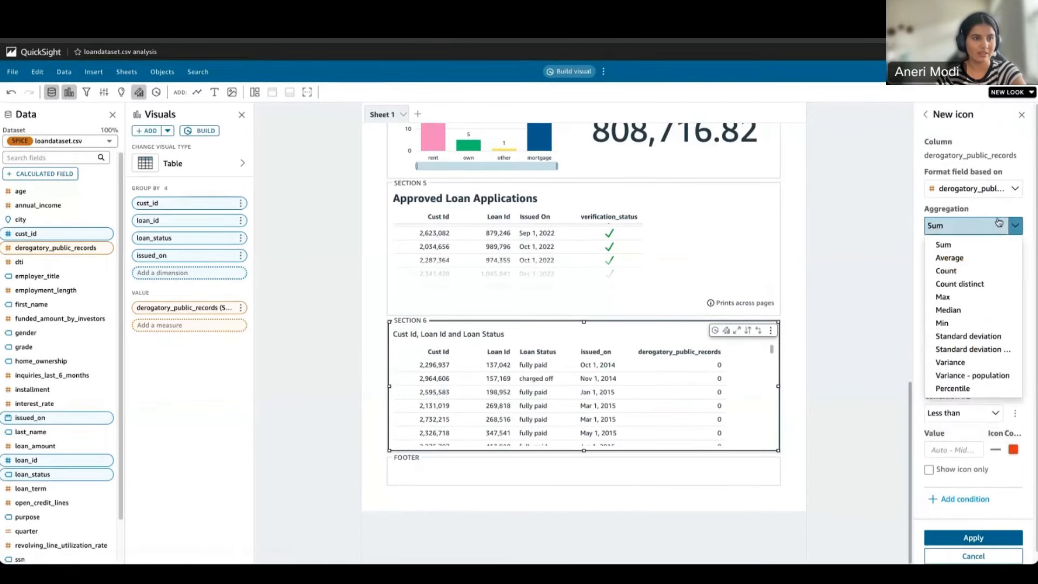
click(944, 269)
click(1003, 265)
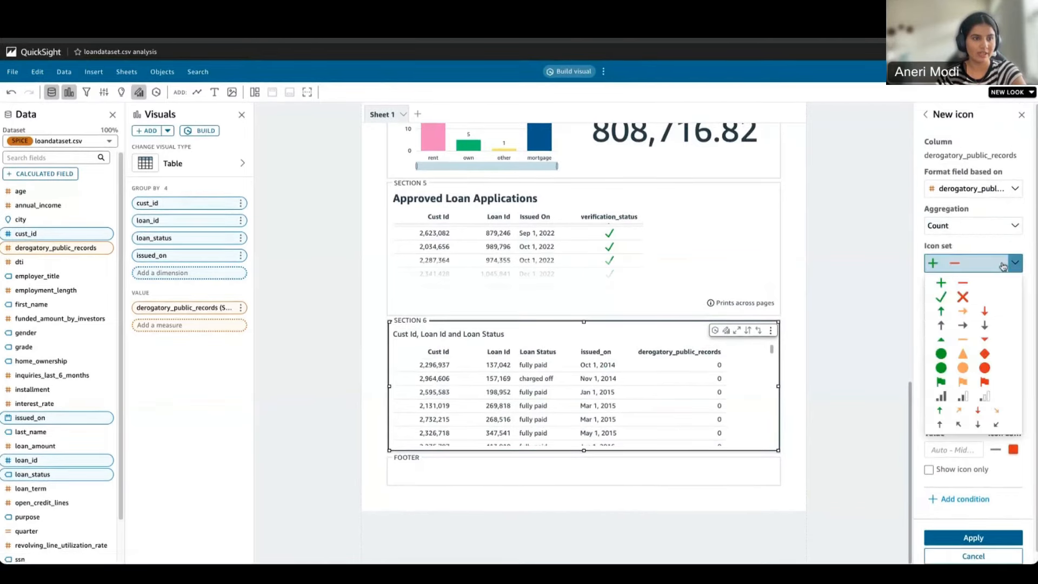
click(926, 114)
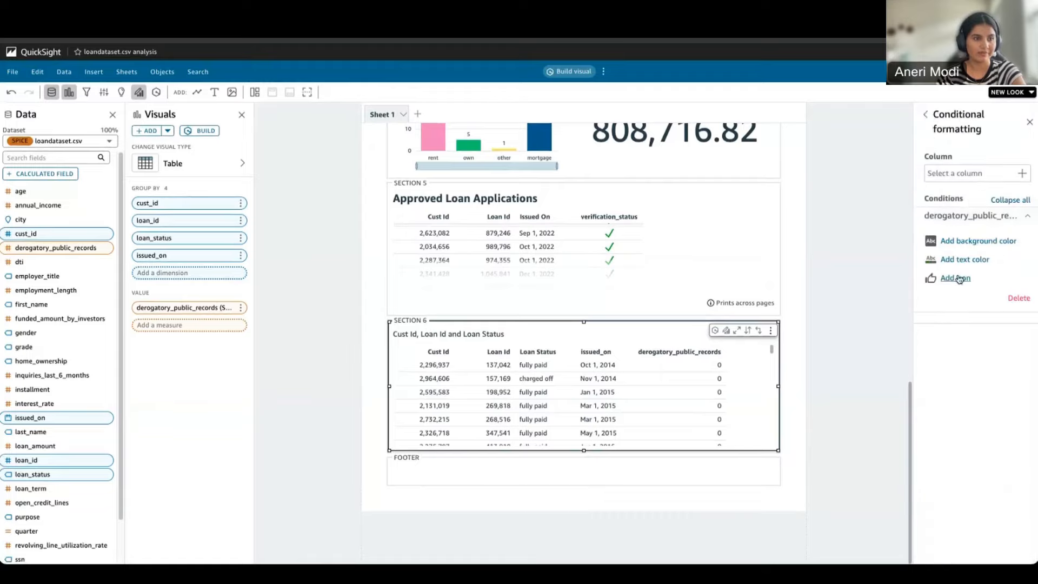
Add an icon format to derogatory_public_records whose first condition shows a green thumbs-up when the value equals 0.
click(959, 279)
click(1012, 333)
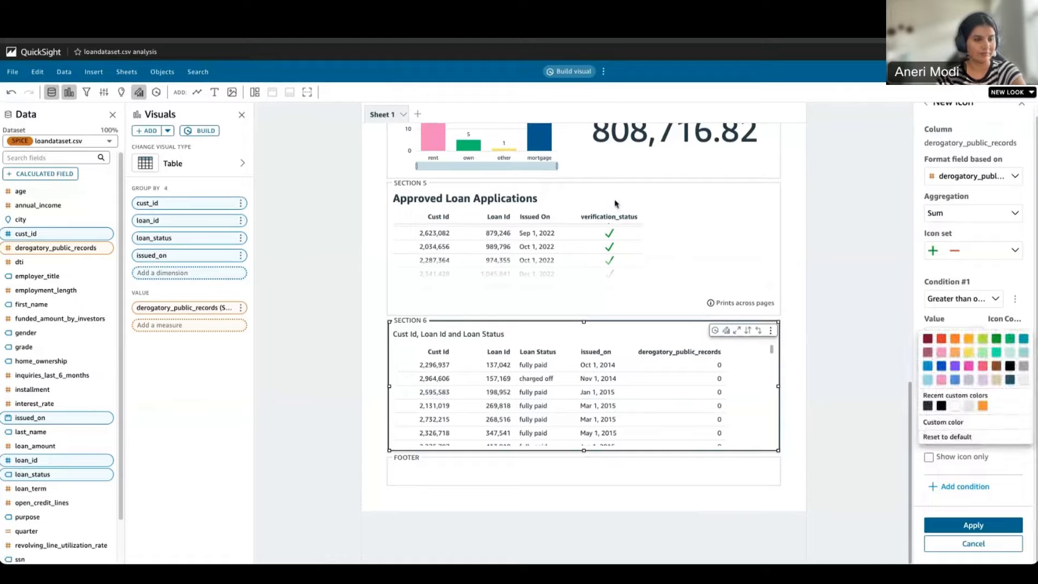
click(1012, 326)
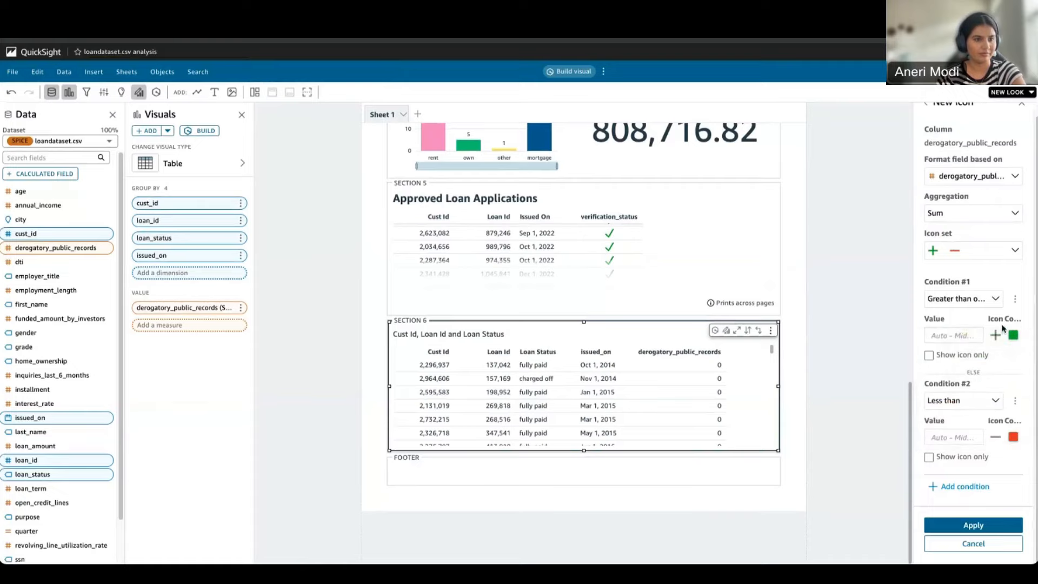
click(996, 336)
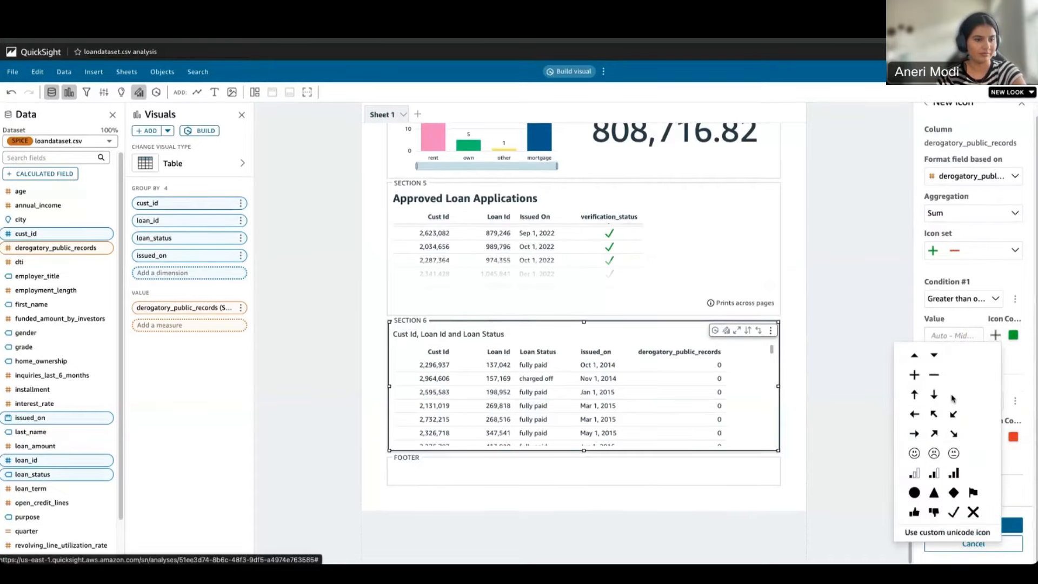
click(914, 512)
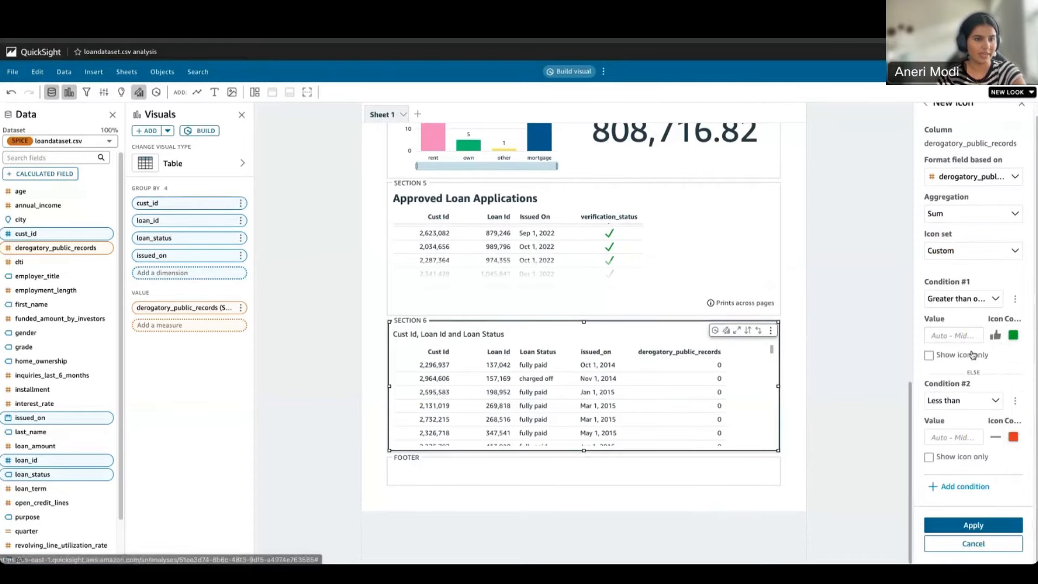
click(962, 299)
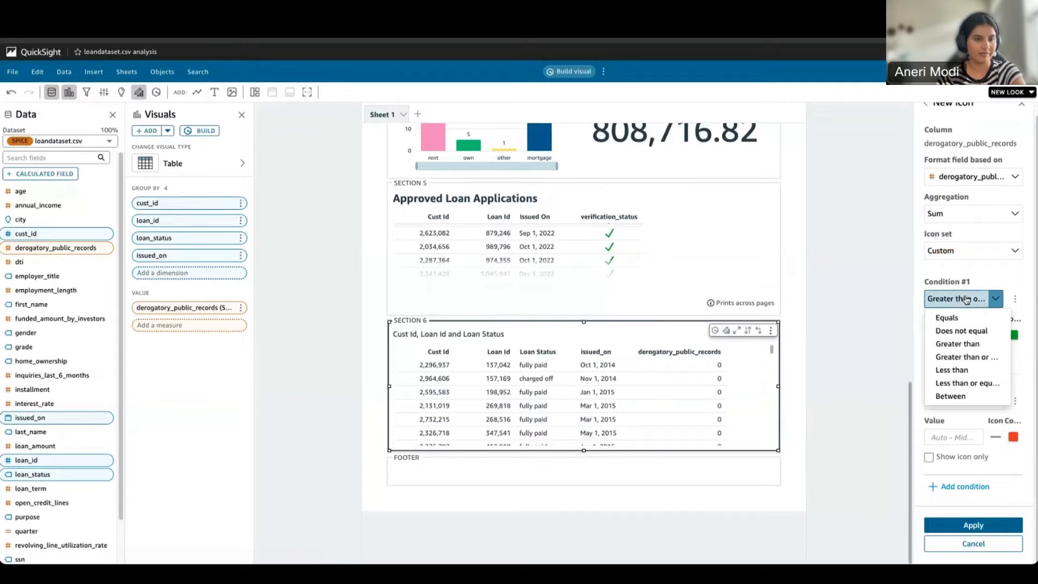
click(943, 317)
click(954, 339)
text(0)
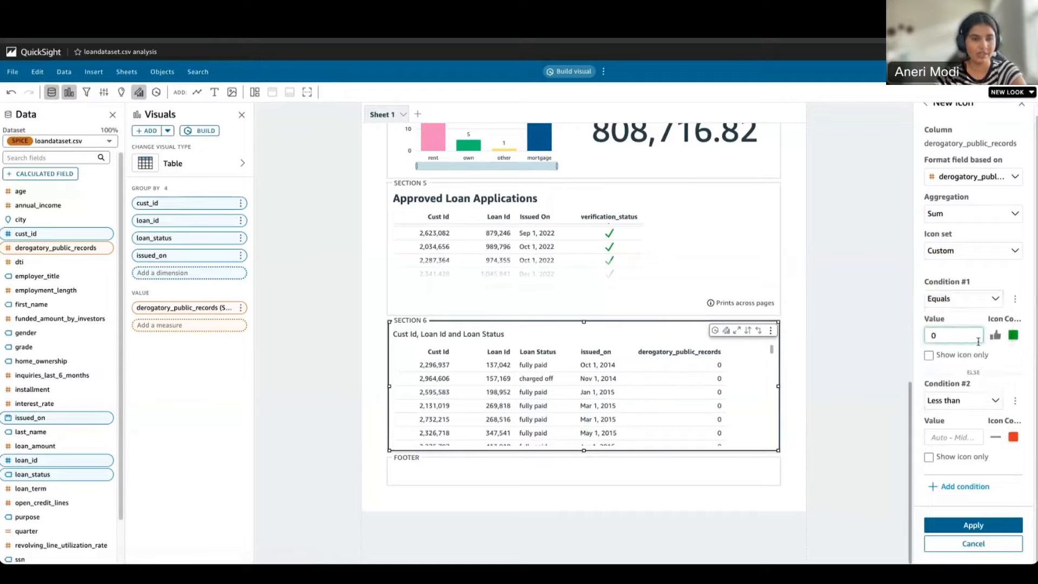
Set the second icon condition to show a red thumbs-down when the value equals 1.
click(963, 400)
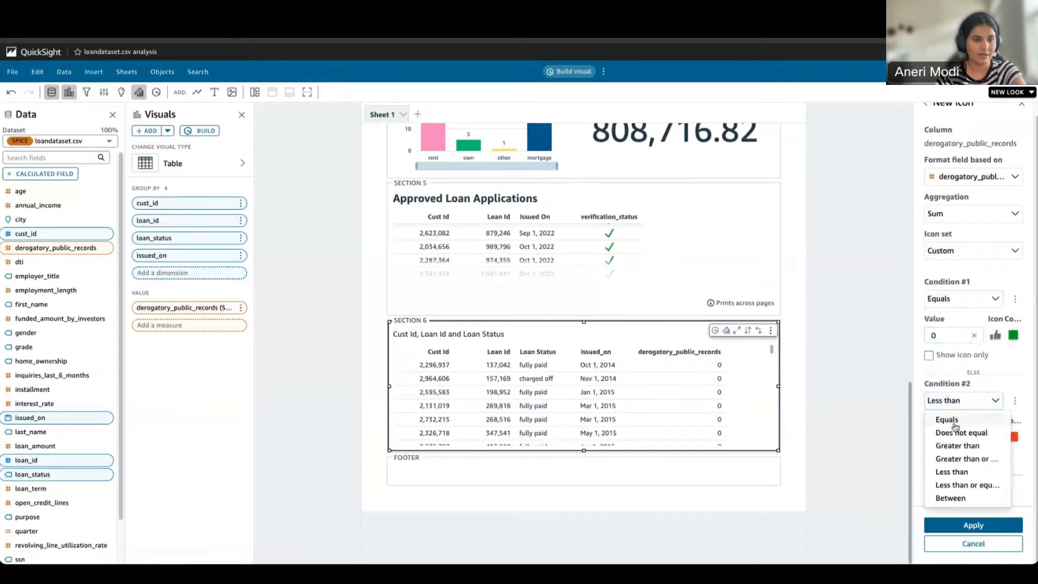
click(943, 417)
click(953, 438)
text(1)
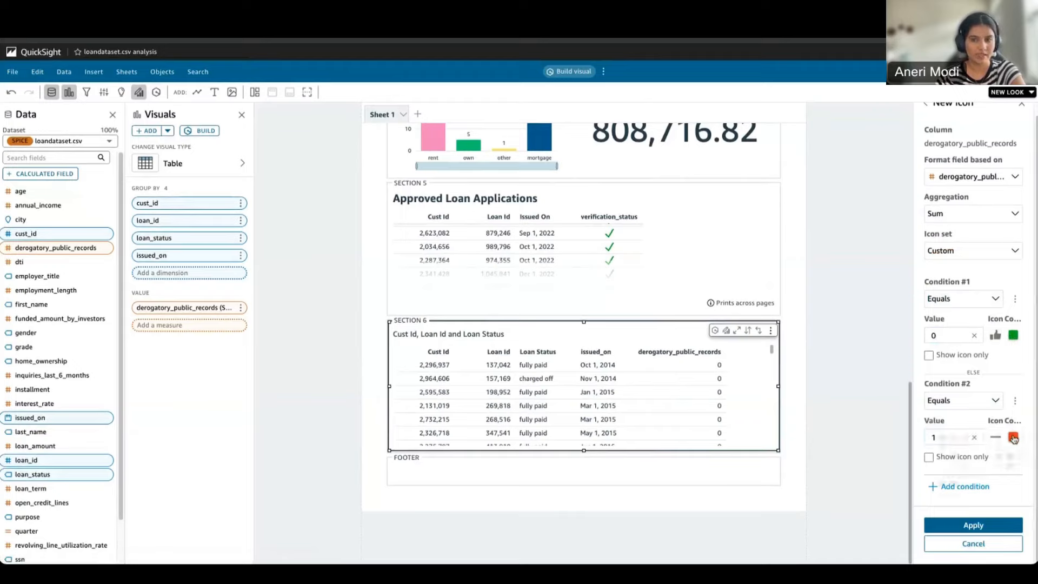
click(1013, 437)
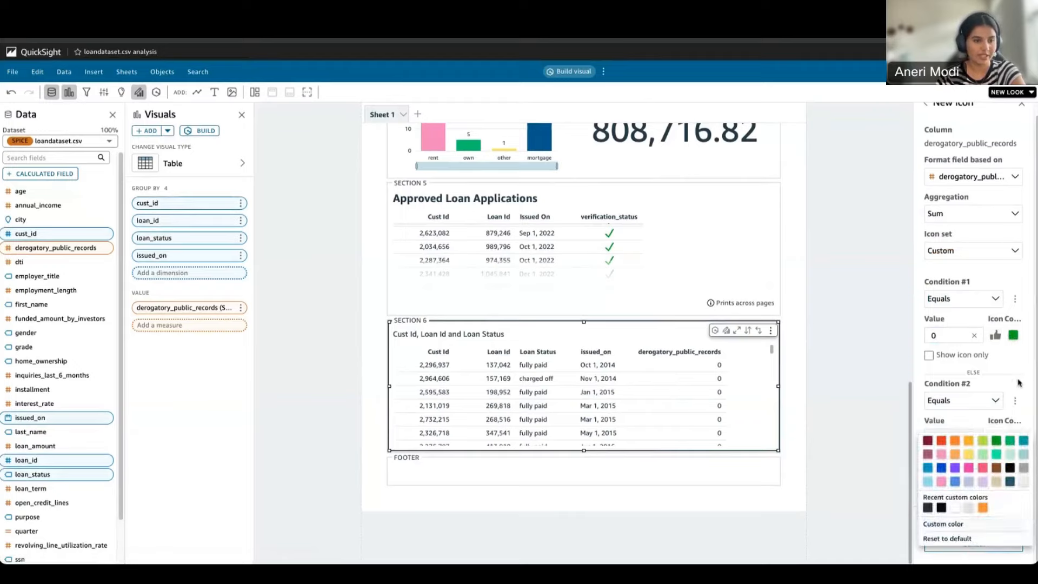
click(1018, 382)
click(995, 437)
click(998, 400)
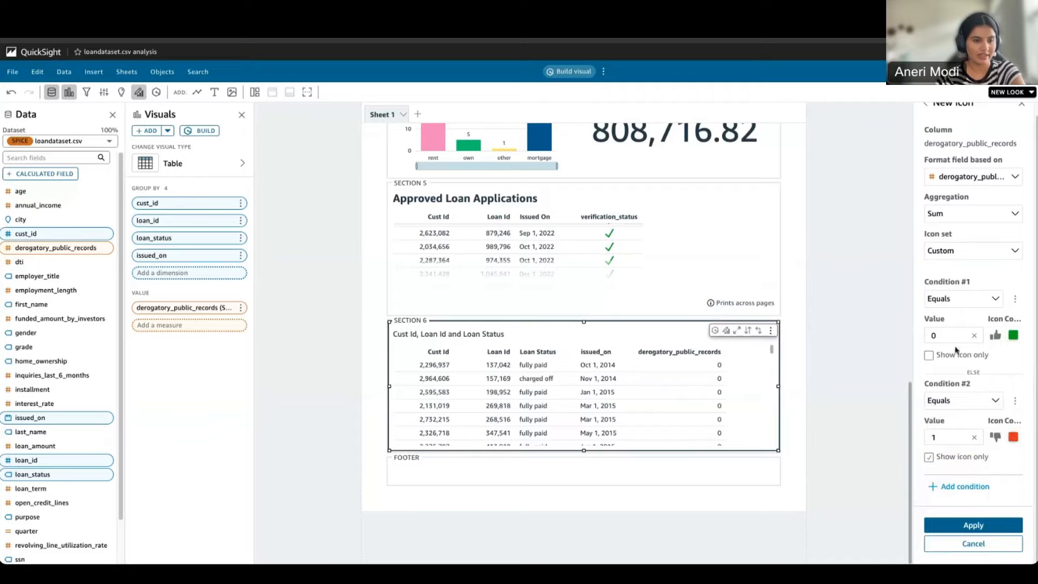
Show only the icons for both conditions and apply the formatting to the derogatory_public_records column.
click(973, 525)
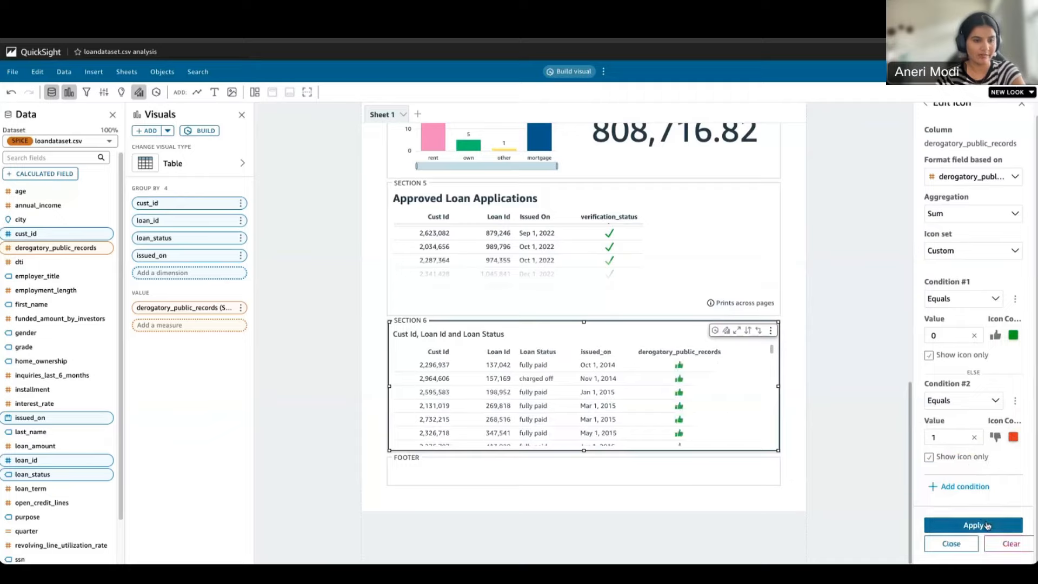
scroll(684, 384, down, 5)
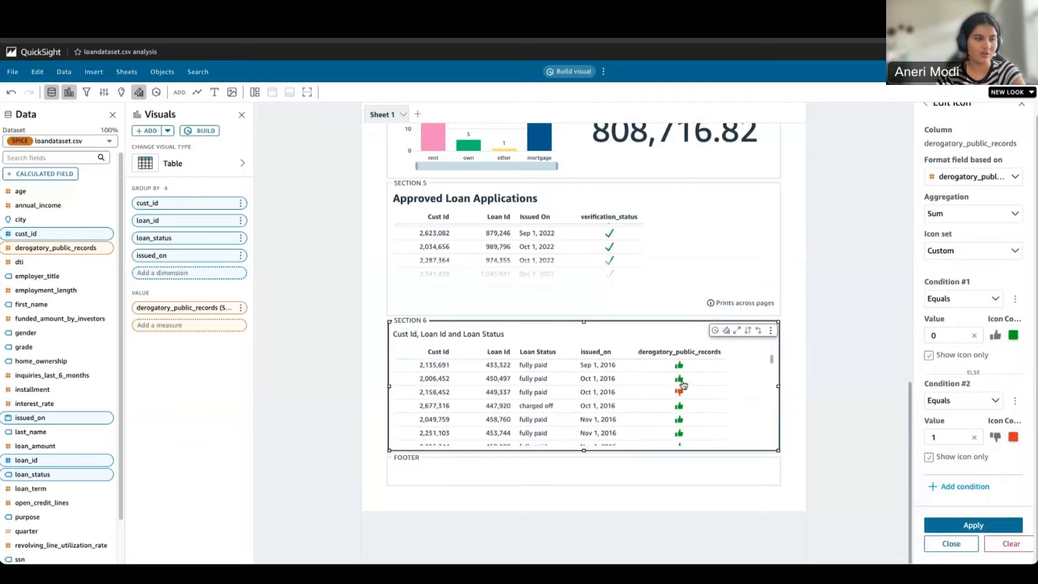
scroll(682, 369, up, 4)
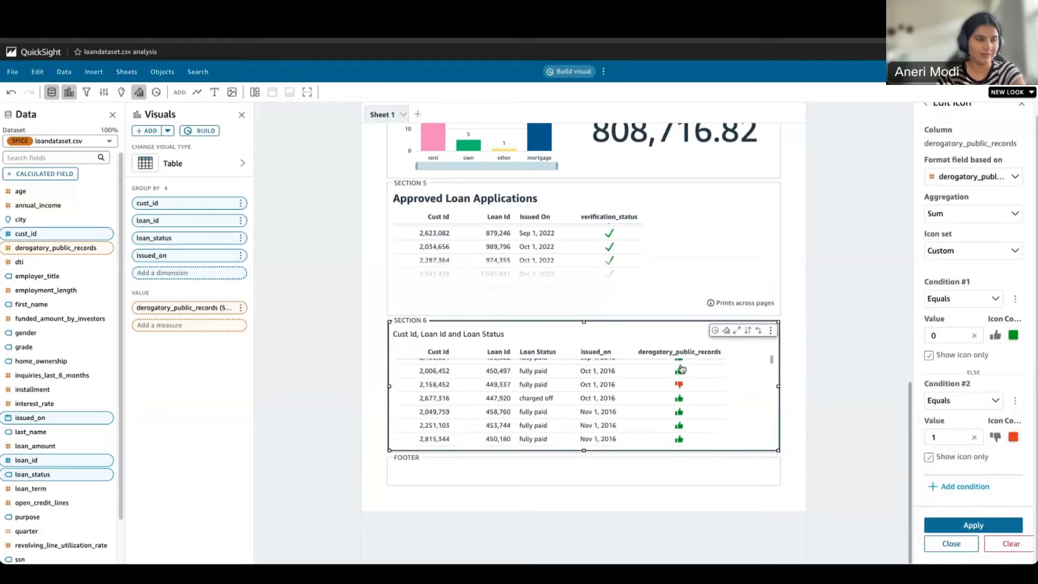
scroll(686, 373, up, 6)
scroll(696, 359, down, 5)
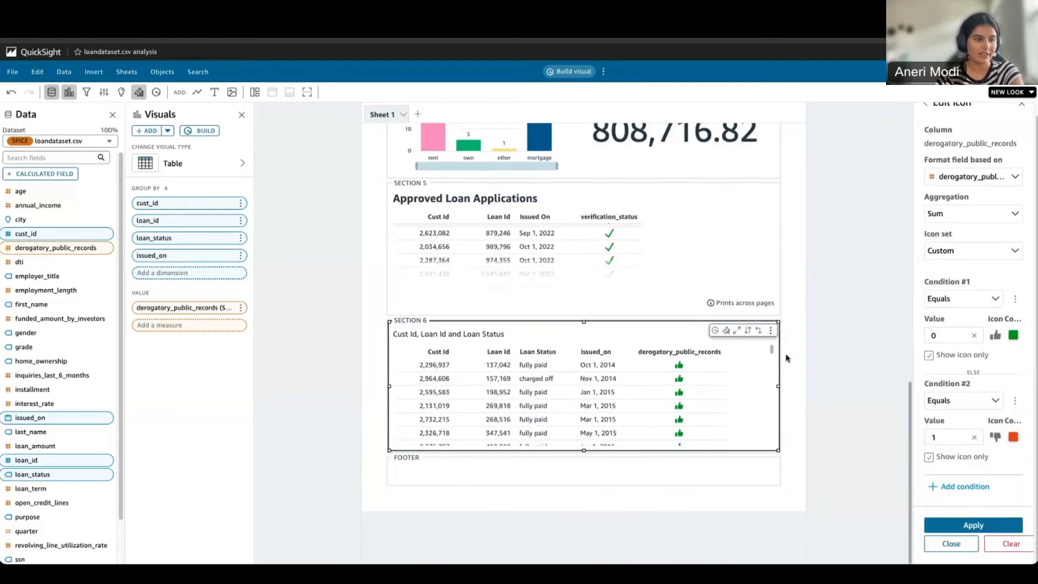
click(844, 332)
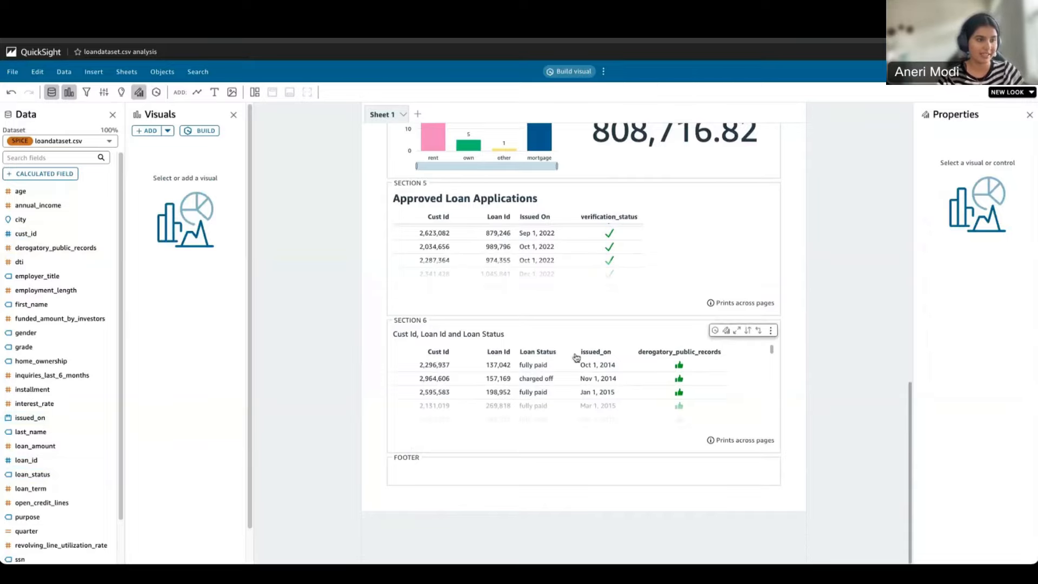
Replace the title text of the Section 6 table with "Delinquency Report".
click(497, 334)
click(496, 334)
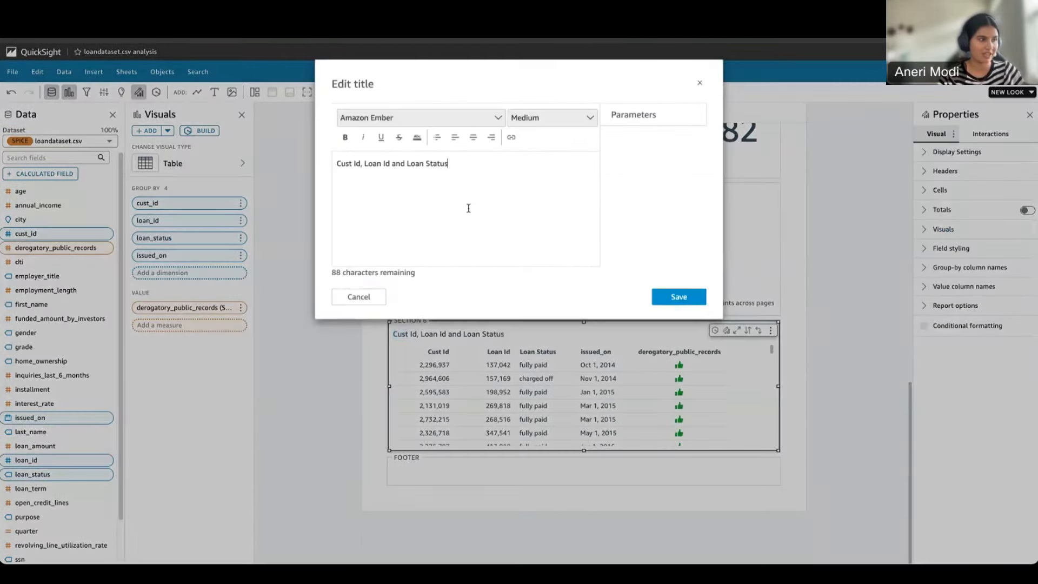
key(ctrl+a)
text(De)
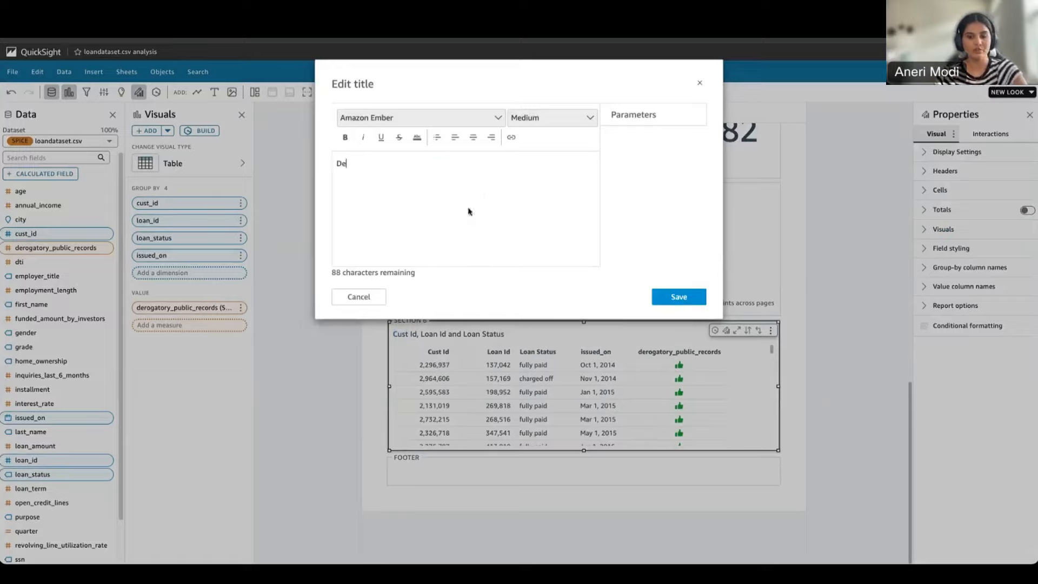
text(linquency Report)
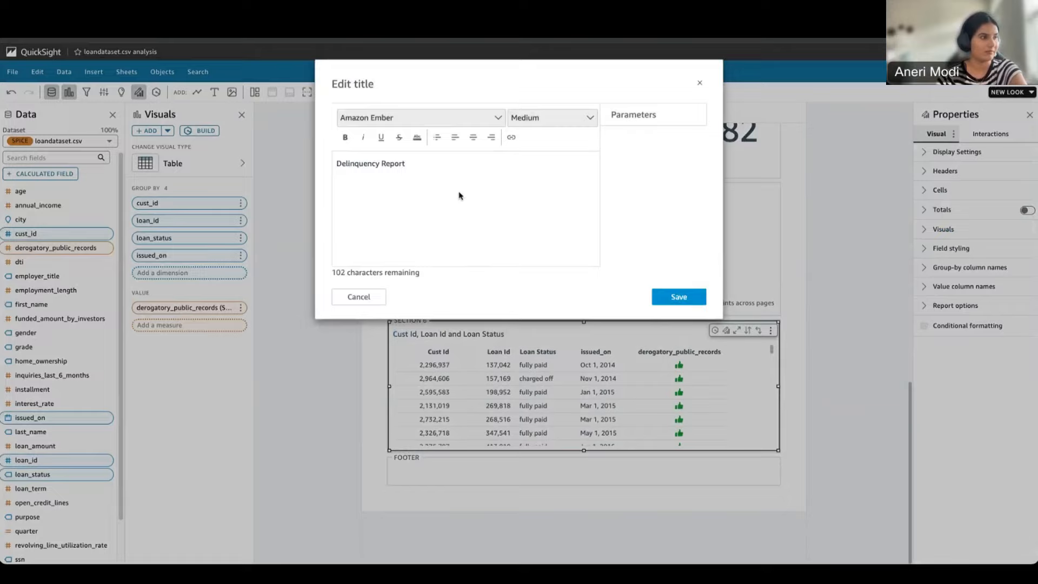
Make the "Delinquency Report" title Extra large and bold, and save it.
key(ctrl+a)
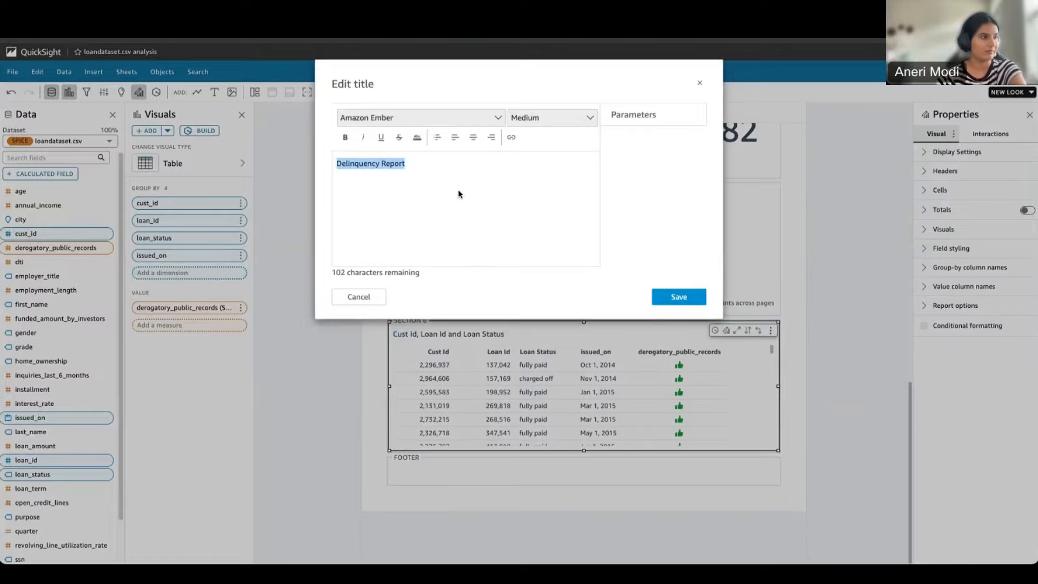
click(493, 118)
click(536, 120)
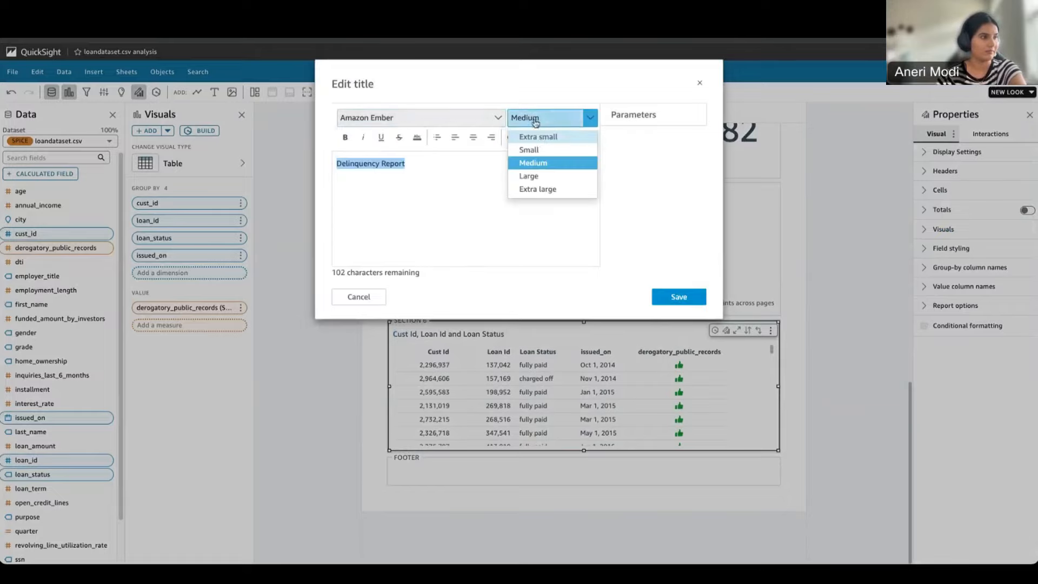
click(538, 188)
click(345, 138)
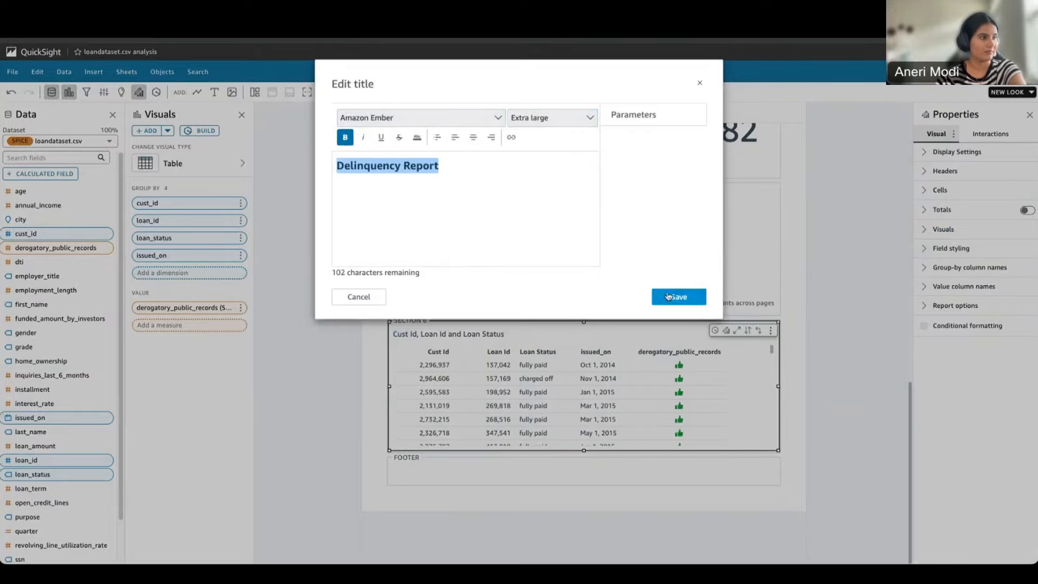
click(668, 296)
click(820, 315)
Look over the report sections from the header down to the Delinquency Report table.
scroll(722, 293, up, 10)
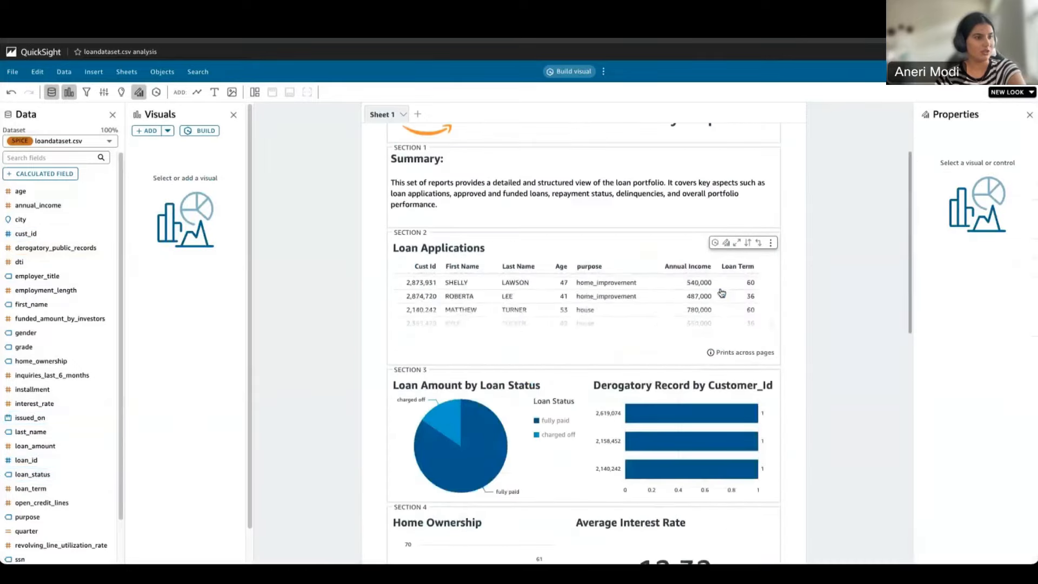
scroll(722, 293, down, 4)
scroll(720, 292, up, 5)
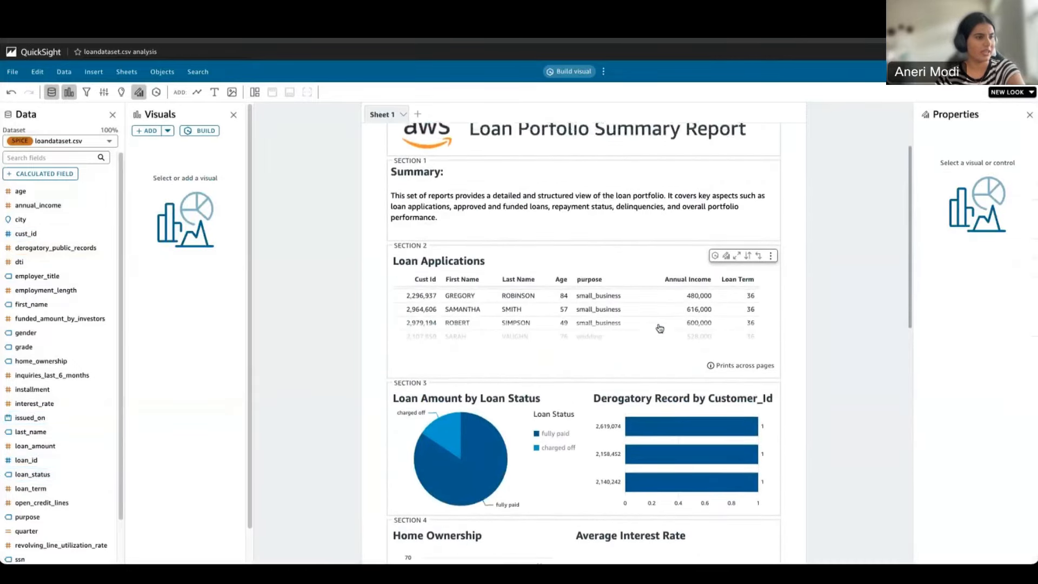
scroll(659, 328, down, 10)
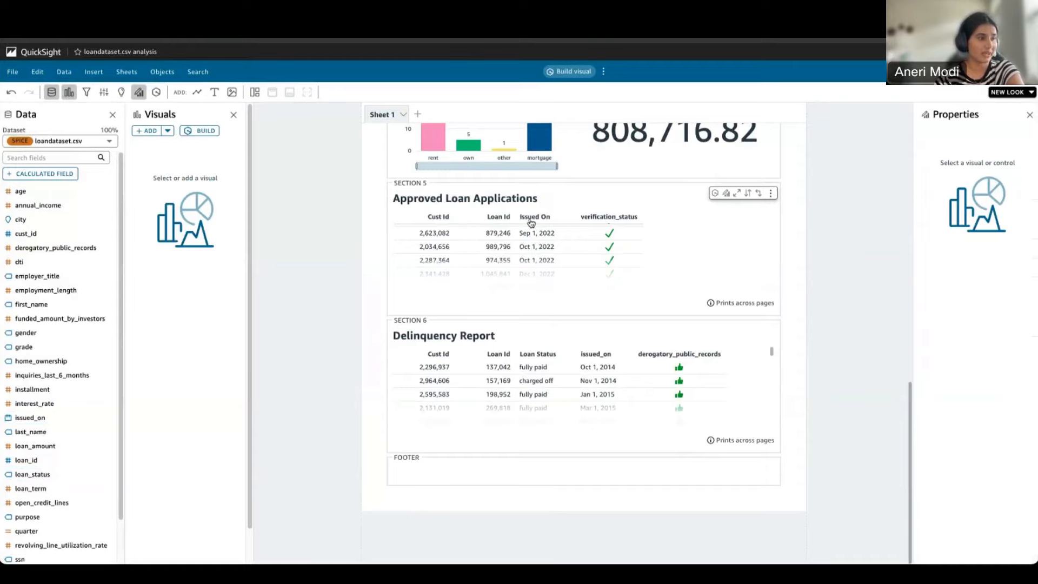
click(619, 217)
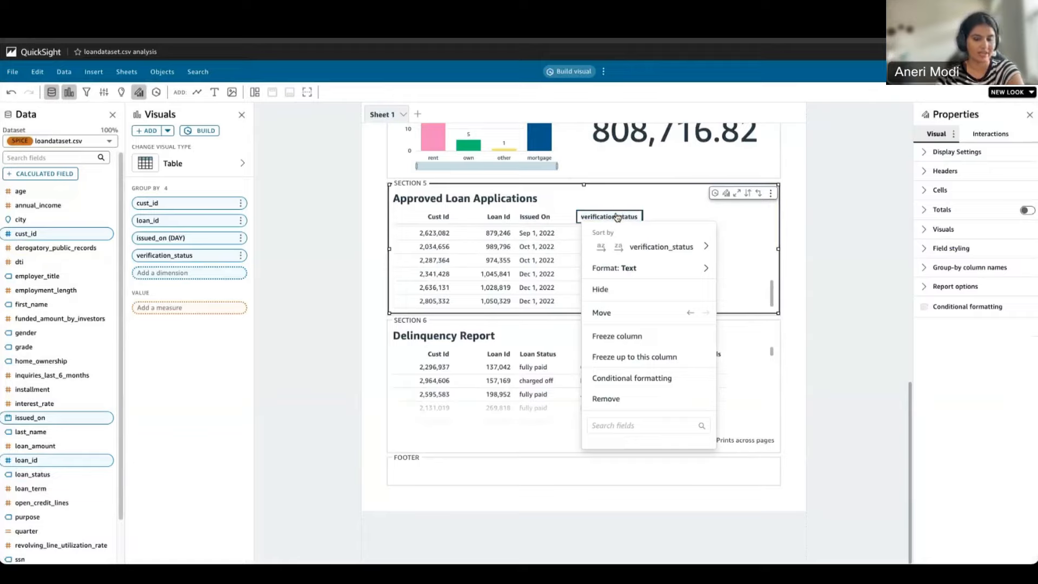
click(702, 219)
click(604, 216)
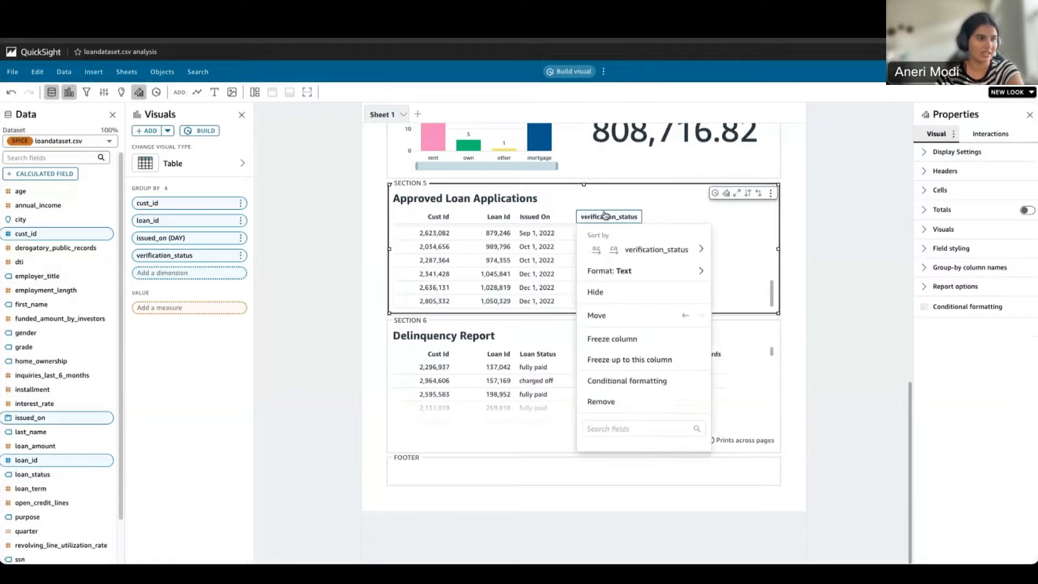
mouse_move(668, 247)
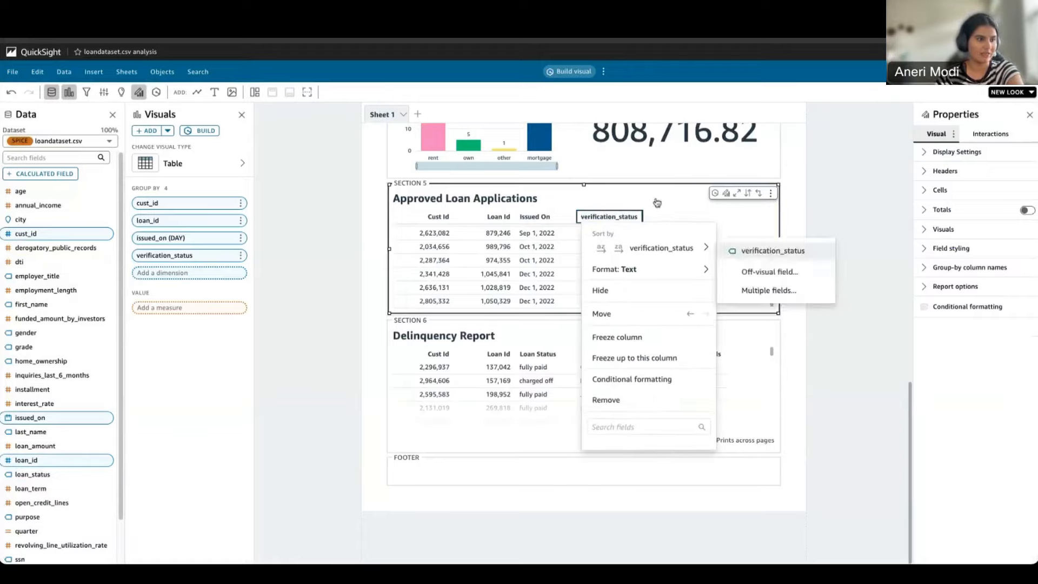
click(638, 218)
click(628, 219)
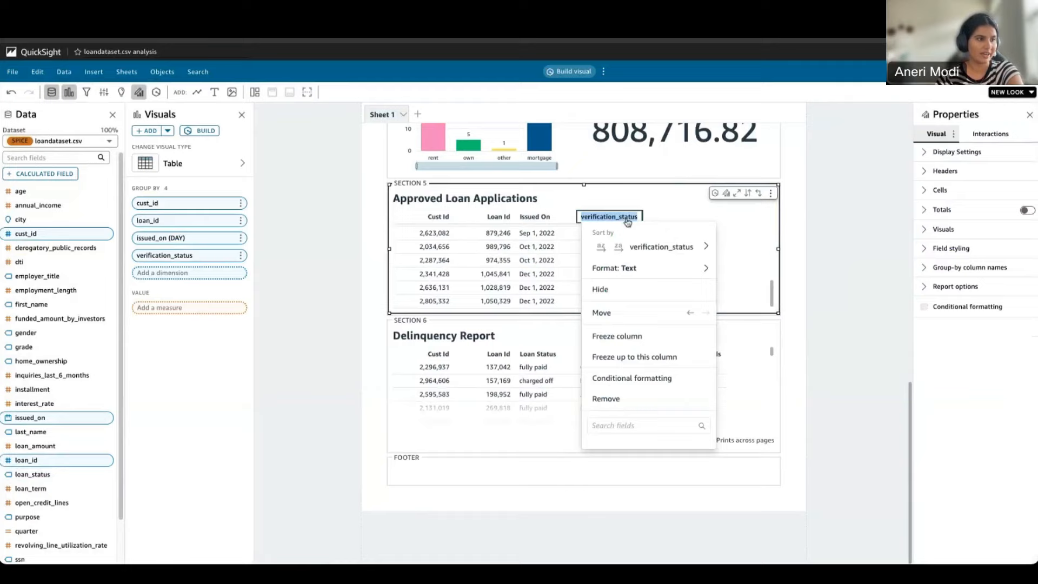
click(678, 204)
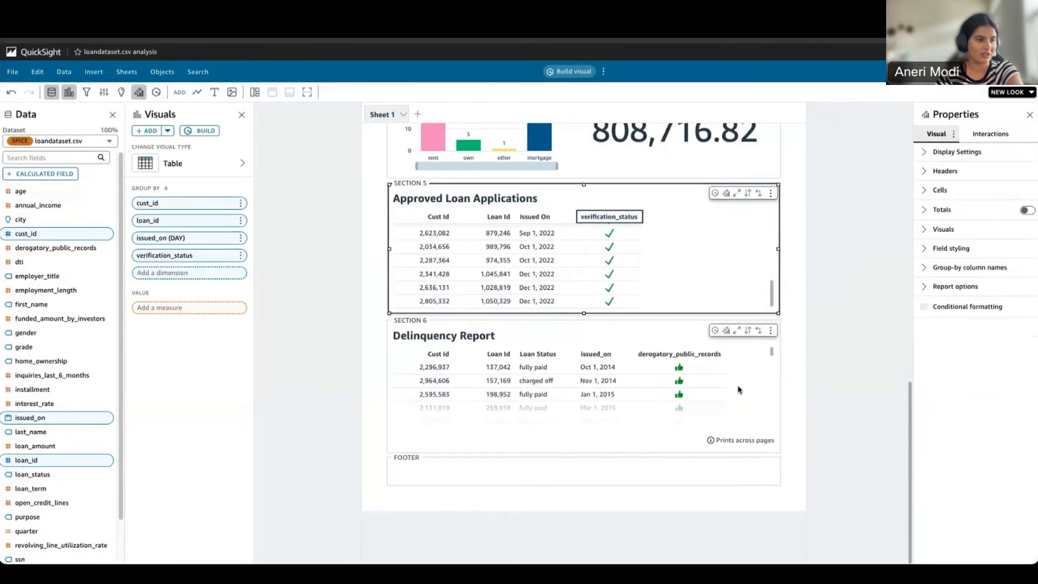
Examine the Delinquency Report rows and review the complete report layout between the header and the footer.
scroll(737, 389, down, 2)
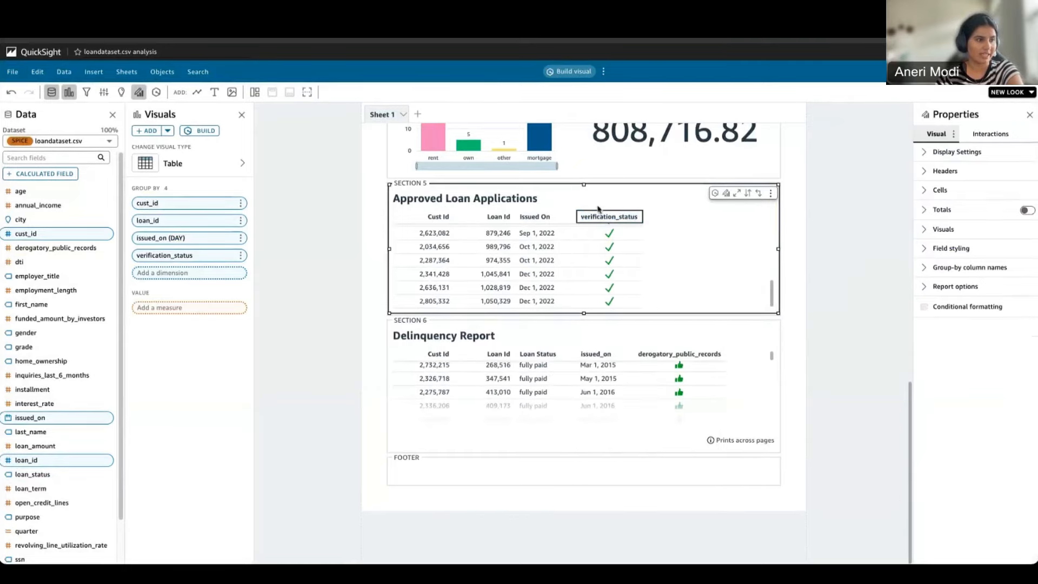
scroll(599, 202, up, 10)
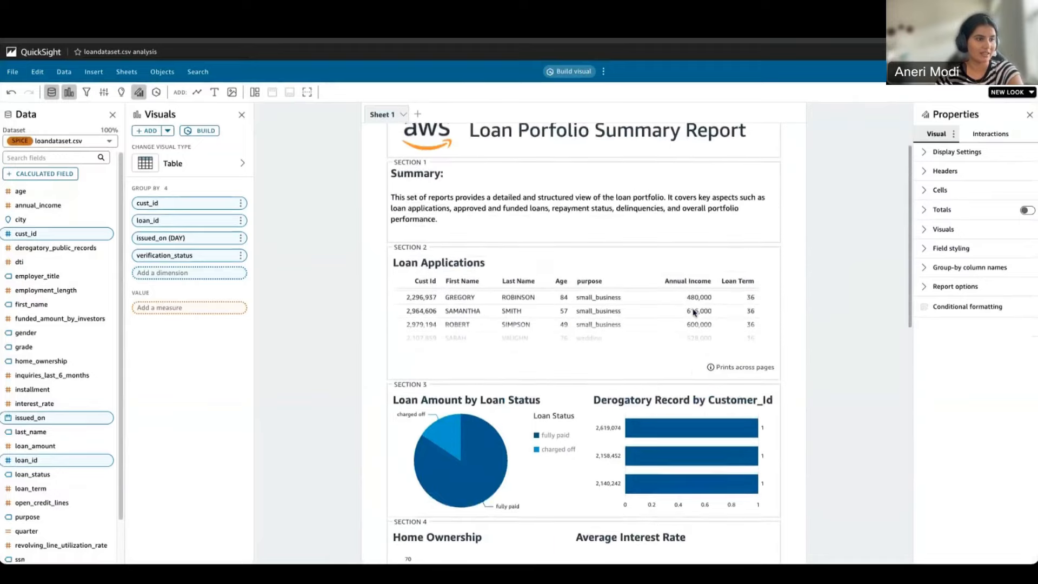
scroll(503, 217, up, 1)
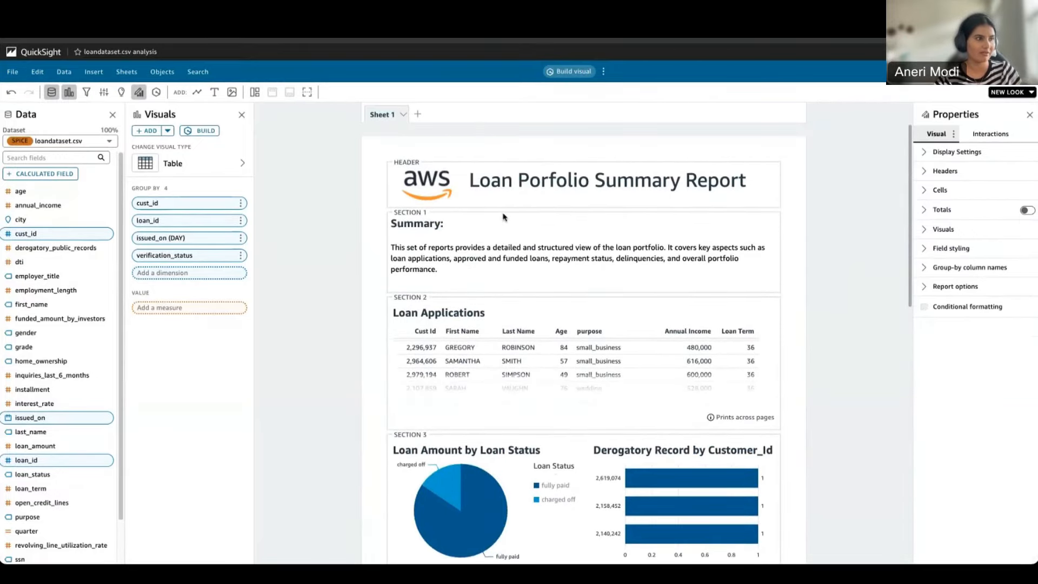
scroll(649, 240, down, 10)
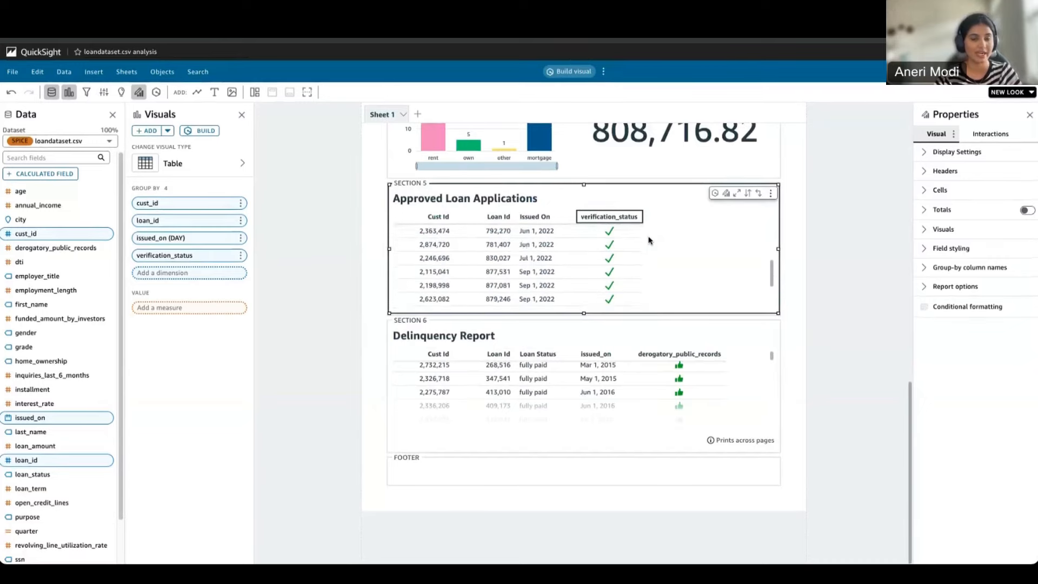
scroll(648, 240, up, 10)
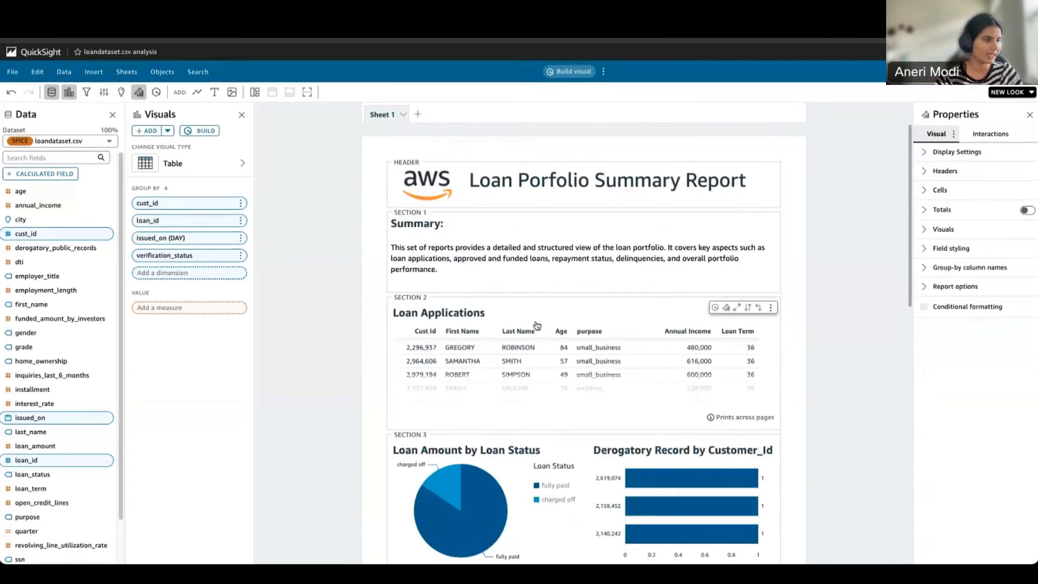
Insert a page break after the Section 2 Loan Applications table.
click(539, 331)
click(94, 71)
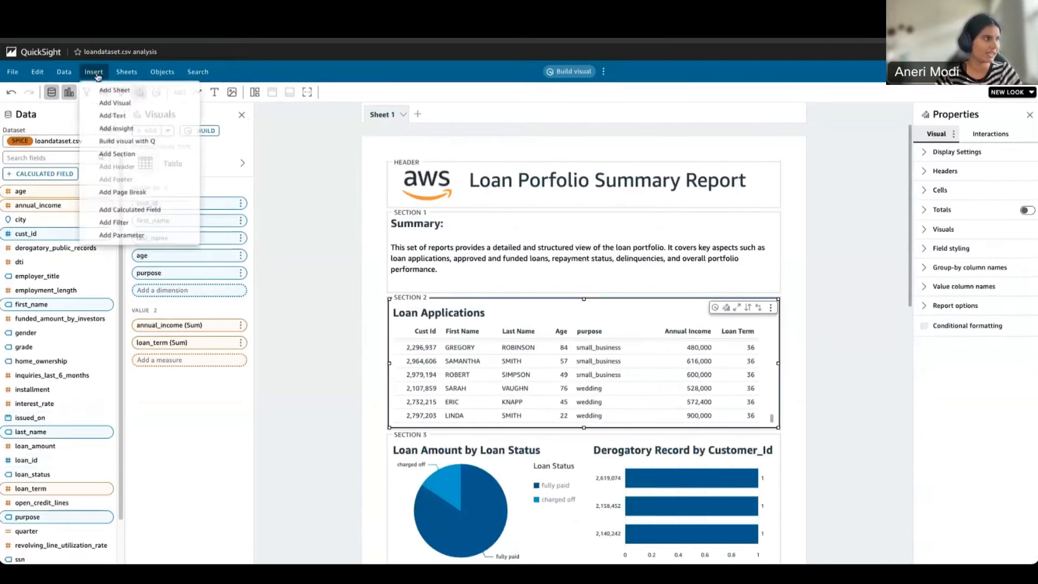
click(132, 200)
scroll(446, 231, down, 7)
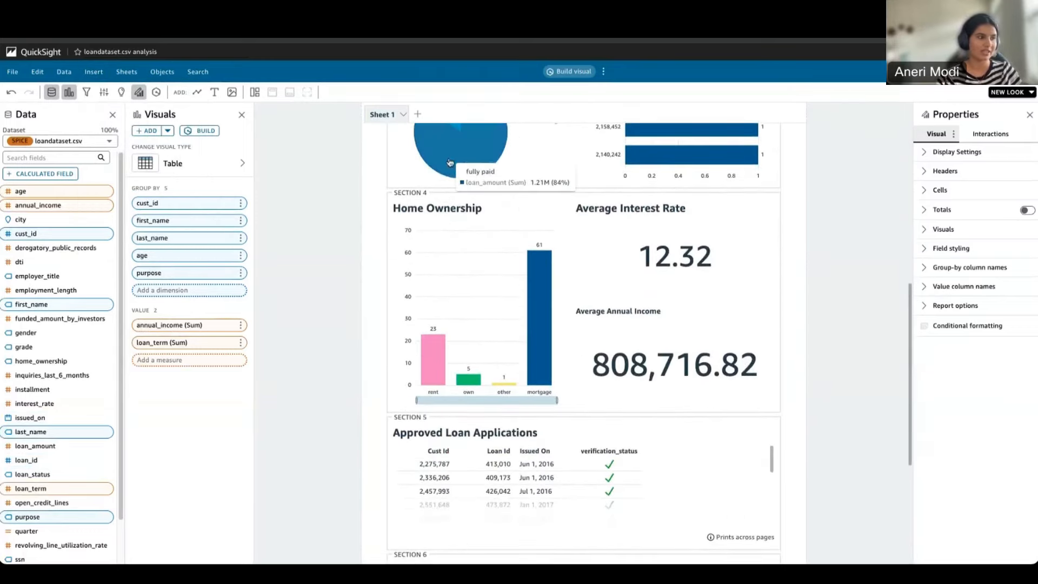
scroll(503, 220, up, 2)
scroll(507, 352, down, 2)
scroll(507, 353, down, 2)
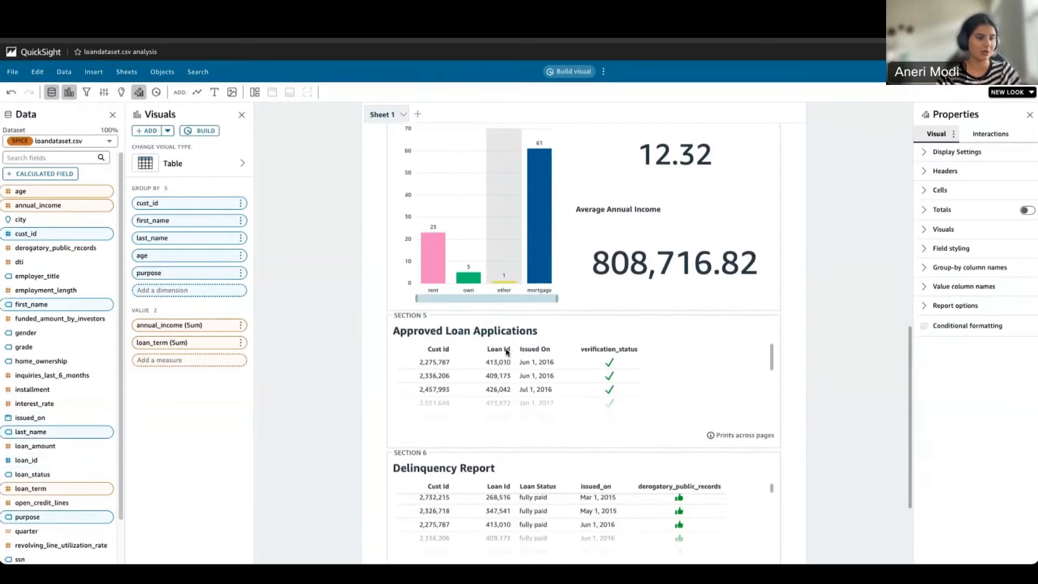
scroll(664, 210, up, 10)
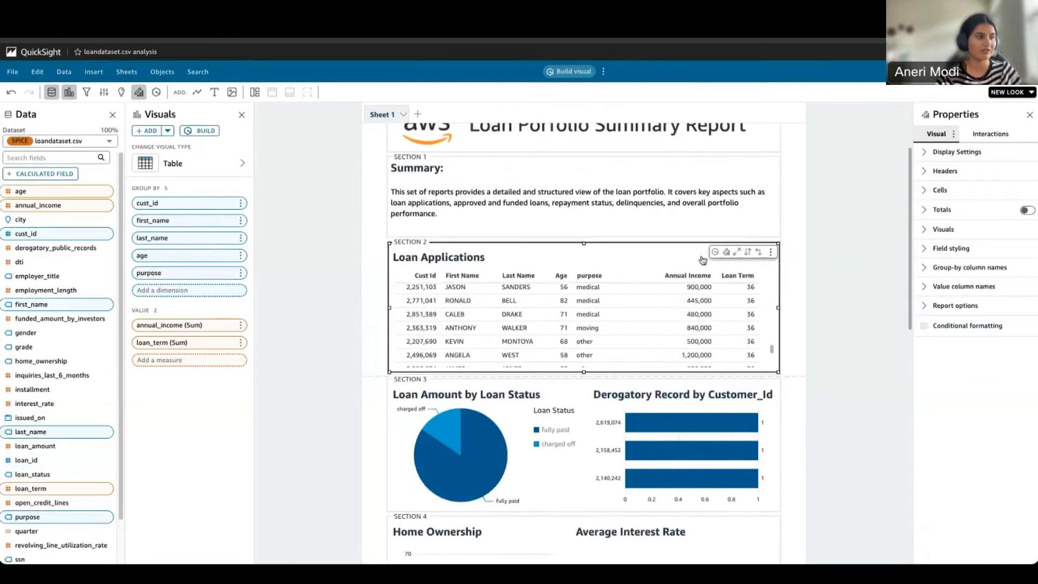
Insert a page break after Section 4, which holds the Home Ownership chart.
scroll(702, 260, down, 6)
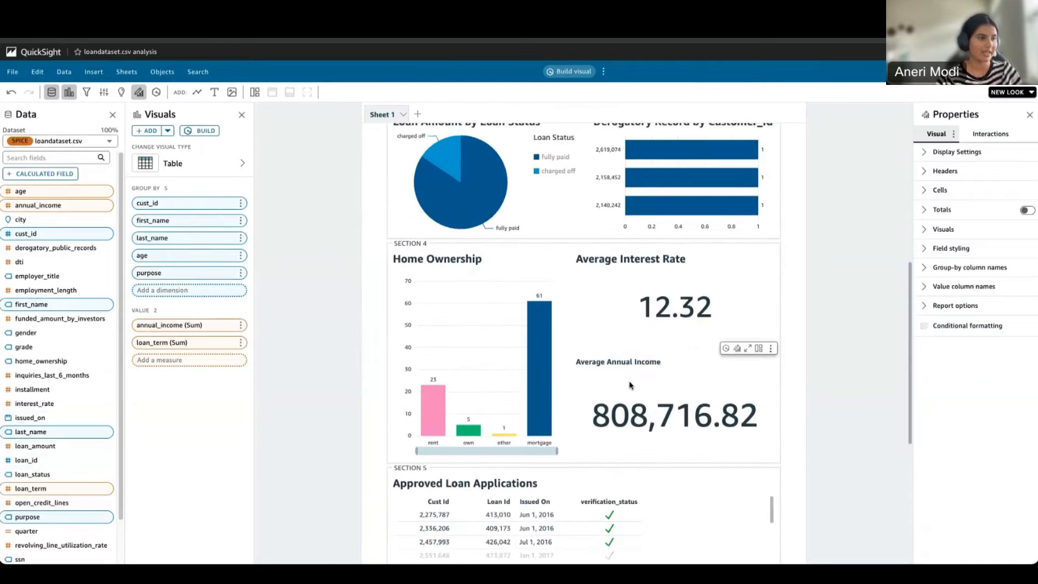
click(630, 386)
click(400, 331)
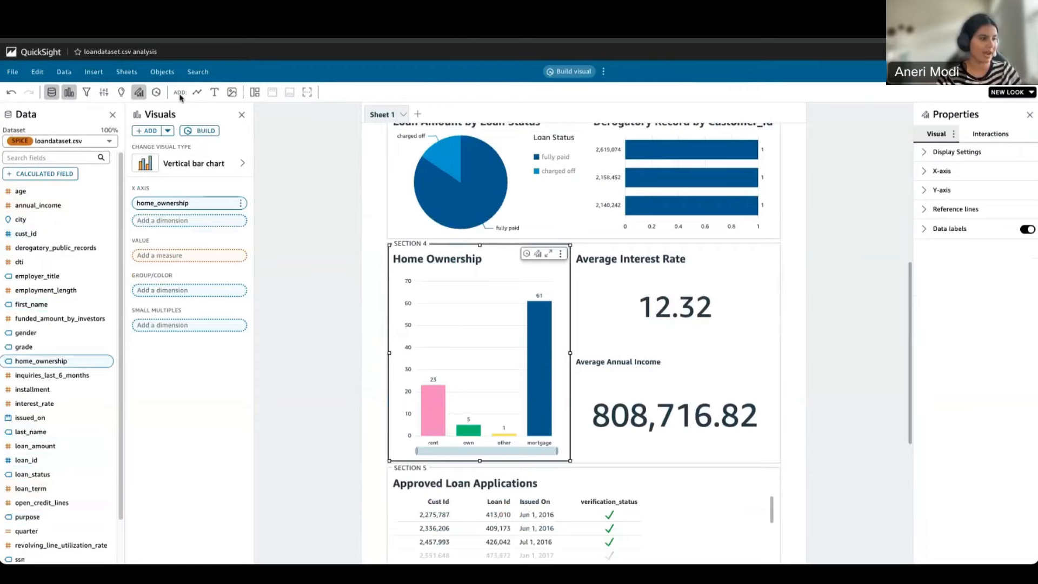
click(95, 76)
click(135, 195)
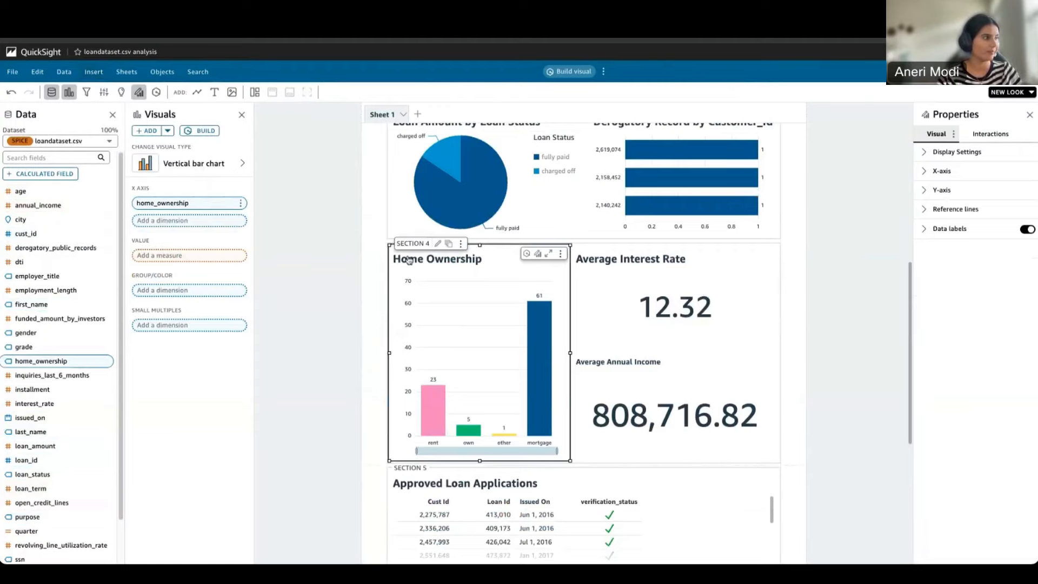
Insert a page break after the Section 5 Approved Loan Applications table.
scroll(415, 256, down, 5)
click(485, 300)
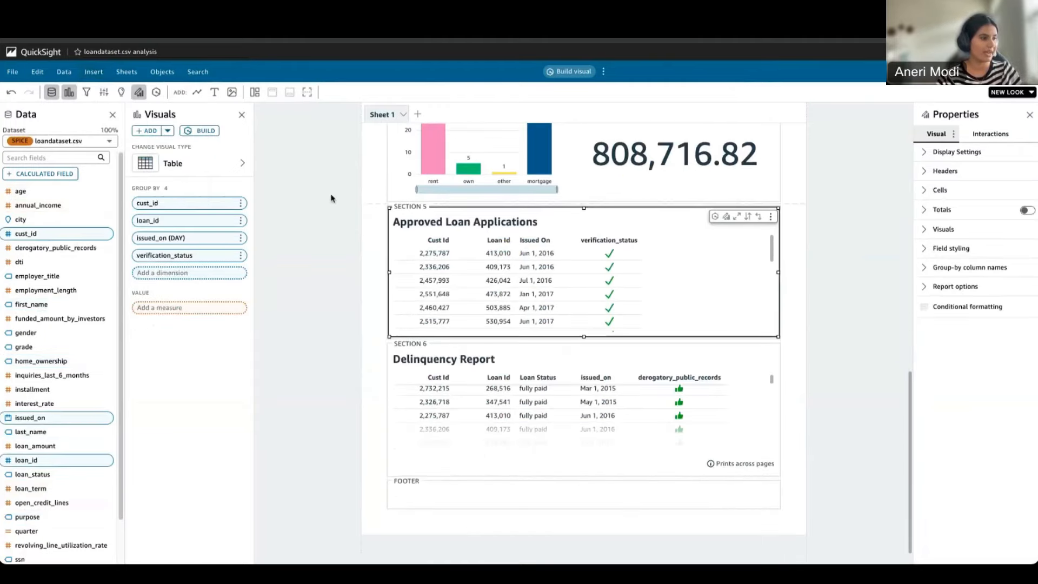
click(94, 72)
click(136, 195)
scroll(482, 313, down, 10)
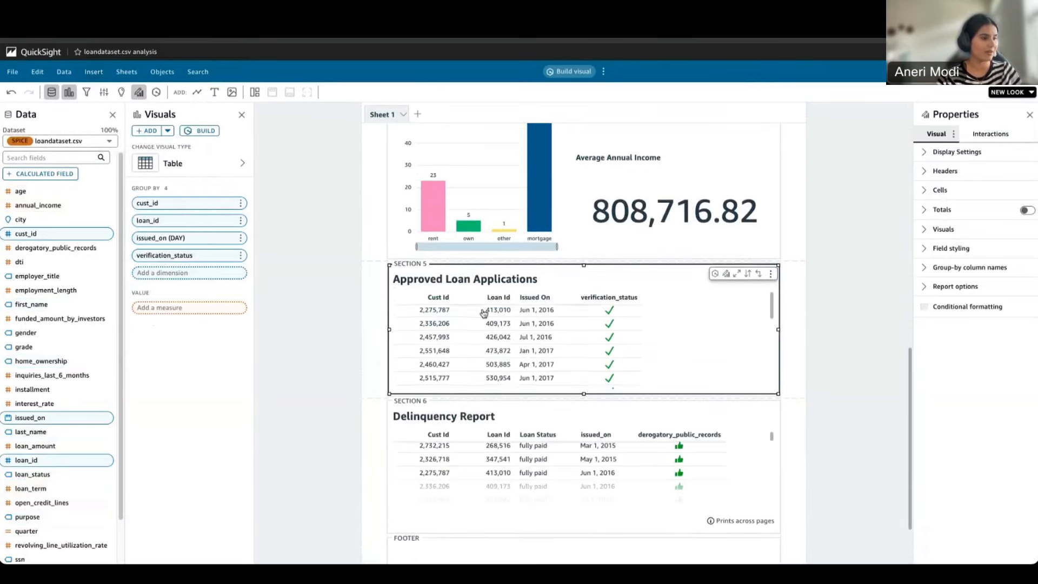
click(399, 422)
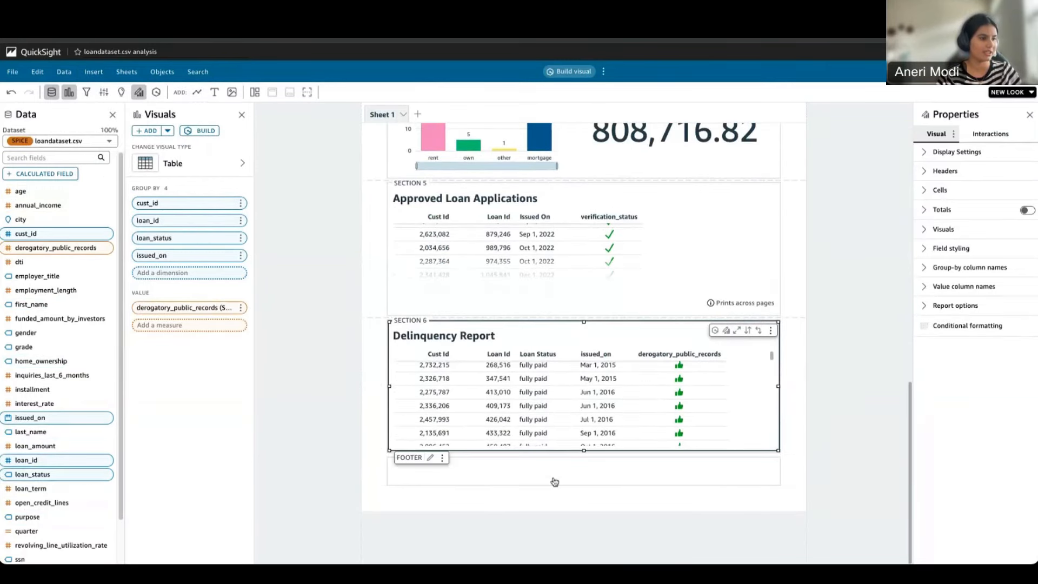
Add a text box to the report footer reading "Powered by AWS".
click(555, 482)
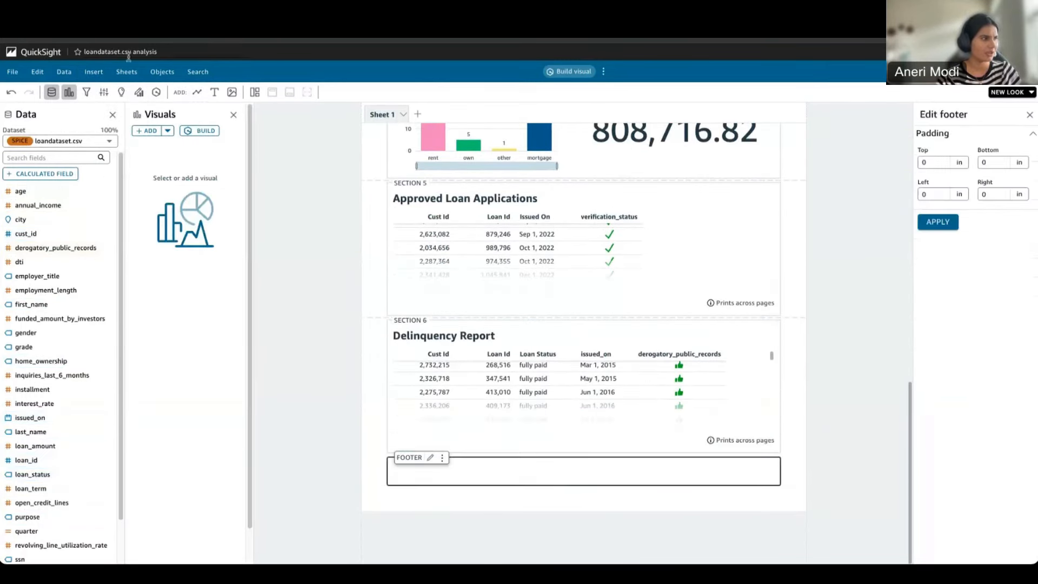
click(215, 92)
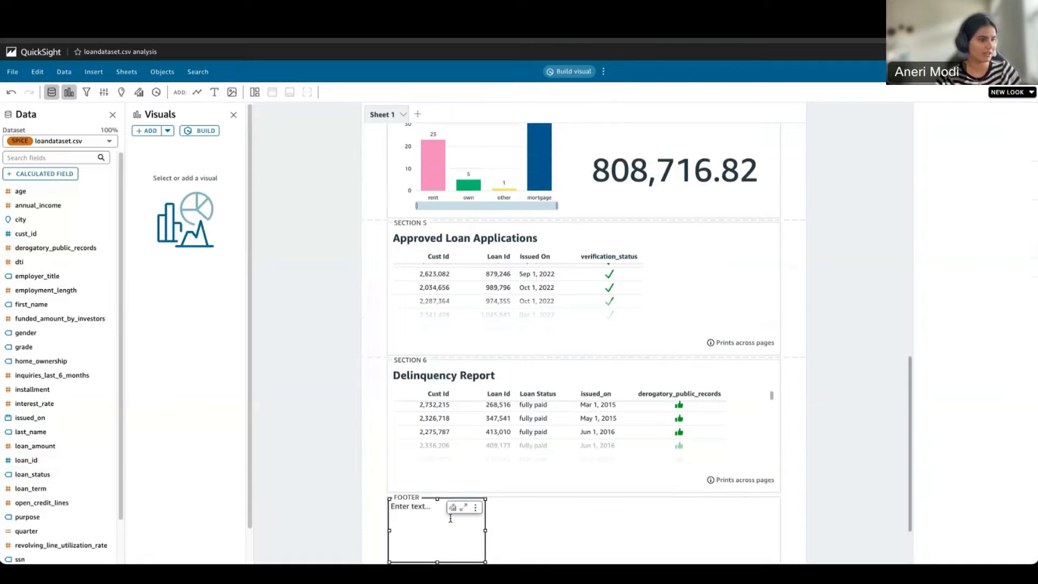
text(o)
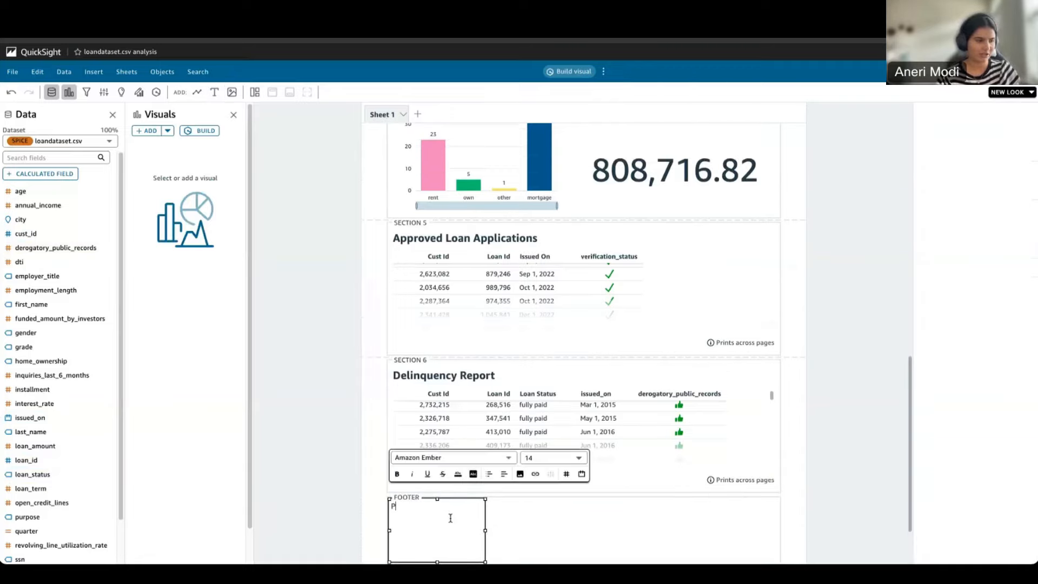
text(wered by AWS)
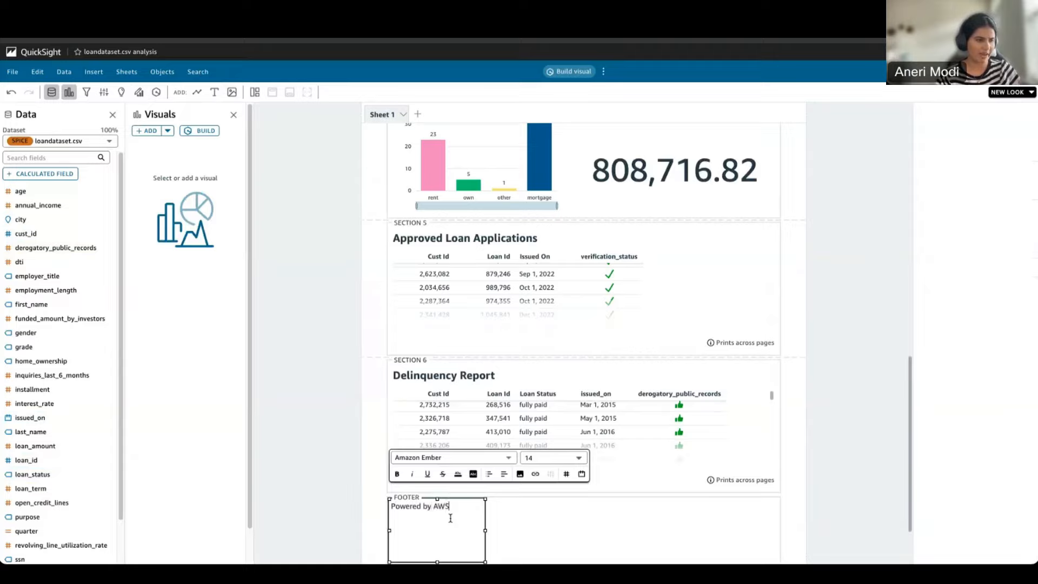
Set the footer text to size 32 and widen its text box across the full footer.
key(ctrl+a)
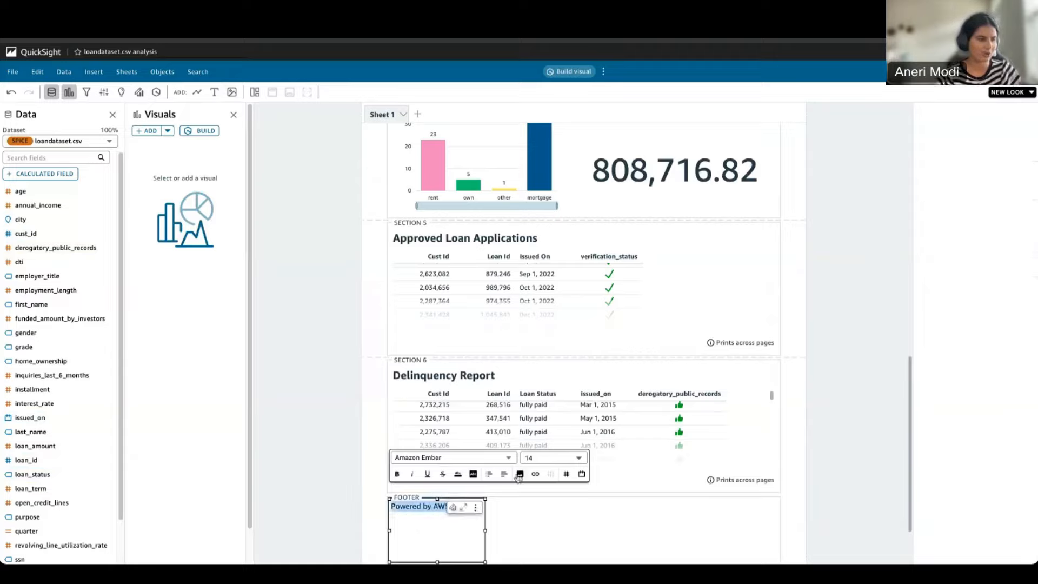
click(508, 458)
click(559, 460)
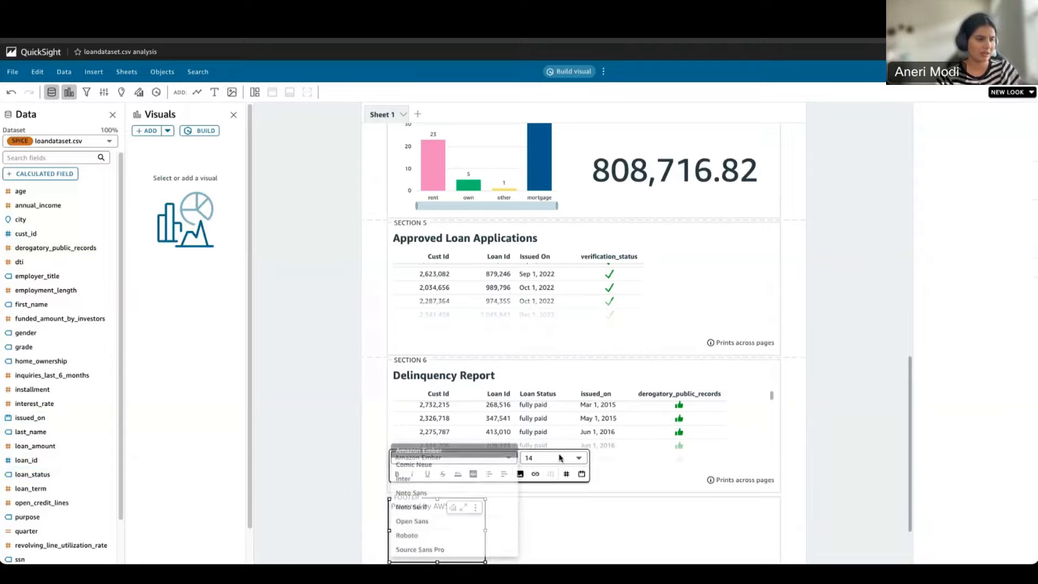
click(573, 458)
click(552, 429)
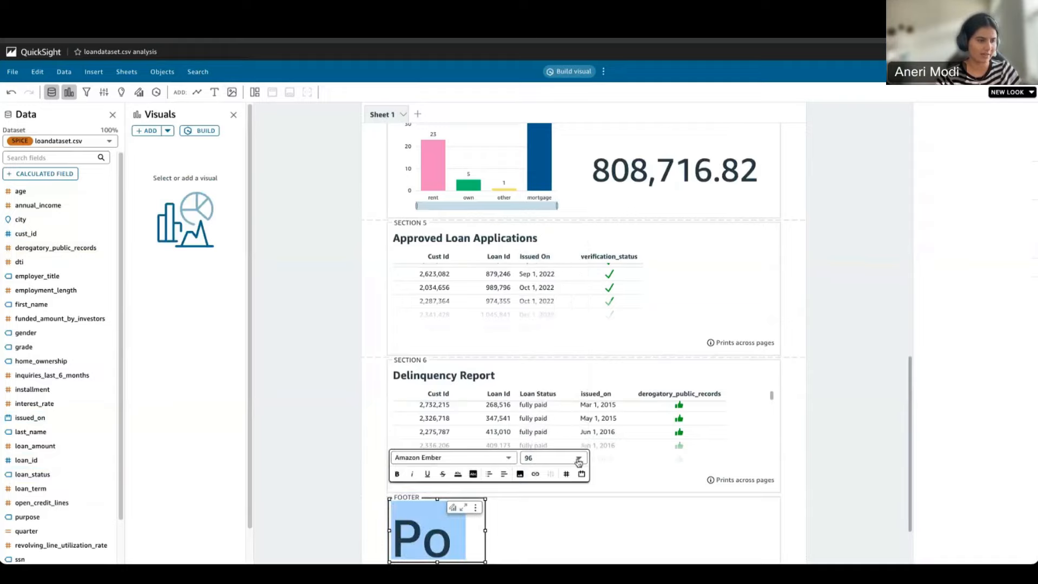
click(578, 458)
click(559, 363)
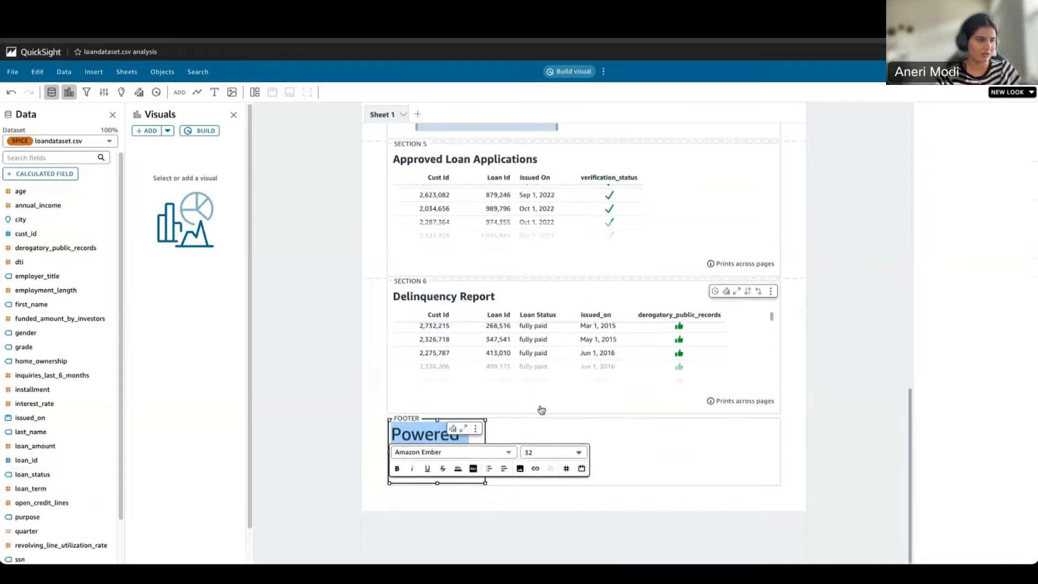
drag(485, 451, 779, 452)
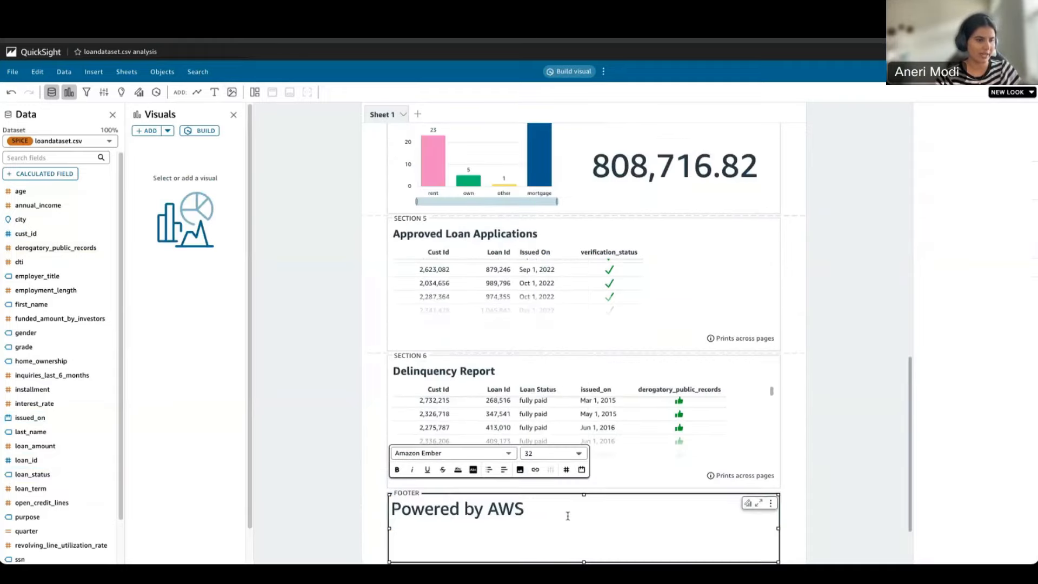
click(488, 470)
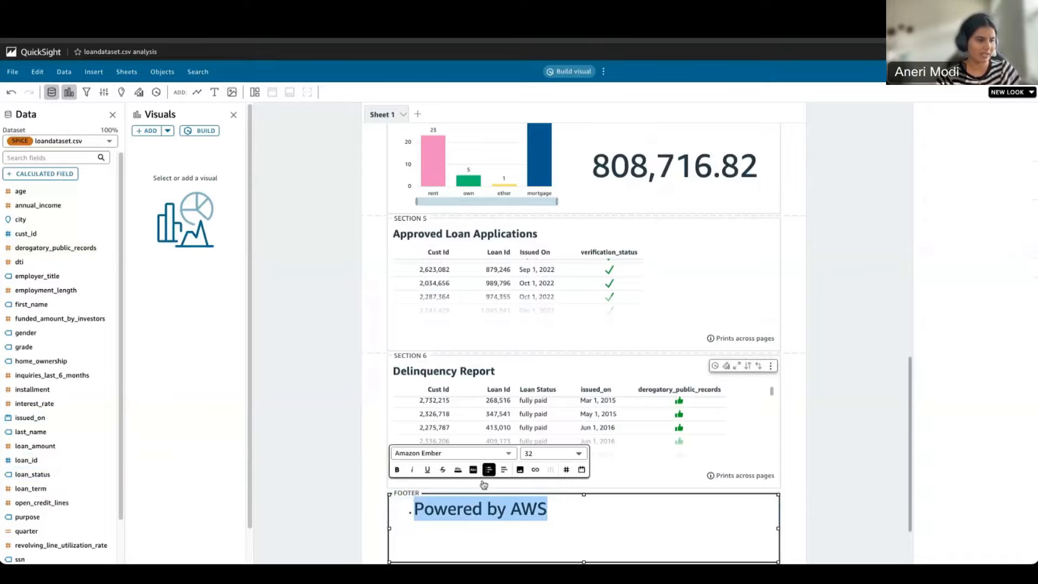
click(411, 515)
key(BackSpace)
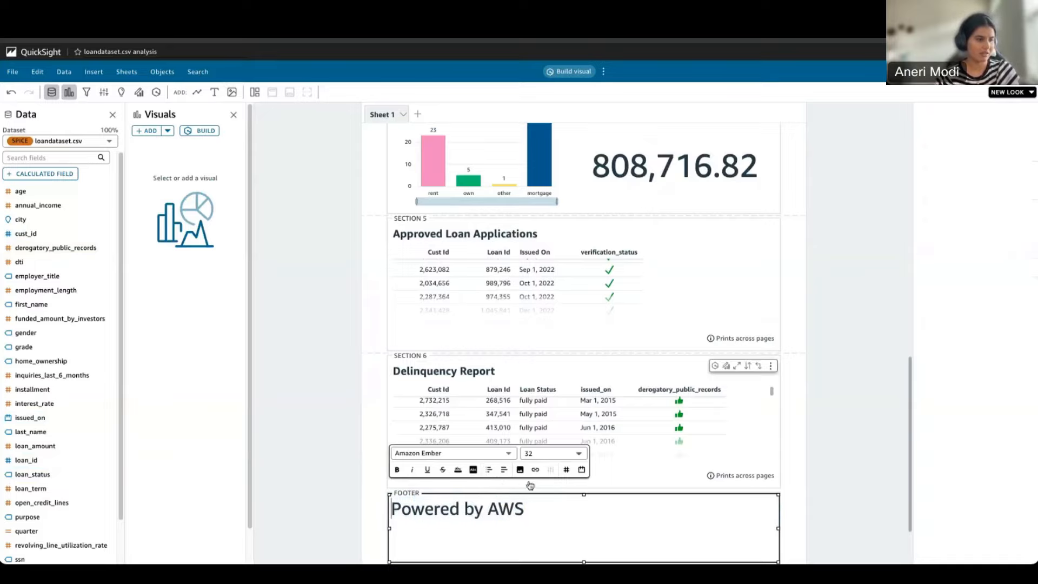
Centre the "Powered by AWS" text horizontally in the footer.
click(504, 470)
click(519, 500)
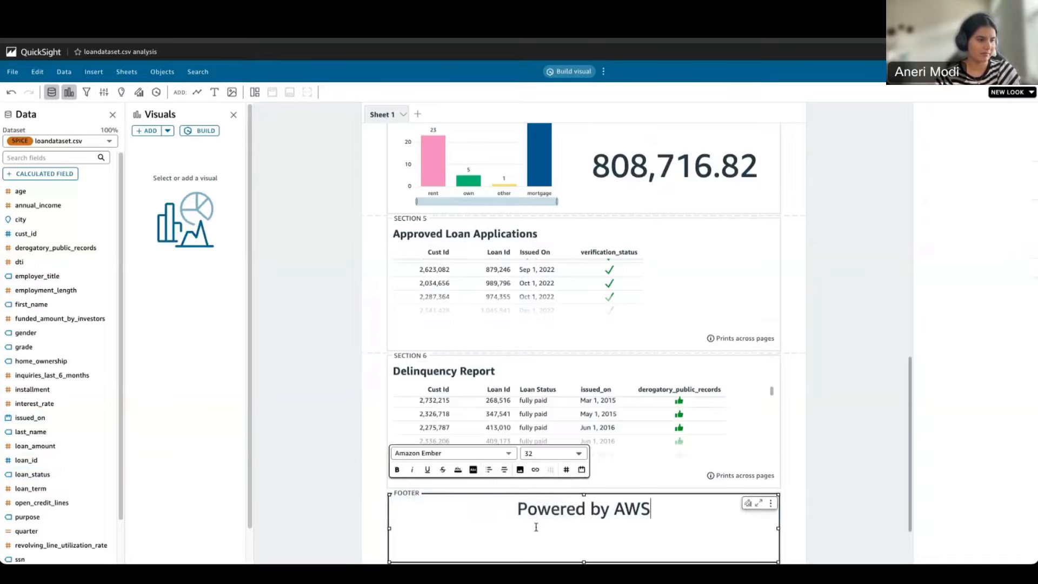
click(789, 388)
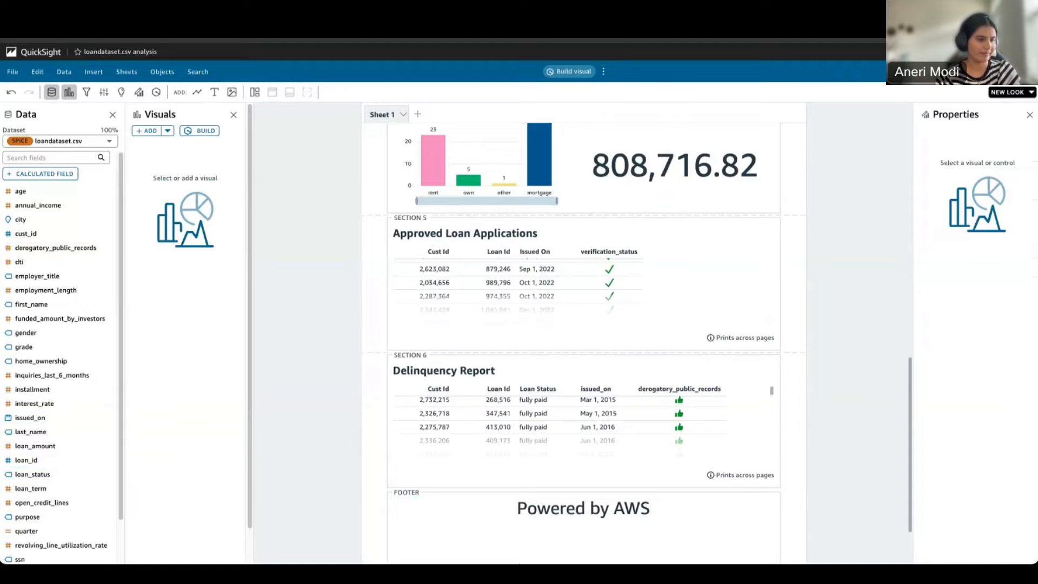
Reduce the footer text to size 20 and shorten its text box to fit the line.
click(542, 548)
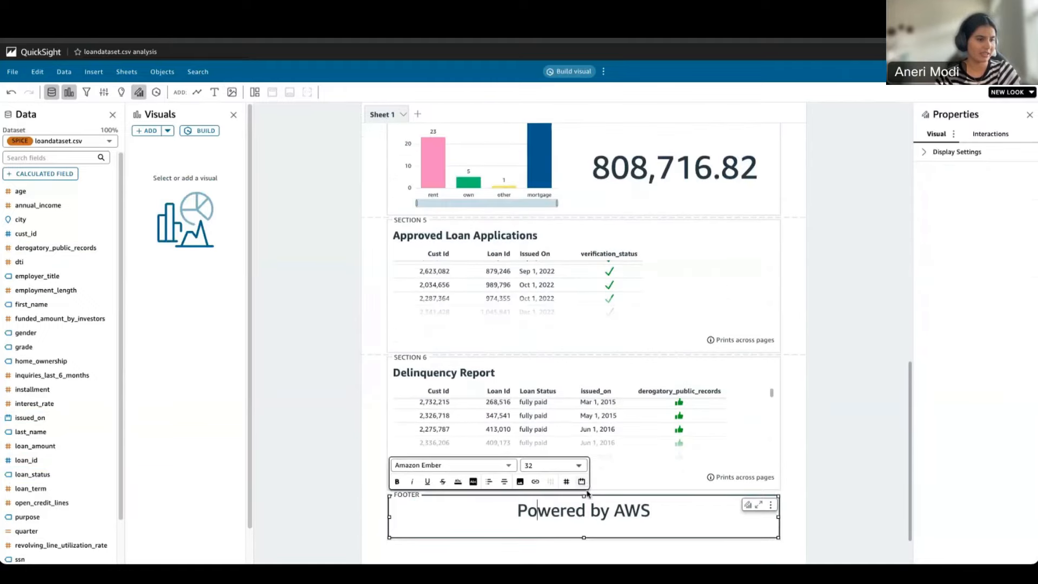
scroll(592, 493, up, 1)
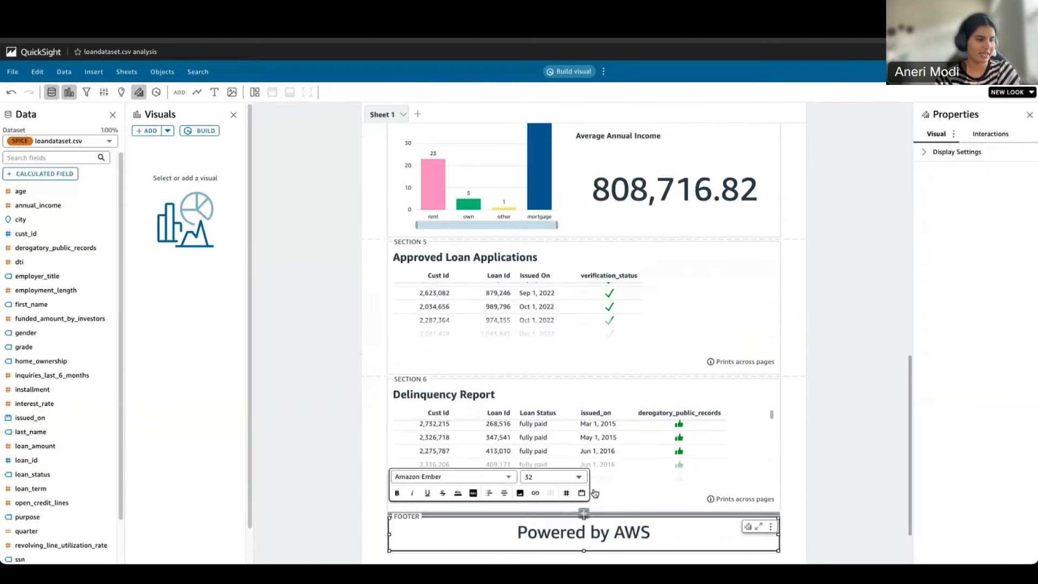
scroll(594, 493, down, 3)
triple_click(601, 465)
click(577, 494)
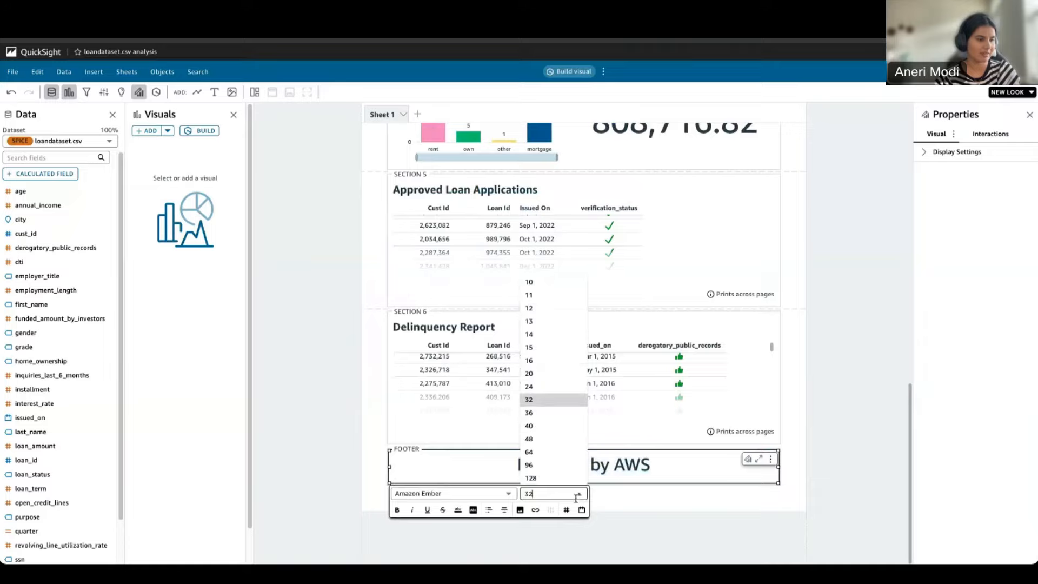
click(557, 373)
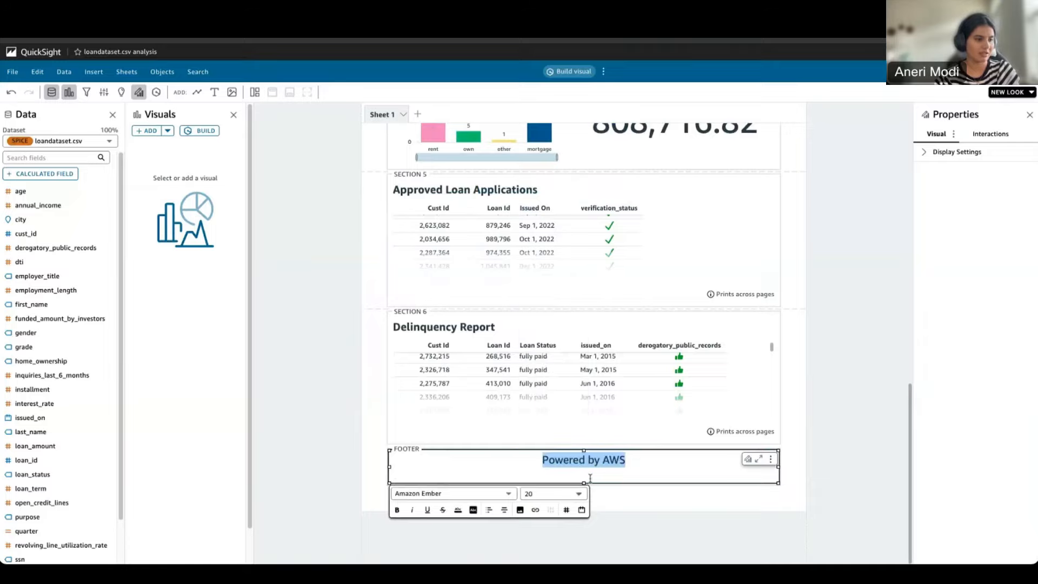
drag(584, 482, 584, 475)
scroll(778, 378, up, 3)
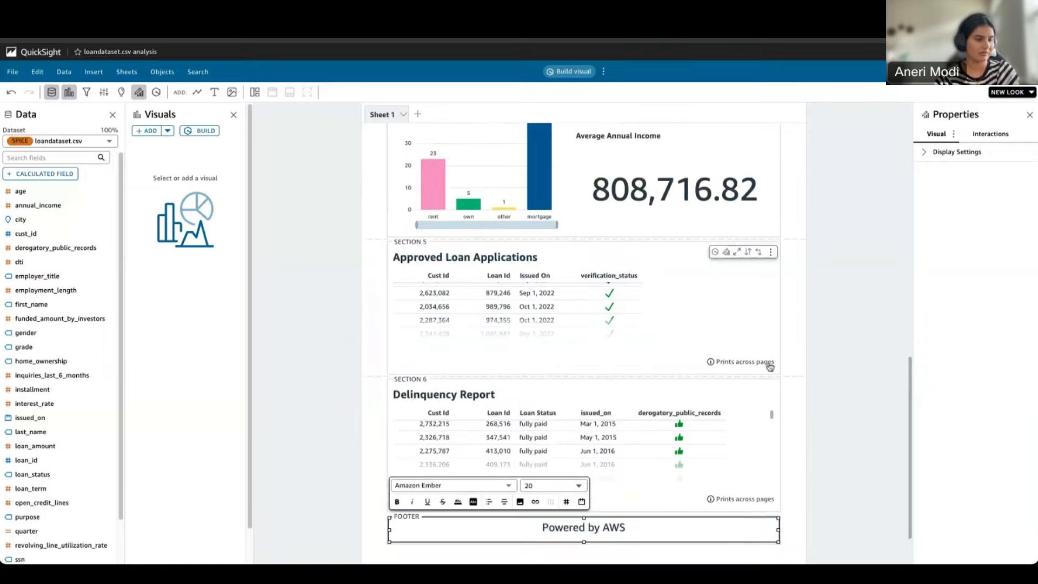
click(787, 359)
Colour the fully paid slice of the Loan Amount by Loan Status pie chart green.
scroll(788, 378, up, 15)
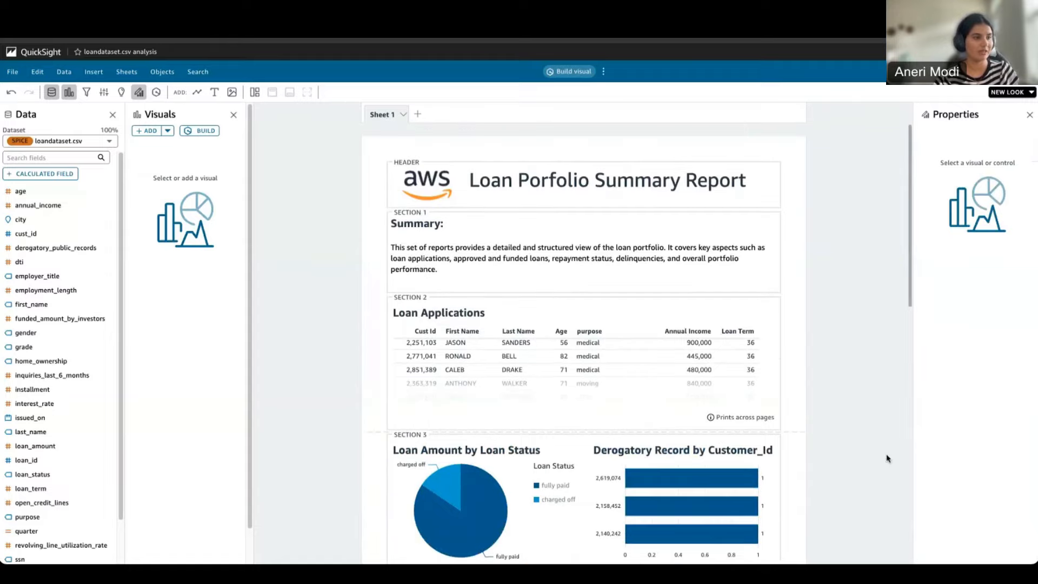
scroll(788, 432, down, 15)
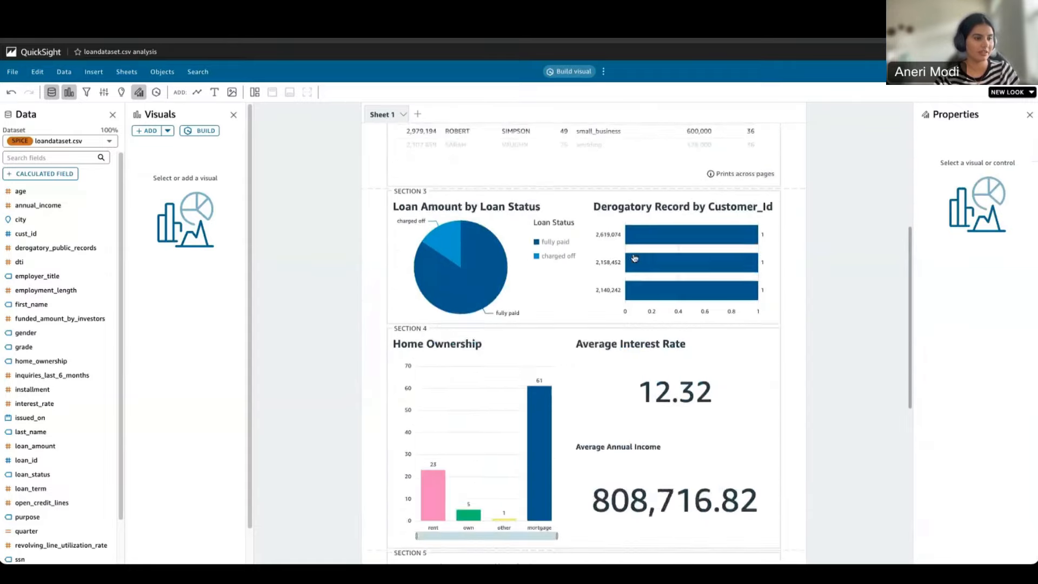
scroll(634, 257, up, 15)
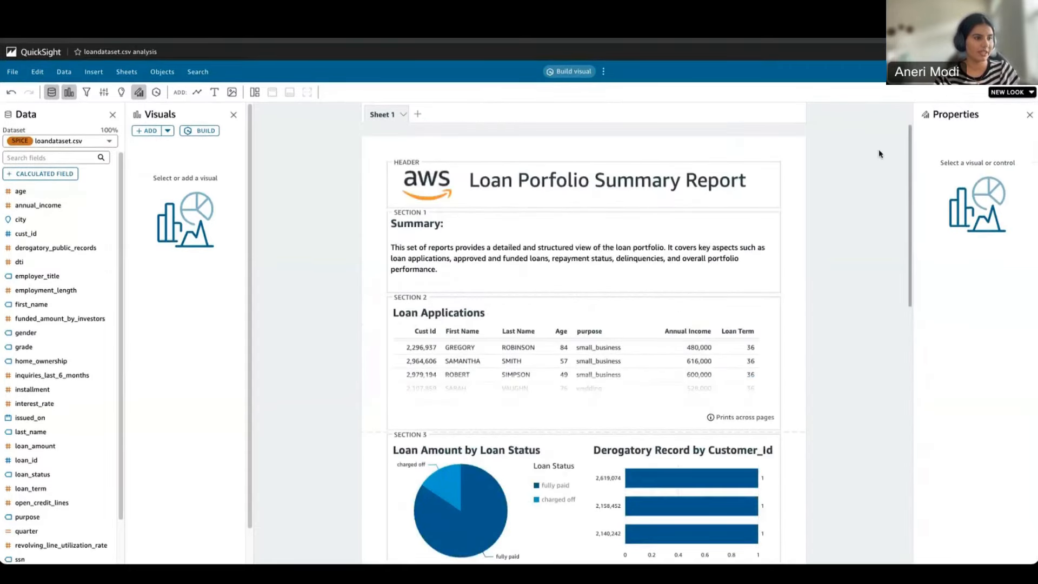
scroll(753, 267, down, 4)
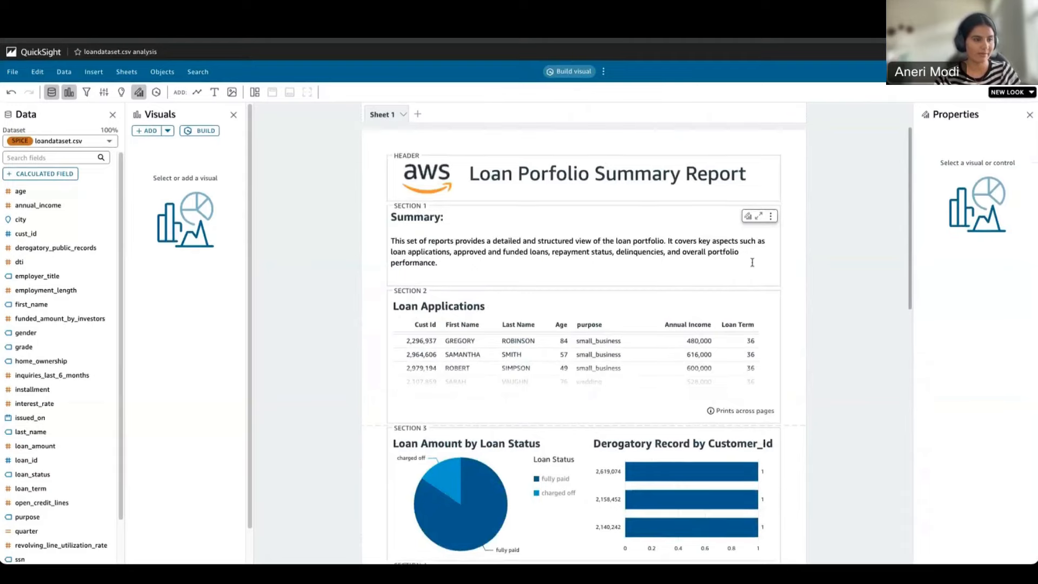
scroll(753, 266, down, 3)
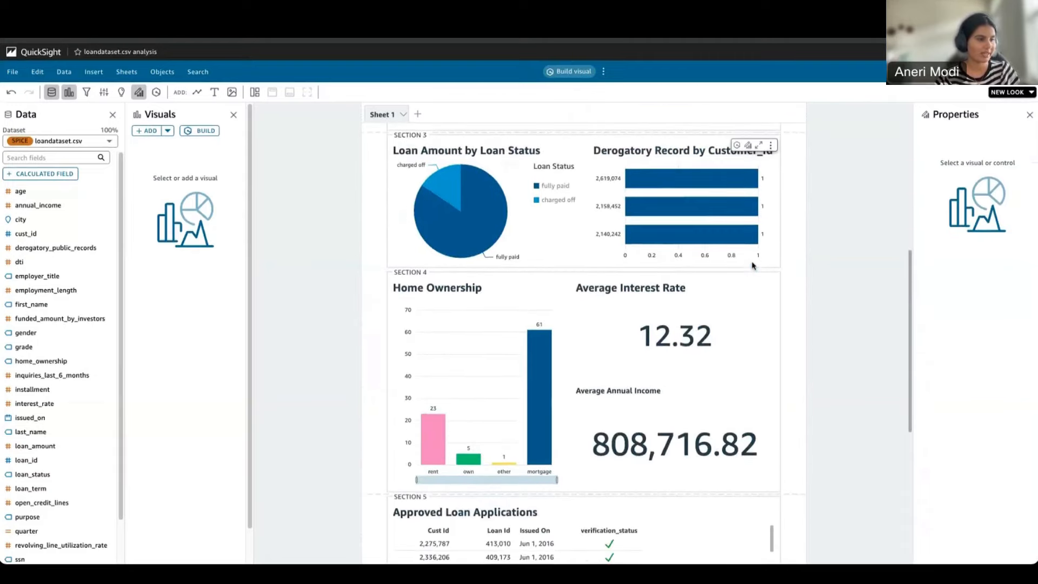
click(499, 201)
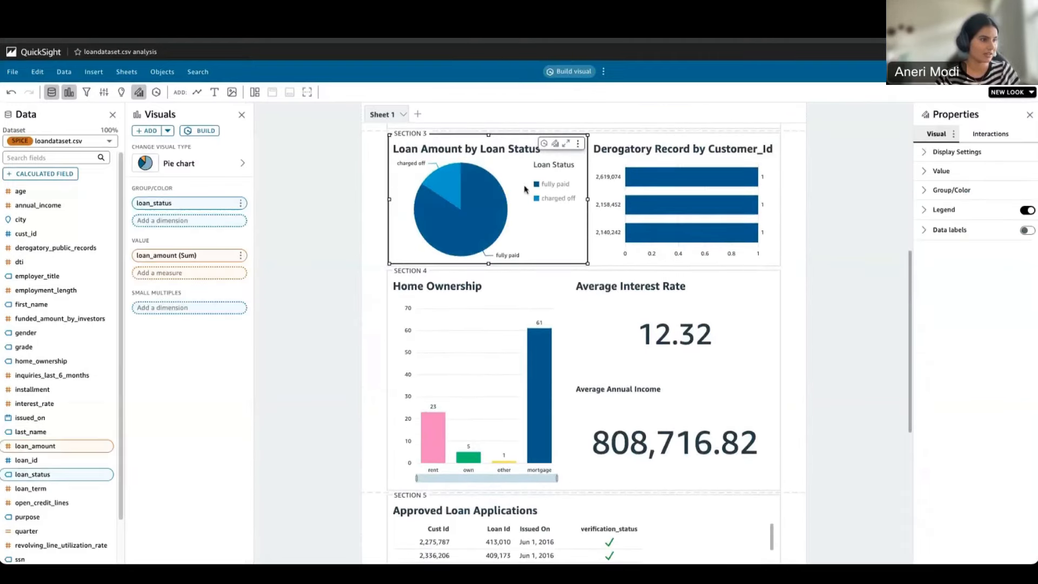
click(476, 217)
mouse_move(527, 264)
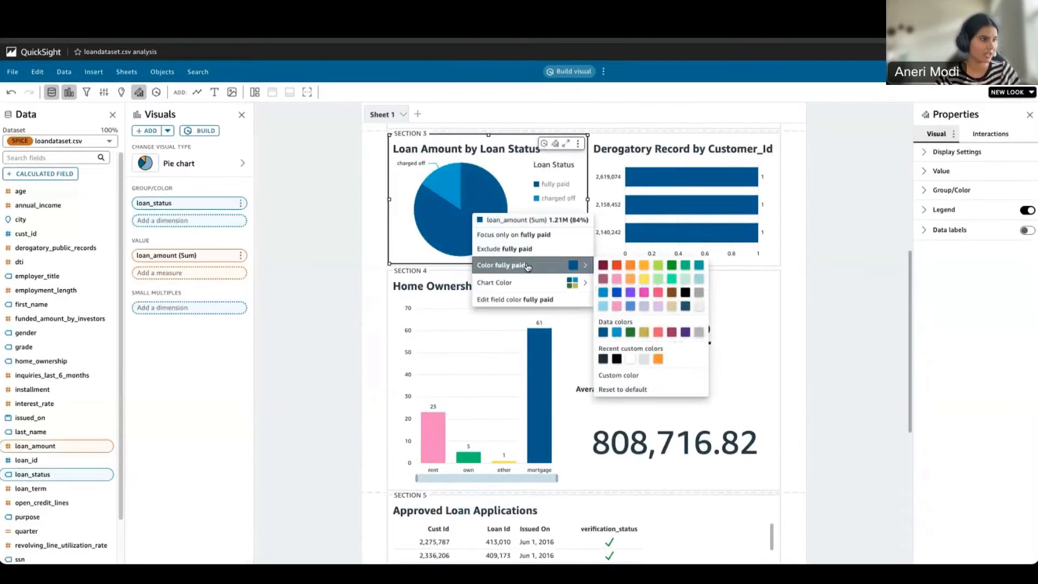
click(669, 267)
Colour the charged off slice of the Loan Amount by Loan Status pie chart orange-red.
click(456, 192)
mouse_move(540, 239)
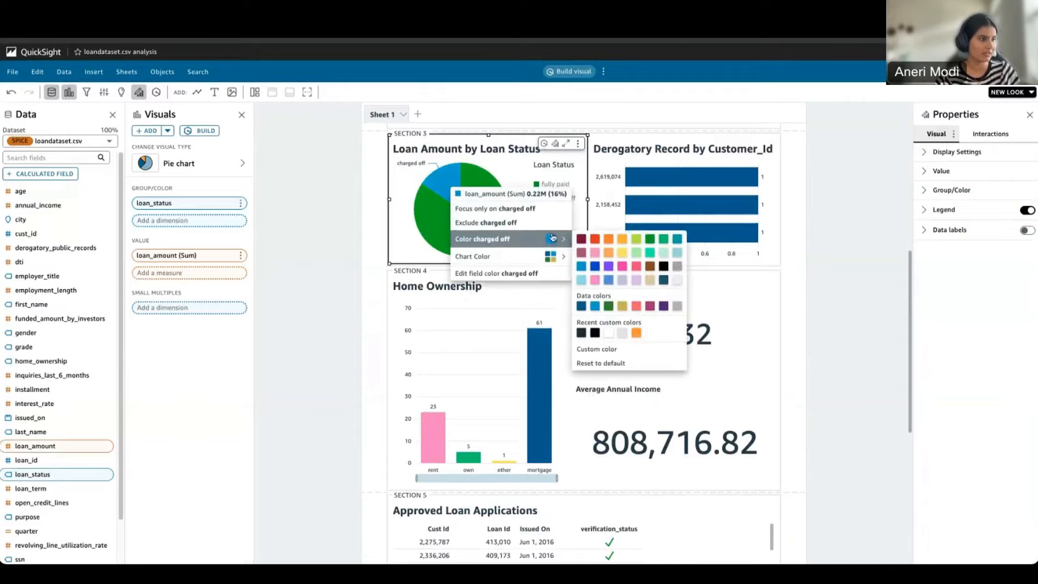
click(594, 239)
click(820, 201)
Review the whole report, then check which sheets are included for publishing as a dashboard.
scroll(757, 227, up, 3)
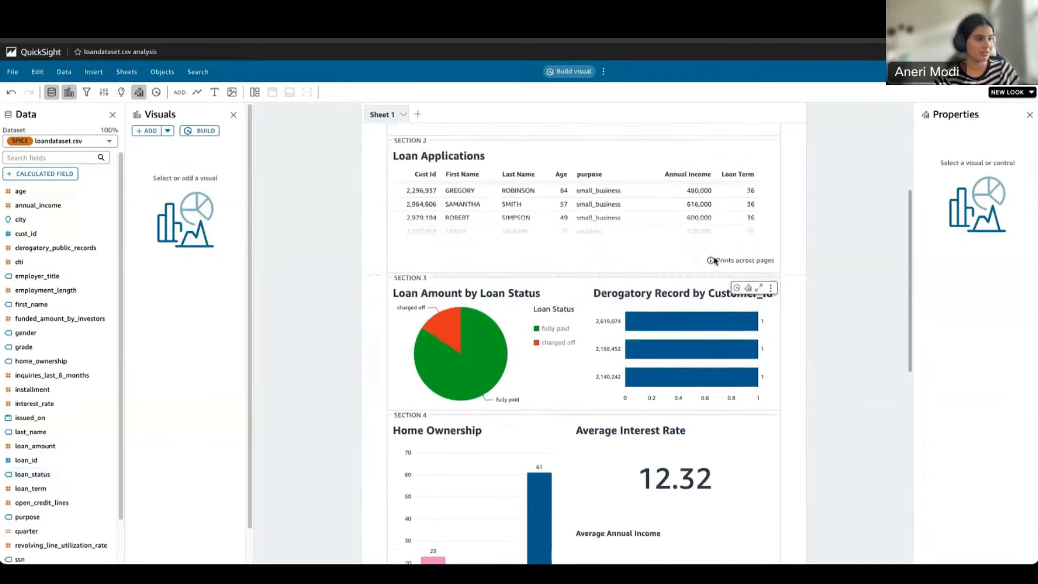
scroll(716, 257, down, 4)
scroll(715, 257, down, 5)
scroll(716, 256, up, 4)
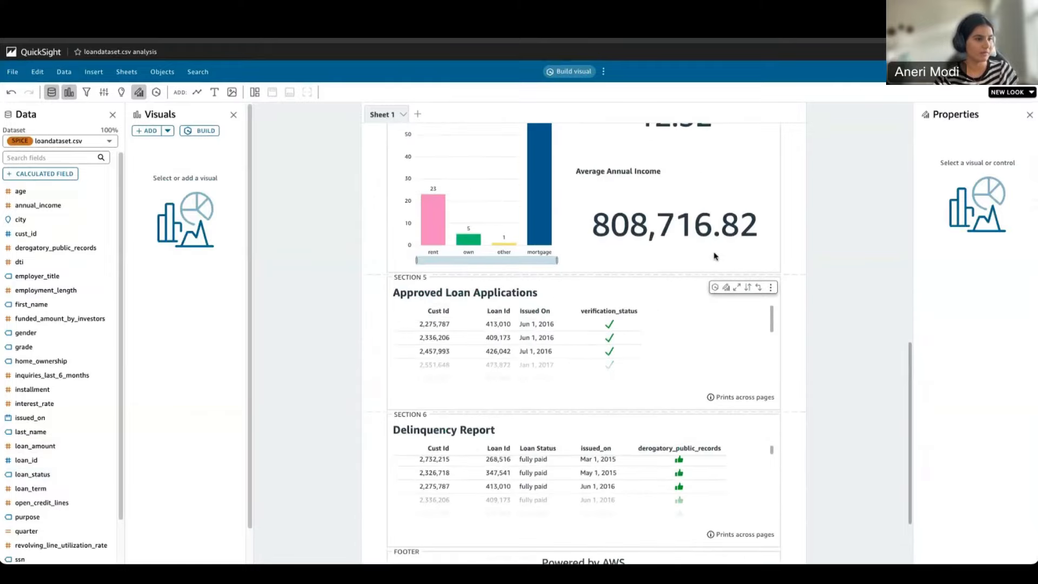
scroll(713, 258, down, 1)
scroll(713, 258, up, 10)
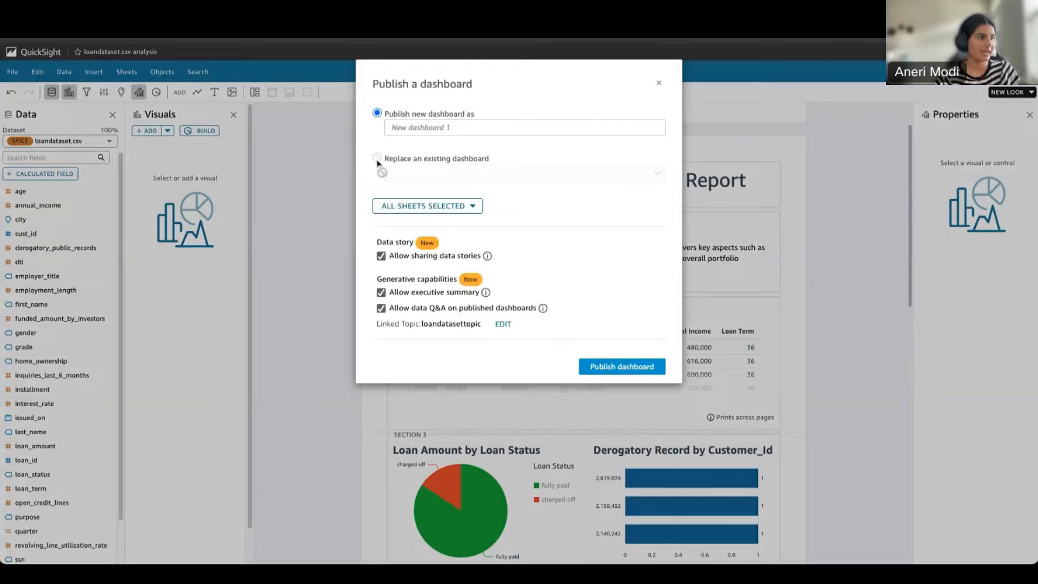
click(423, 205)
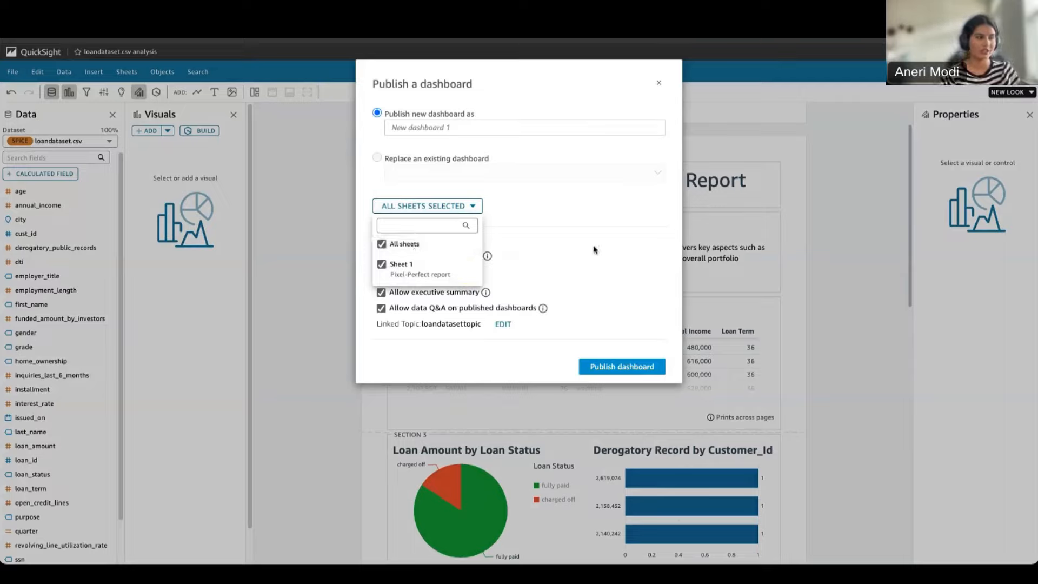
click(566, 182)
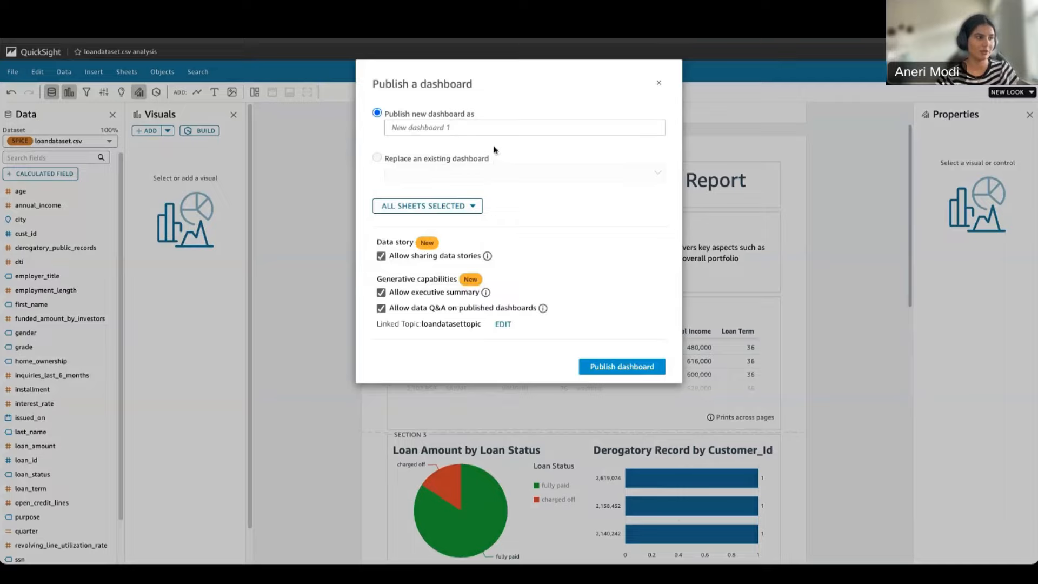
Publish all sheets as a new dashboard named "loandatasetsummary" and generate a PDF of its sheet.
click(481, 124)
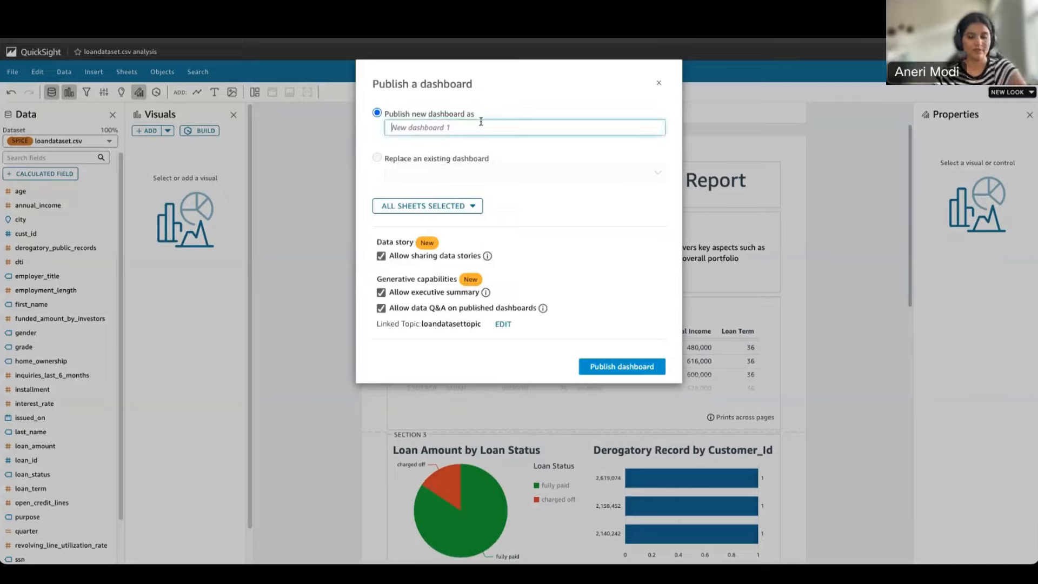
text(loandatas)
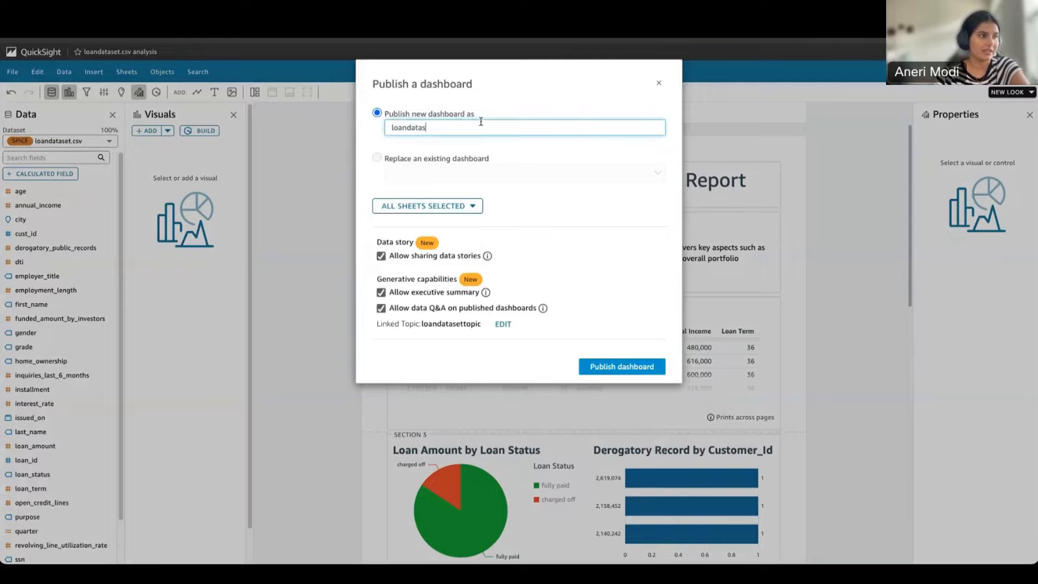
text(etsummary)
click(655, 365)
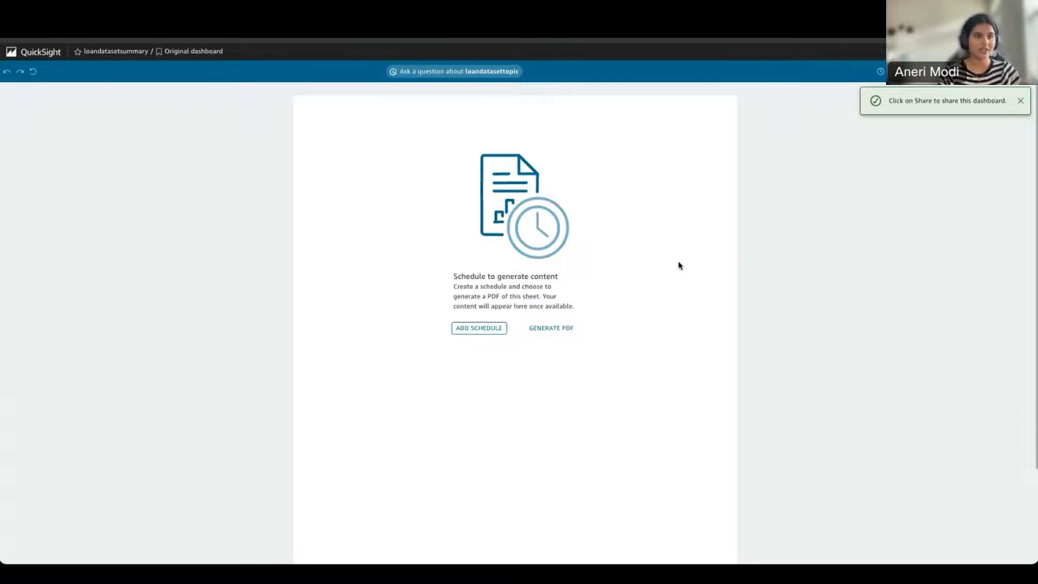
click(559, 329)
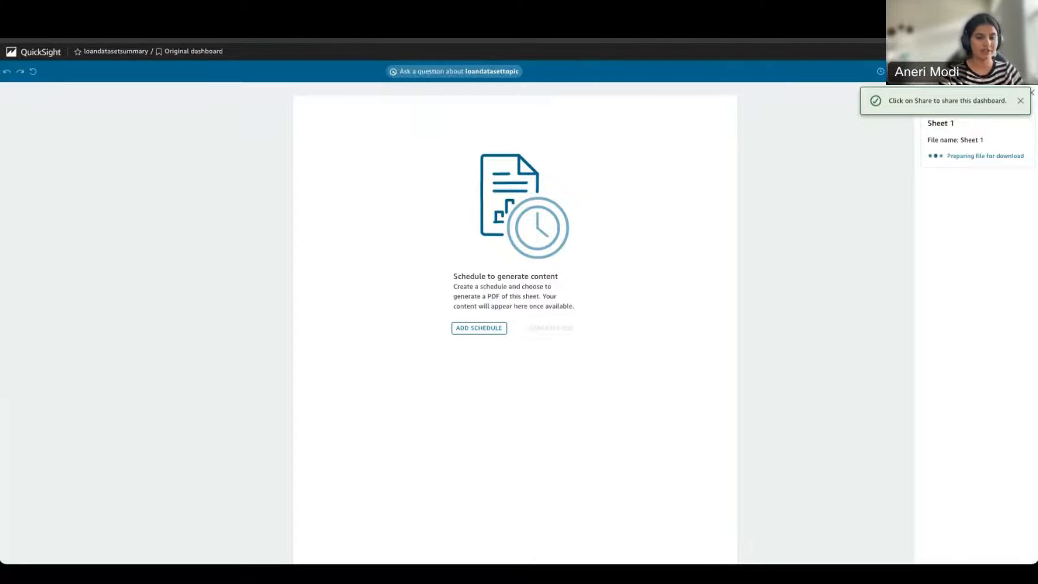
key(super+t)
key(super+v)
key(Return)
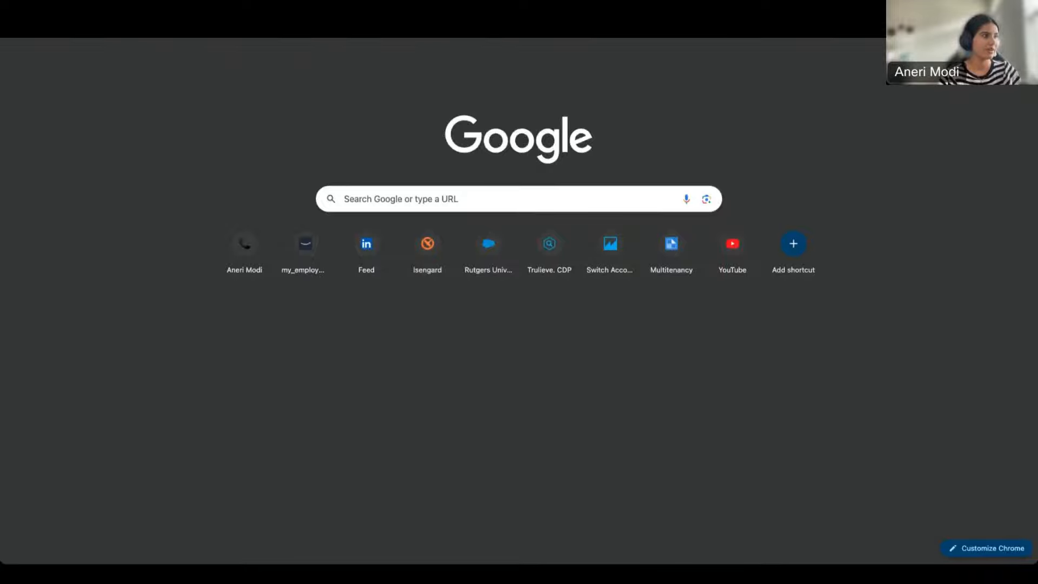
key(super+w)
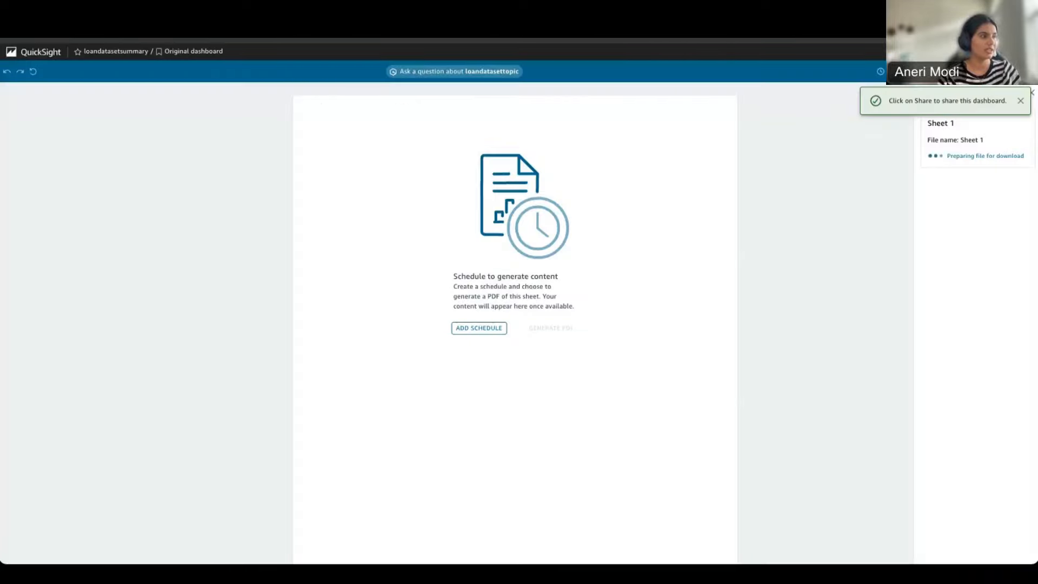
key(ctrl+Tab)
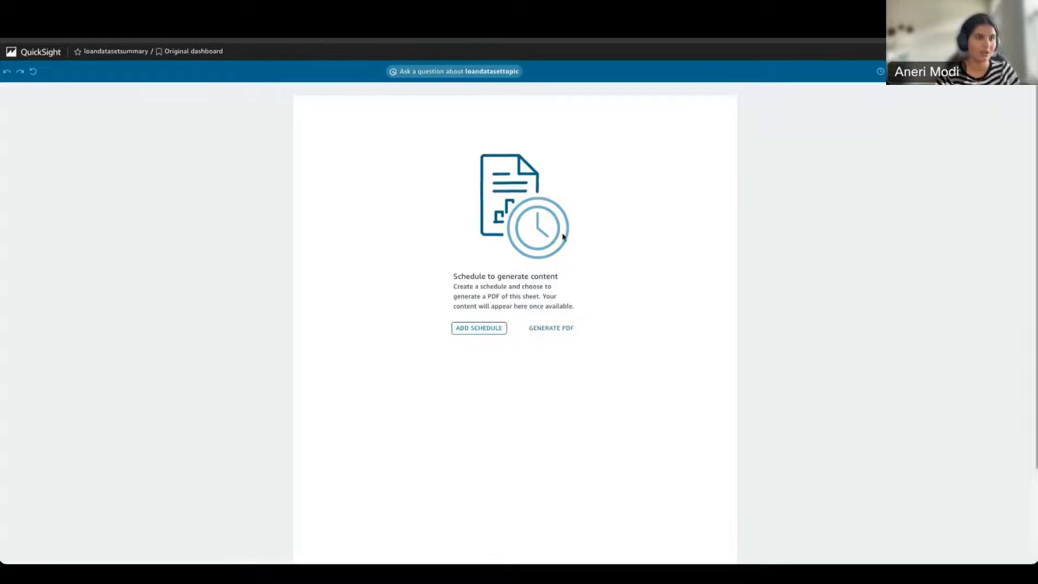
Add a new schedule to the dashboard and enable CSV and Excel output in its content.
click(479, 329)
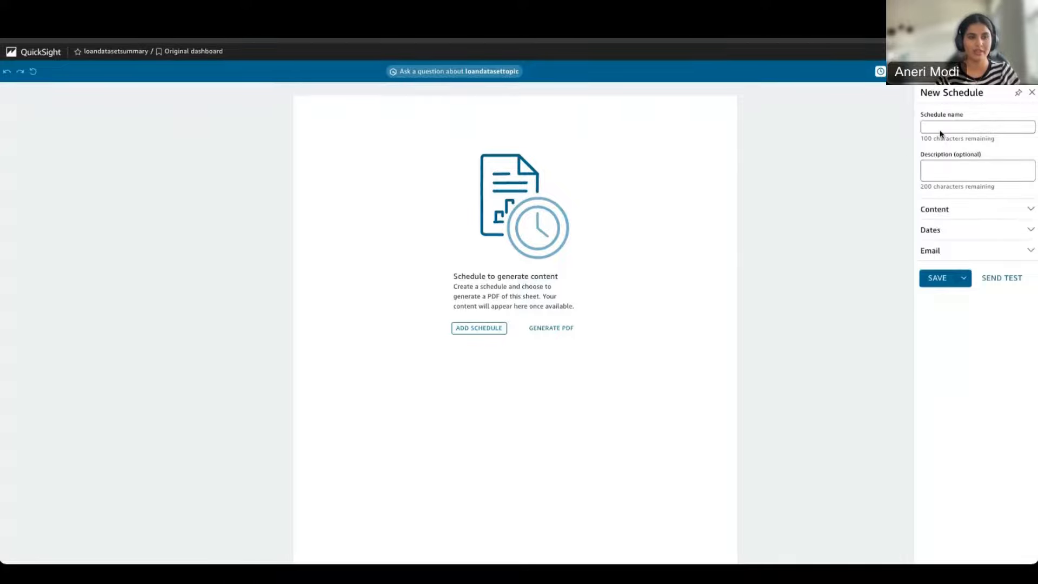
click(976, 211)
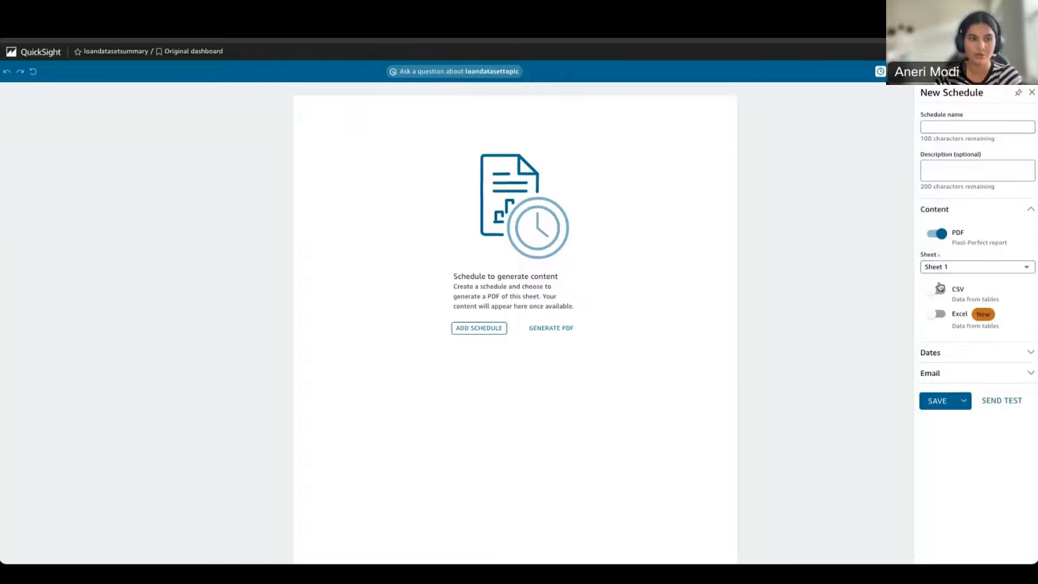
click(939, 288)
click(939, 327)
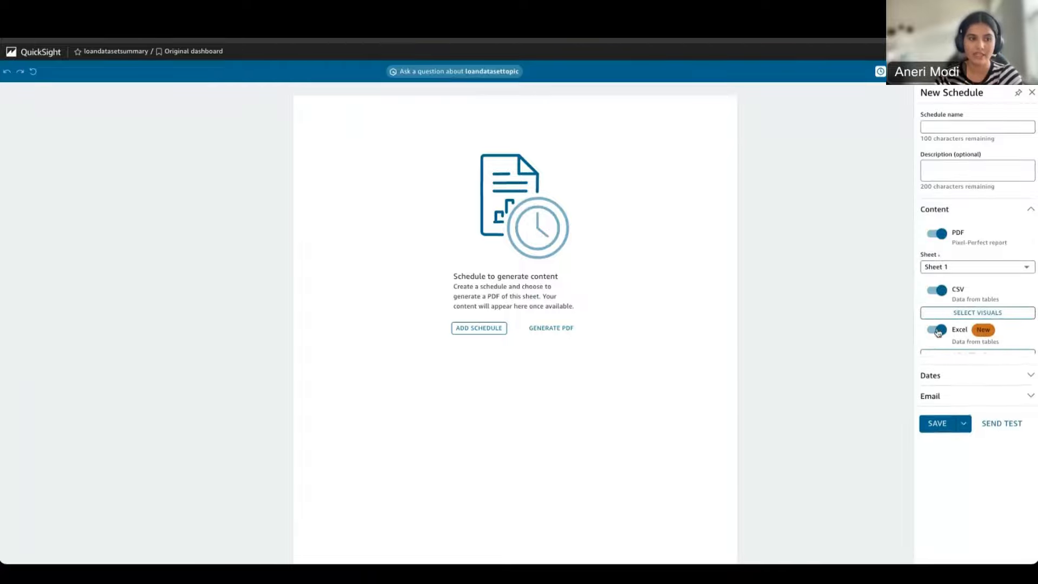
Open the lists of Sheet 1 visuals that can be included in the CSV and Excel outputs.
click(960, 314)
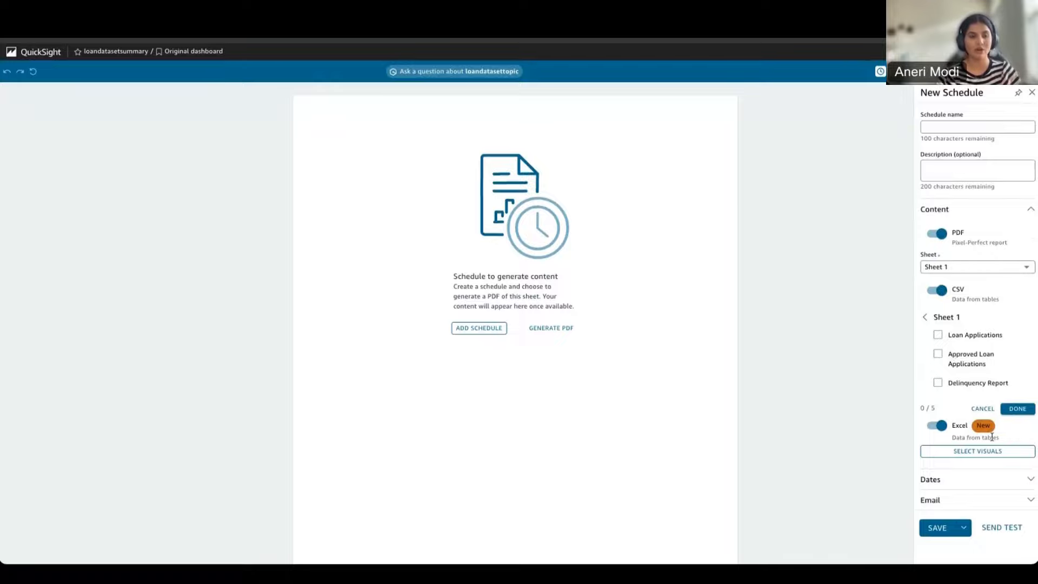
click(982, 453)
scroll(973, 427, down, 1)
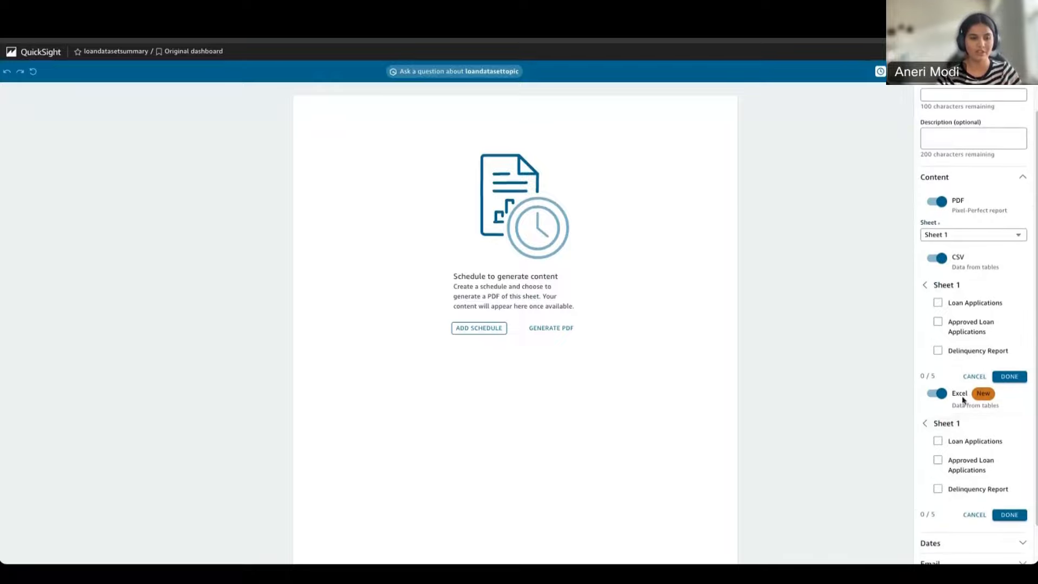
scroll(957, 400, down, 1)
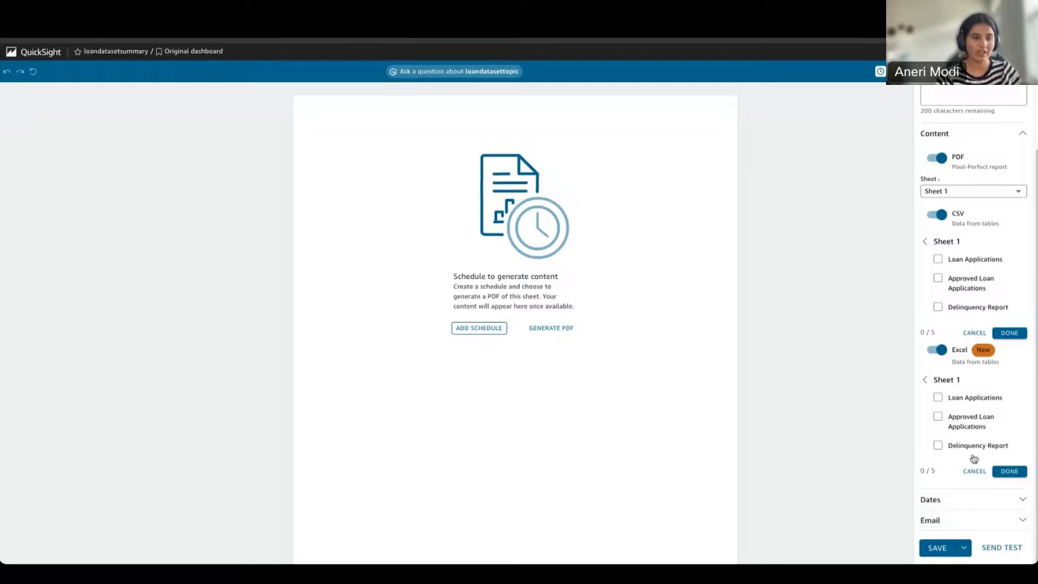
Examine the schedule's date settings and the available repeat frequencies.
click(964, 499)
scroll(965, 496, down, 3)
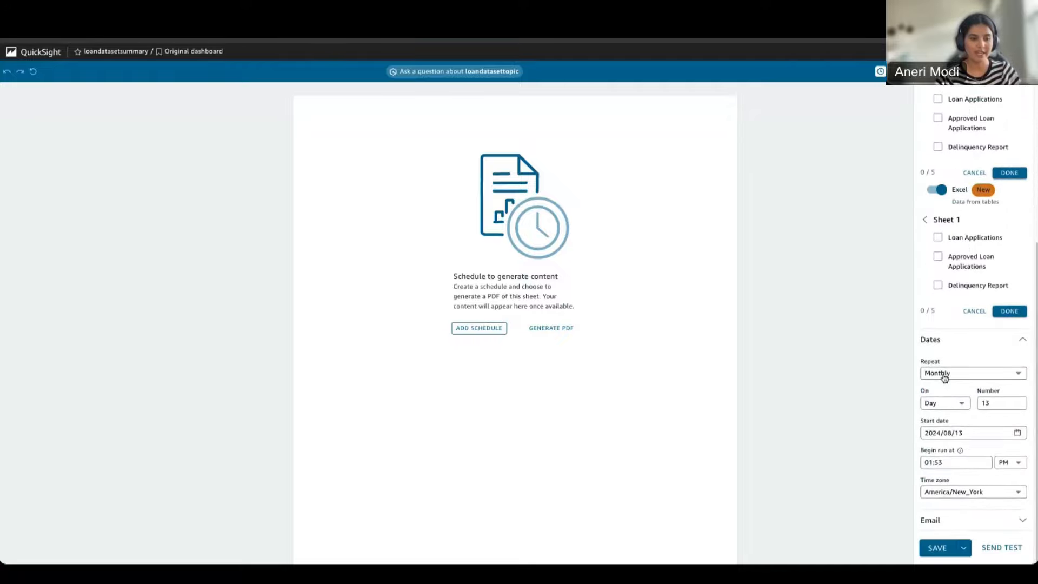
click(944, 375)
click(951, 356)
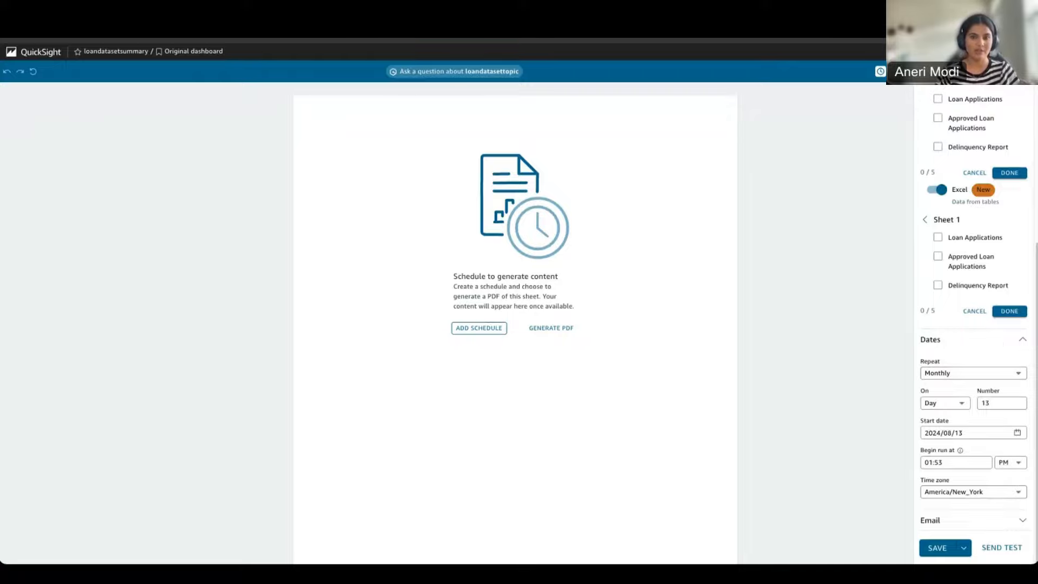
click(975, 374)
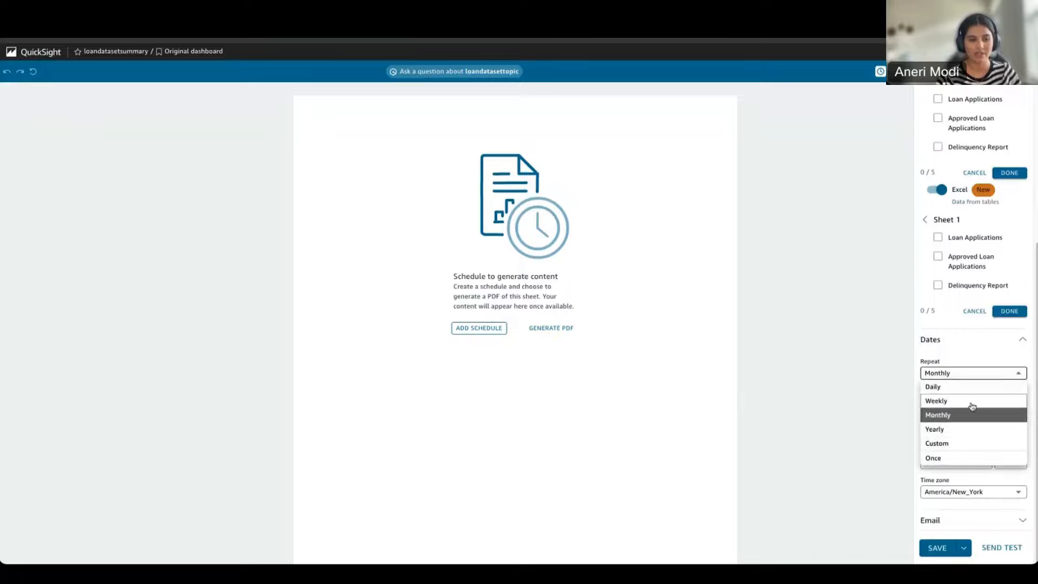
click(971, 361)
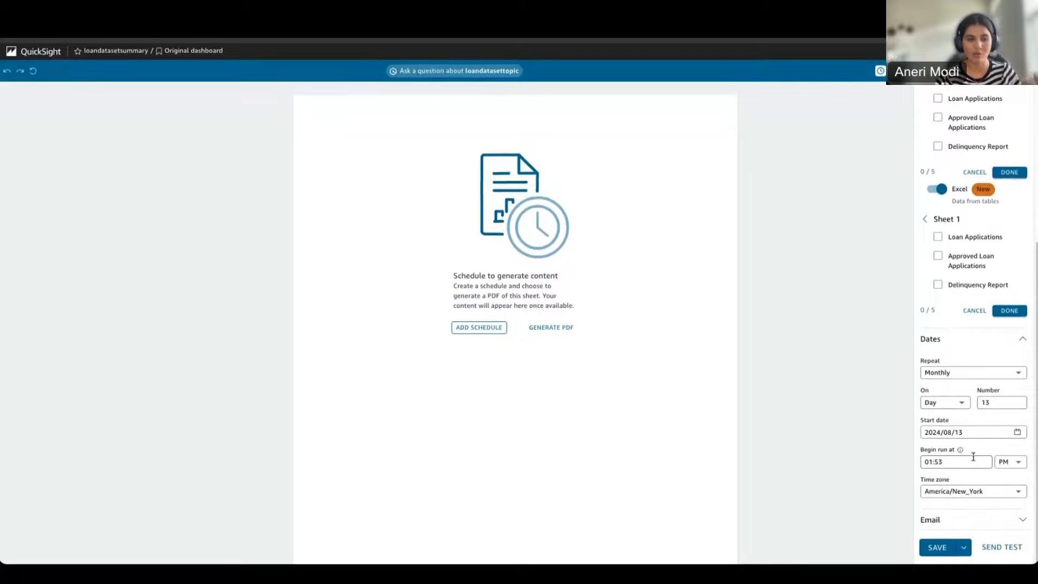
Open the schedule's email settings and remove the preset email recipient.
click(961, 519)
scroll(961, 522, down, 3)
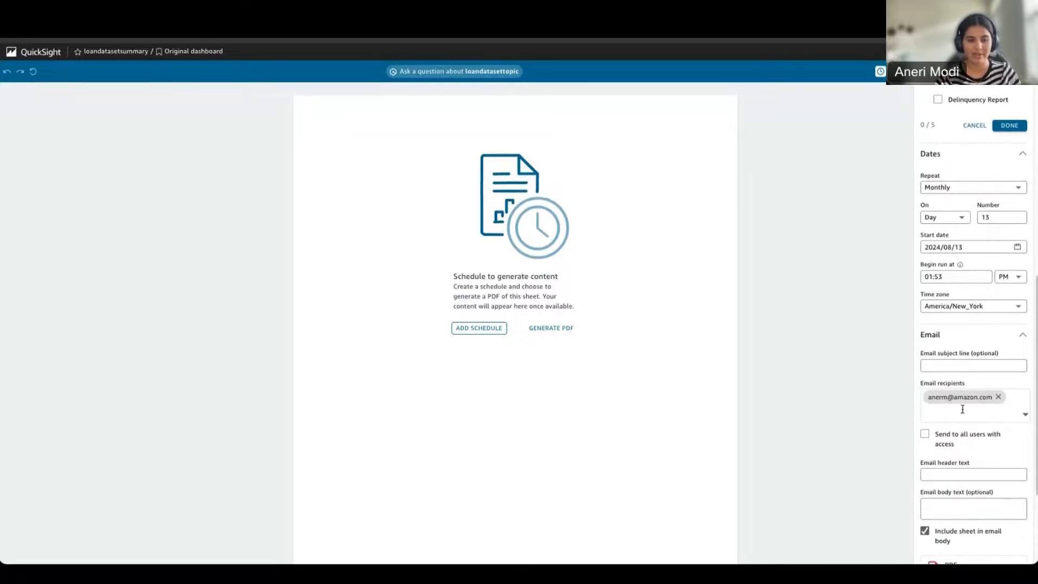
click(957, 367)
scroll(954, 363, down, 1)
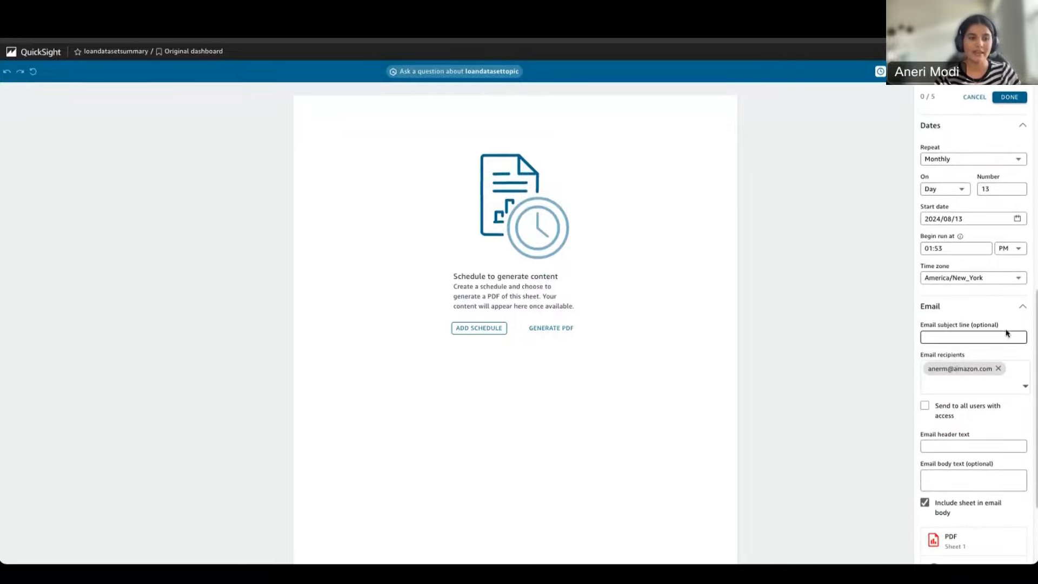
click(999, 368)
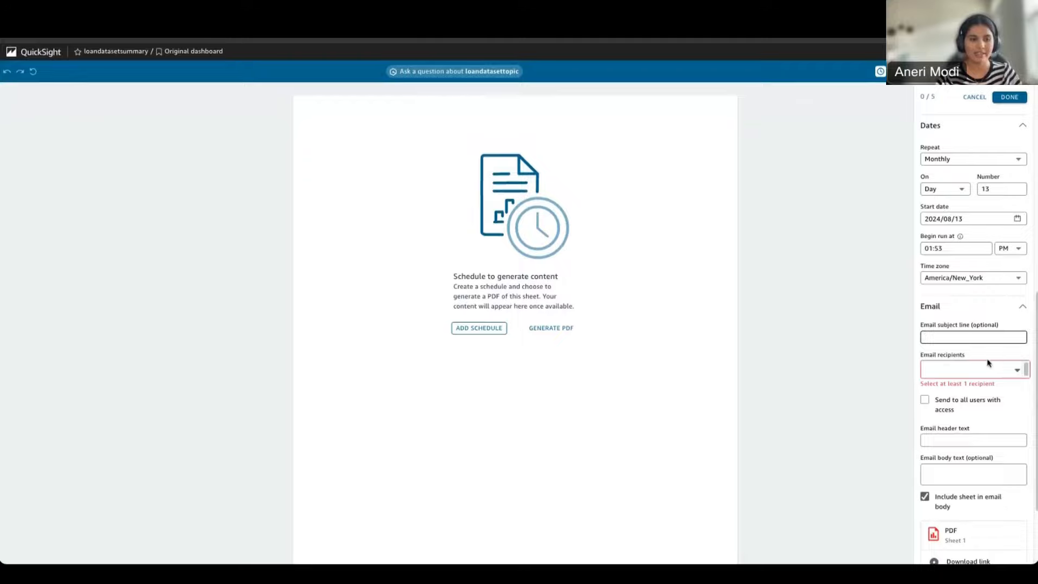
scroll(988, 362, down, 1)
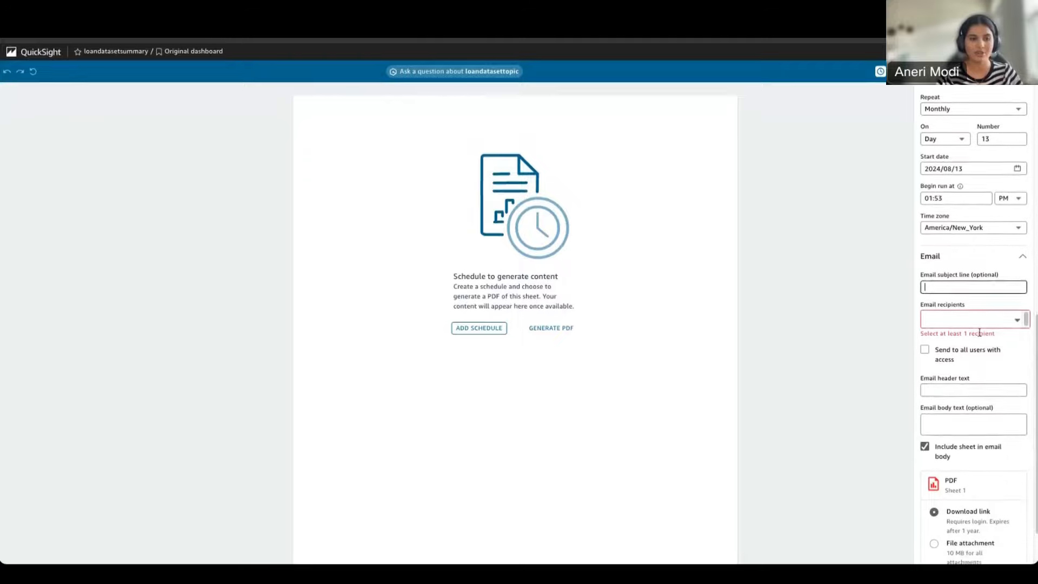
Examine the schedule's email options for the subject line, recipients, header and body text, and PDF delivery by download link or file attachment.
click(978, 308)
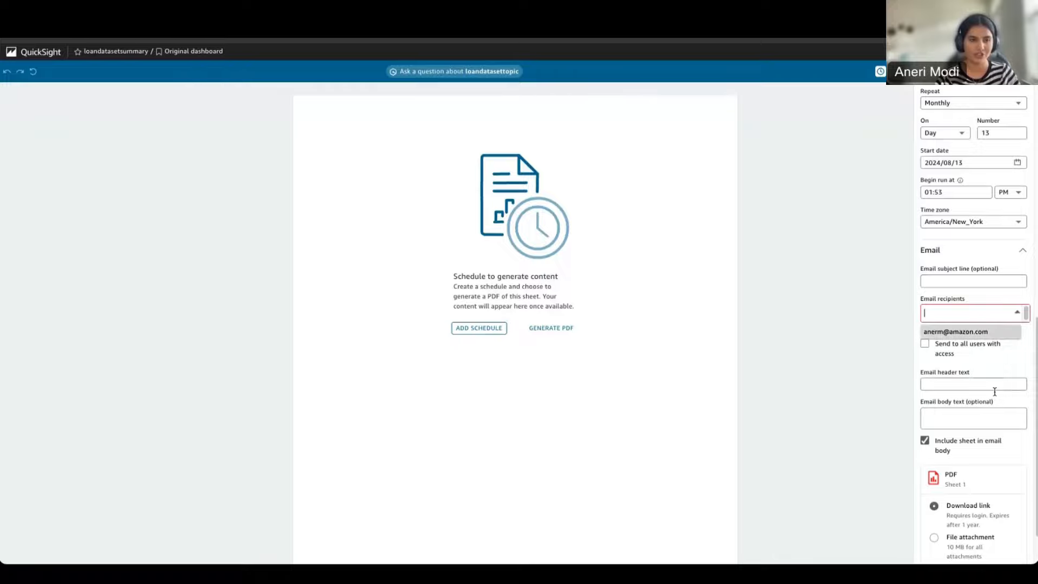
click(966, 278)
scroll(967, 277, down, 1)
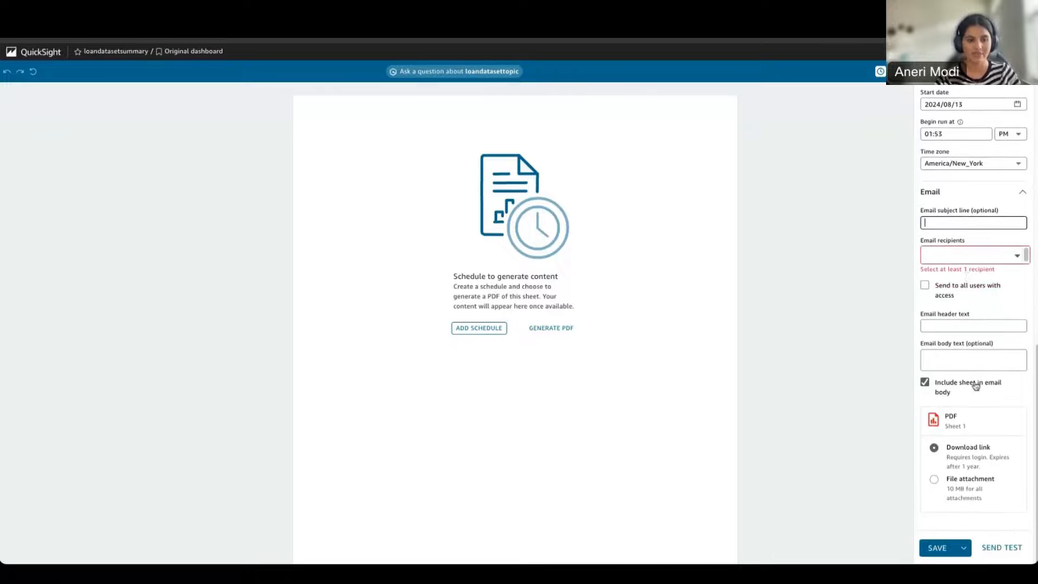
scroll(974, 384, up, 2)
scroll(976, 385, up, 10)
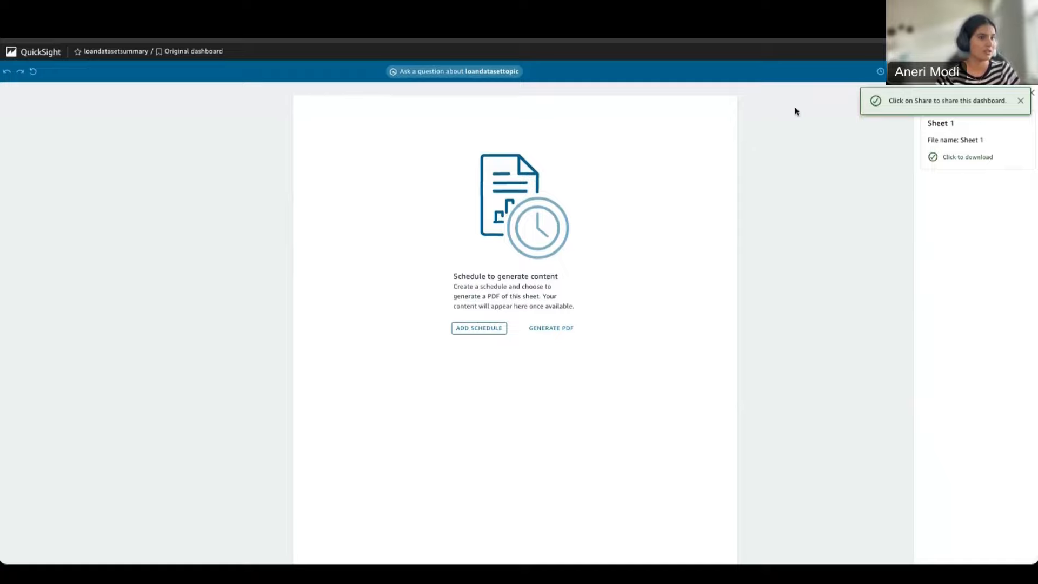
Download the generated PDF of Sheet 1 and open the downloaded file.
click(968, 157)
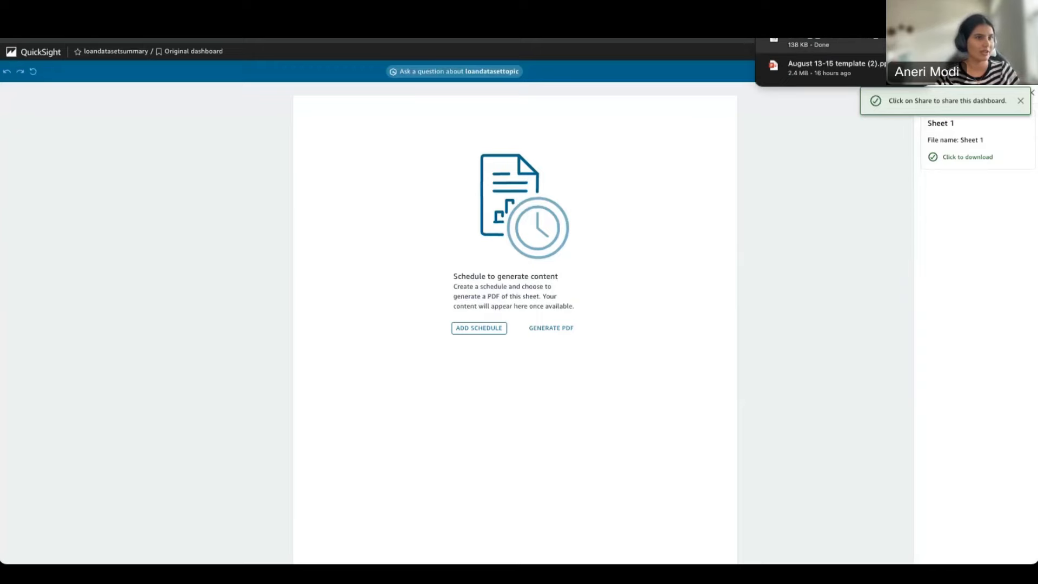
click(850, 47)
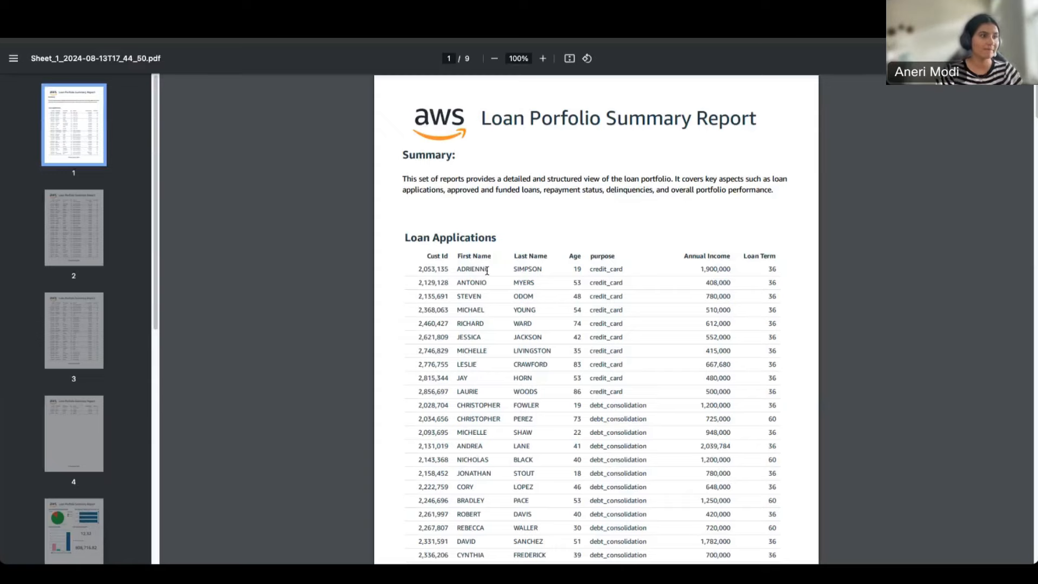
scroll(540, 325, down, 5)
scroll(561, 360, up, 5)
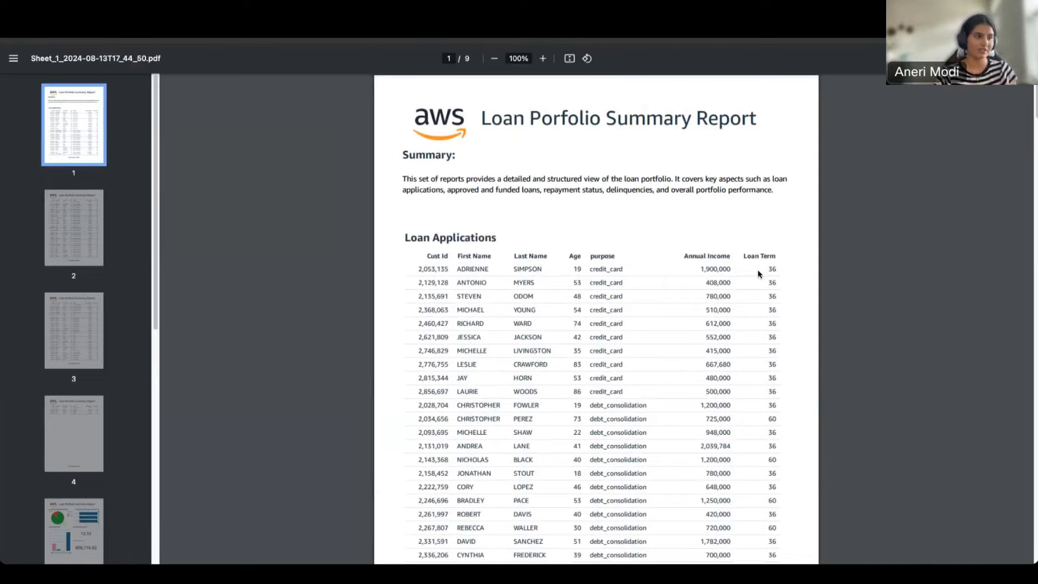
Examine the Loan Applications table across the first pages of the PDF, including the repeated header and footer.
scroll(757, 269, down, 2)
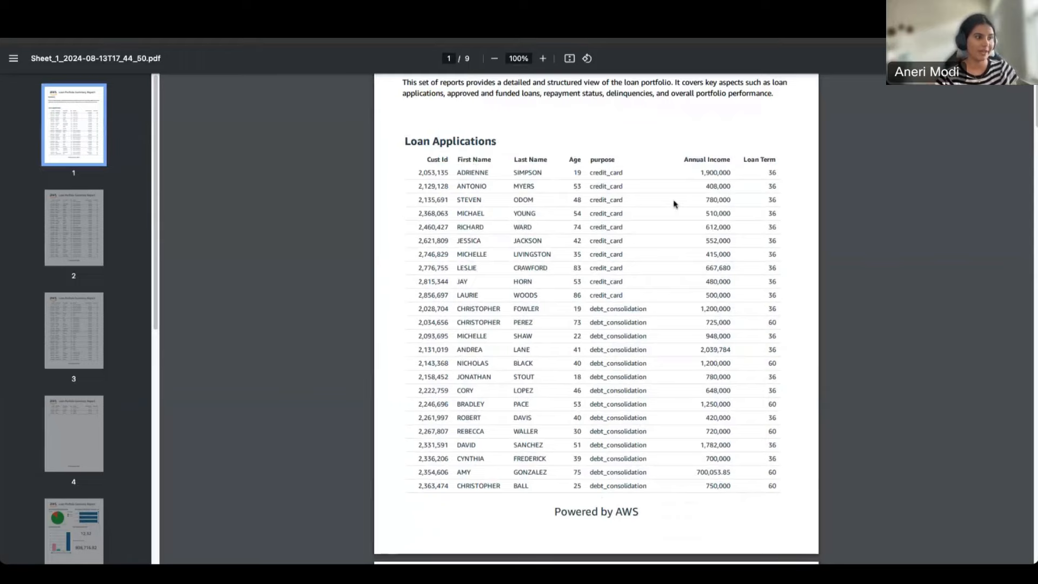
scroll(676, 203, down, 1)
scroll(676, 204, up, 2)
scroll(675, 206, down, 1)
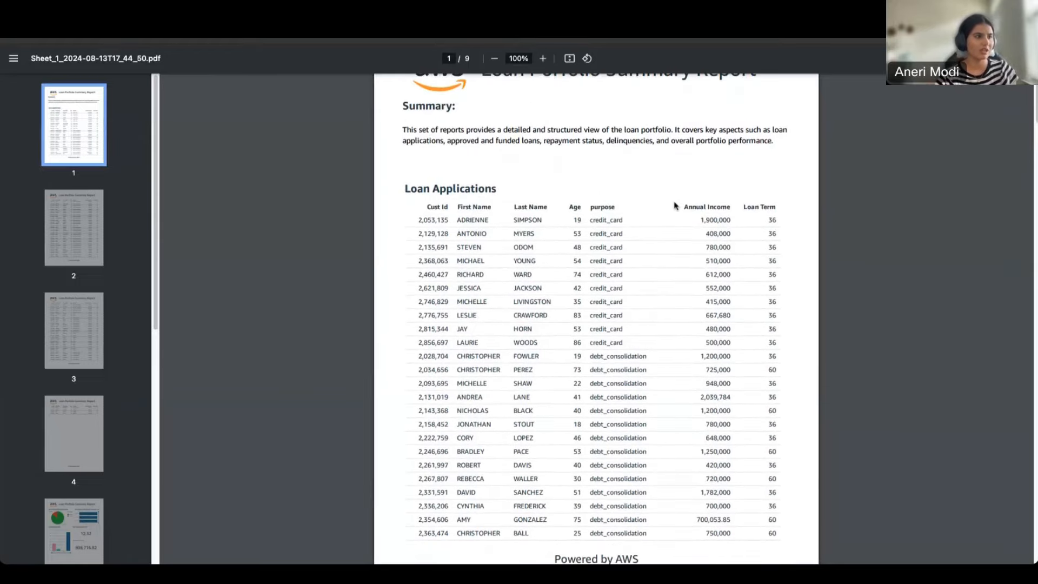
scroll(675, 206, down, 1)
scroll(675, 205, down, 4)
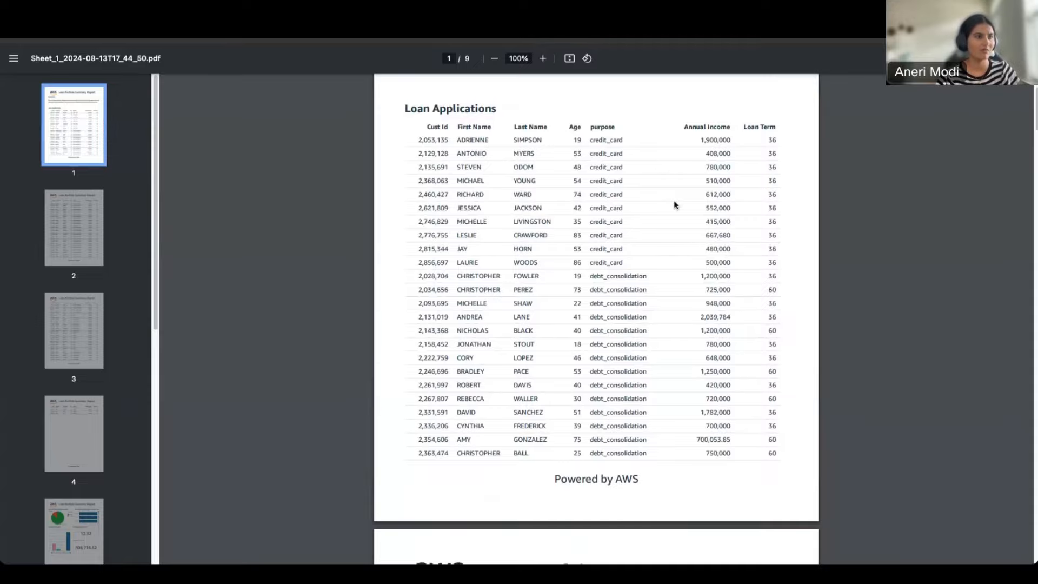
scroll(674, 205, down, 9)
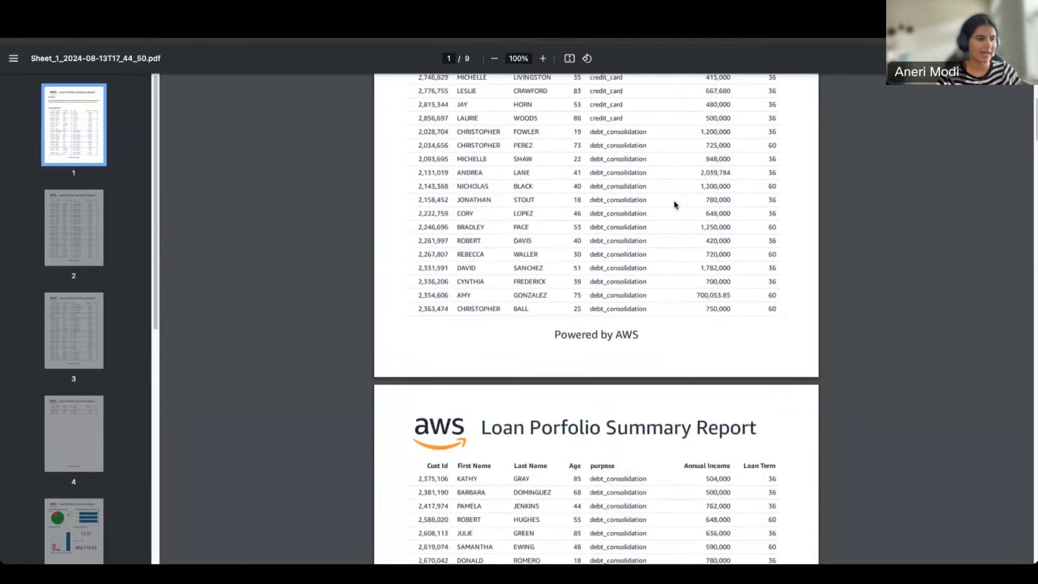
scroll(674, 205, up, 15)
scroll(675, 206, down, 20)
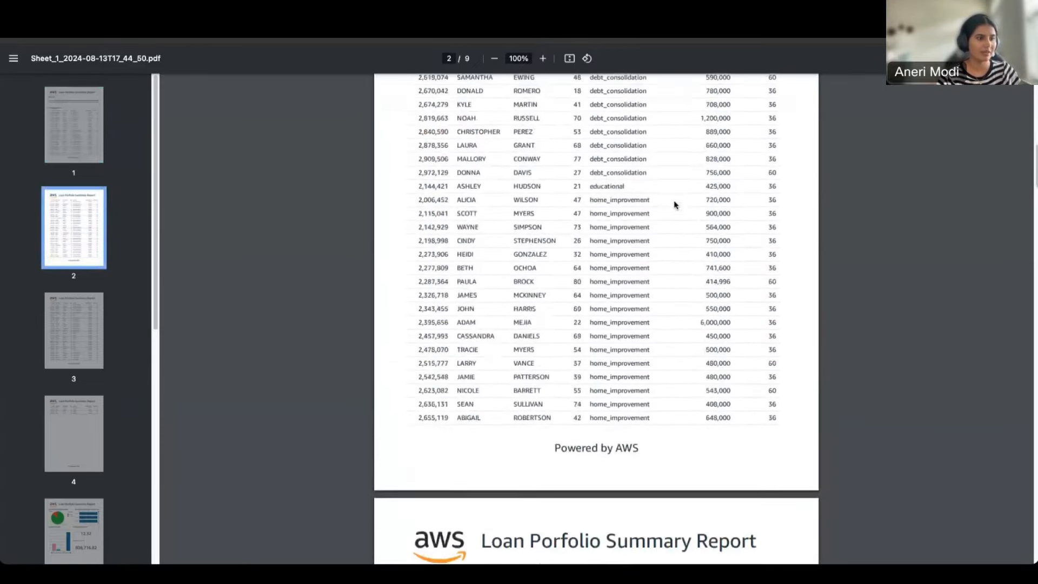
scroll(673, 204, down, 1)
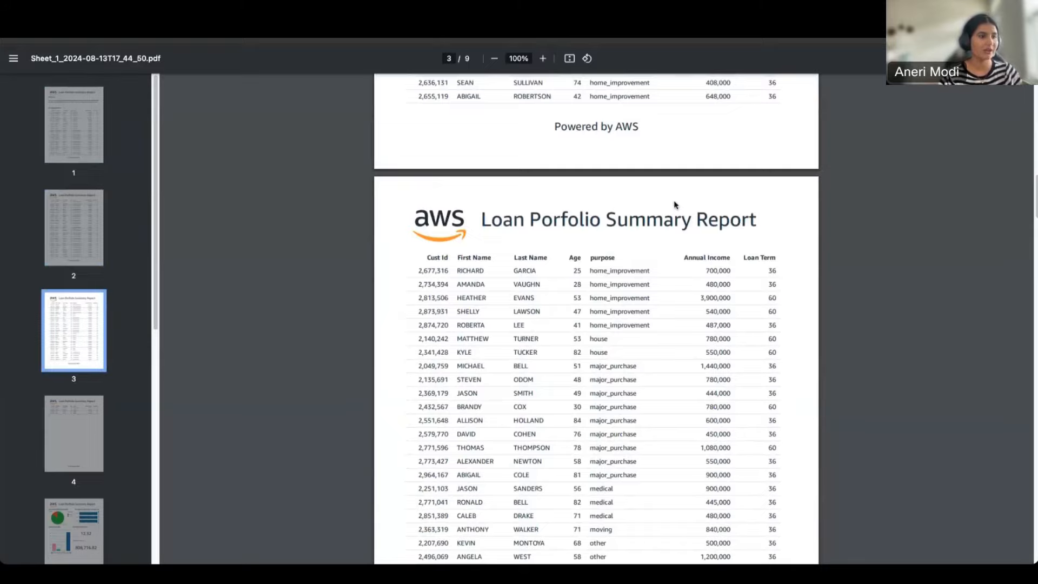
Examine the PDF's page of charts and average figures and the Approved Loan Applications table that follows.
scroll(674, 205, down, 20)
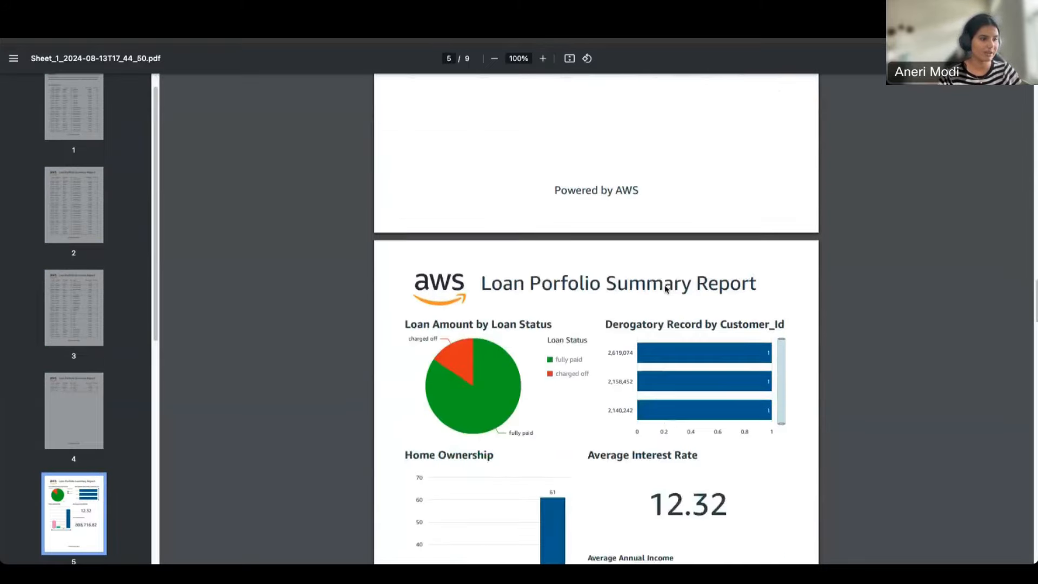
scroll(666, 289, down, 3)
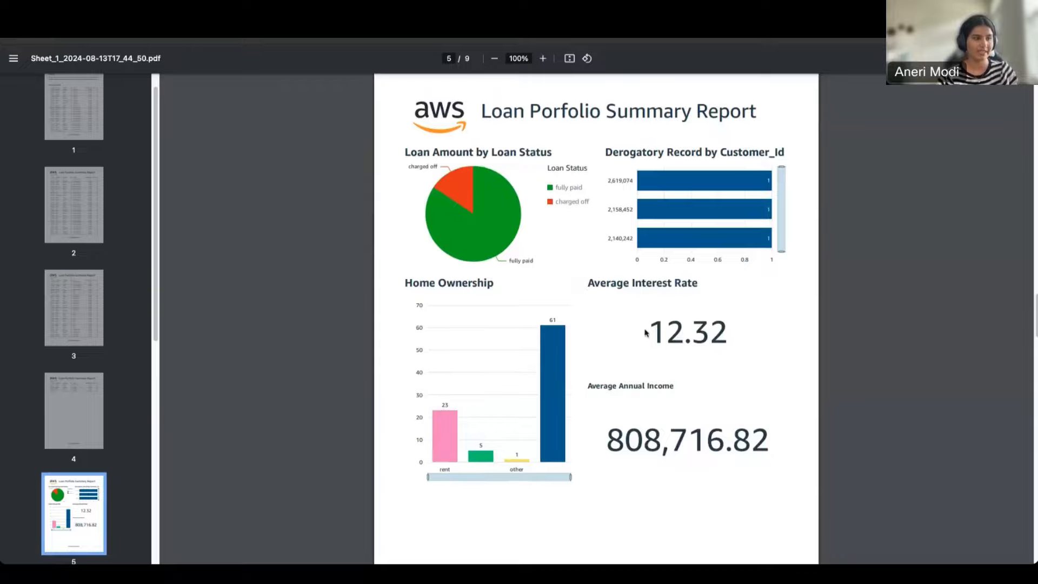
scroll(703, 343, down, 1)
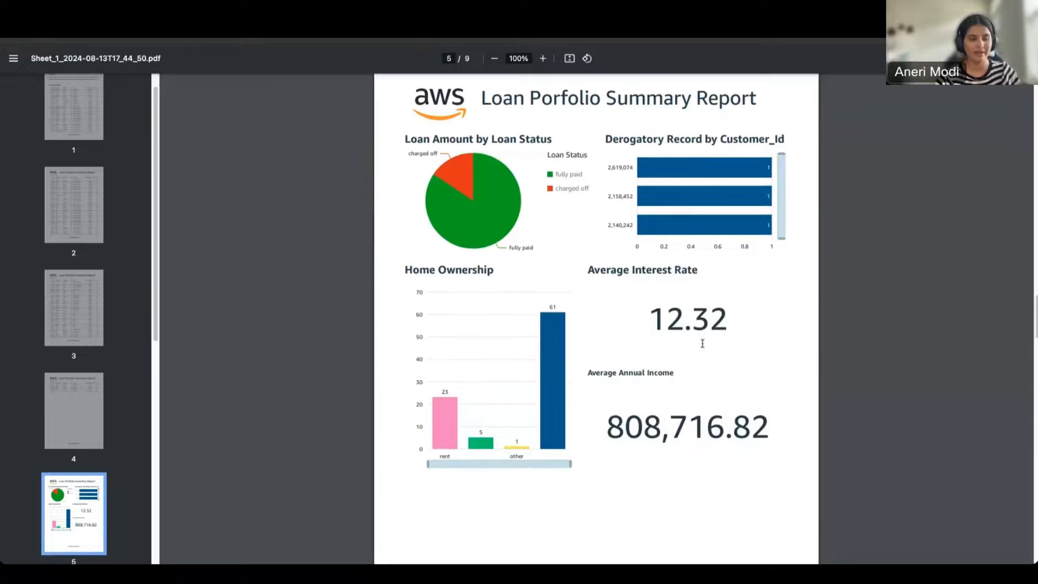
scroll(702, 343, down, 5)
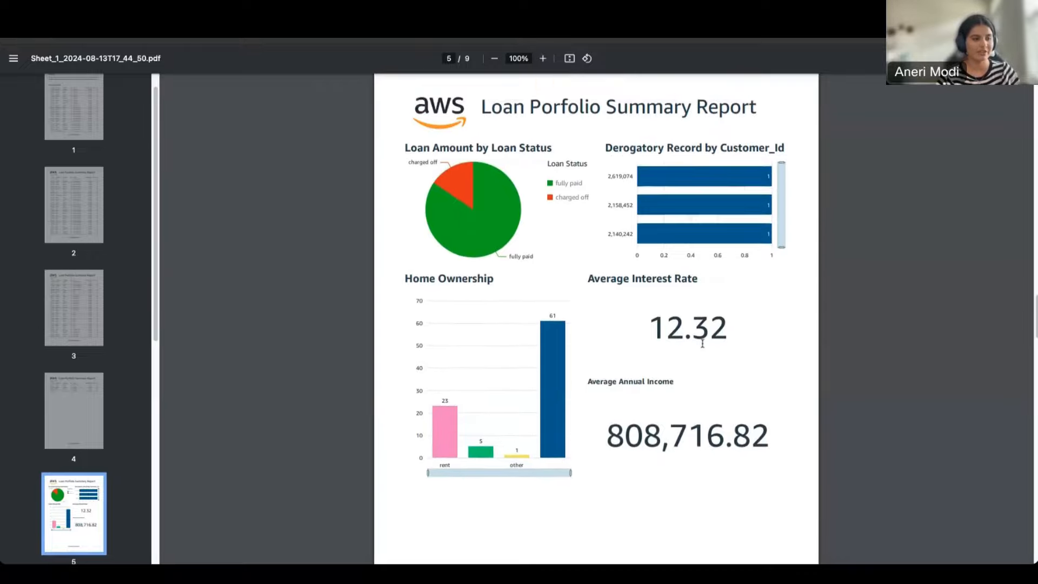
scroll(702, 344, down, 4)
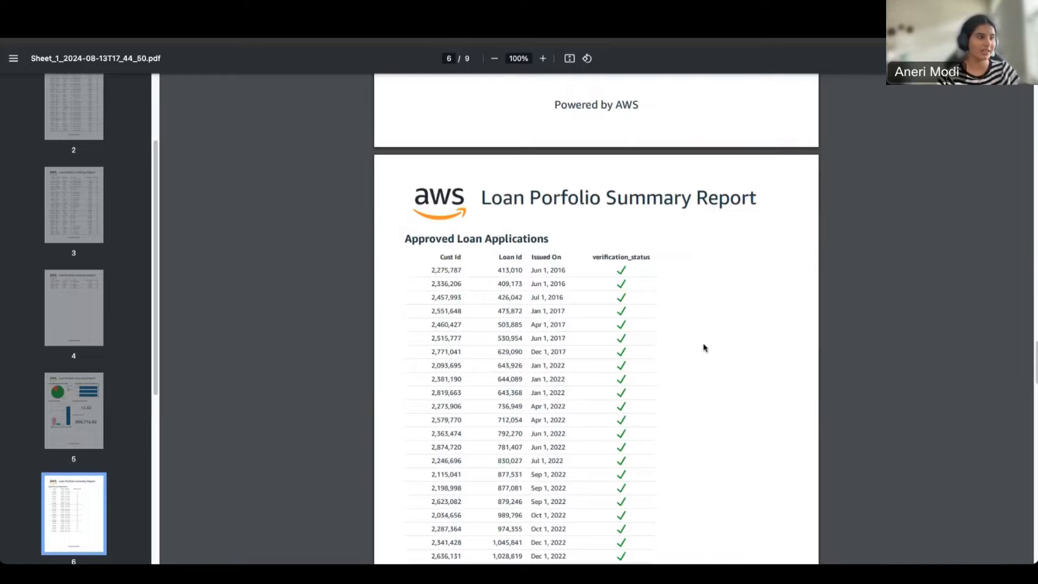
scroll(705, 347, down, 1)
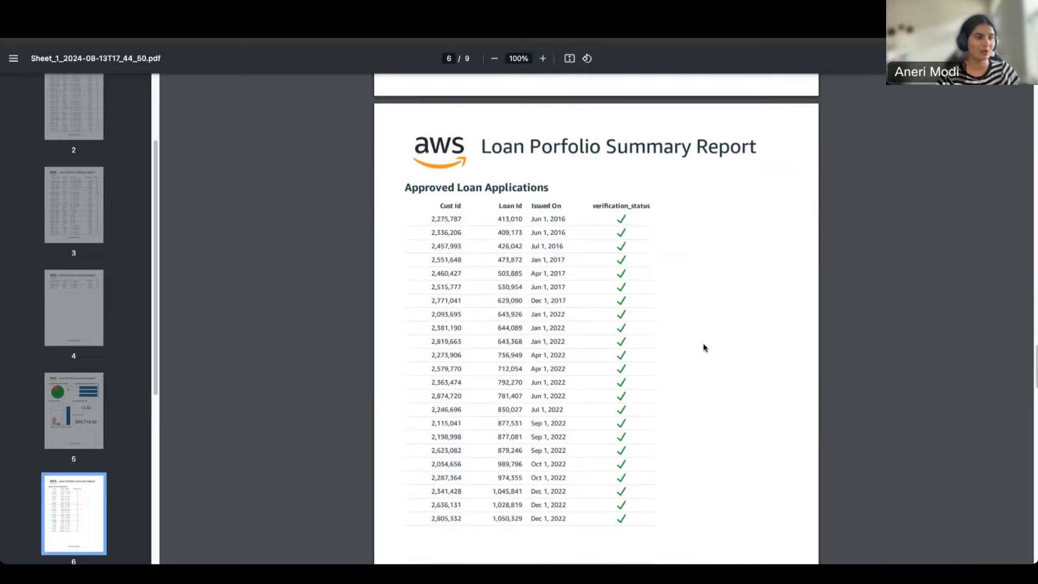
scroll(704, 346, down, 1)
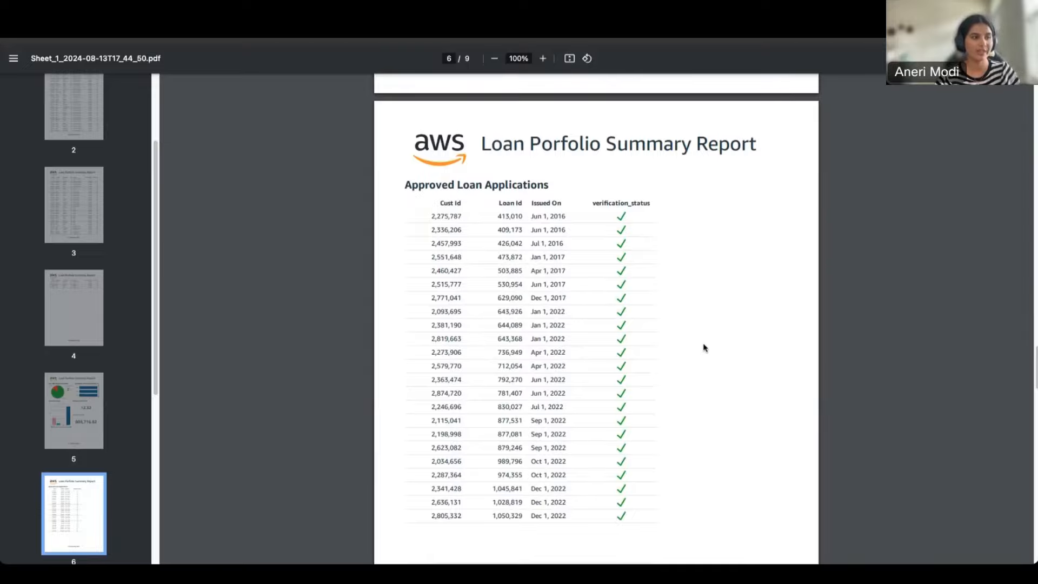
scroll(705, 347, down, 3)
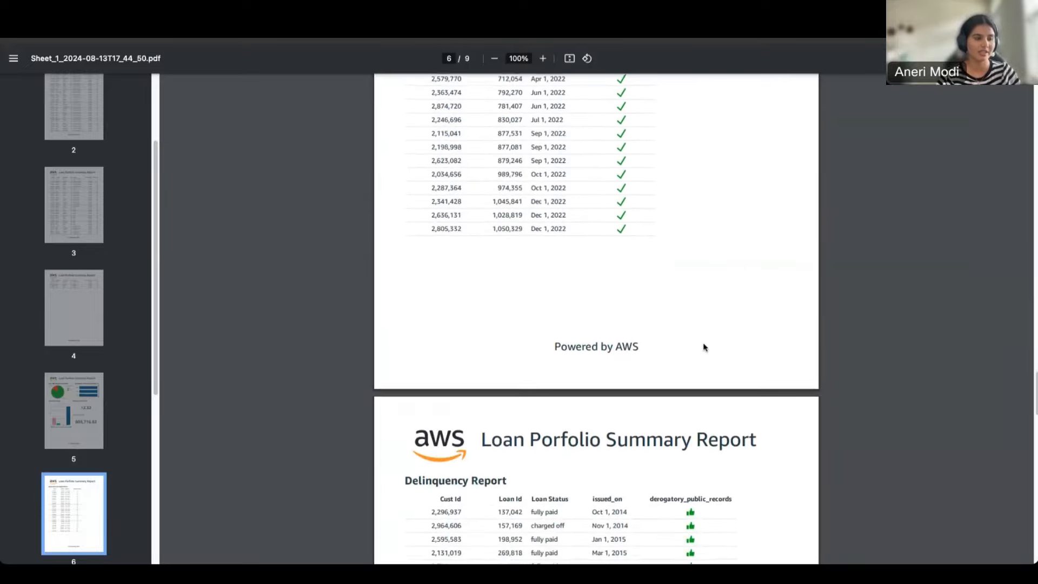
Examine the Delinquency Report table and its derogatory public records icons across the last pages of the PDF.
scroll(704, 346, up, 3)
scroll(705, 347, down, 10)
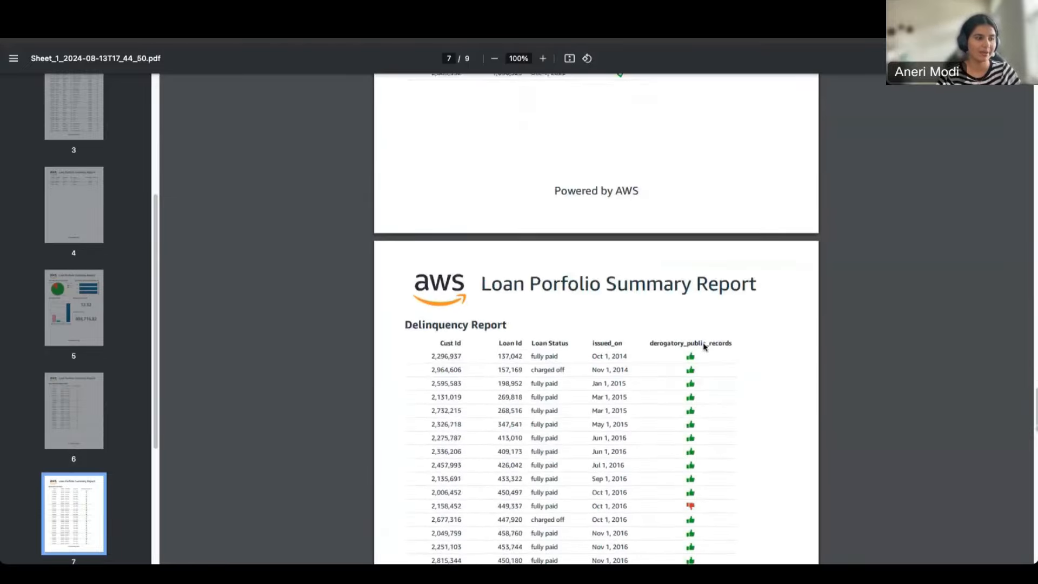
scroll(704, 346, down, 6)
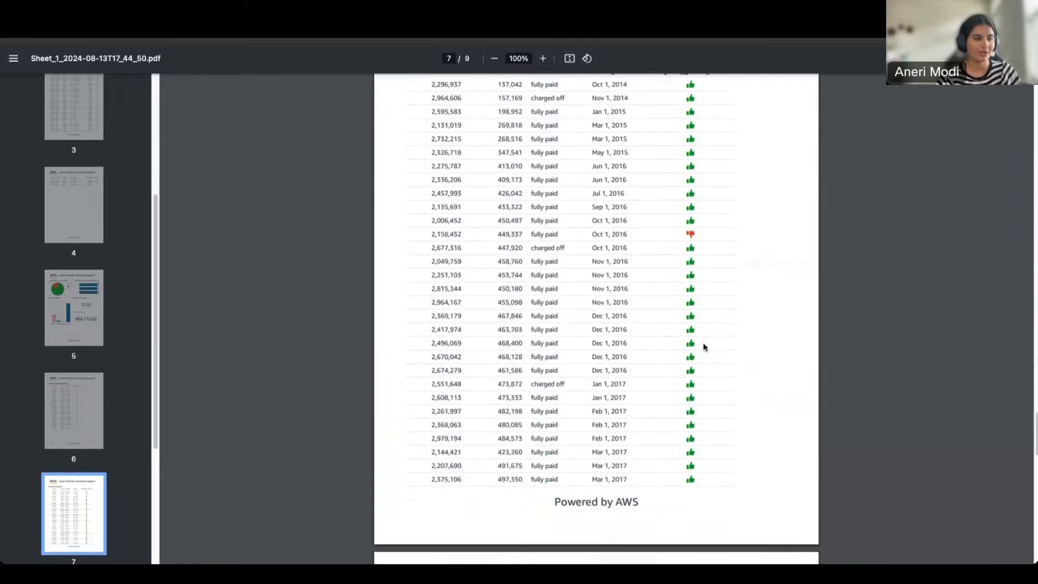
scroll(705, 347, down, 12)
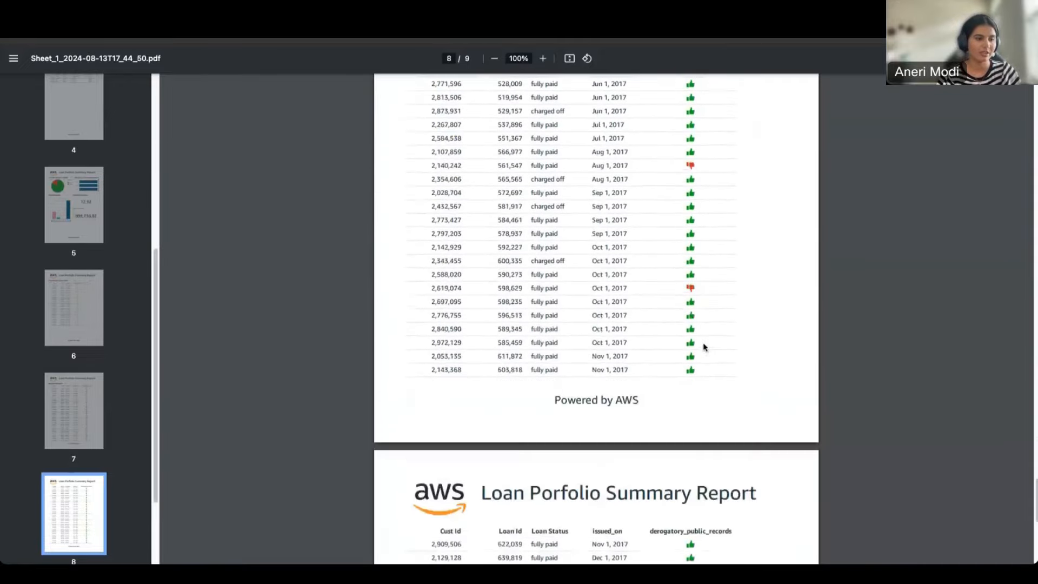
scroll(705, 347, down, 3)
scroll(704, 346, up, 20)
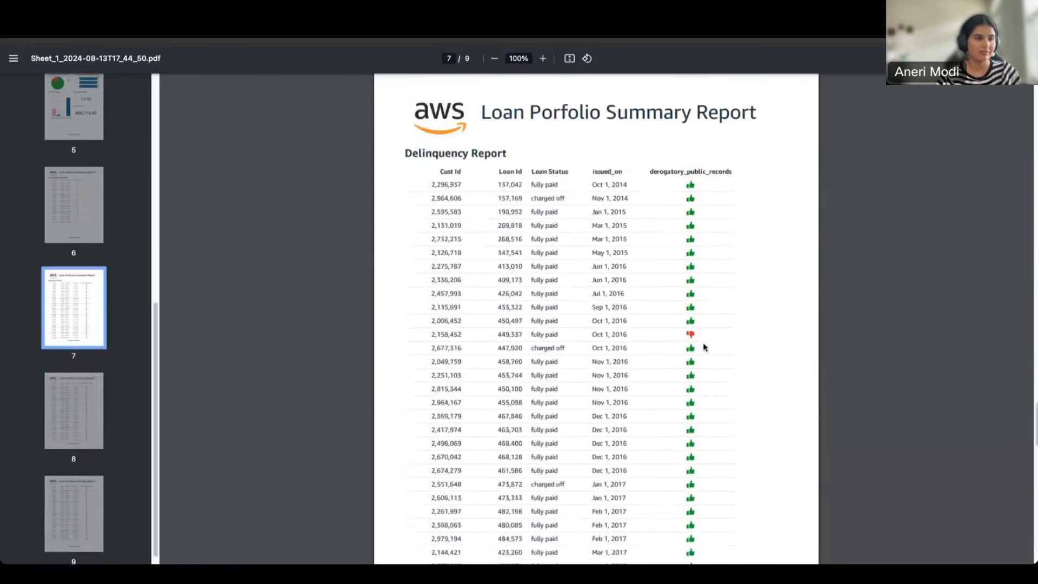
scroll(704, 346, down, 1)
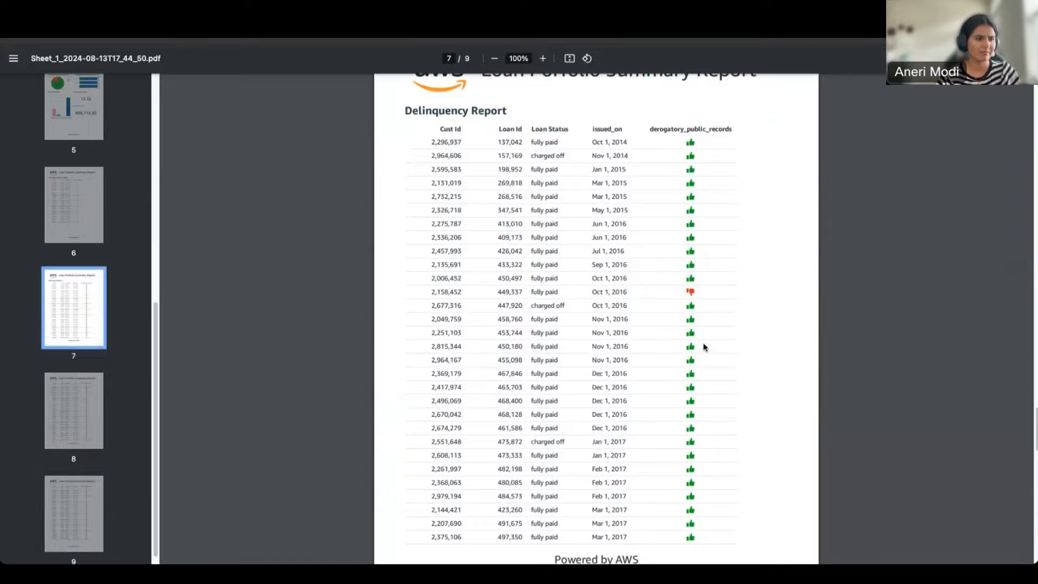
scroll(691, 298, down, 20)
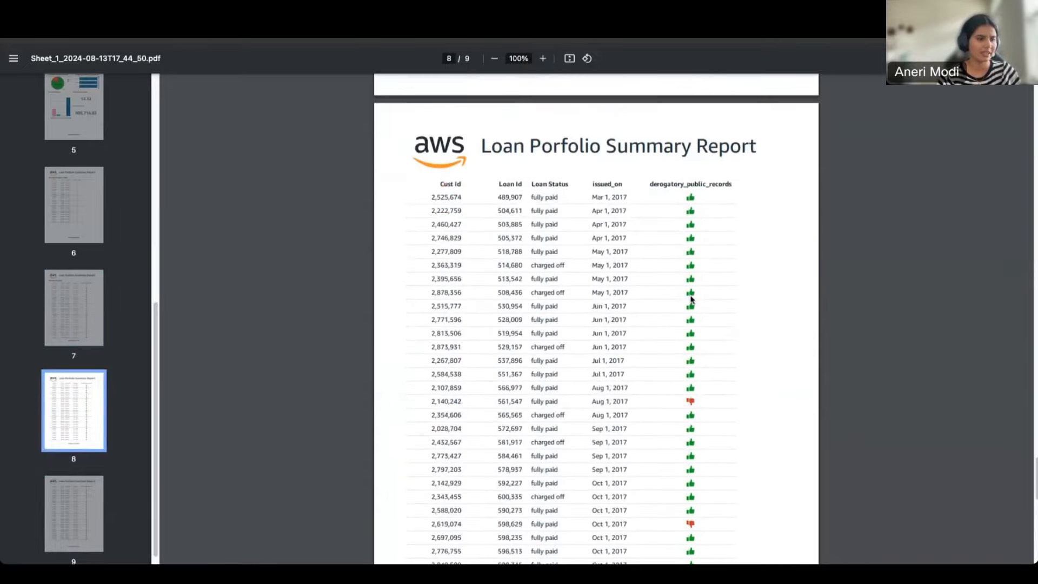
scroll(691, 298, down, 2)
scroll(687, 323, up, 20)
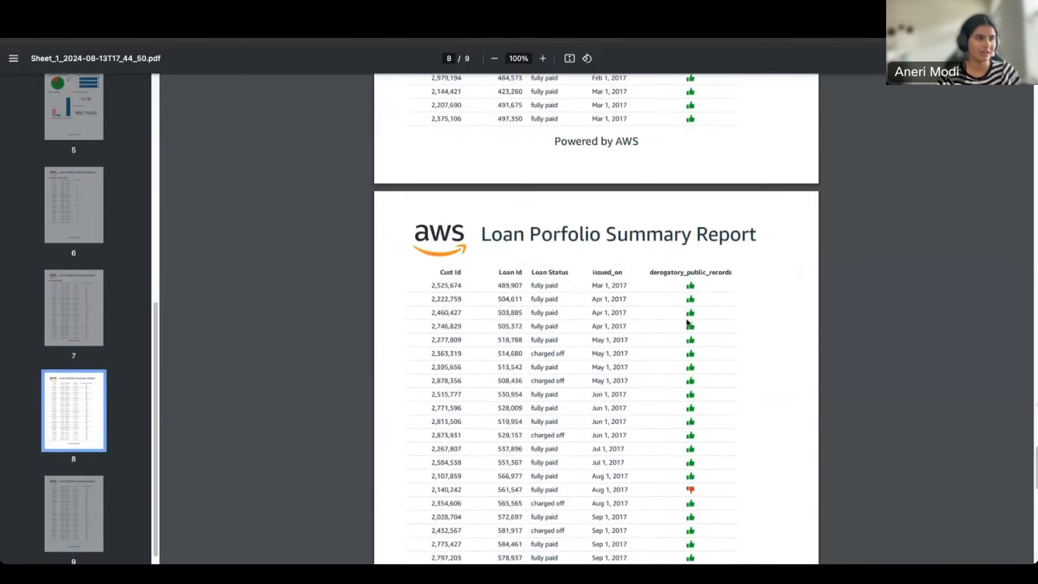